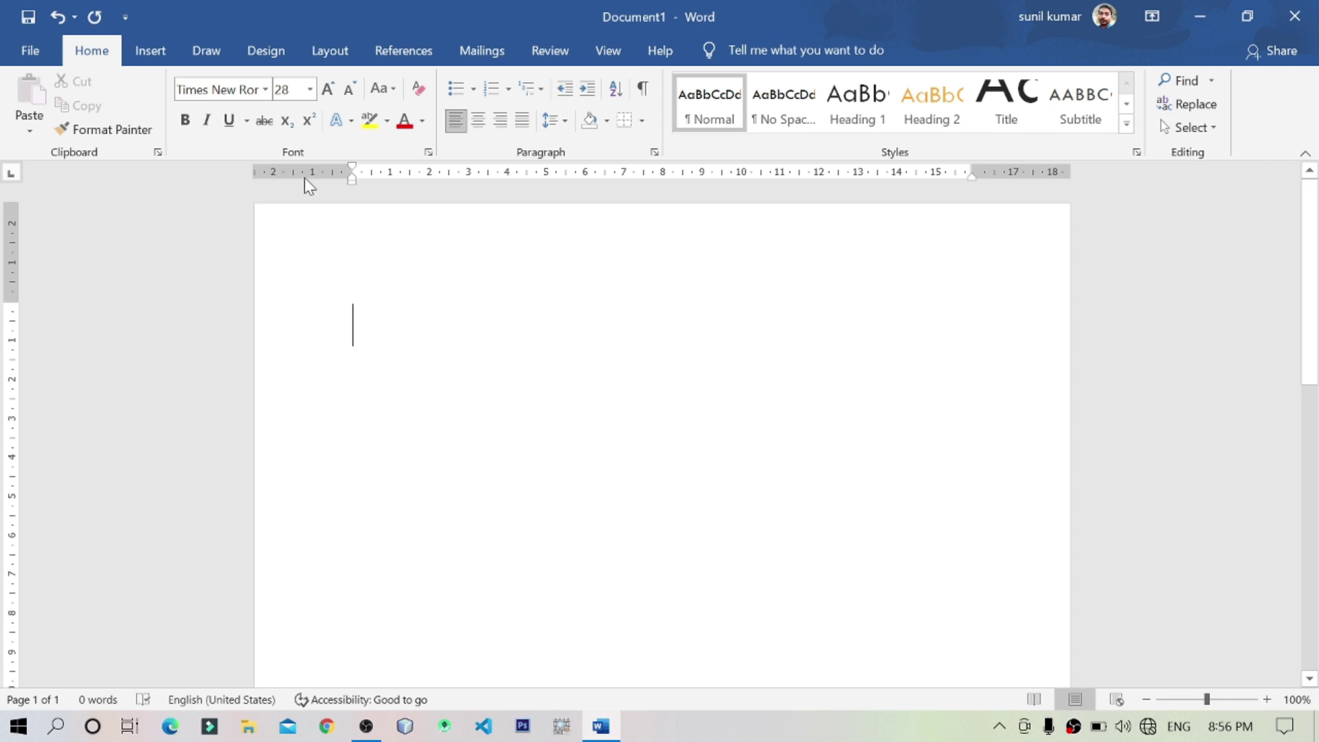
Step: Browse the built-in cover page designs available for the blank document
left_click(144, 50)
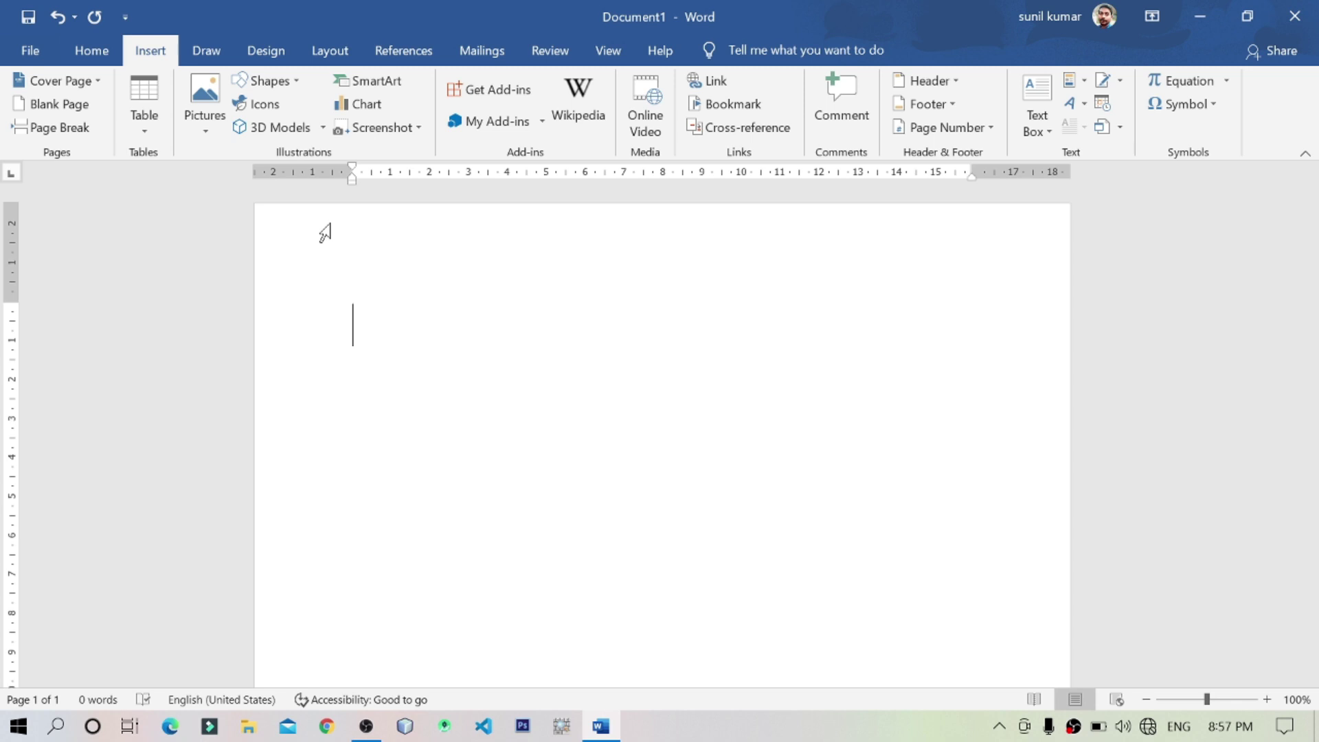
left_click(38, 83)
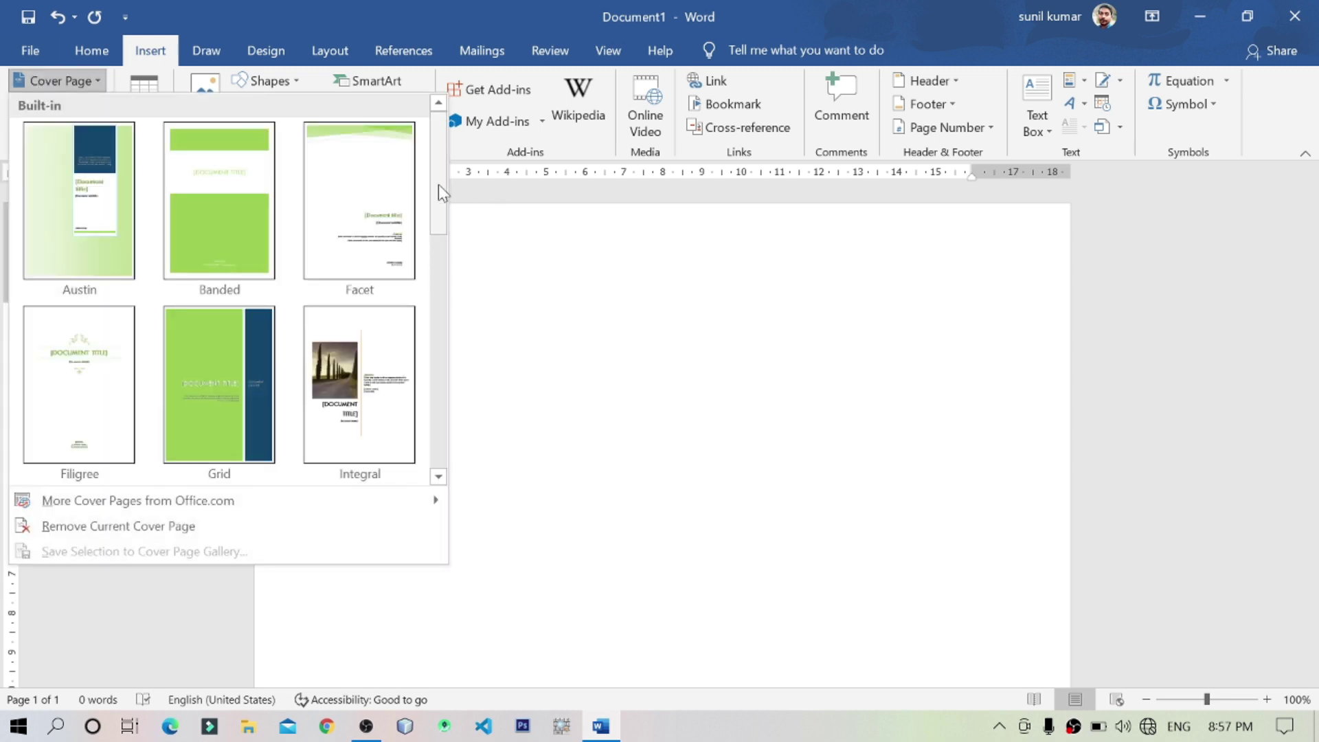
scroll(438, 184, "down", 4)
scroll(461, 340, "down", 4)
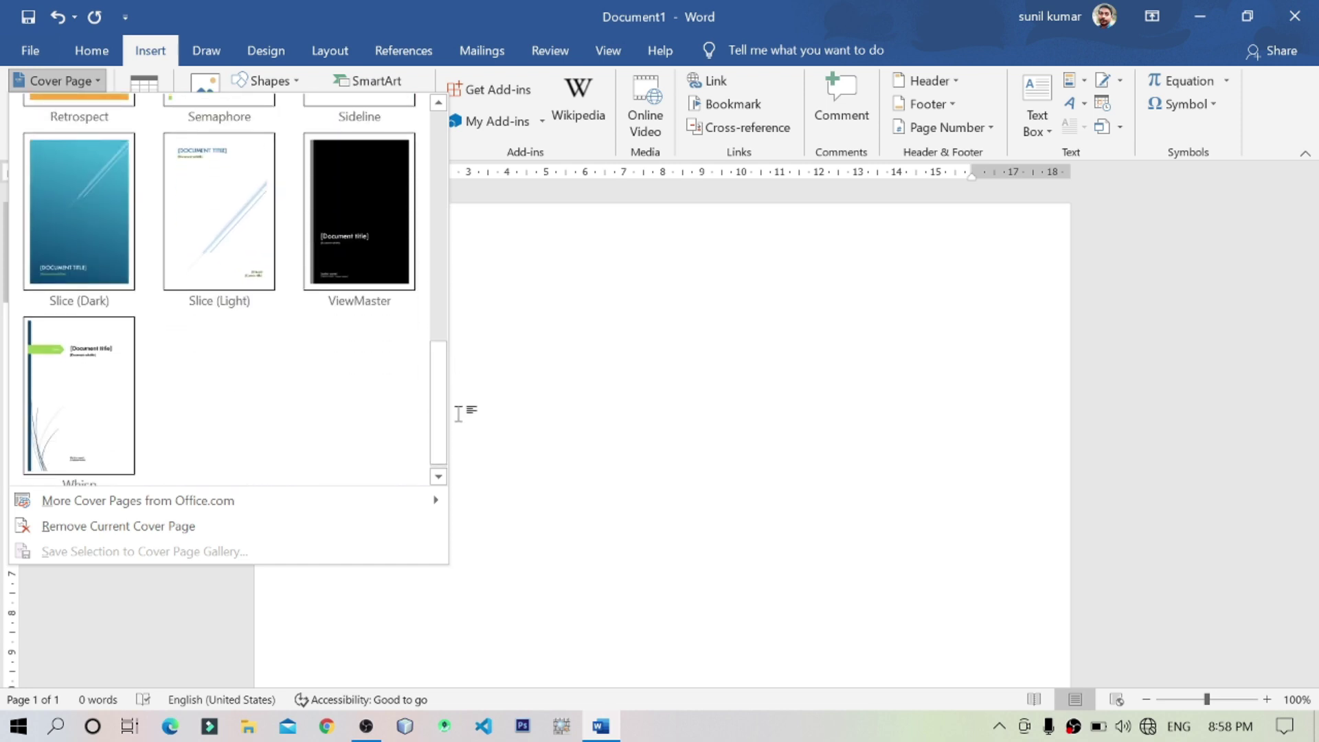
scroll(458, 412, "down", 3)
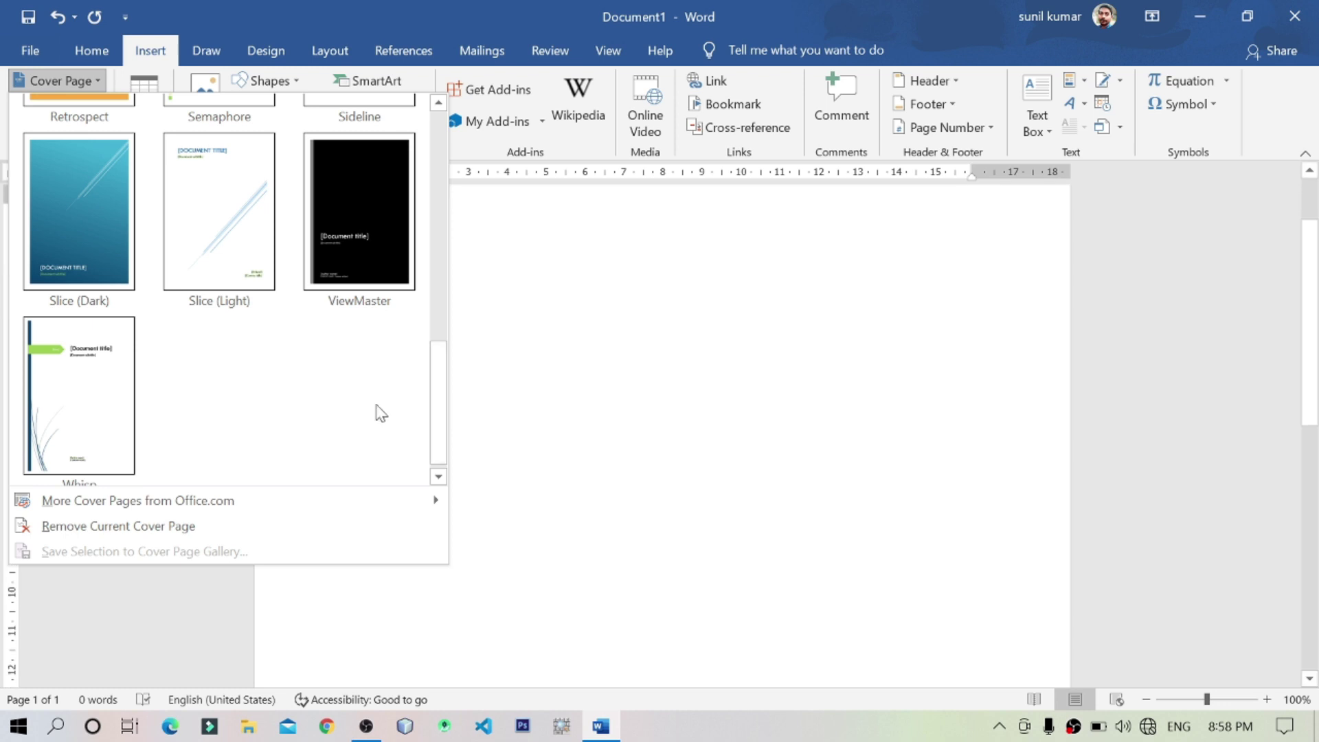
left_click_drag(444, 364, 448, 329)
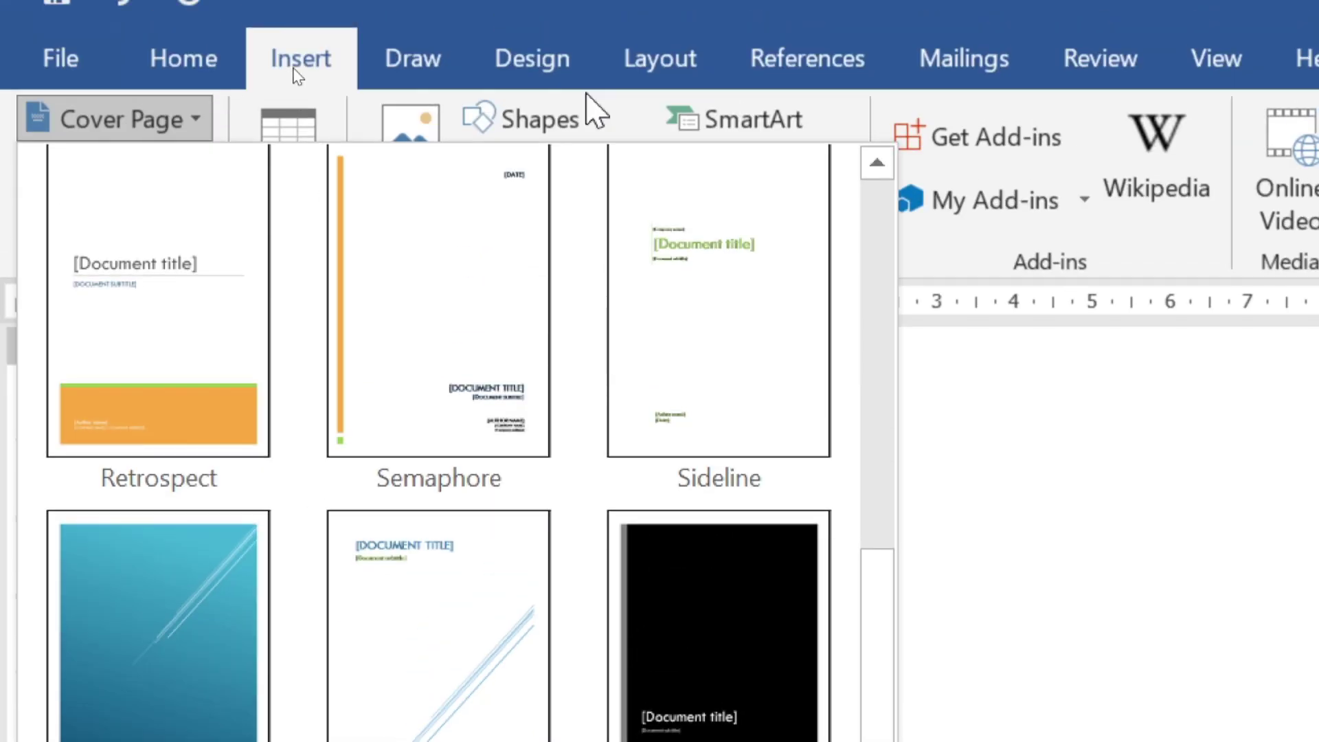
left_click_drag(879, 644, 881, 262)
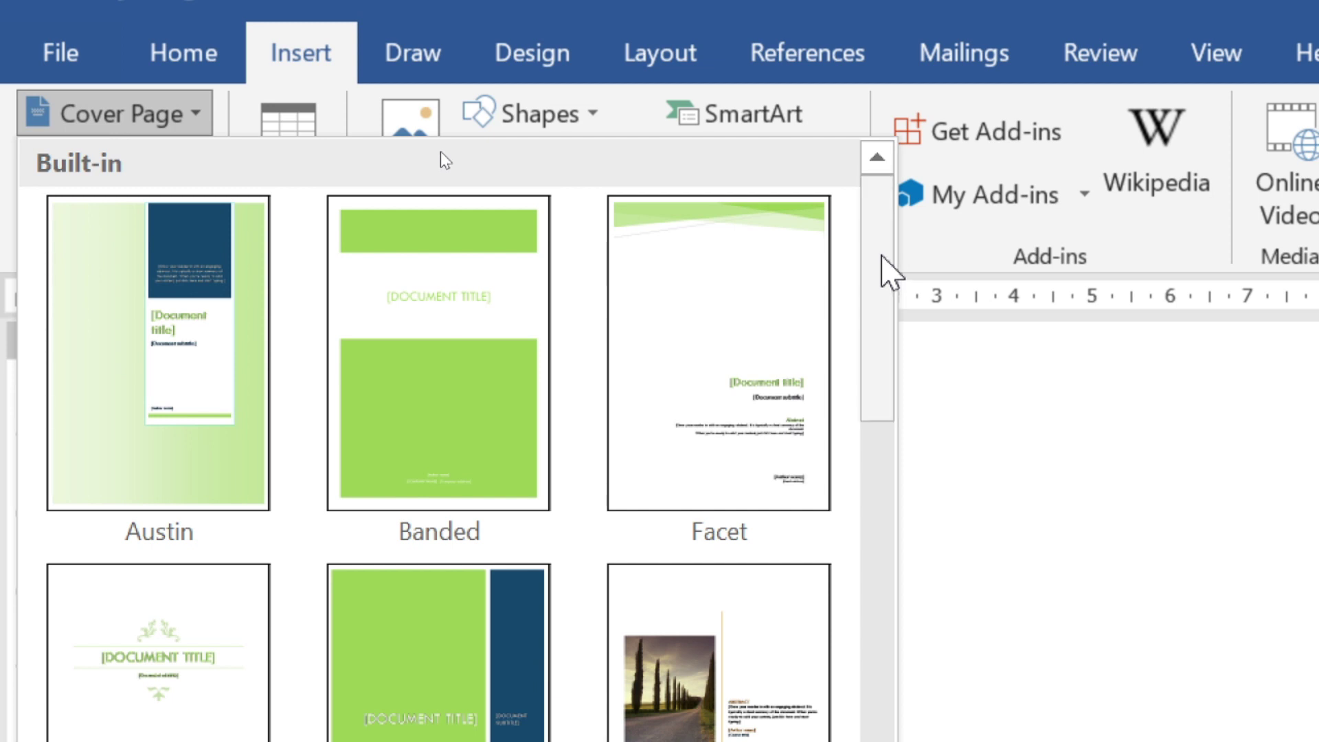
key("Escape")
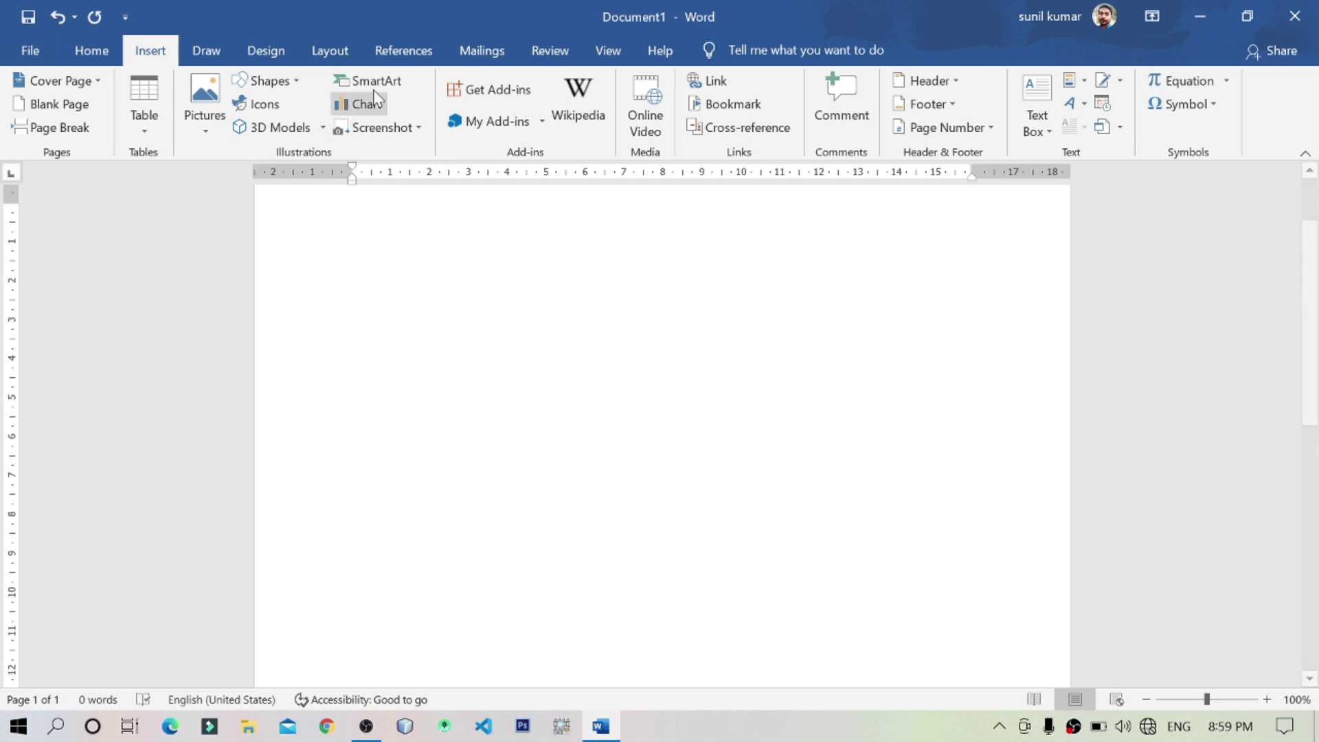
Step: Insert the built-in Slice (Dark) cover page into the document
left_click(86, 83)
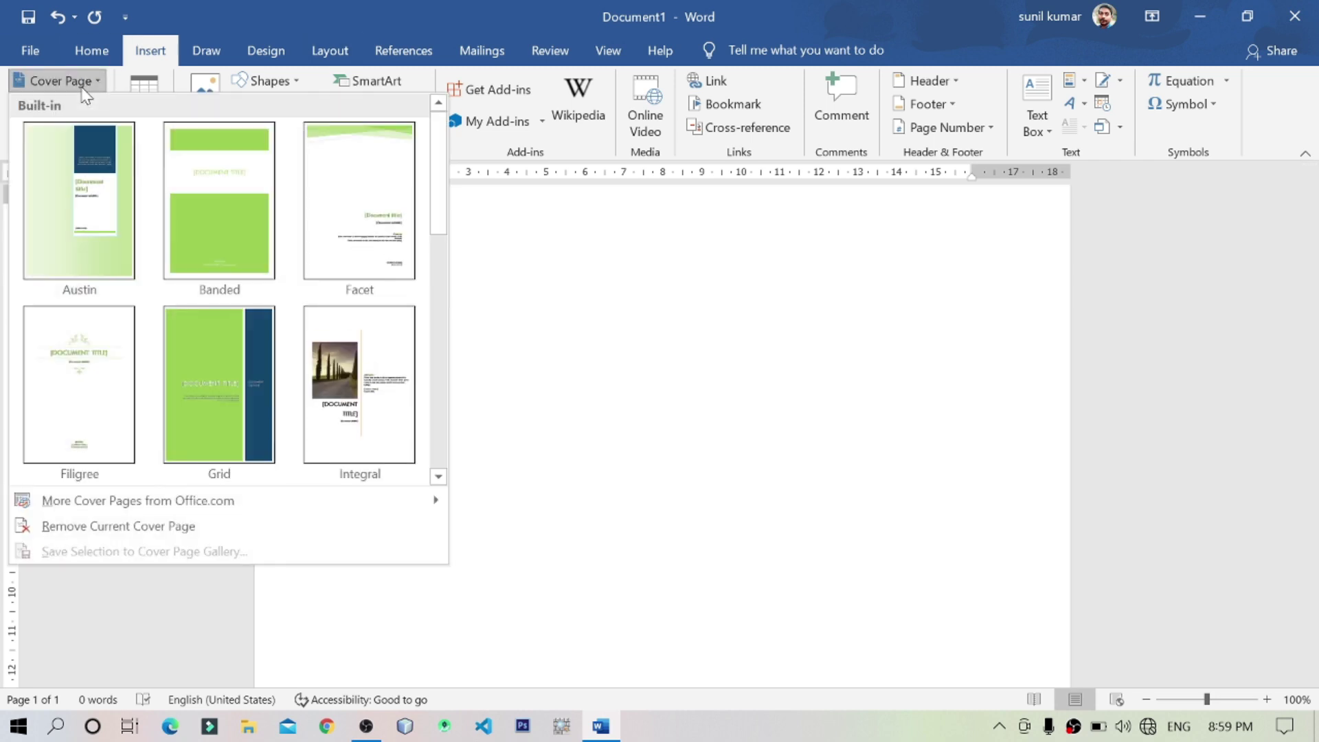
left_click_drag(443, 135, 456, 350)
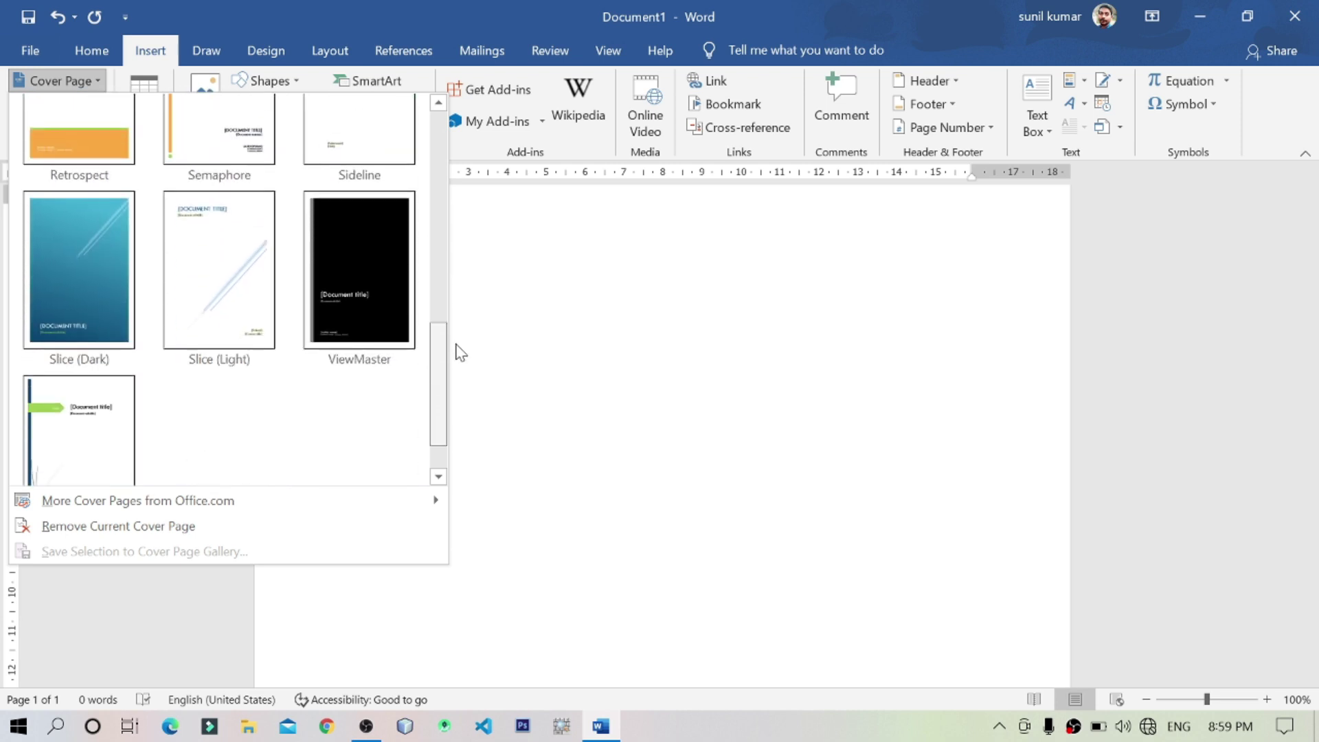
left_click(100, 278)
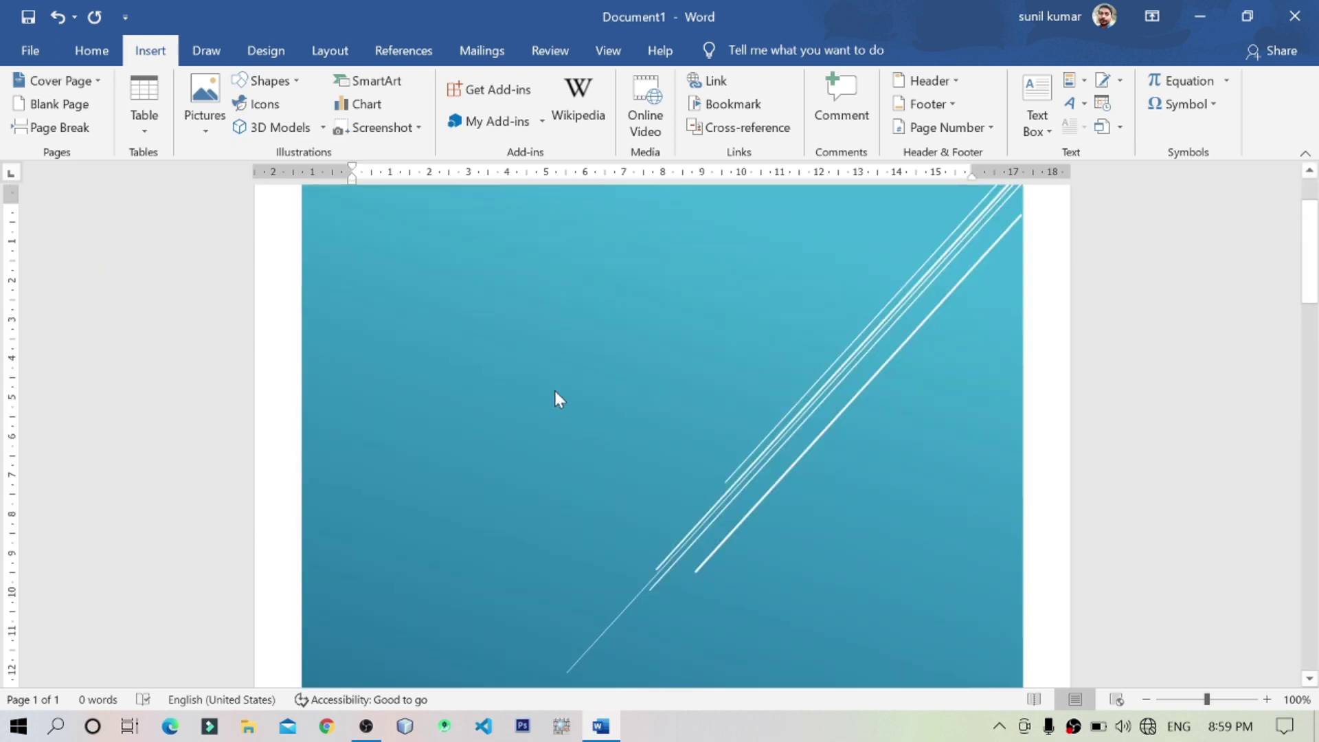
Step: Replace the document title placeholder on the cover page with "Computer Notes"
scroll(579, 390, "down", 6)
scroll(662, 436, "down", 9)
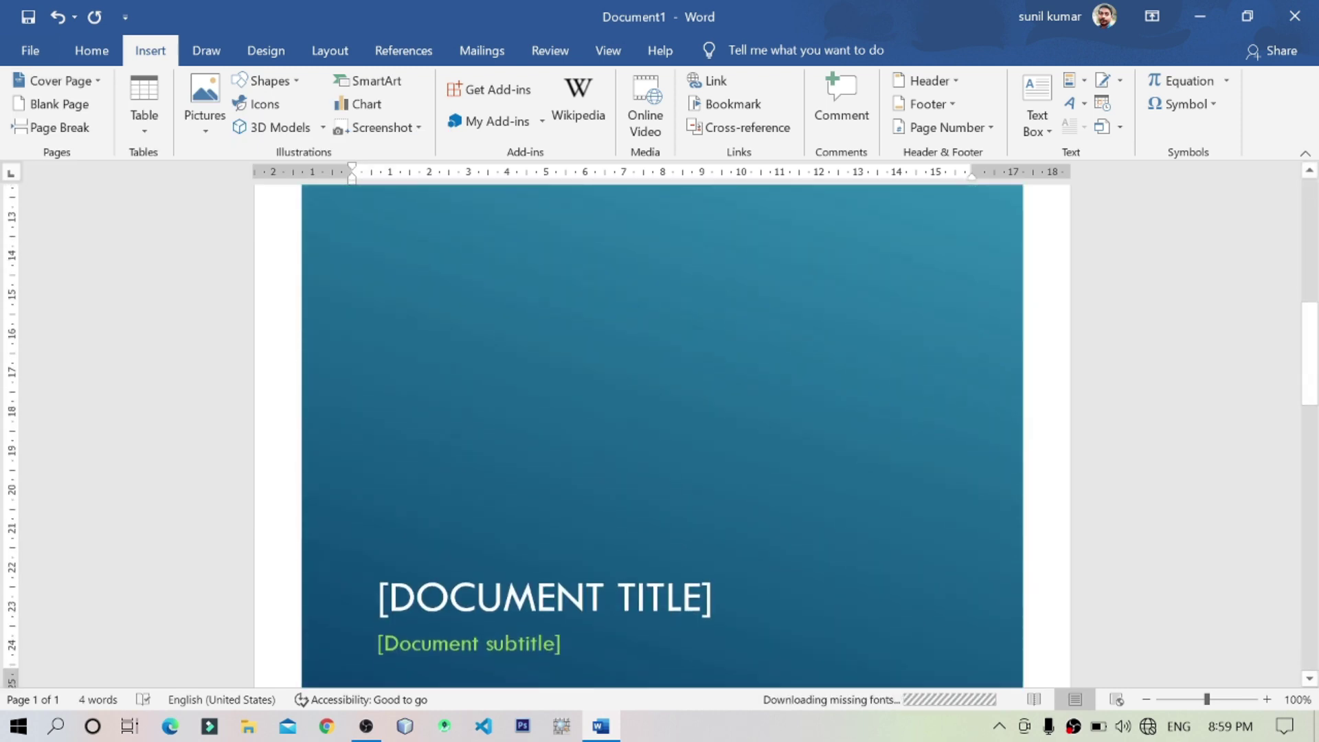
scroll(663, 436, "up", 5)
scroll(662, 435, "up", 10)
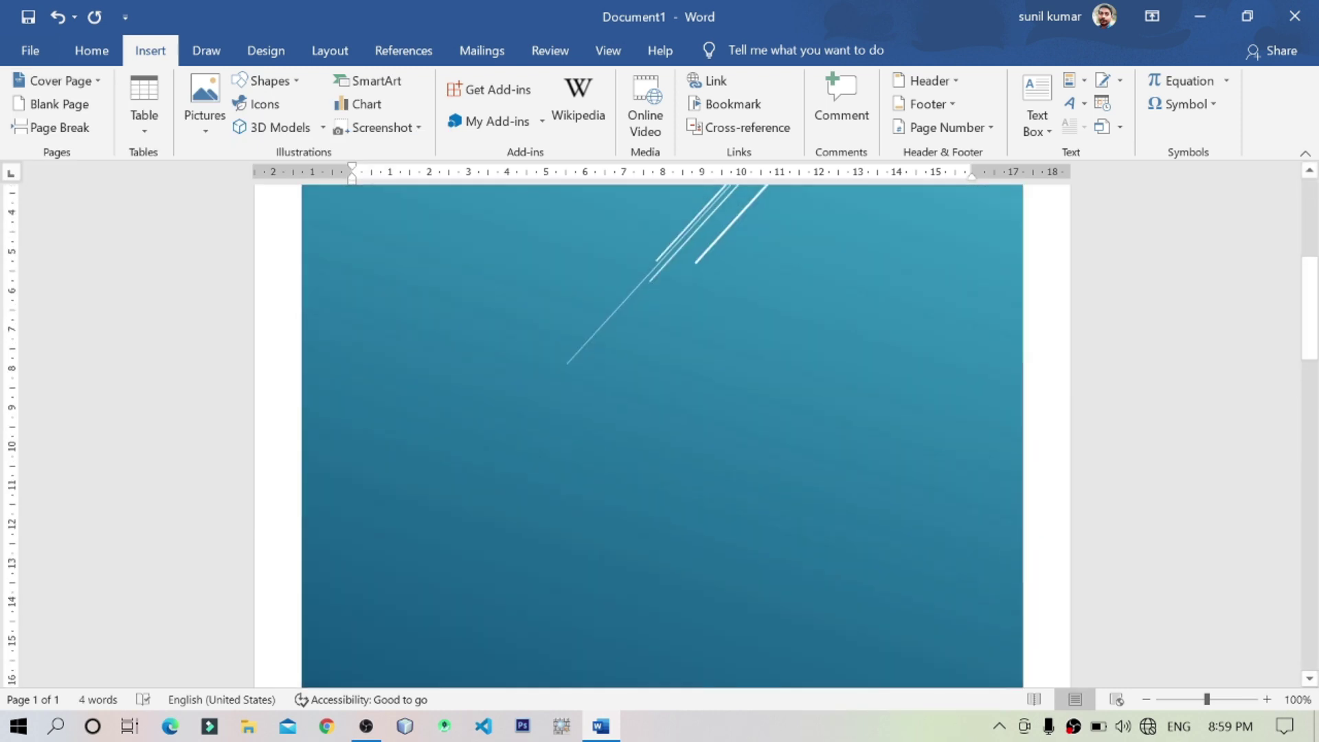
scroll(662, 436, "down", 10)
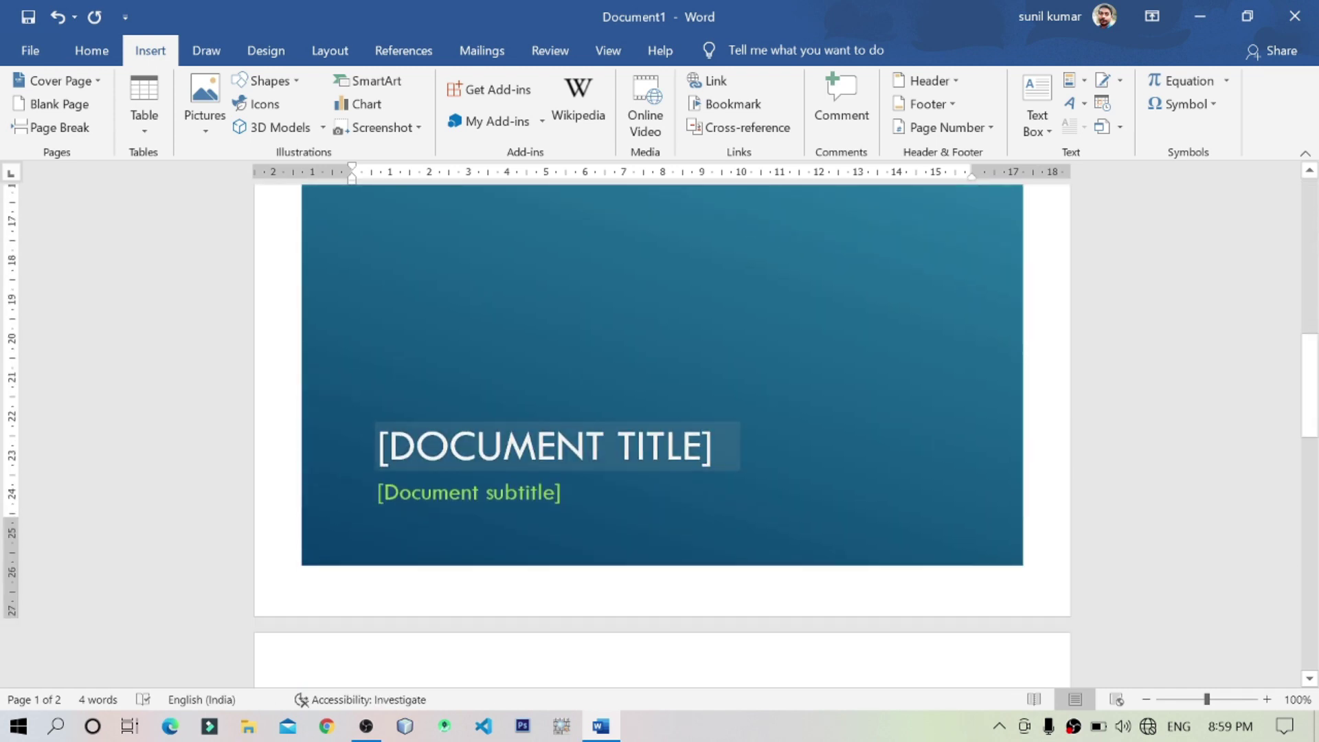
scroll(662, 436, "down", 2)
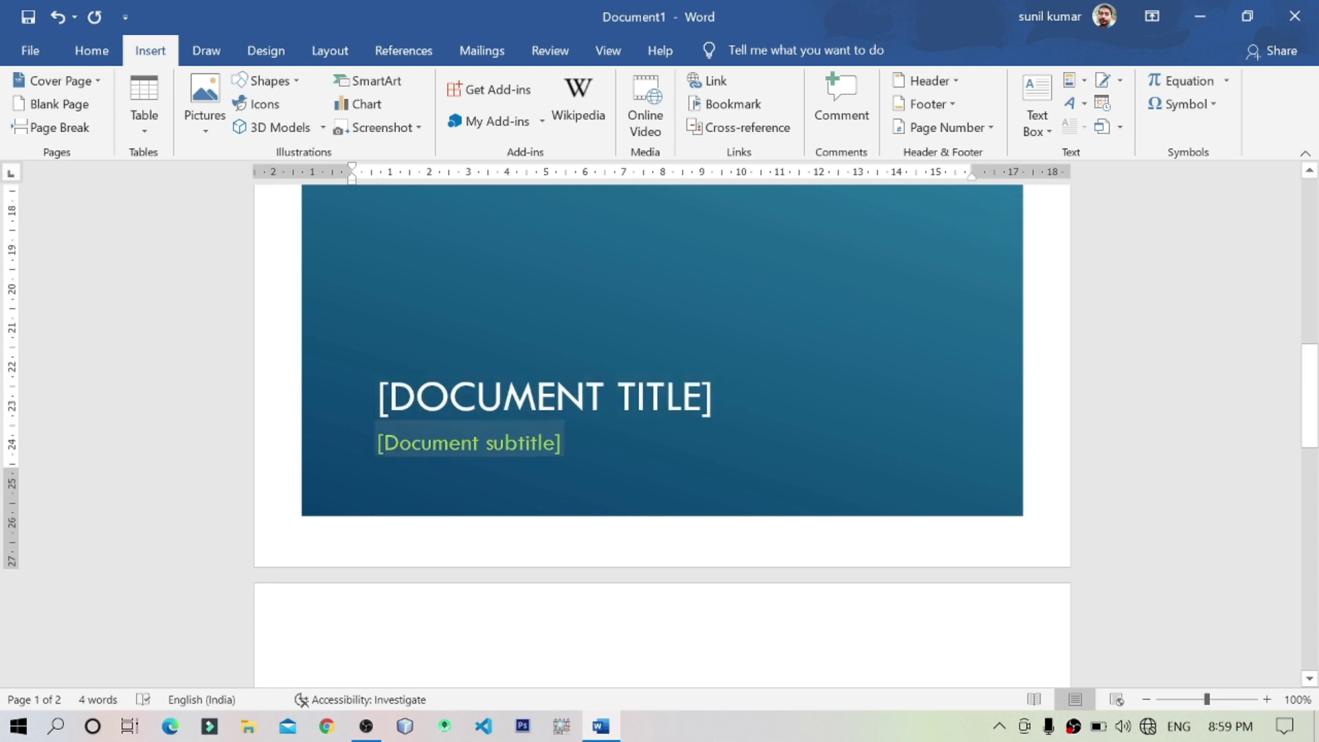
left_click(588, 416)
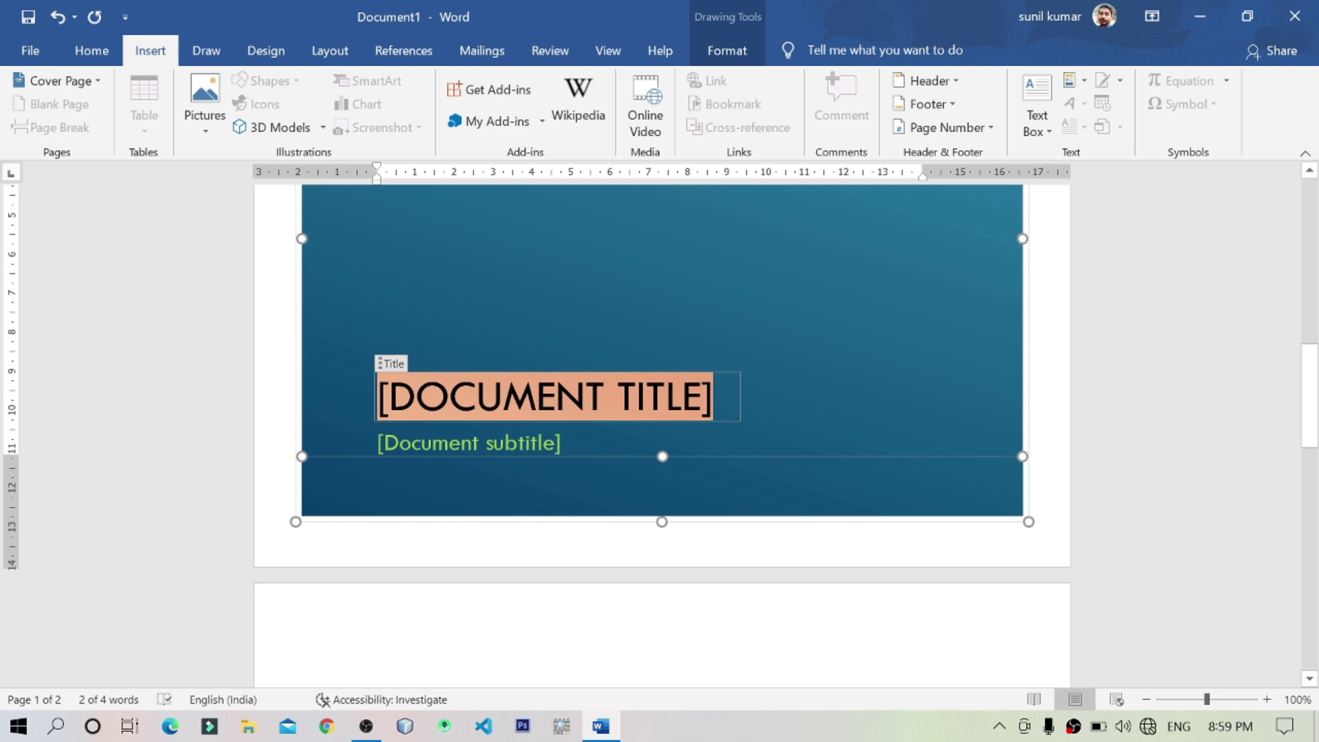
type("C")
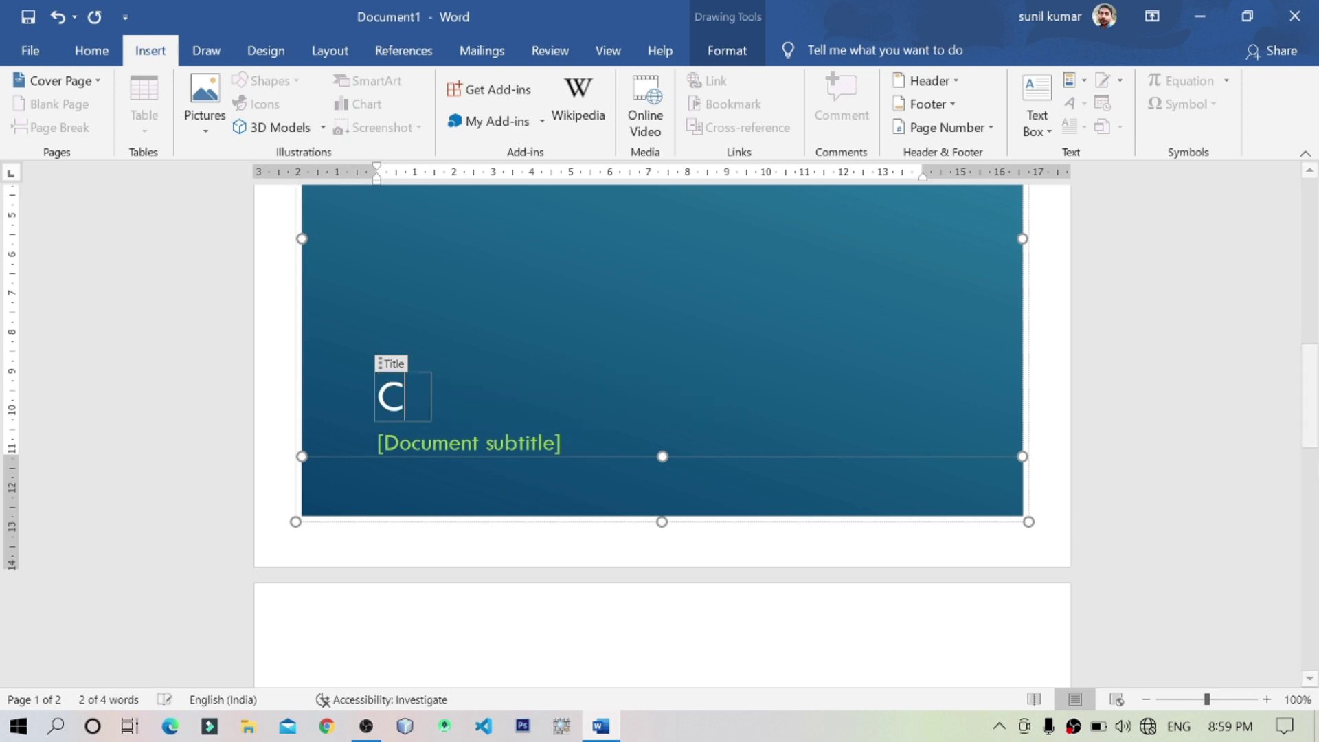
type("OMPUTER NOTES")
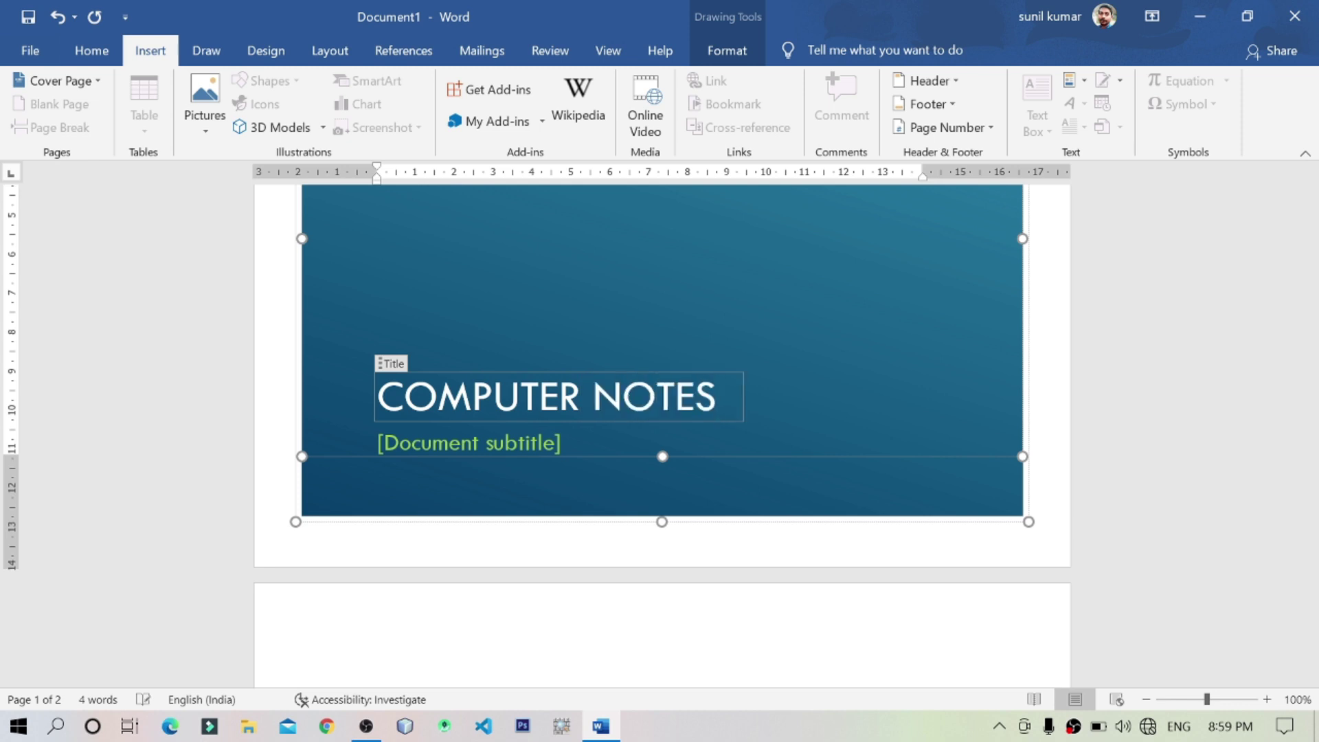
Step: Fill in the cover page's document subtitle as "Microsoft Word", spelling out the company name in full
left_click(469, 442)
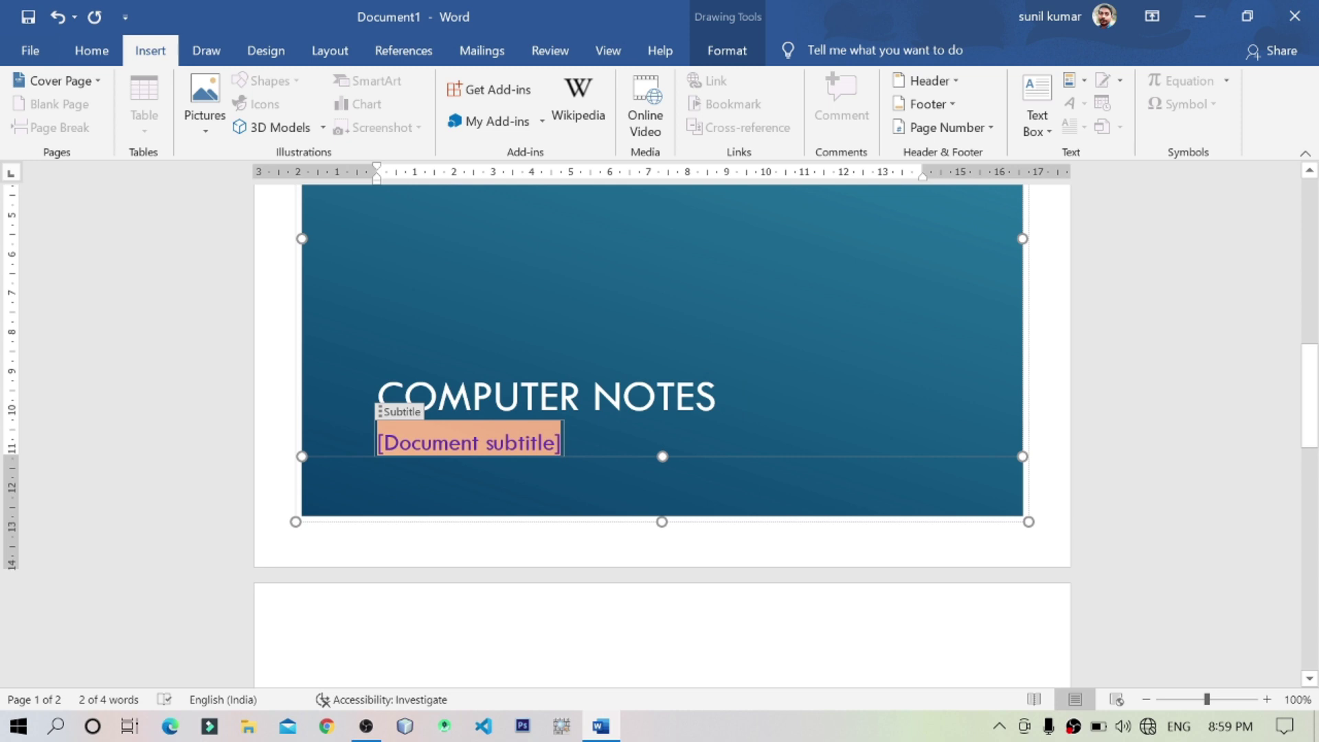
type("MS Word")
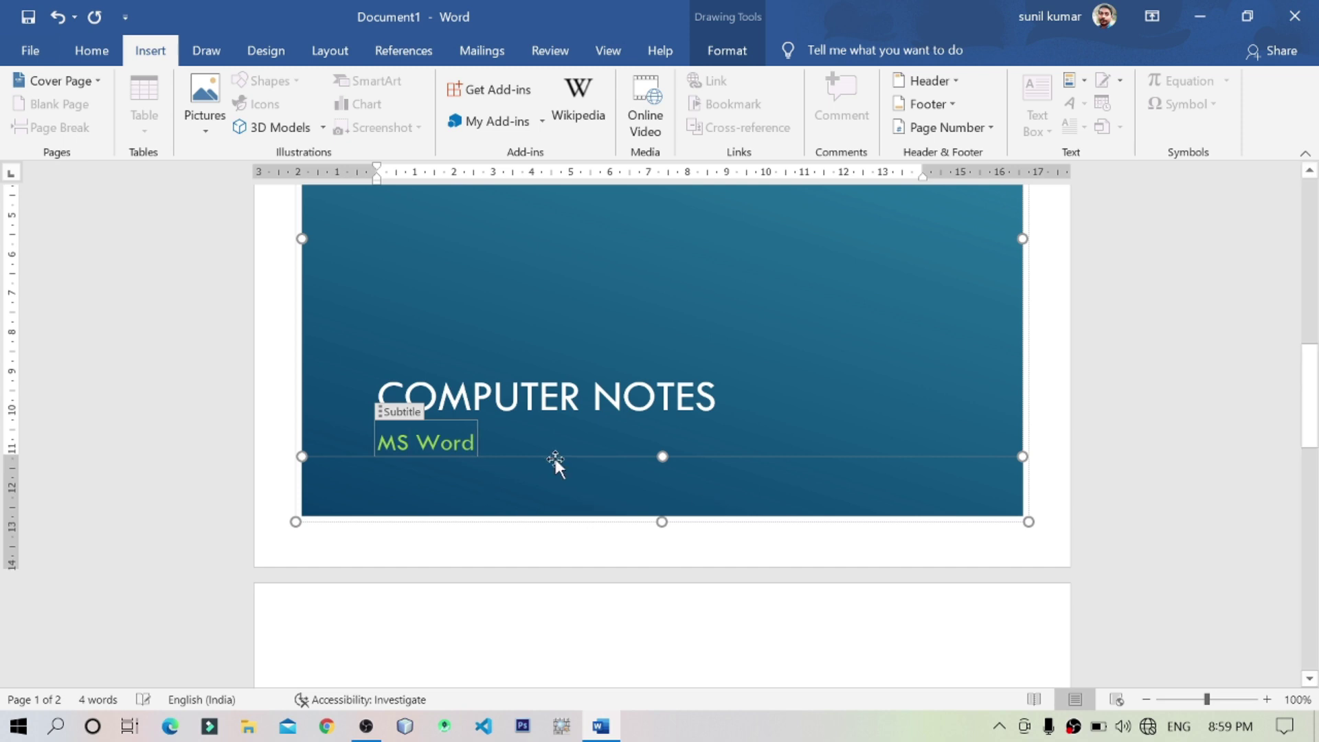
key("Left")
key("Left")
key("Left")
key("Left")
key("Left")
key("BackSpace")
type("icrosoft")
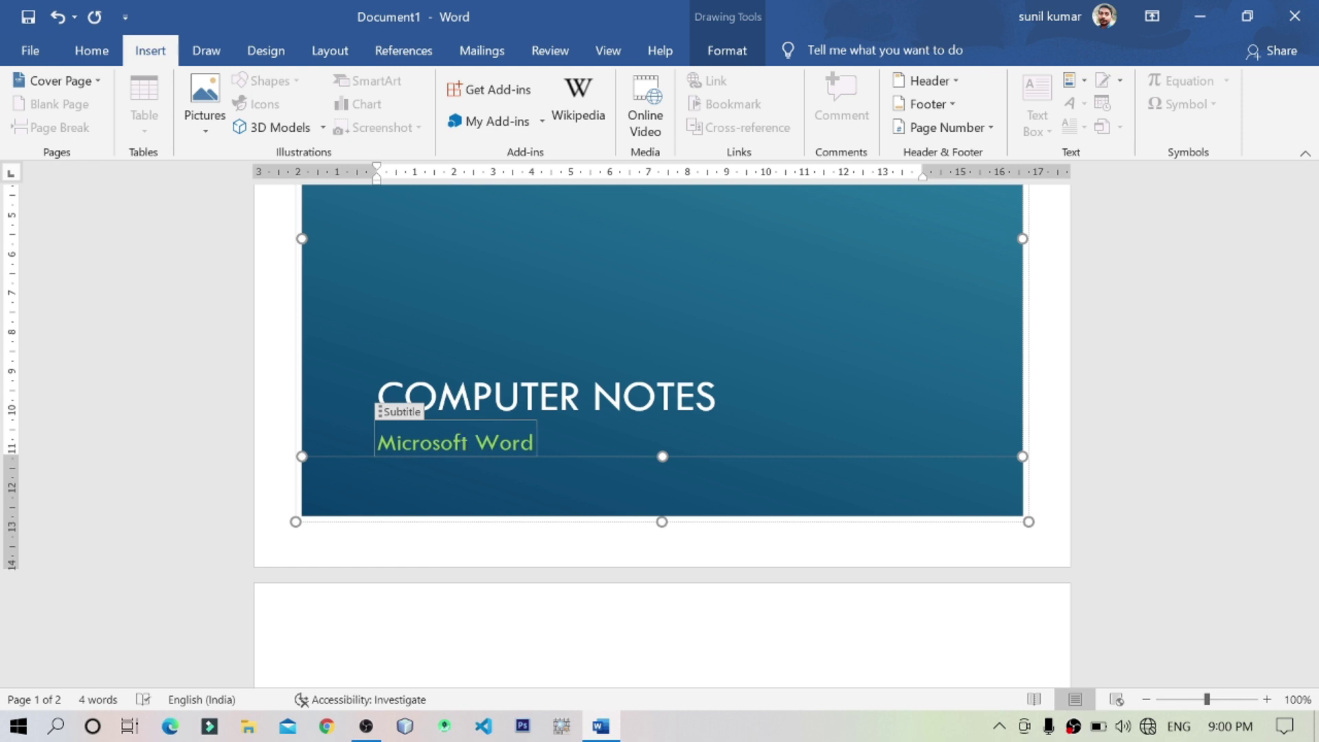
left_click(722, 399)
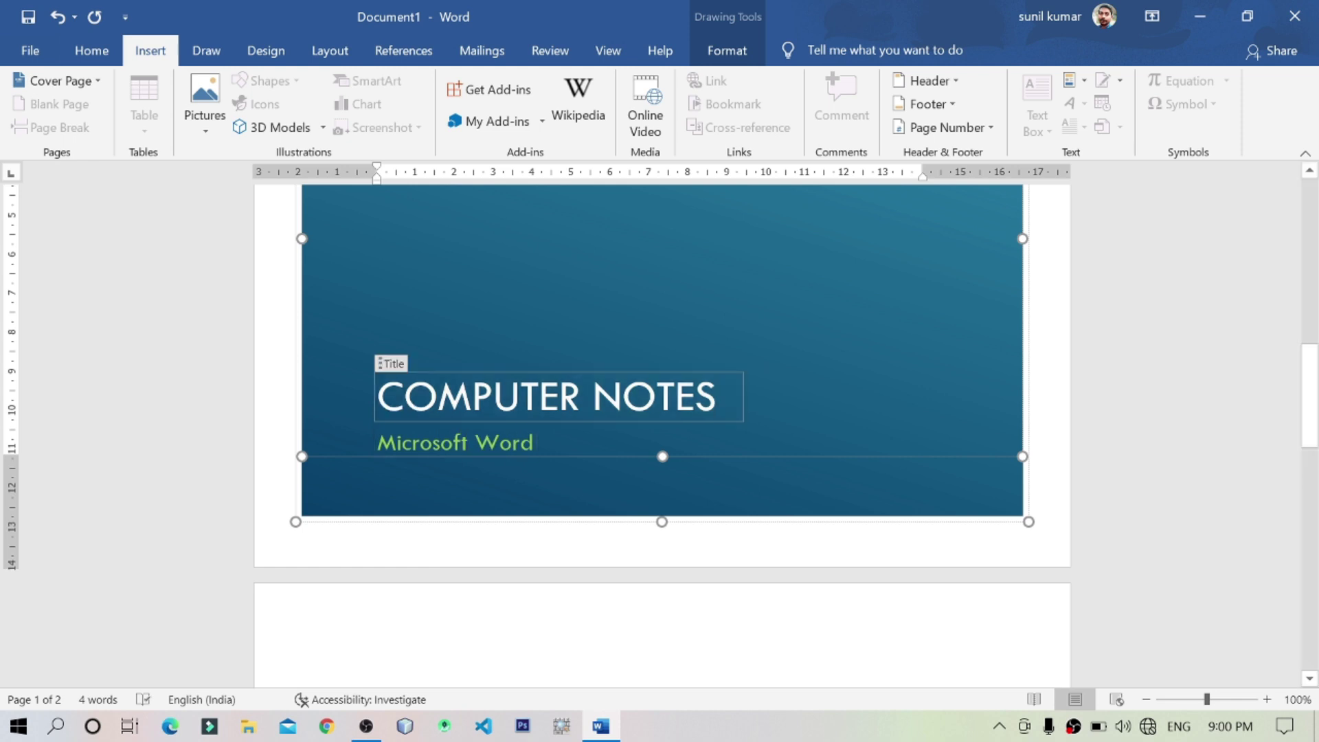
left_click(550, 230)
Step: Replace the current cover page with the built-in Whisp design
scroll(550, 230, "down", 10)
scroll(661, 343, "down", 2)
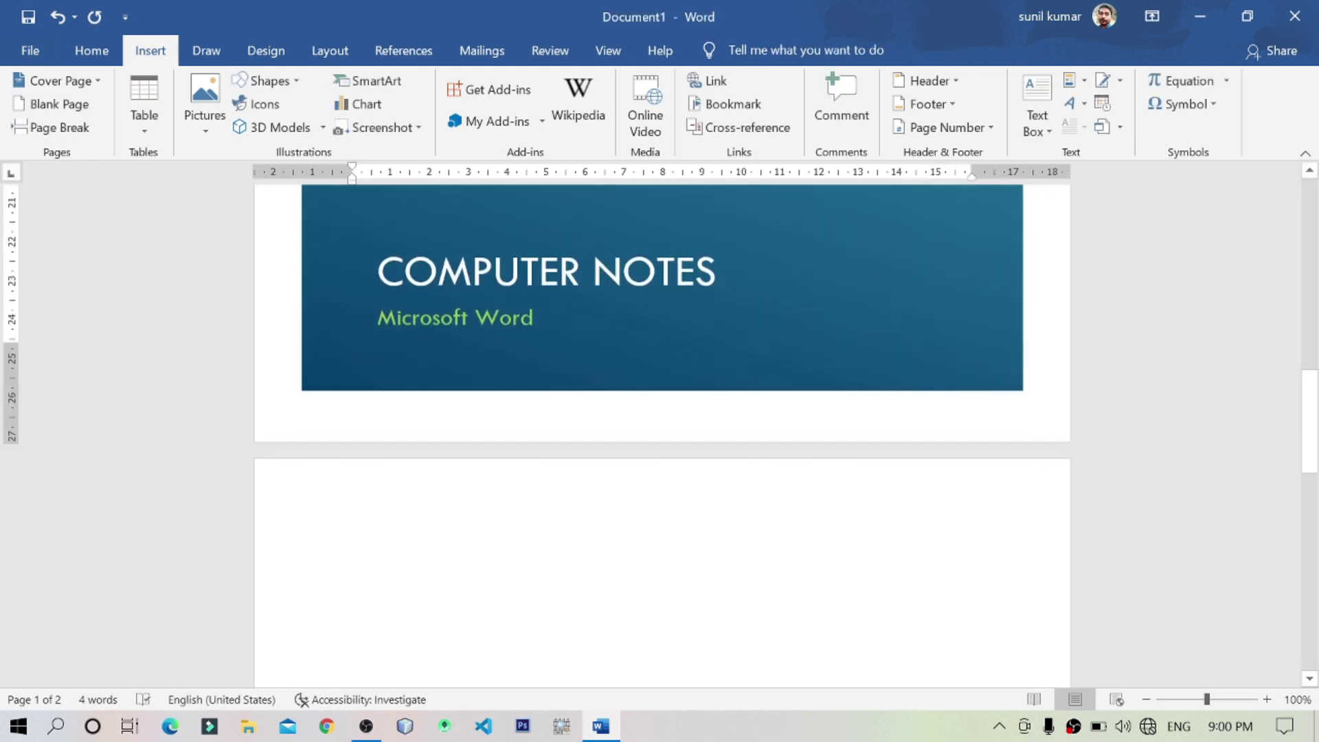
scroll(550, 199, "up", 20)
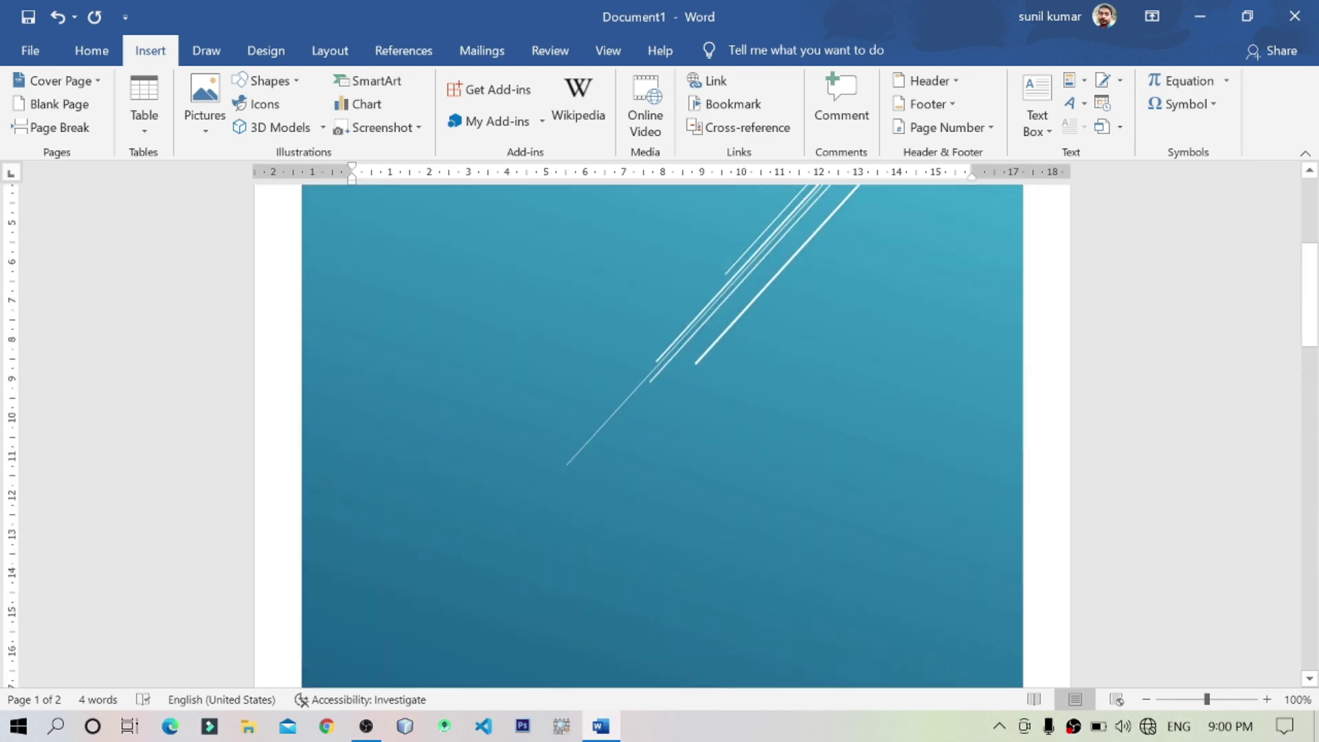
scroll(550, 199, "up", 2)
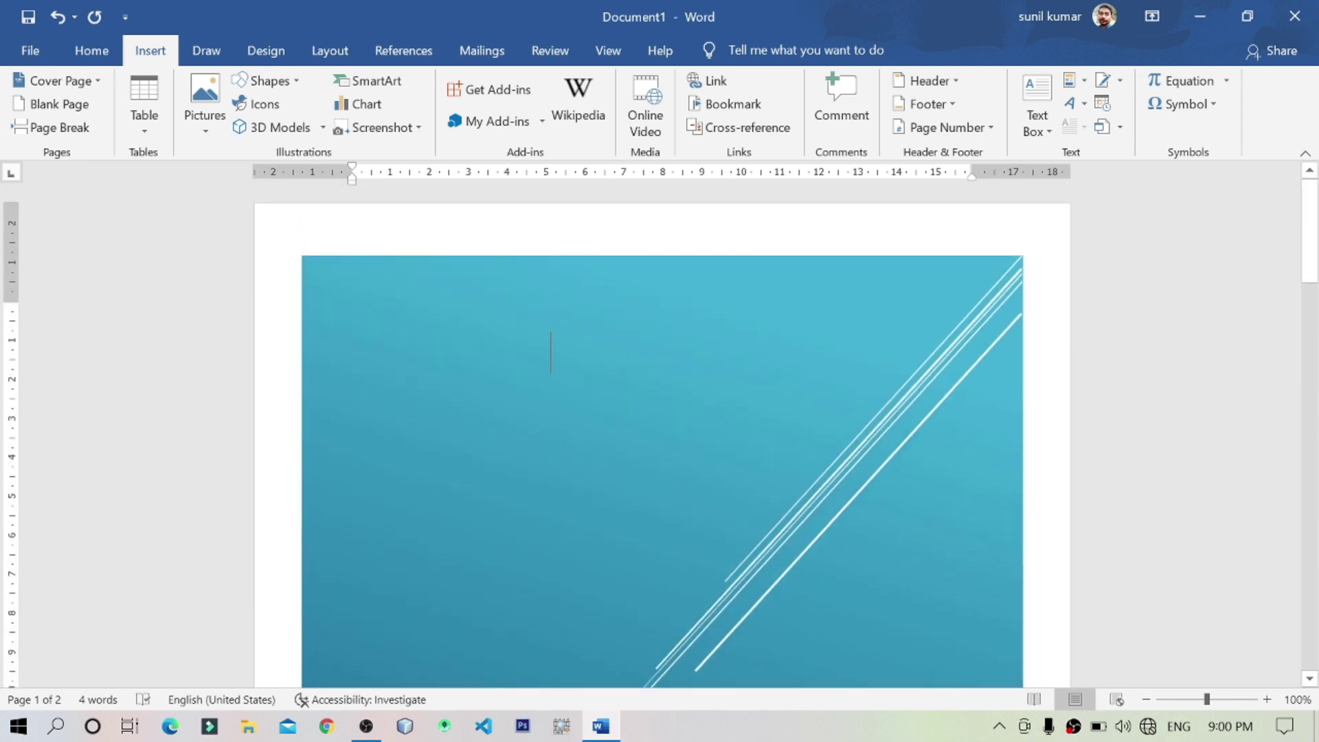
left_click(82, 80)
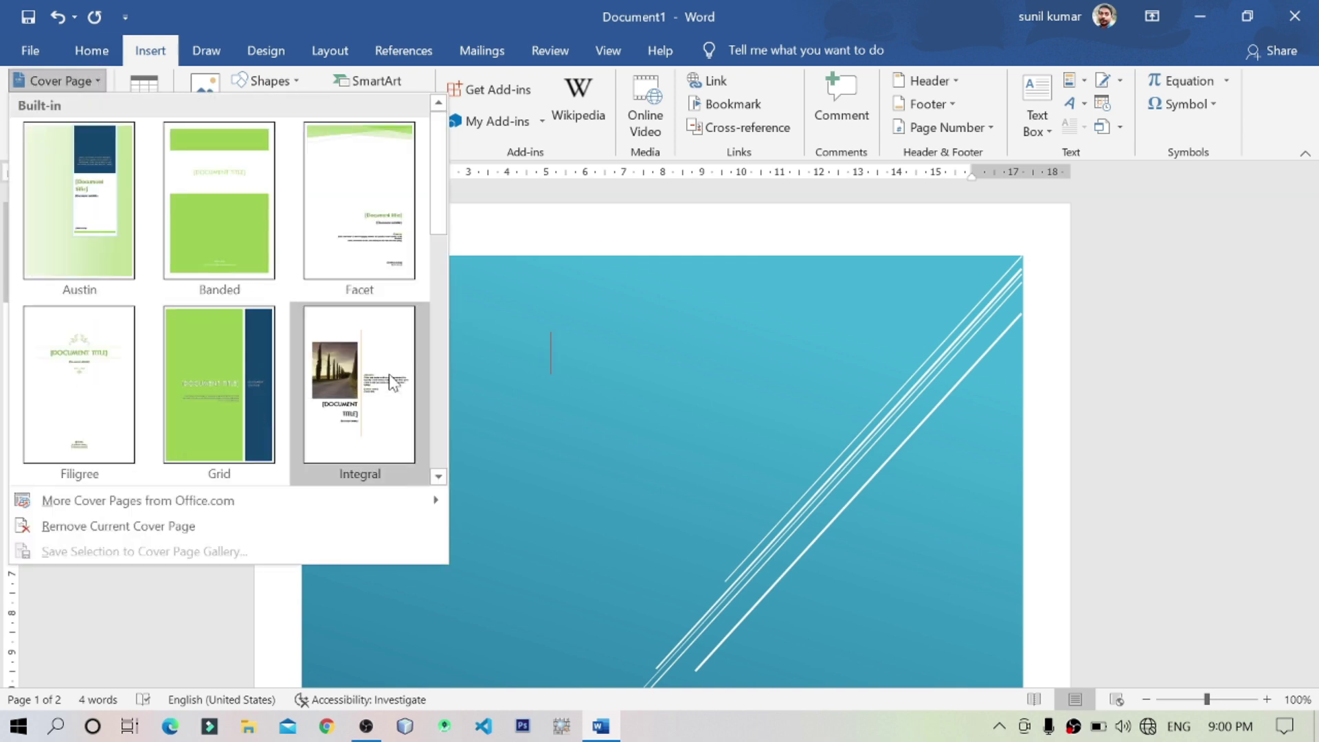
scroll(389, 374, "down", 5)
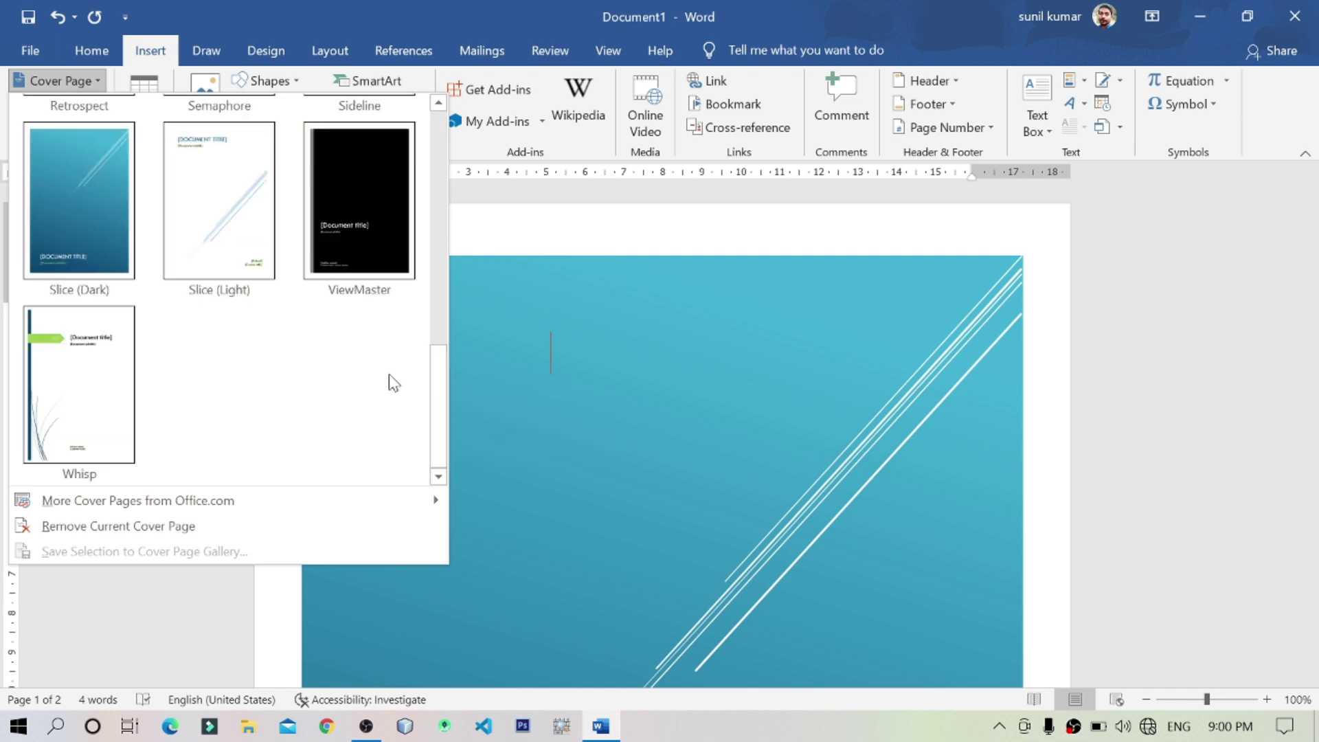
left_click(79, 385)
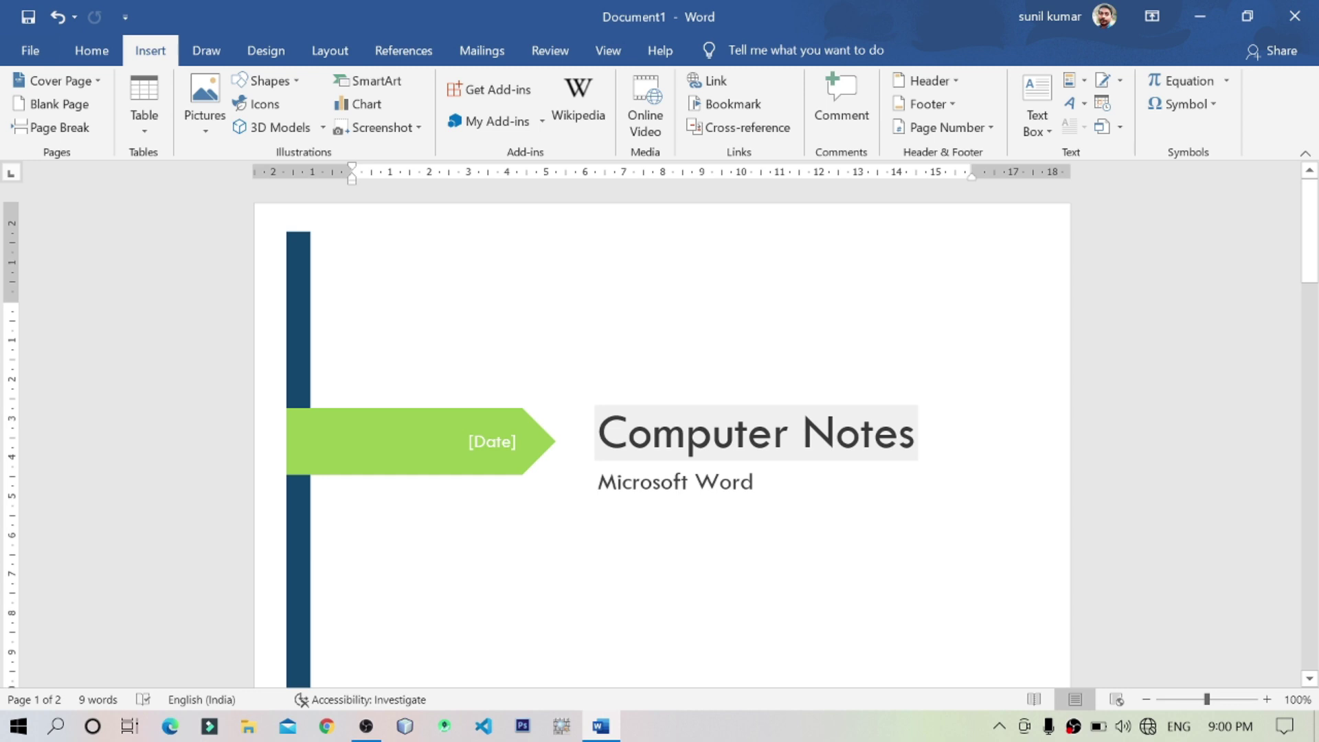
Step: Set the date in the cover page's green arrow to today's date, 2/5/2021
scroll(659, 439, "down", 1)
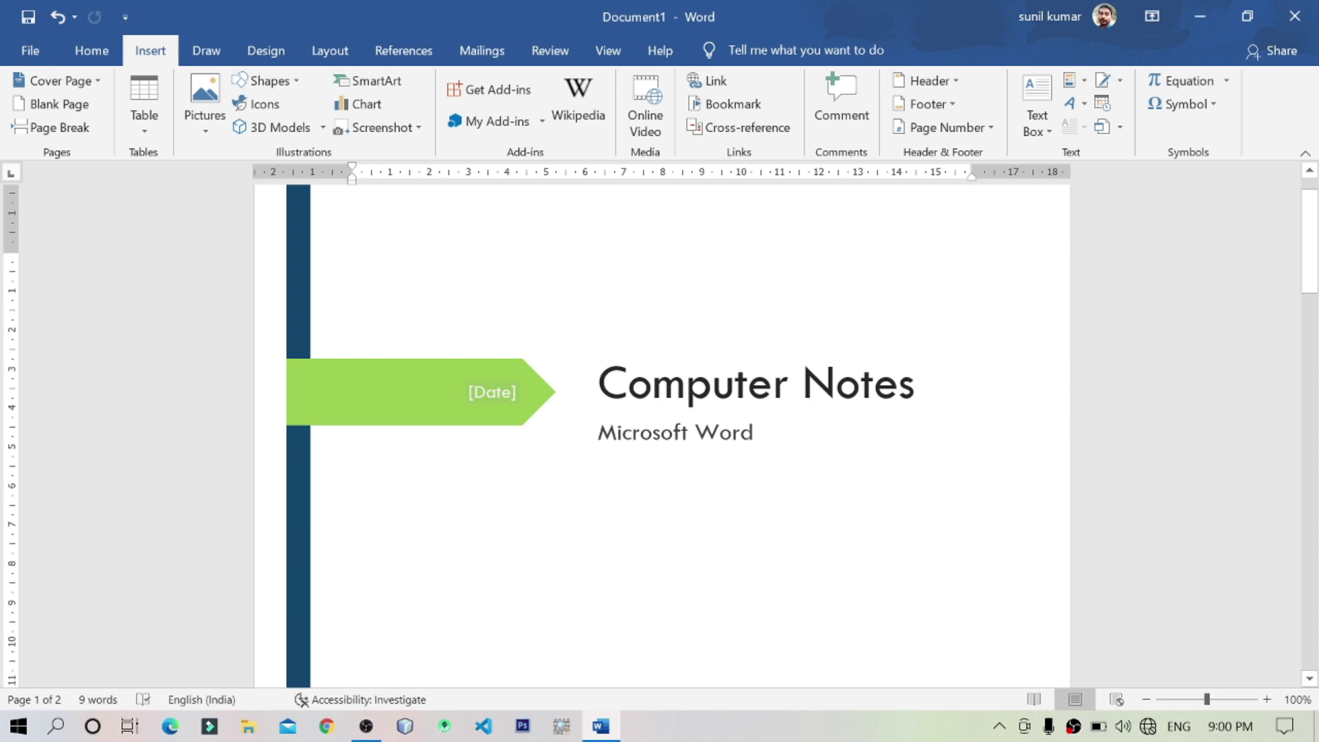
left_click(498, 388)
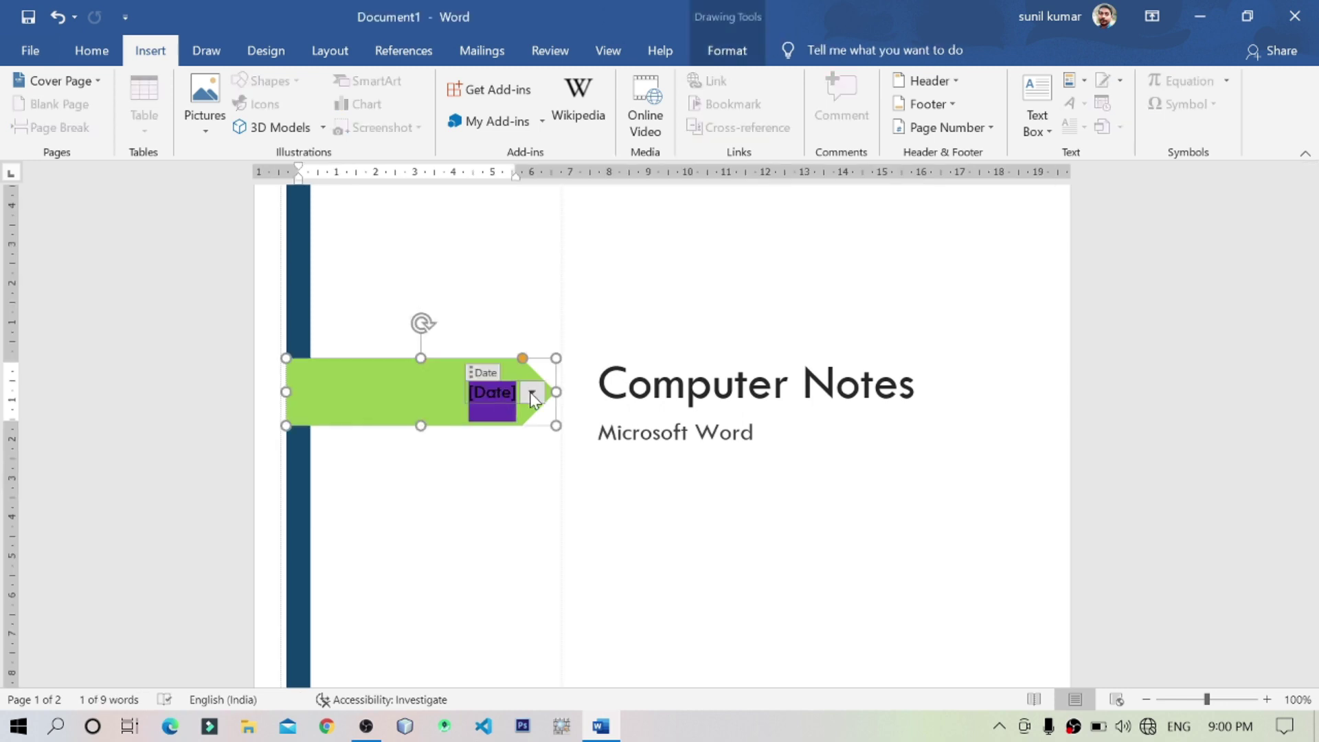
left_click(532, 394)
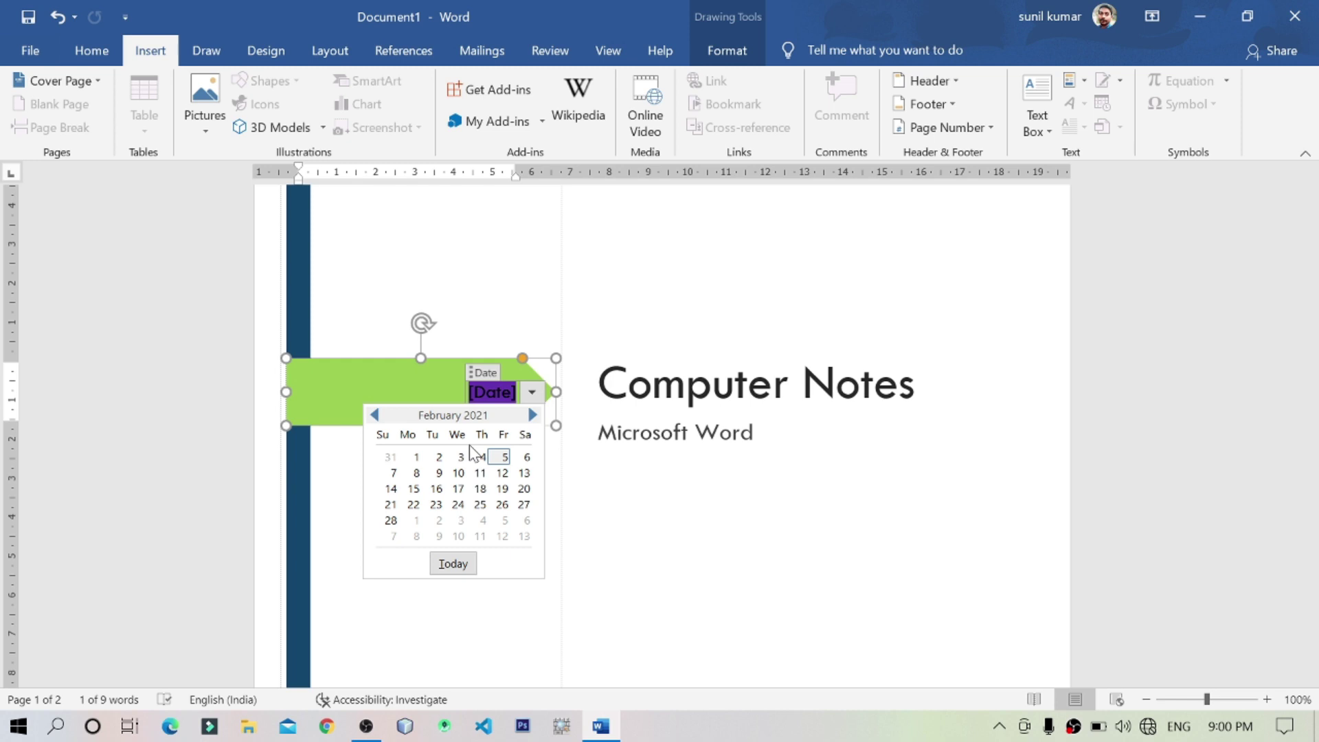
left_click(471, 570)
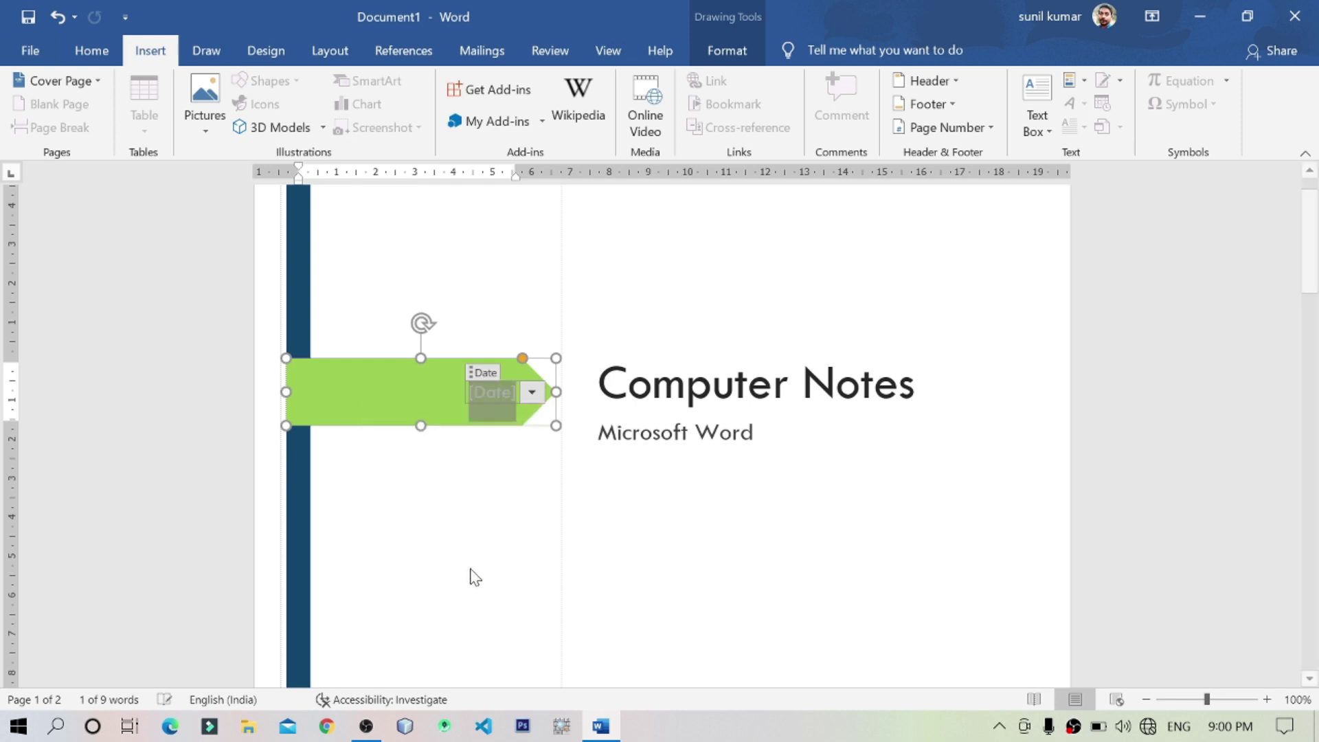
left_click(817, 494)
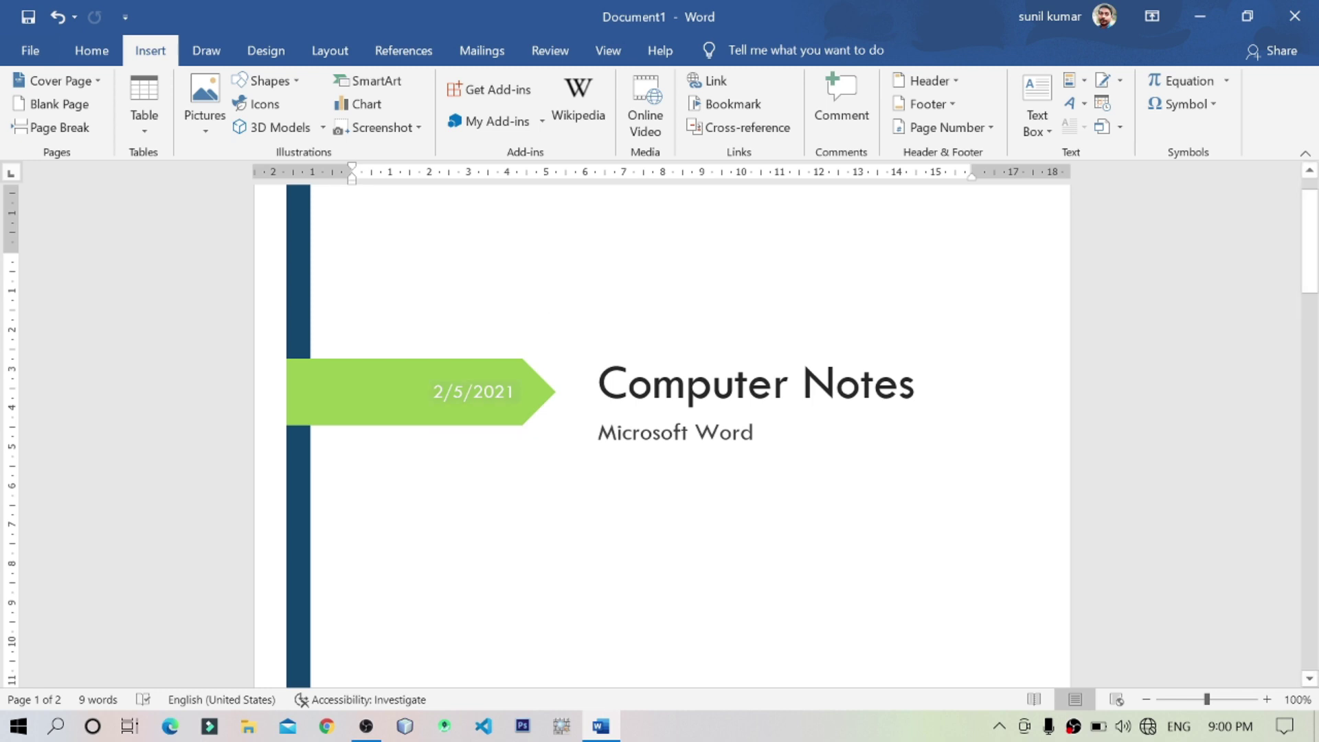
left_click(443, 391)
double_click(457, 393)
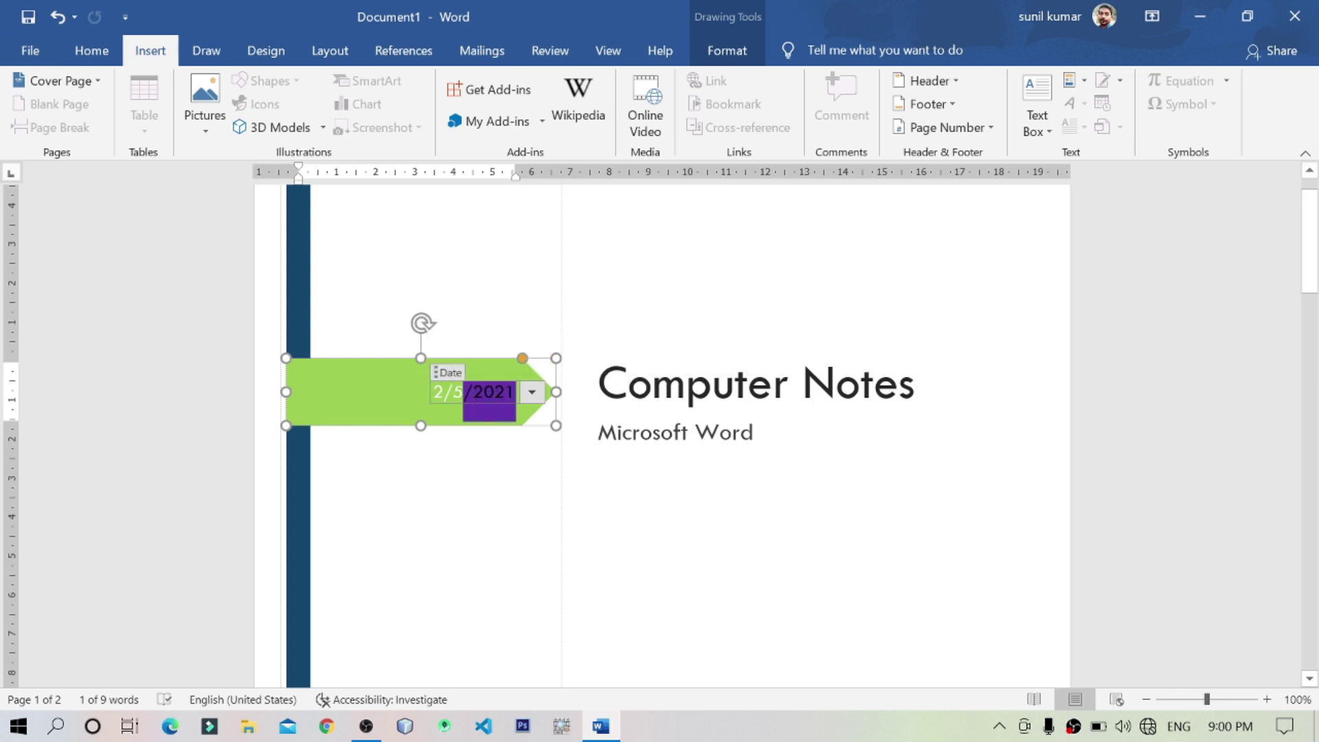
left_click(818, 522)
Step: Add the author's initial with a period in front of the name at the foot of the cover page
scroll(818, 522, "down", 2)
scroll(818, 522, "down", 8)
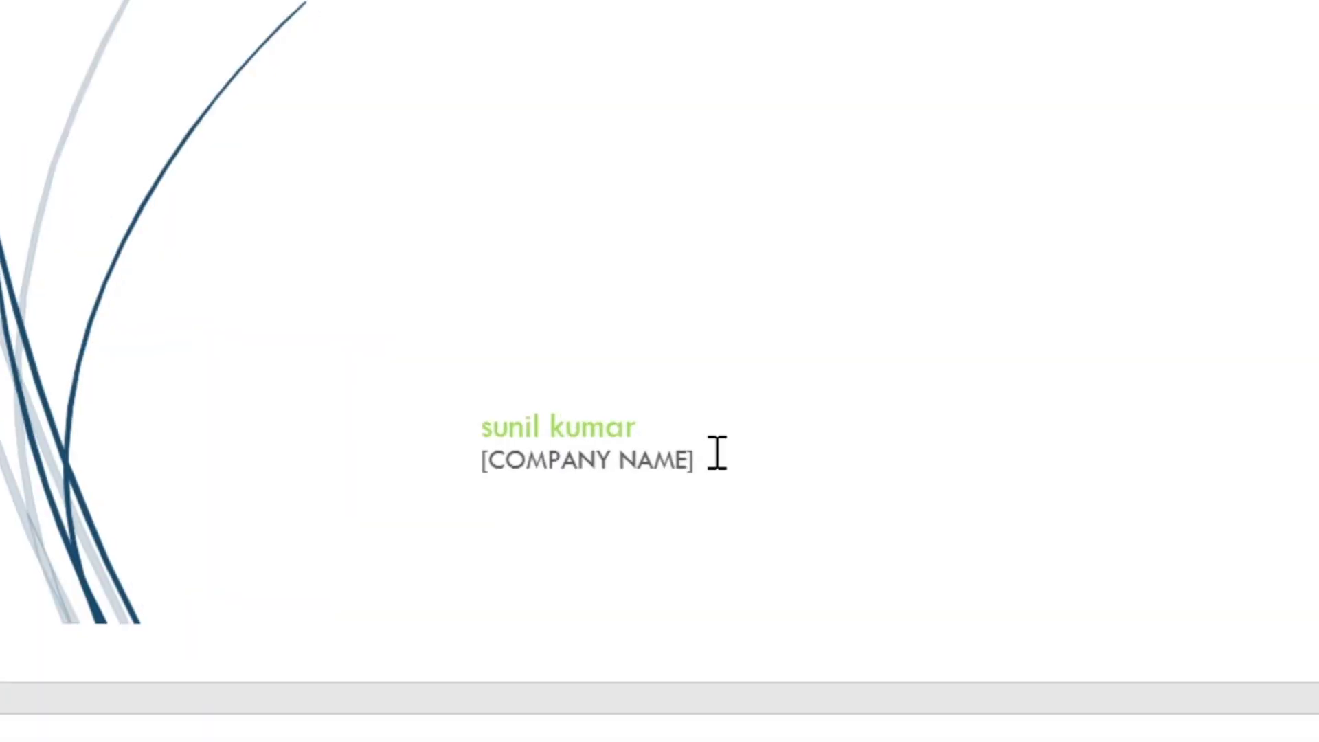
left_click(566, 421)
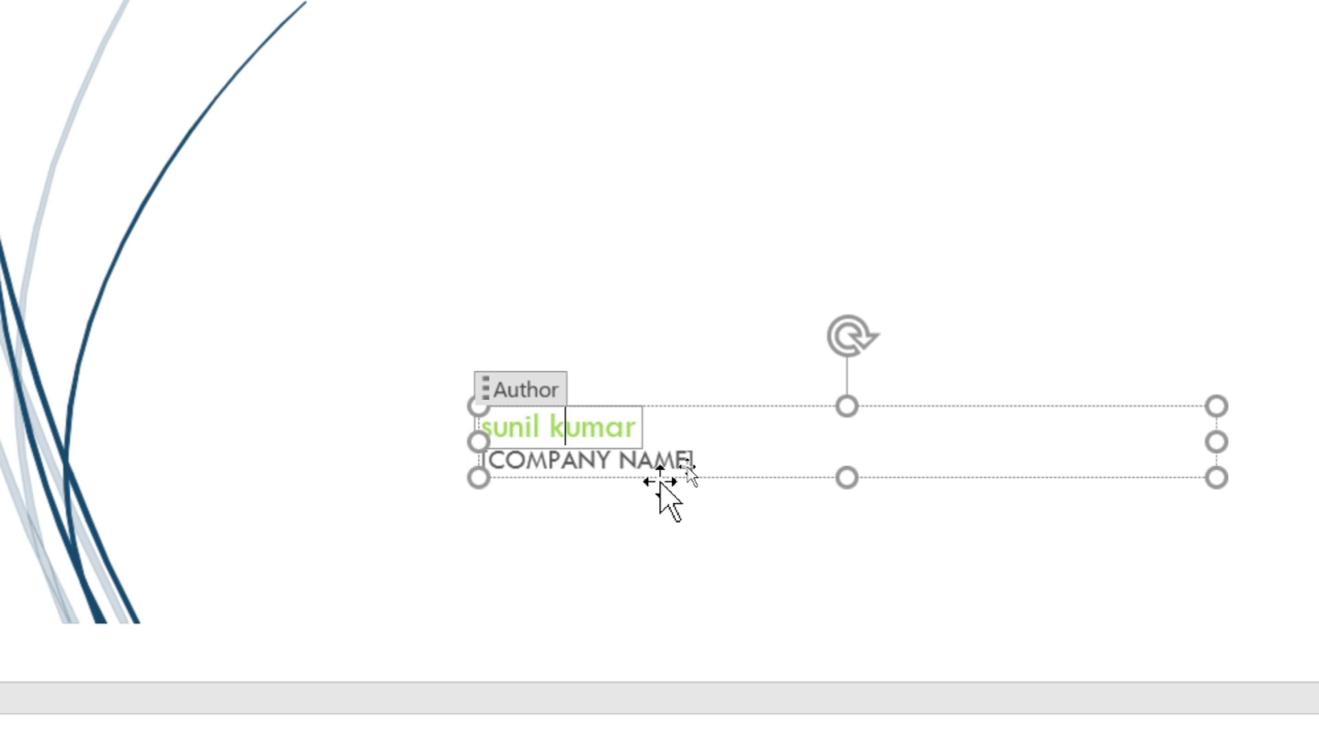
scroll(707, 377, "up", 10)
scroll(707, 412, "down", 8)
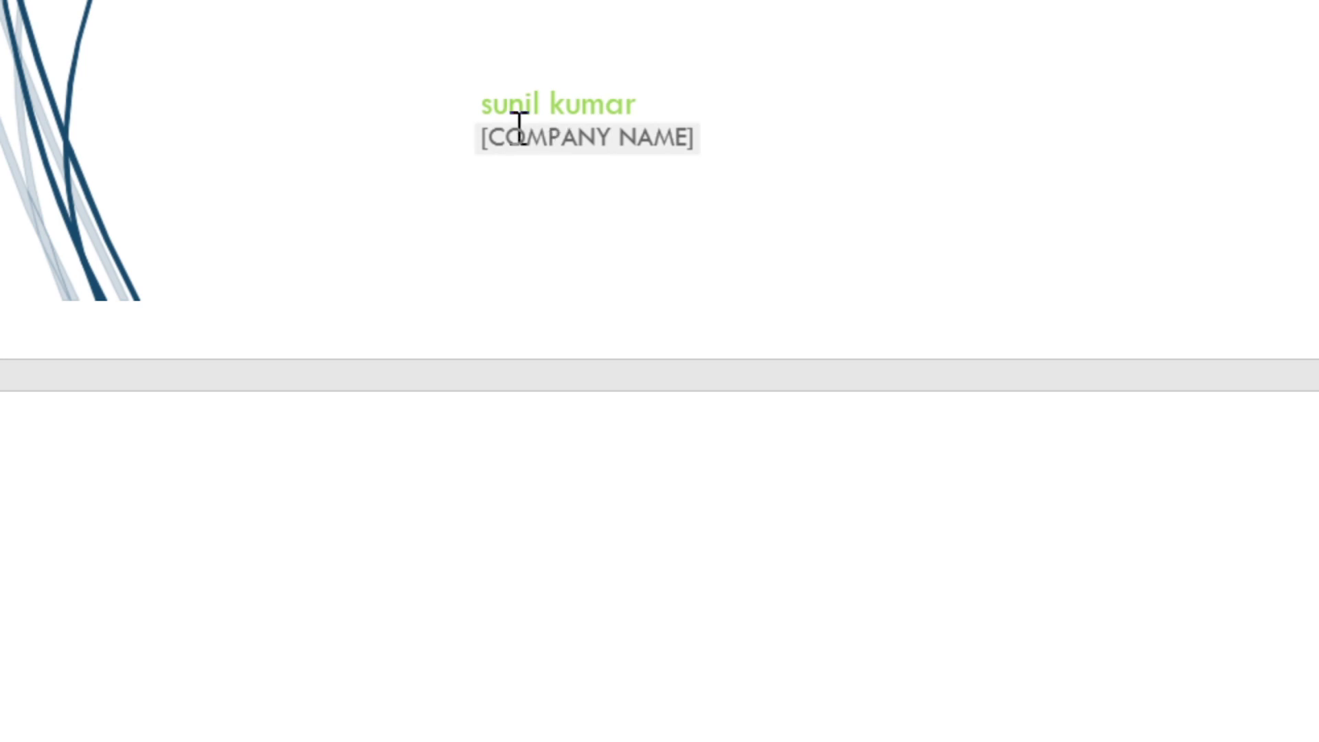
left_click(496, 103)
type("MR")
key("BackSpace")
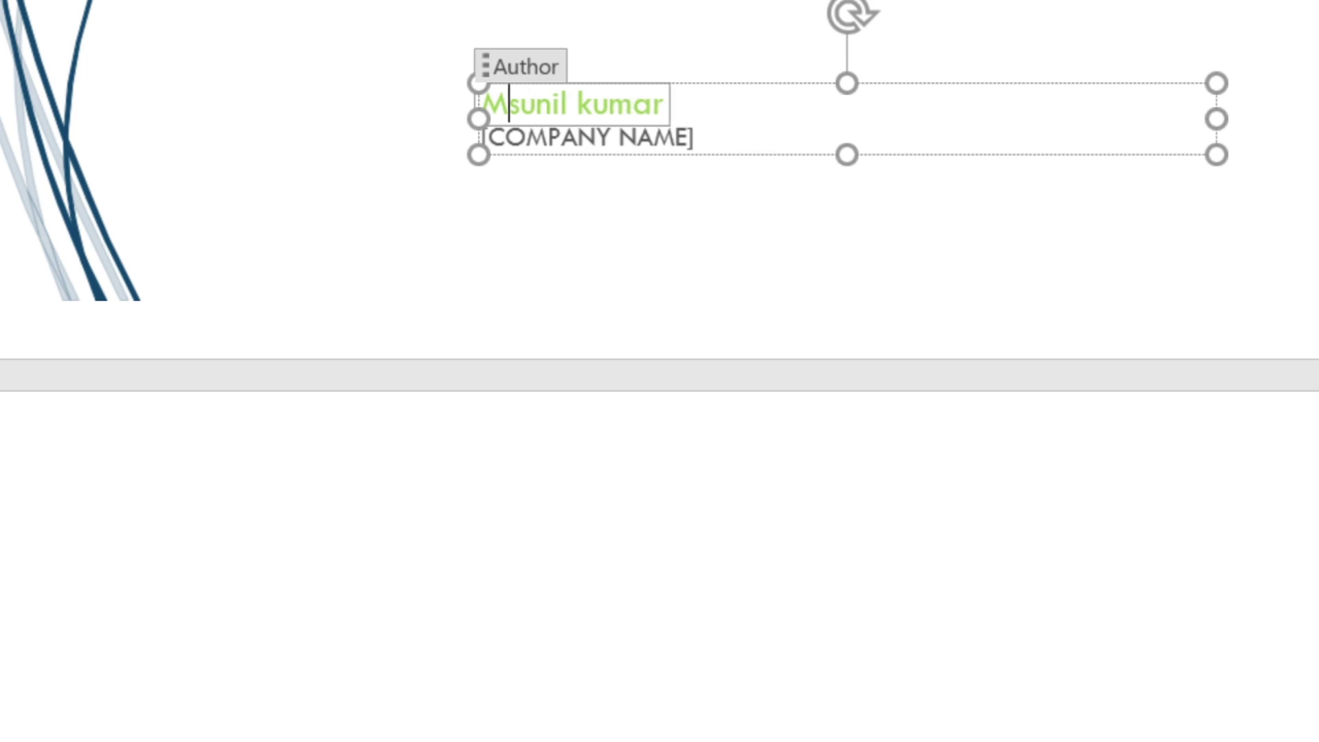
type(".")
Step: Capitalize the first letters of the author's first and last names on the cover page
key("Right")
key("BackSpace")
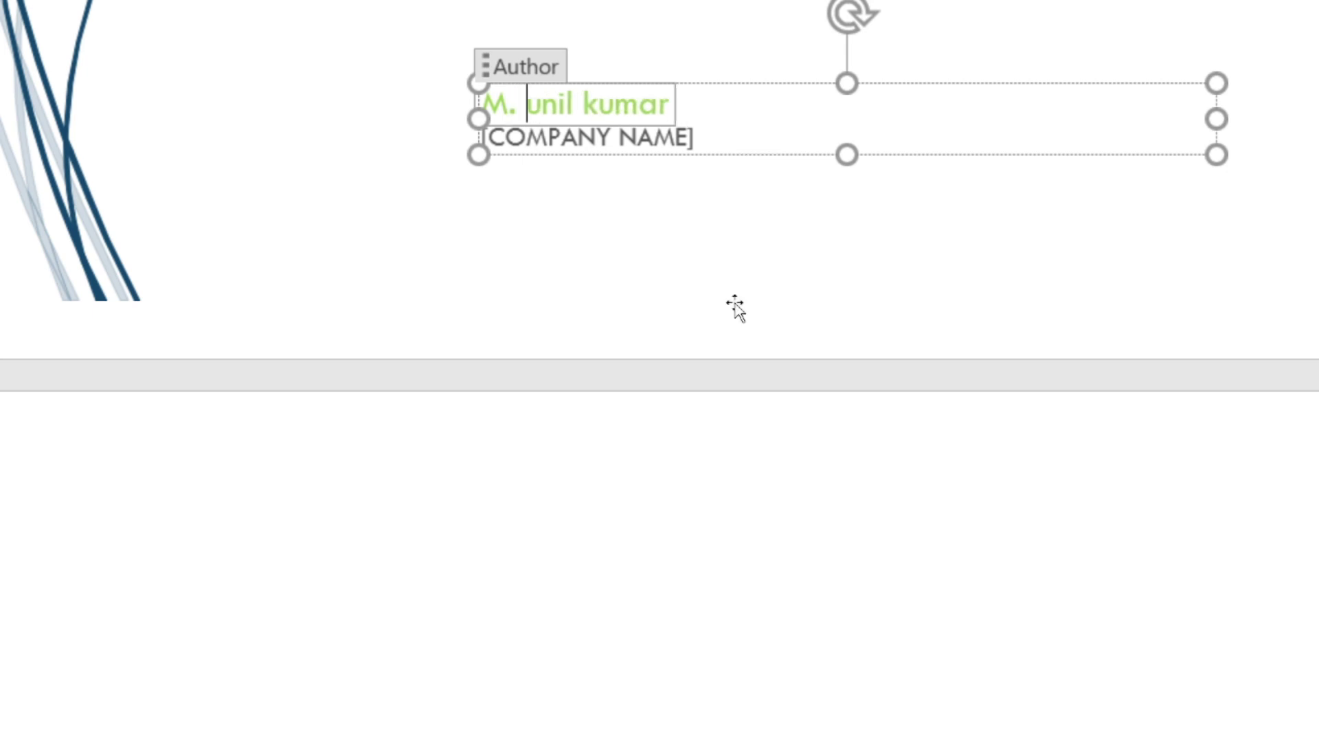
type("S")
key("Right")
key("Right")
key("Right")
key("Right")
key("Right")
key("Right")
key("BackSpace")
type("K")
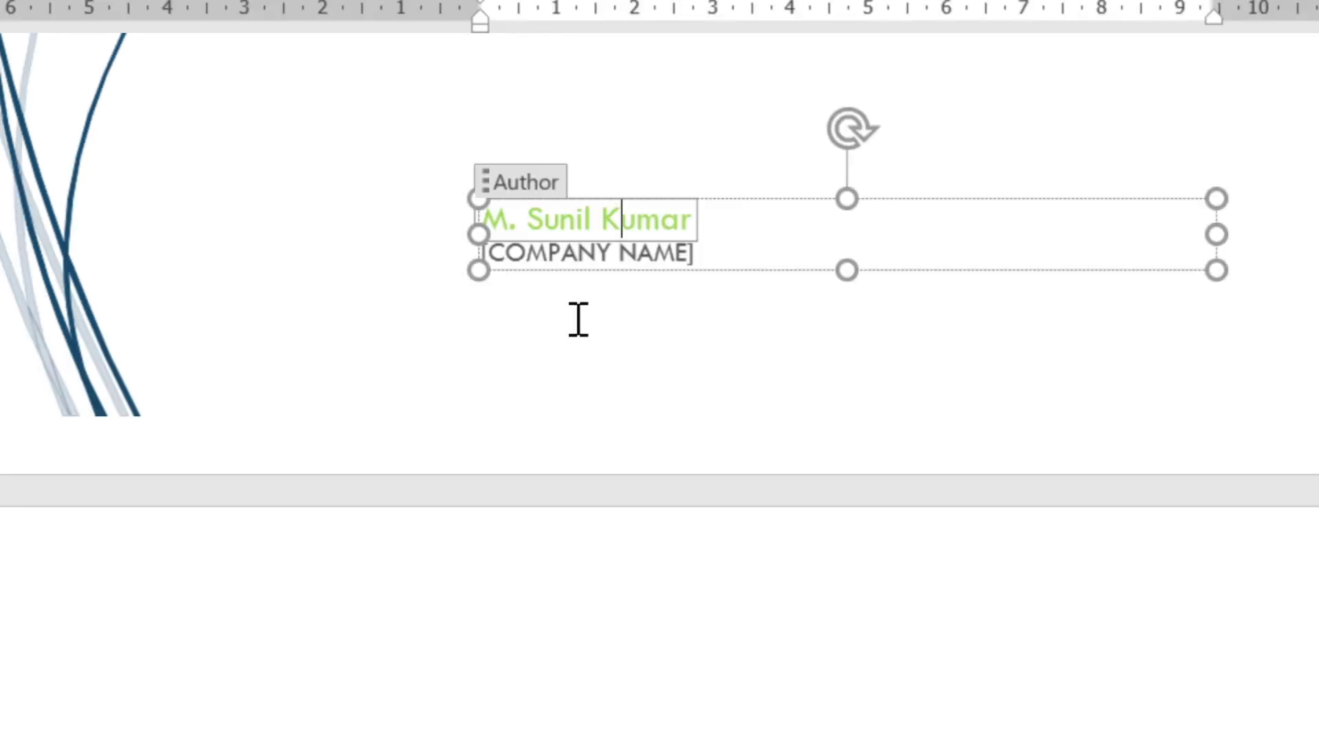
Step: Replace the company name placeholder below the author with "COMPUTE STUDY CENTER"
left_click(616, 253)
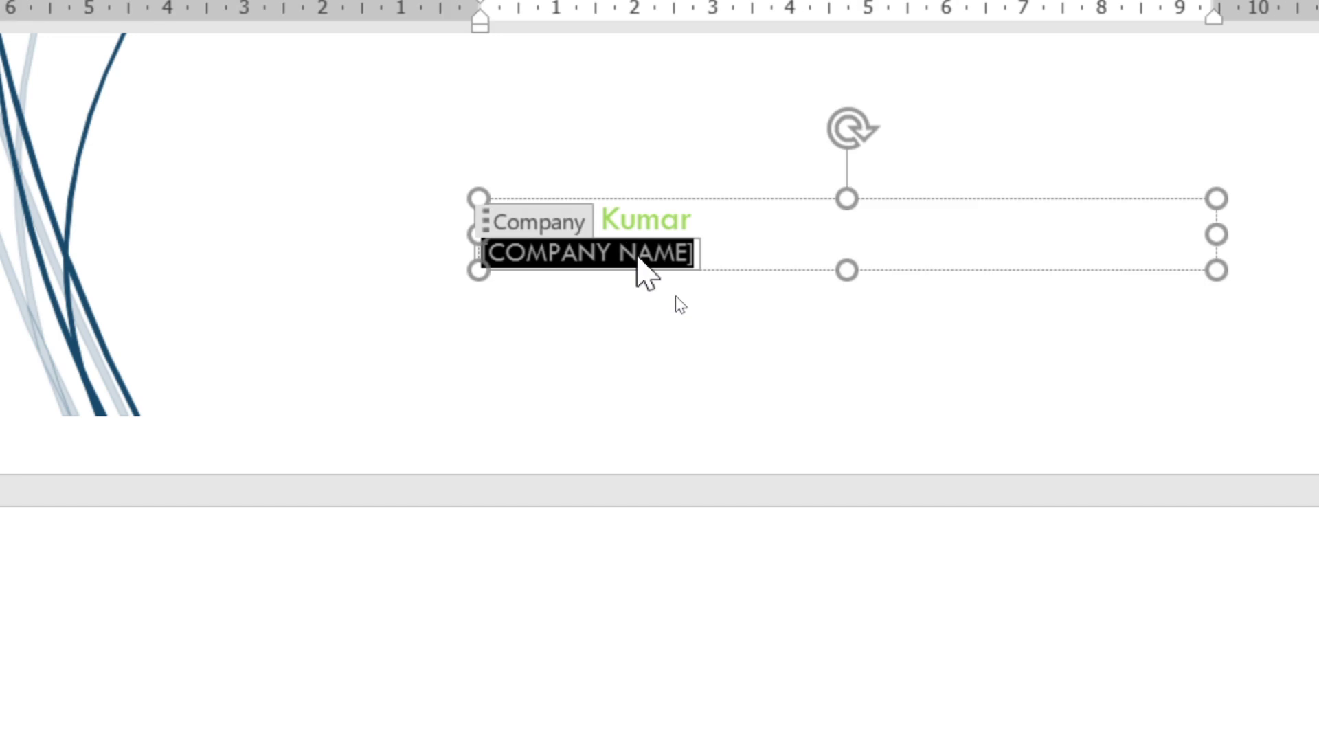
key("BackSpace")
type("COMPUTE ")
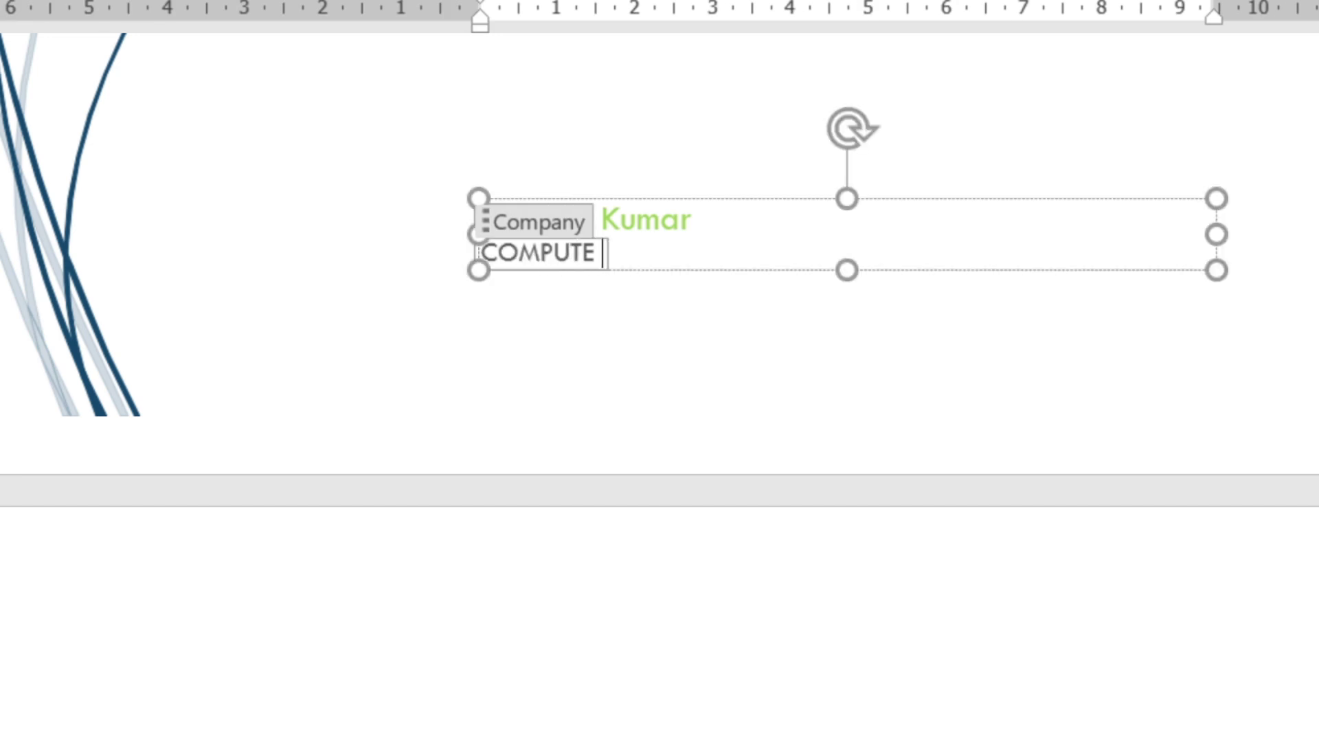
type("STUDY CENTER")
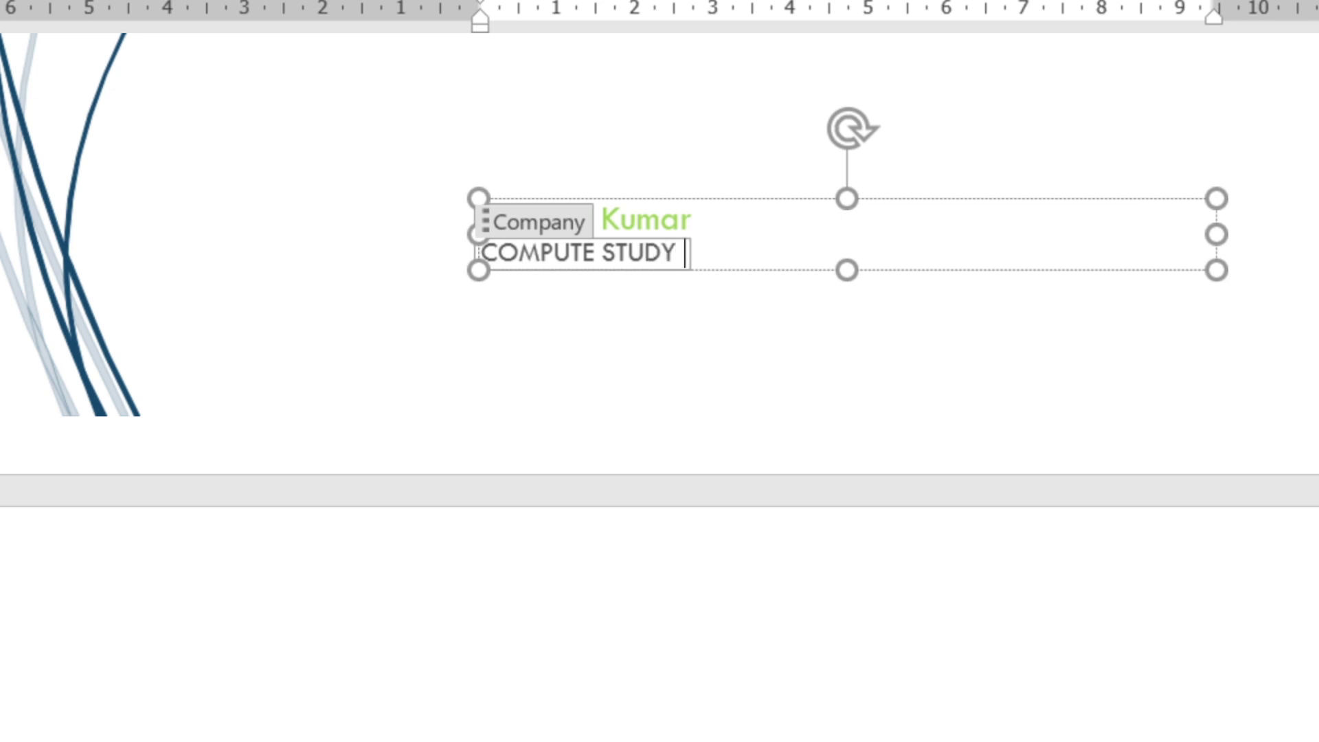
left_click(922, 335)
Step: Review the whole cover page, from the date, title and subtitle down to the author and company details
scroll(923, 334, "up", 3)
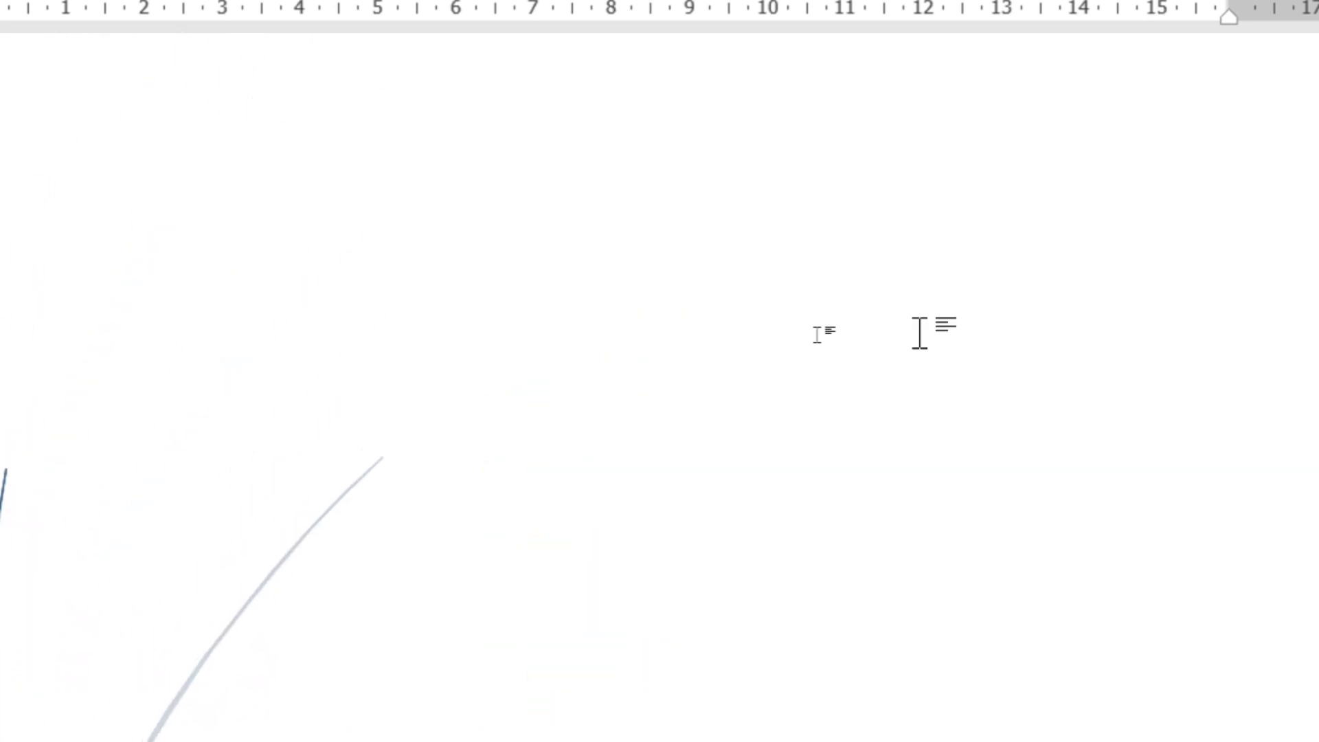
scroll(816, 334, "up", 5)
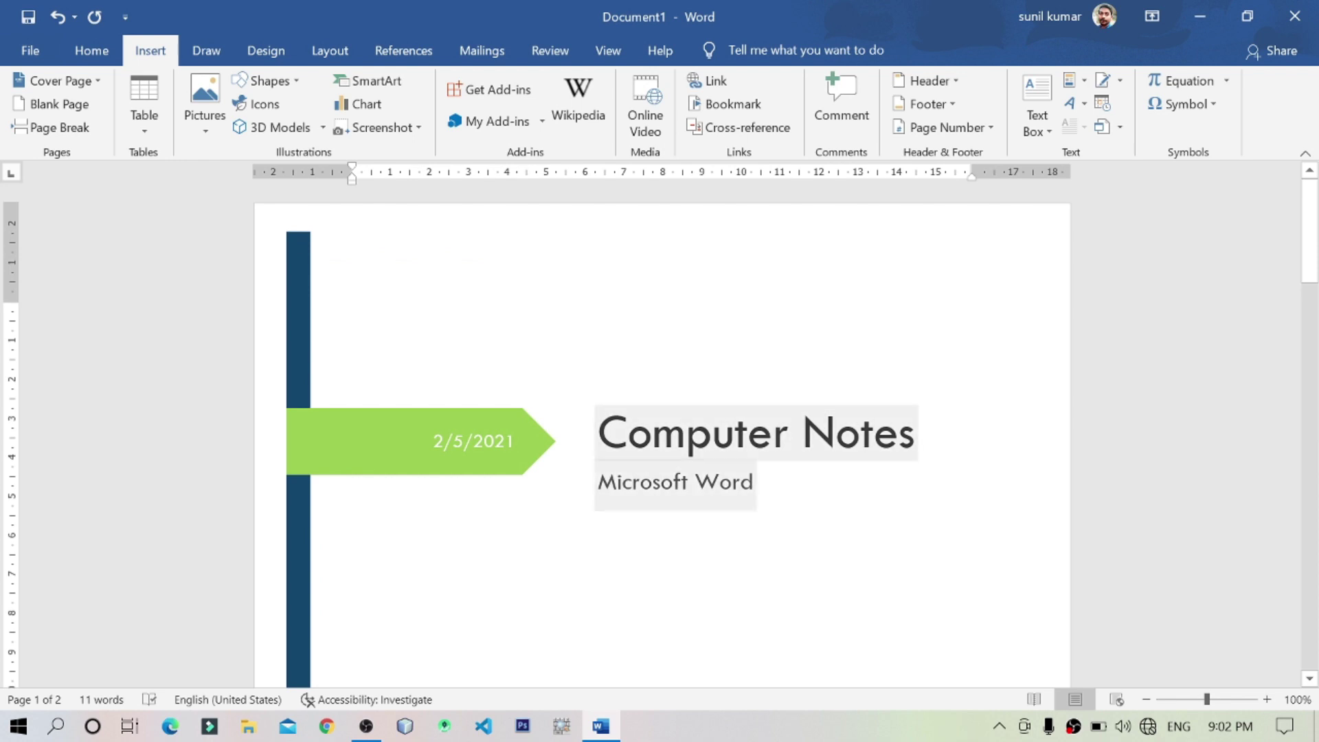
scroll(731, 464, "down", 2)
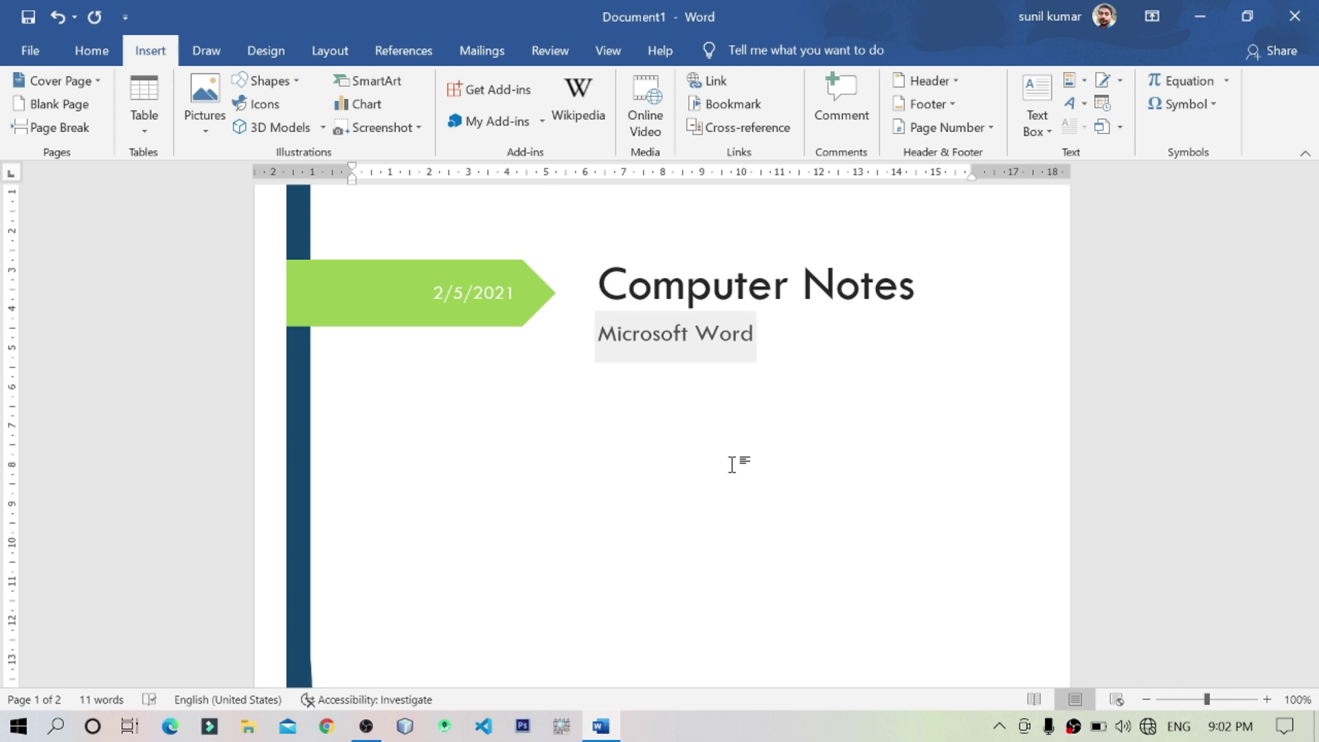
scroll(732, 464, "down", 10)
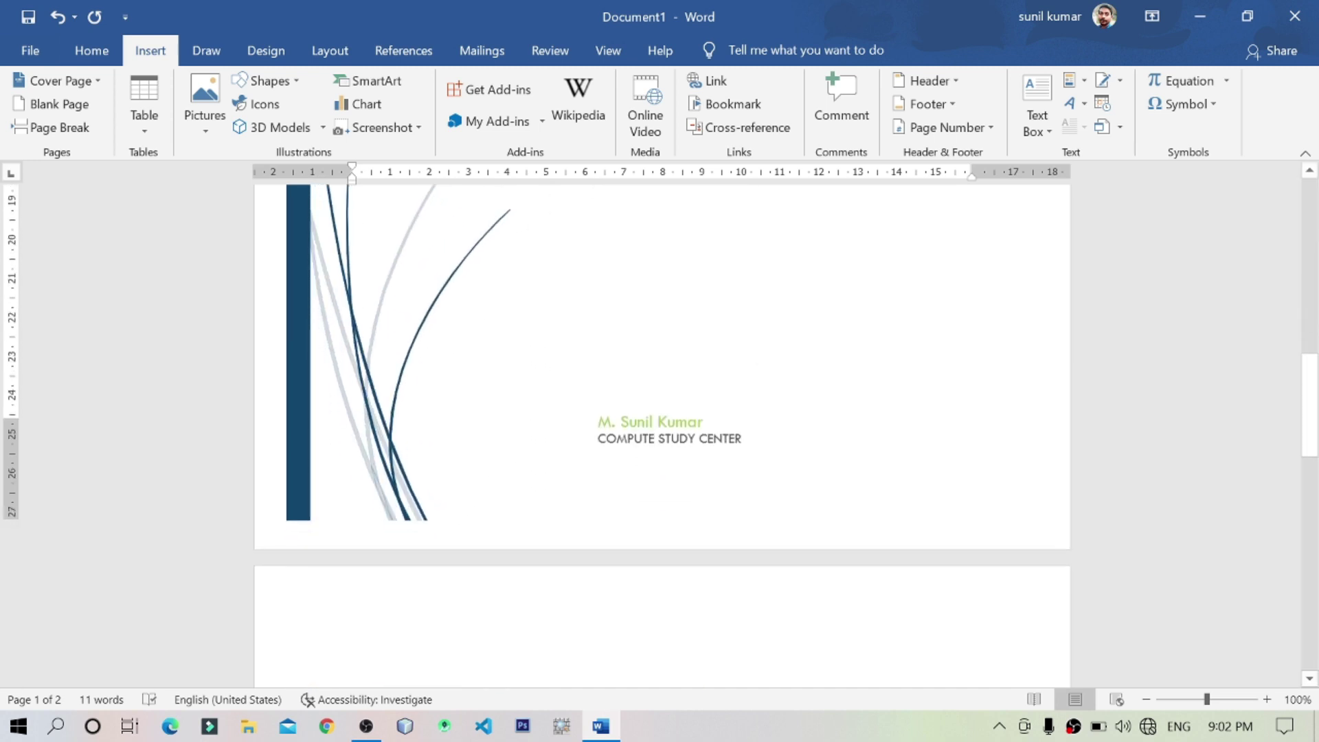
scroll(732, 464, "up", 10)
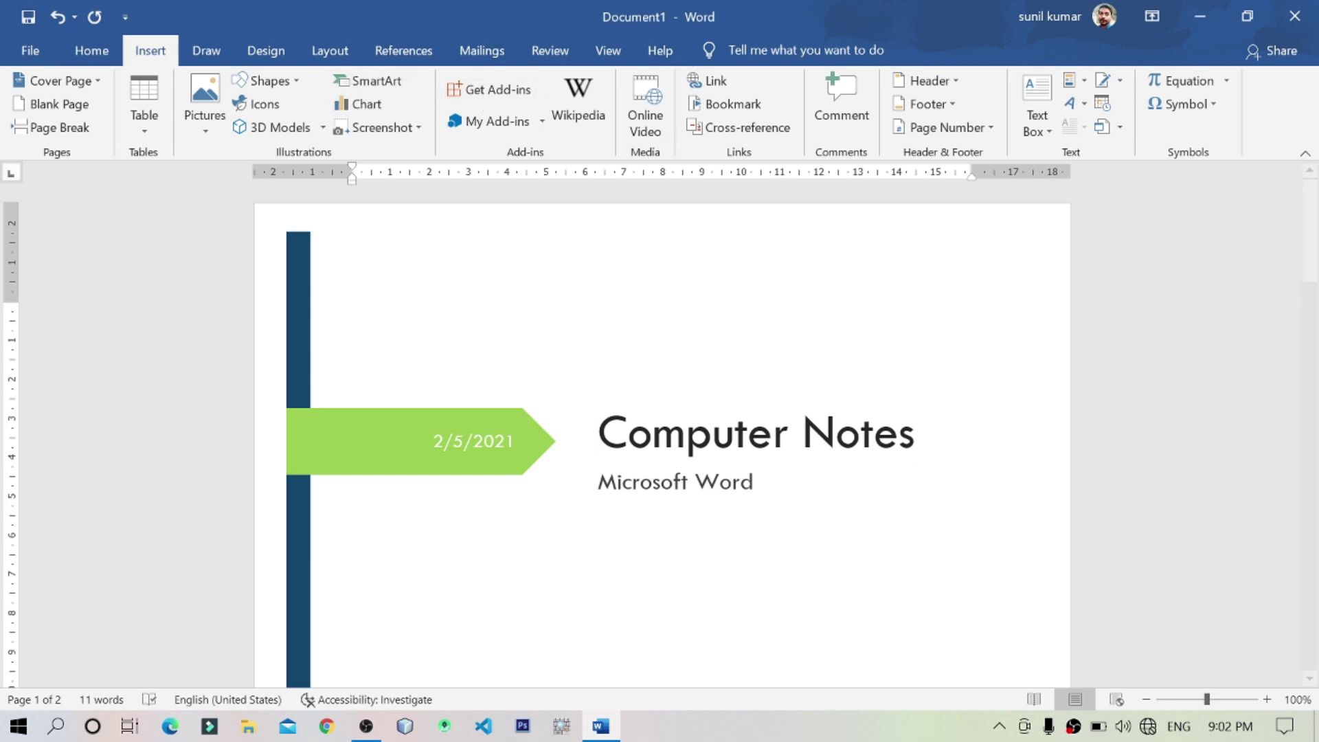
scroll(843, 423, "down", 2)
scroll(843, 422, "down", 10)
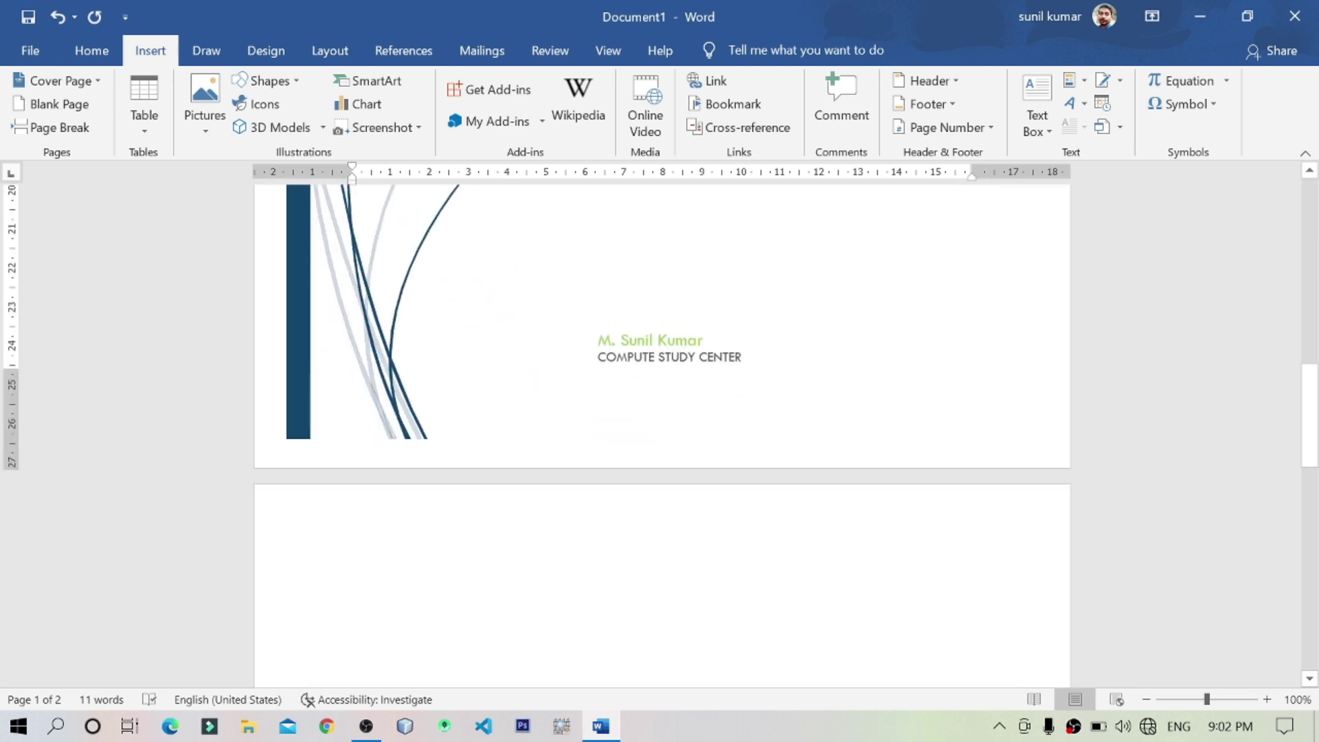
scroll(843, 422, "up", 10)
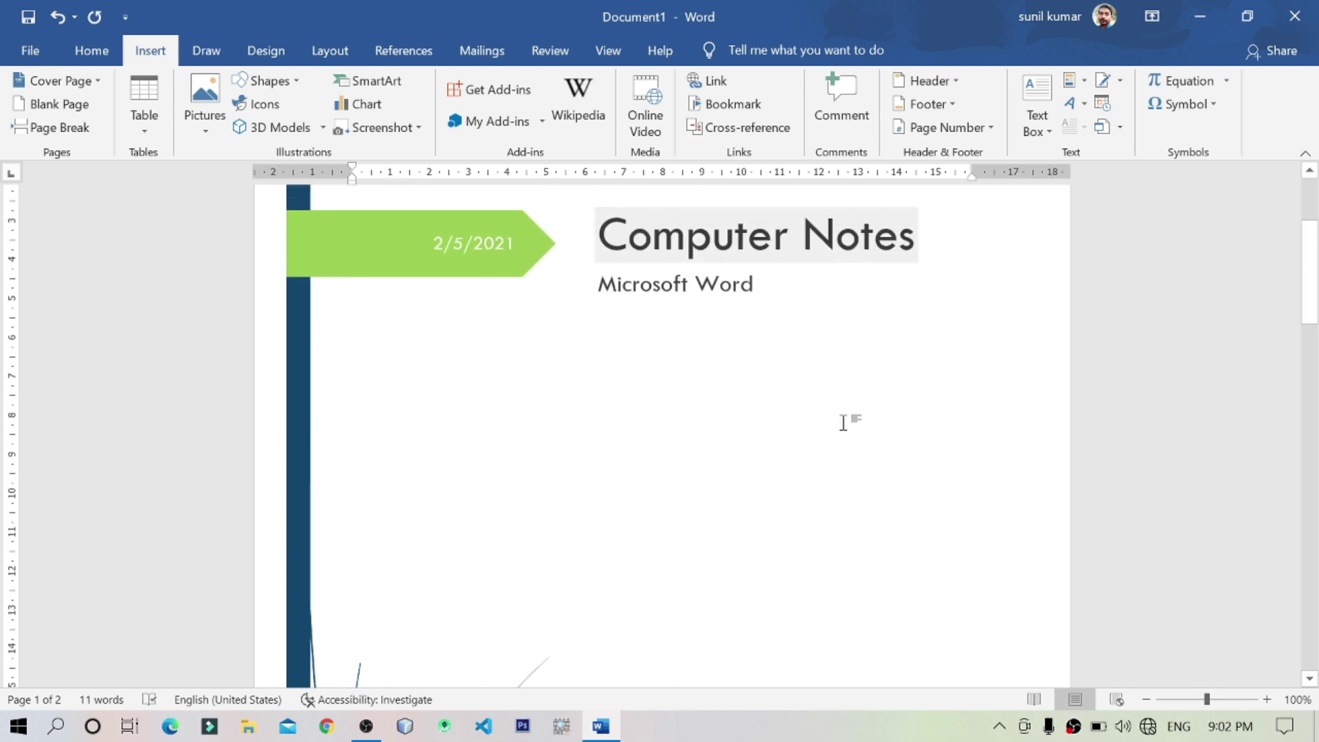
scroll(843, 423, "up", 3)
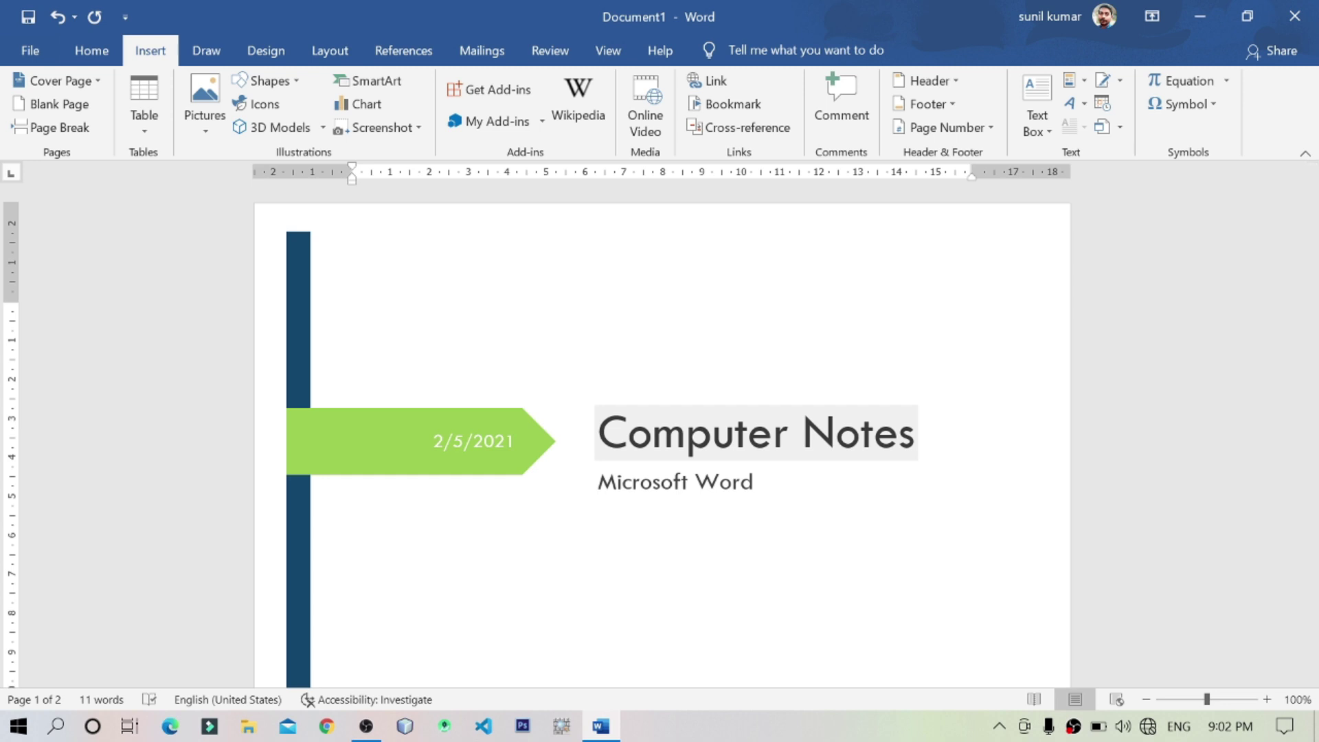
scroll(845, 421, "down", 15)
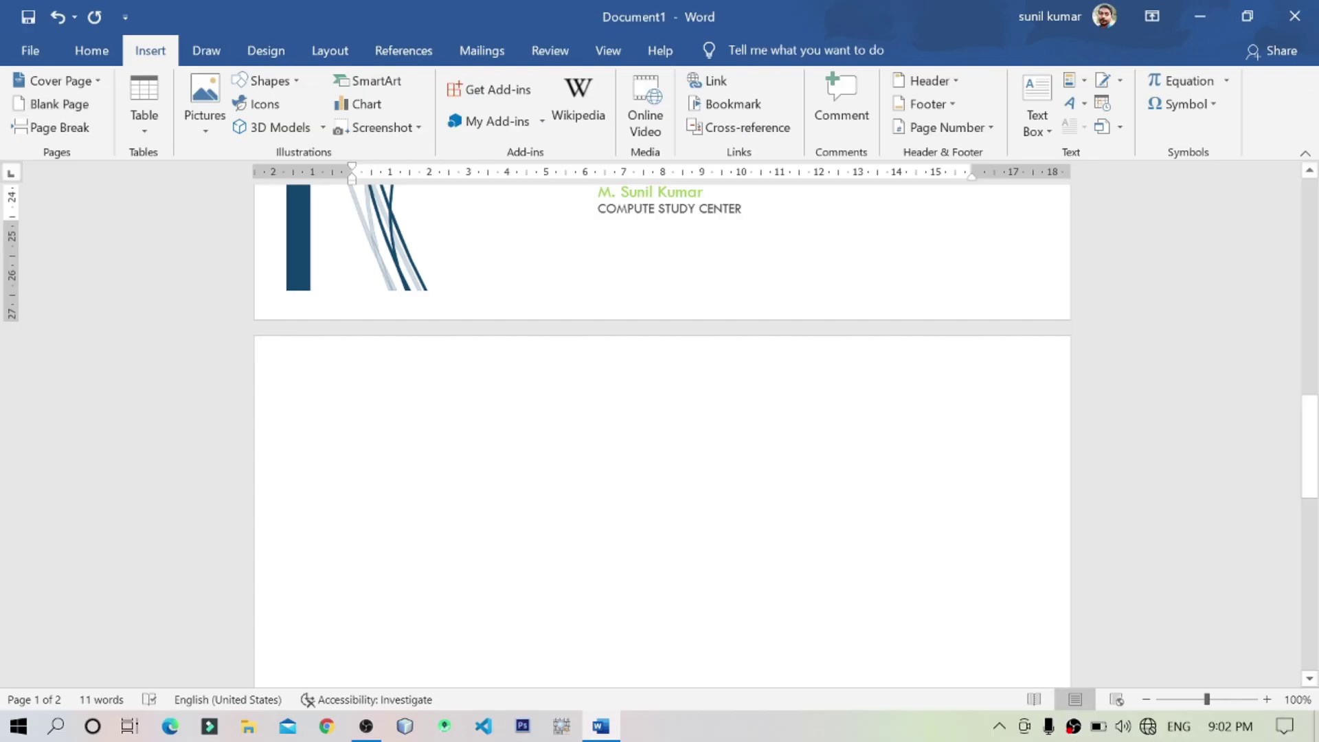
Step: Fill the blank page after the cover with short lines of random filler text until a third page starts
scroll(559, 391, "down", 2)
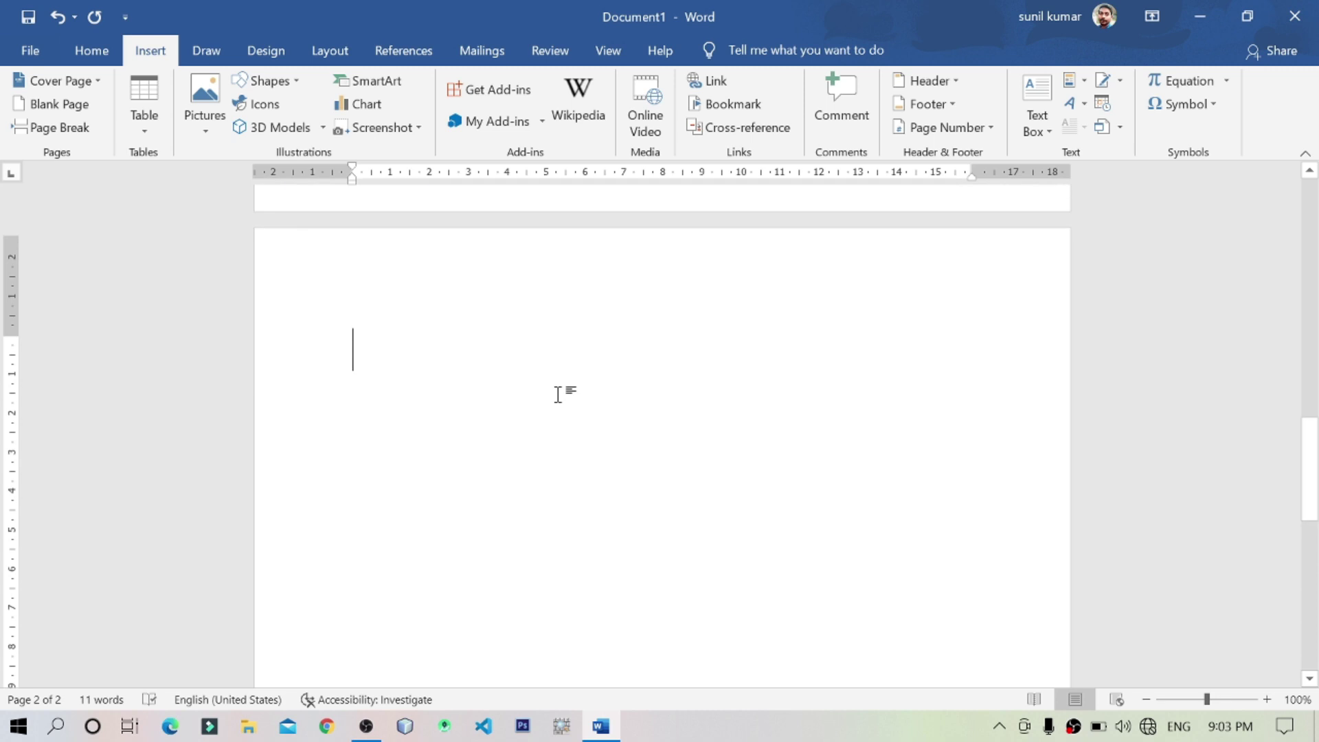
scroll(557, 393, "up", 1)
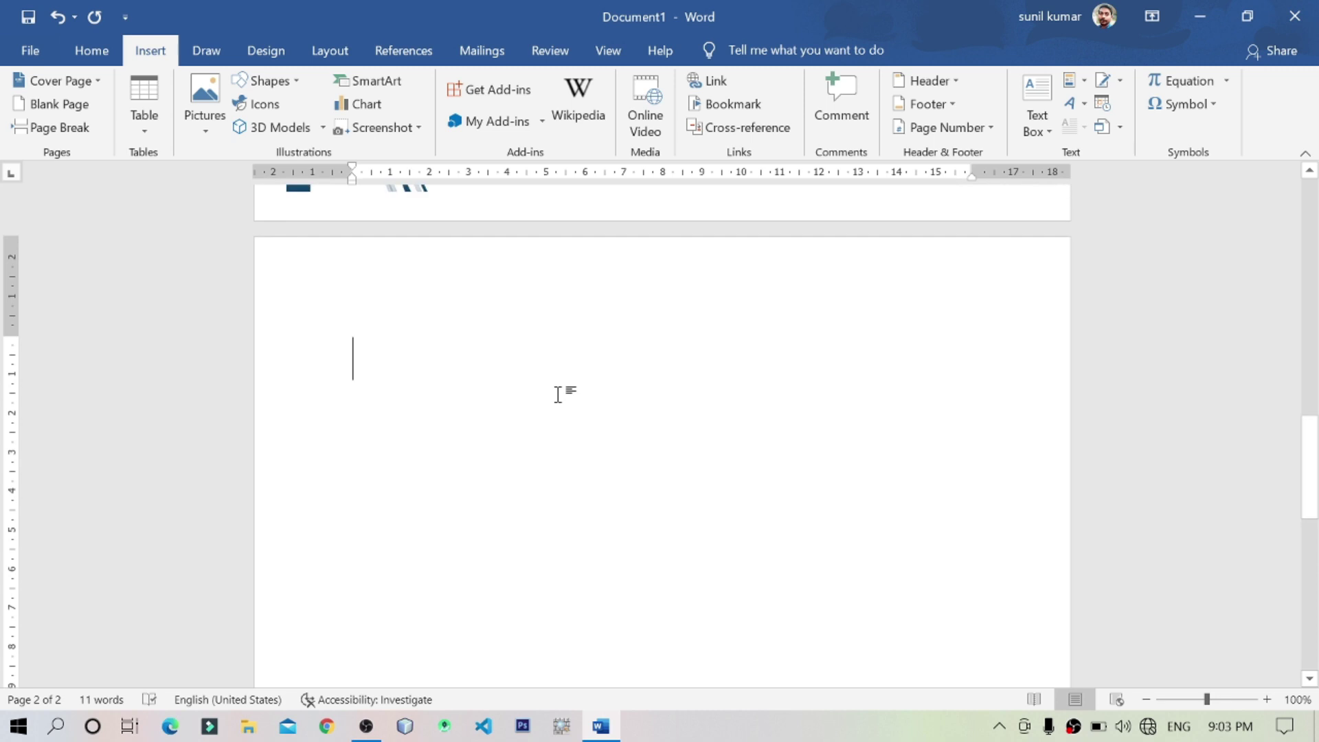
type("j;fasdfjasd")
key("Return")
type("fa")
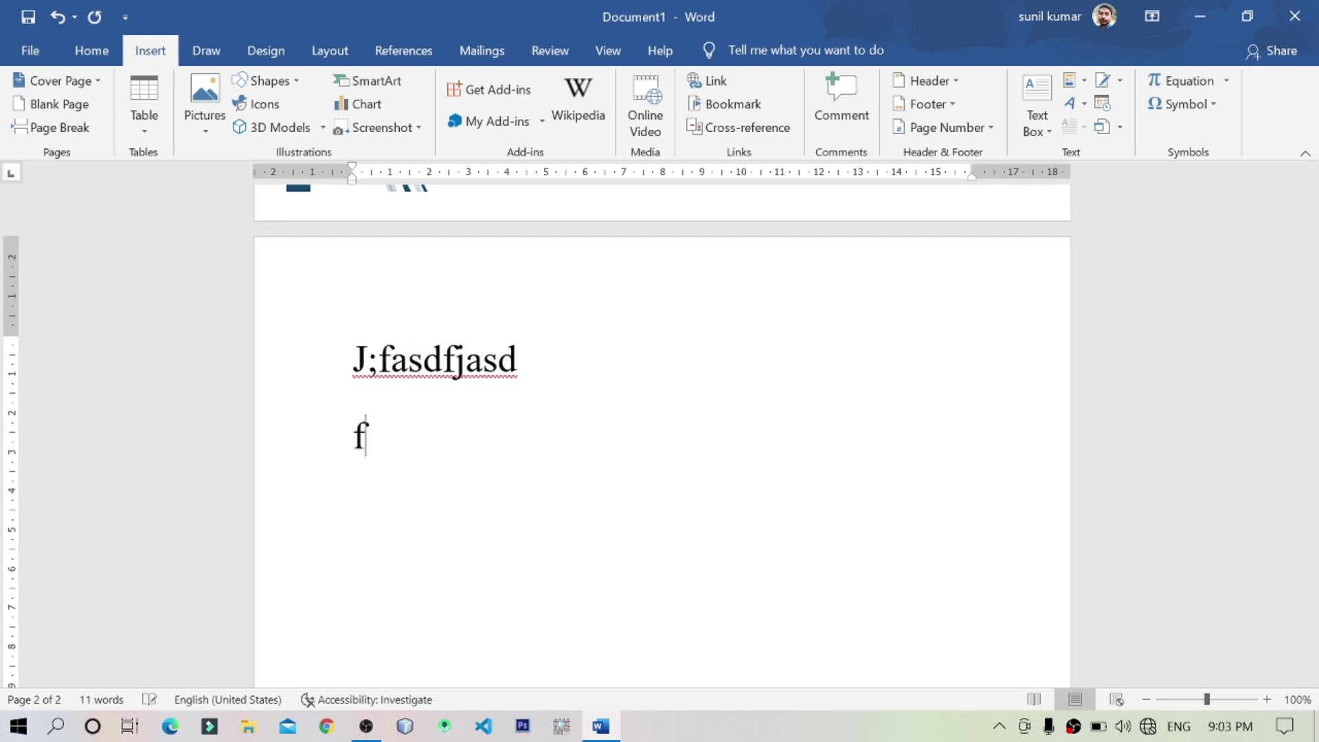
key("Return")
type("sd")
key("Return")
type("fa")
key("Return")
type("sdfaskdflasdfa")
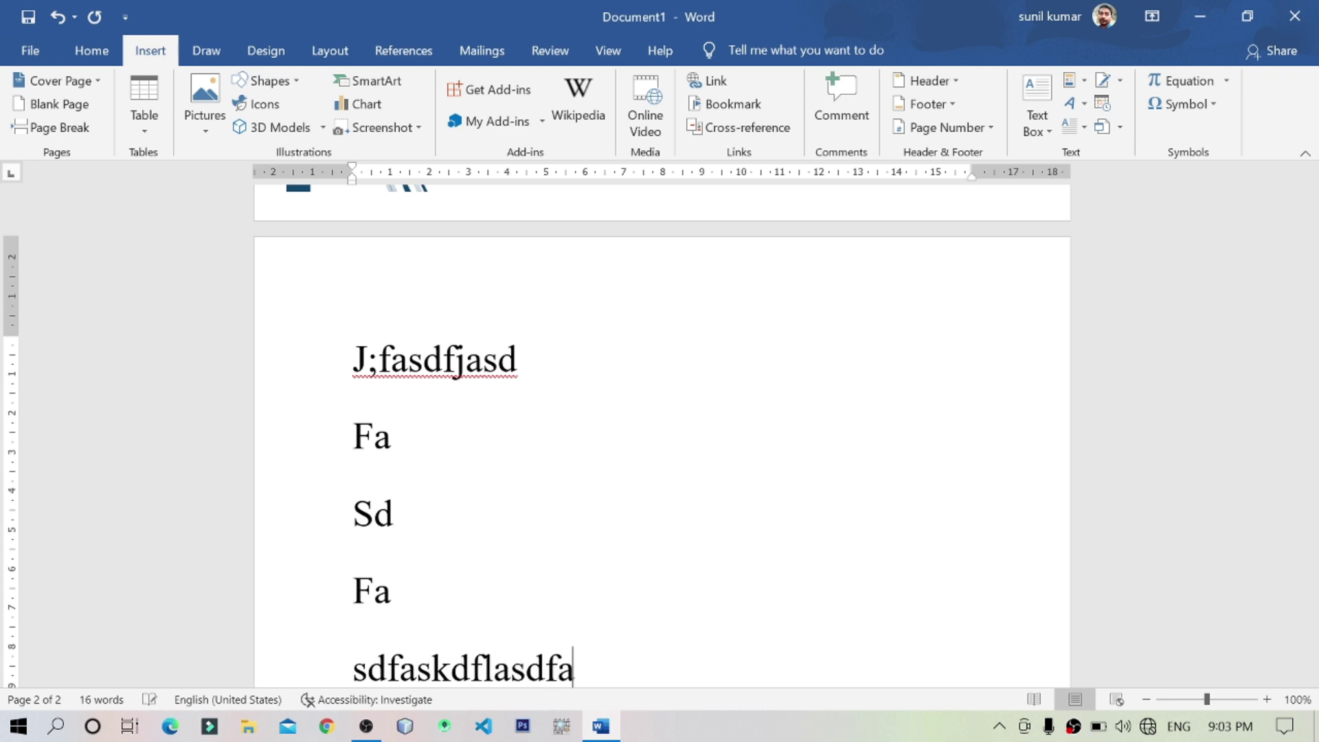
key("Return")
type("sdf")
key("Return")
type("as")
key("Return")
type("df")
key("Return")
type("asdf")
key("Return")
type("asdg")
key("Return")
type("asfdga")
key("Return")
type("dfgsdfg")
key("Return")
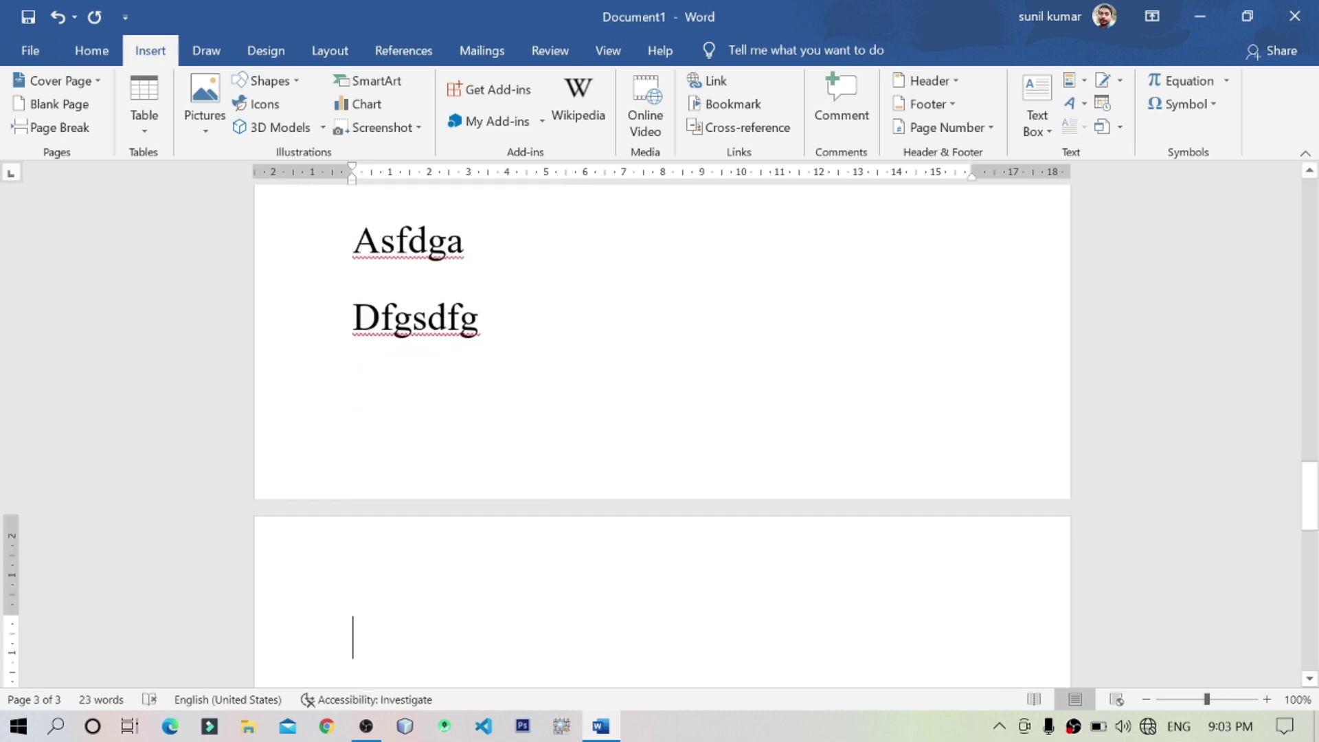
Step: Remove the empty third page and delete all the random filler text from the page after the cover
scroll(659, 440, "down", 3)
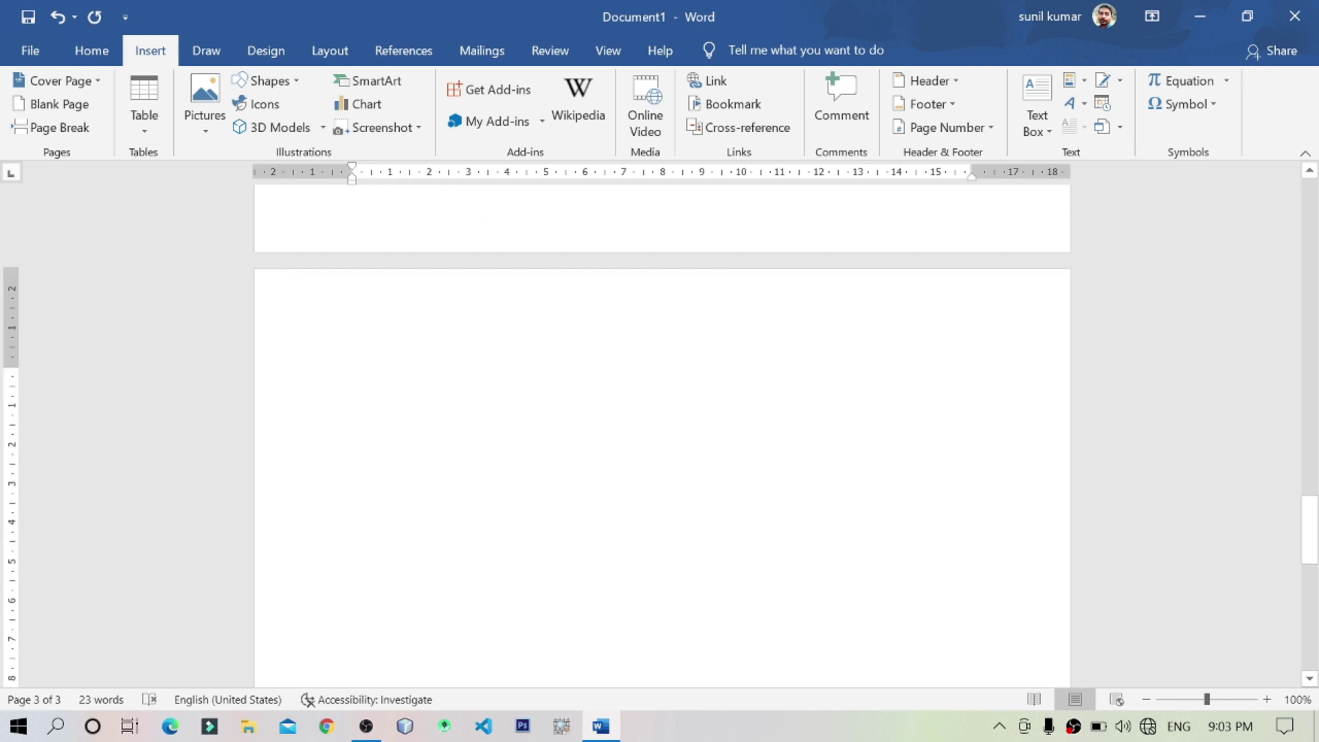
key("BackSpace")
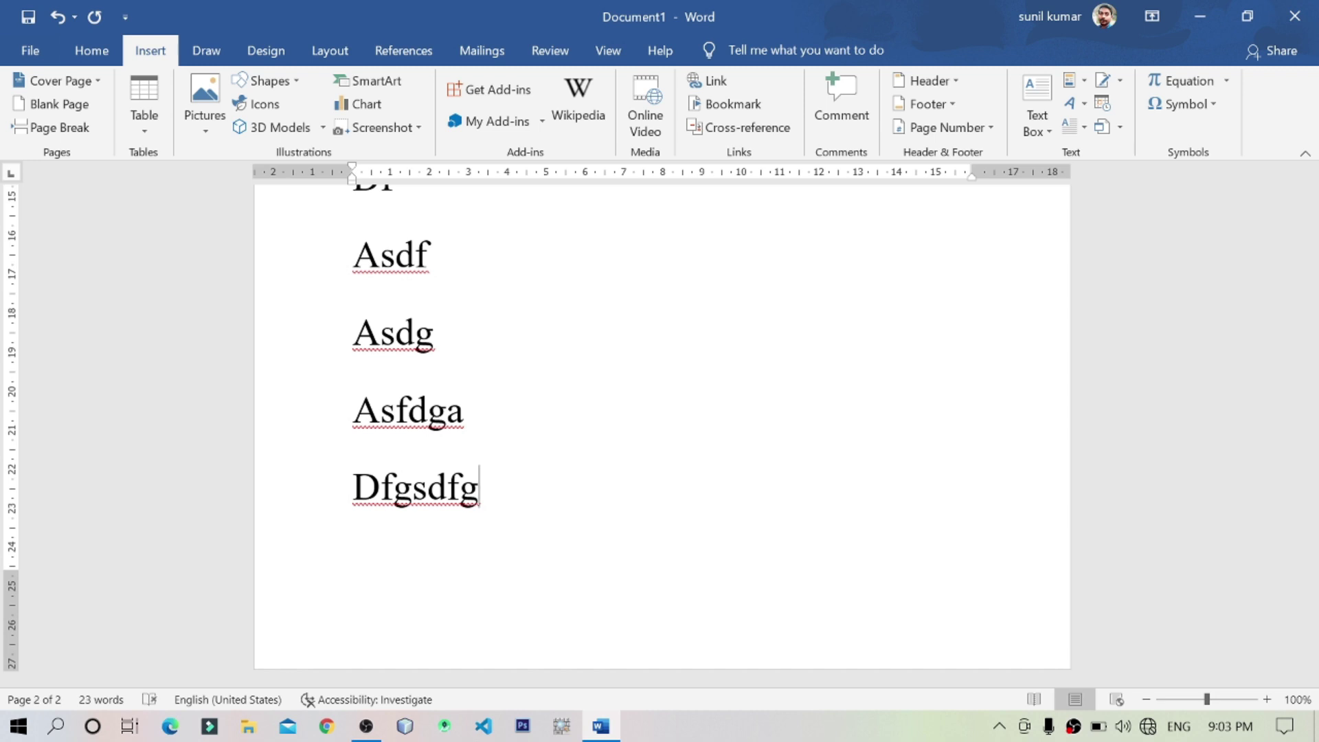
scroll(662, 426, "up", 10)
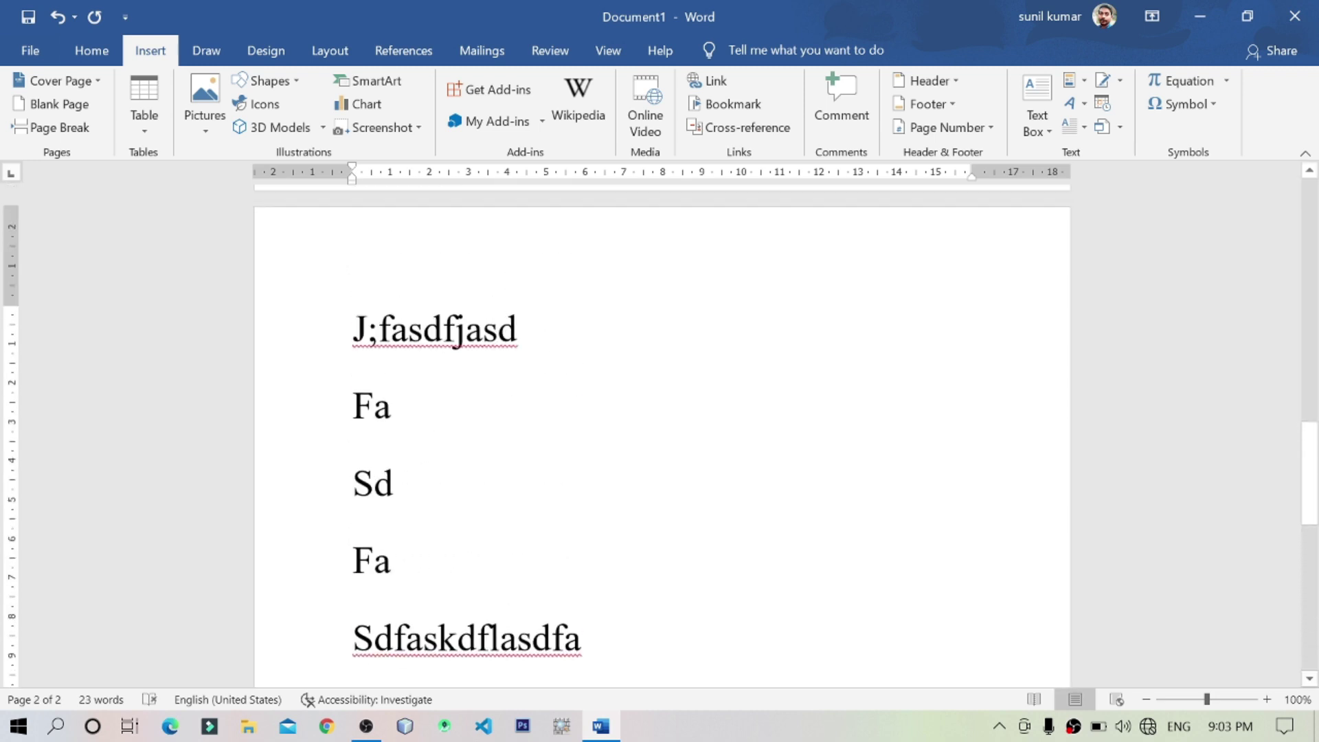
key("ctrl+a")
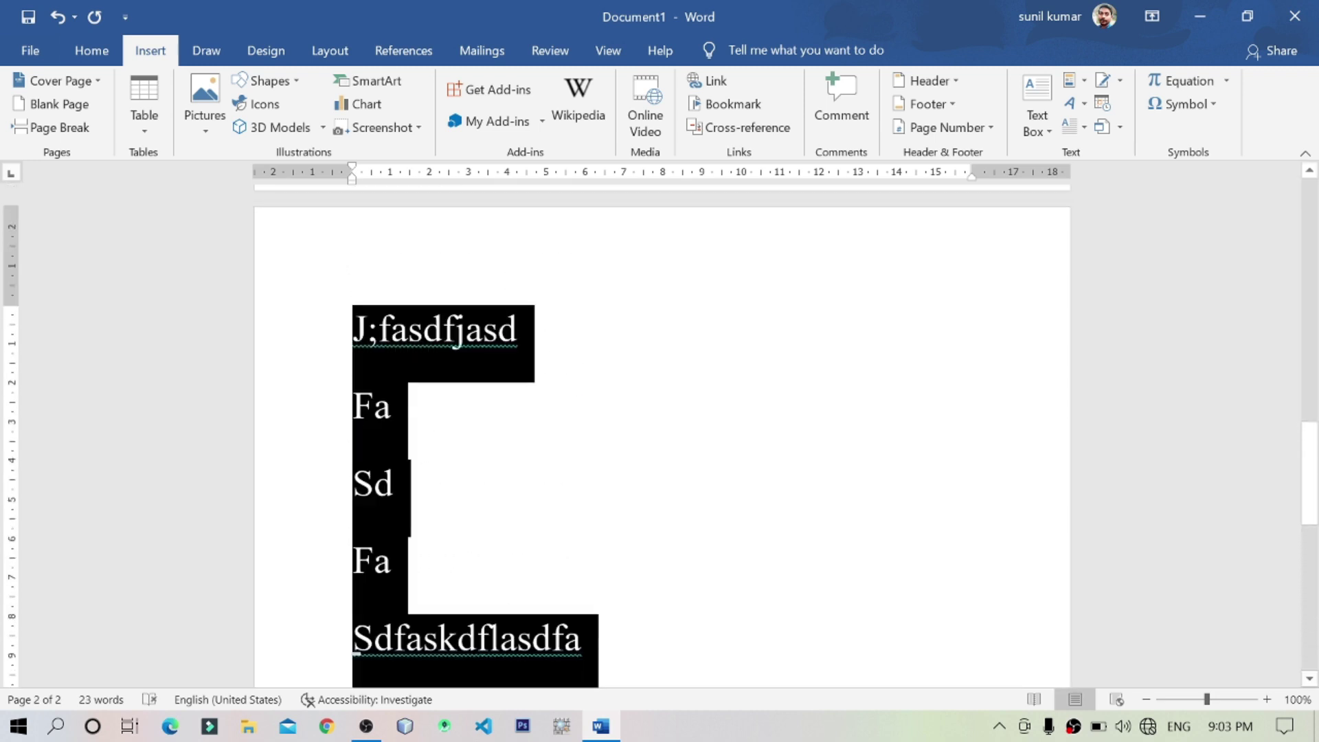
scroll(661, 436, "down", 6)
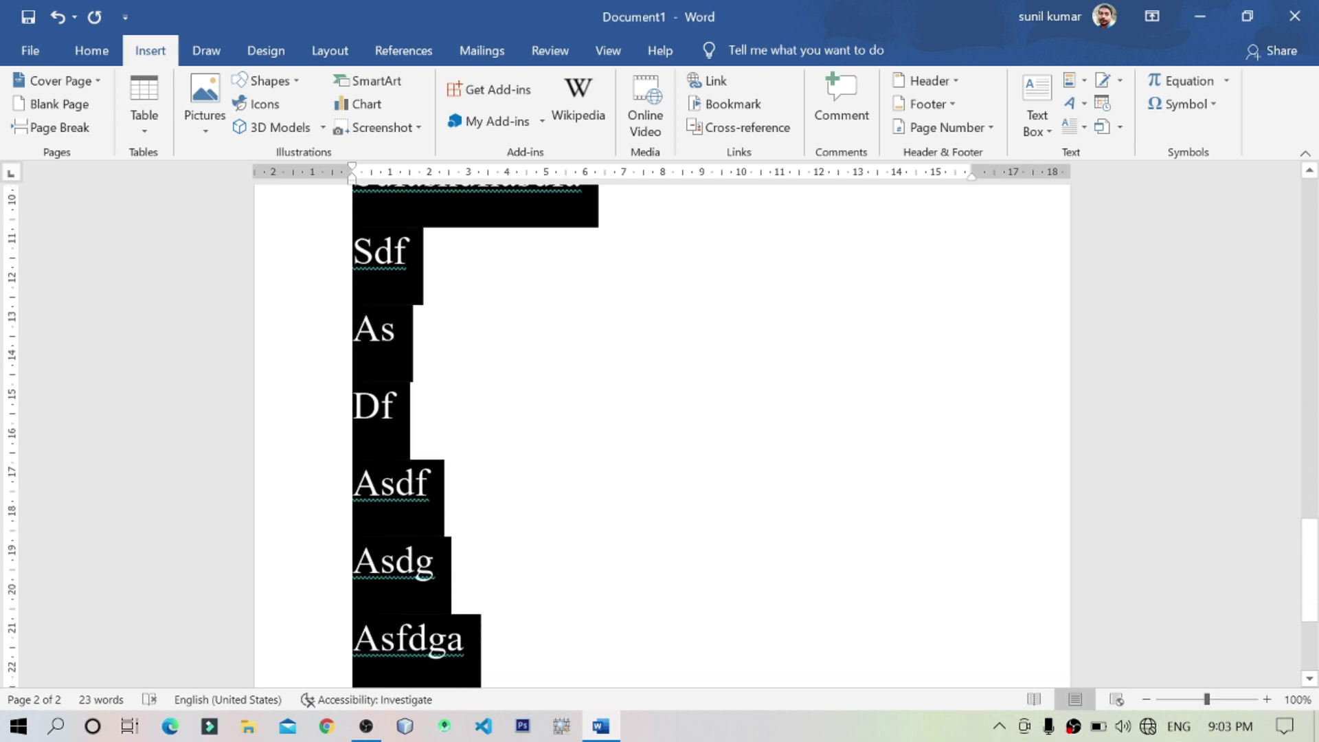
scroll(661, 436, "down", 2)
key("Delete")
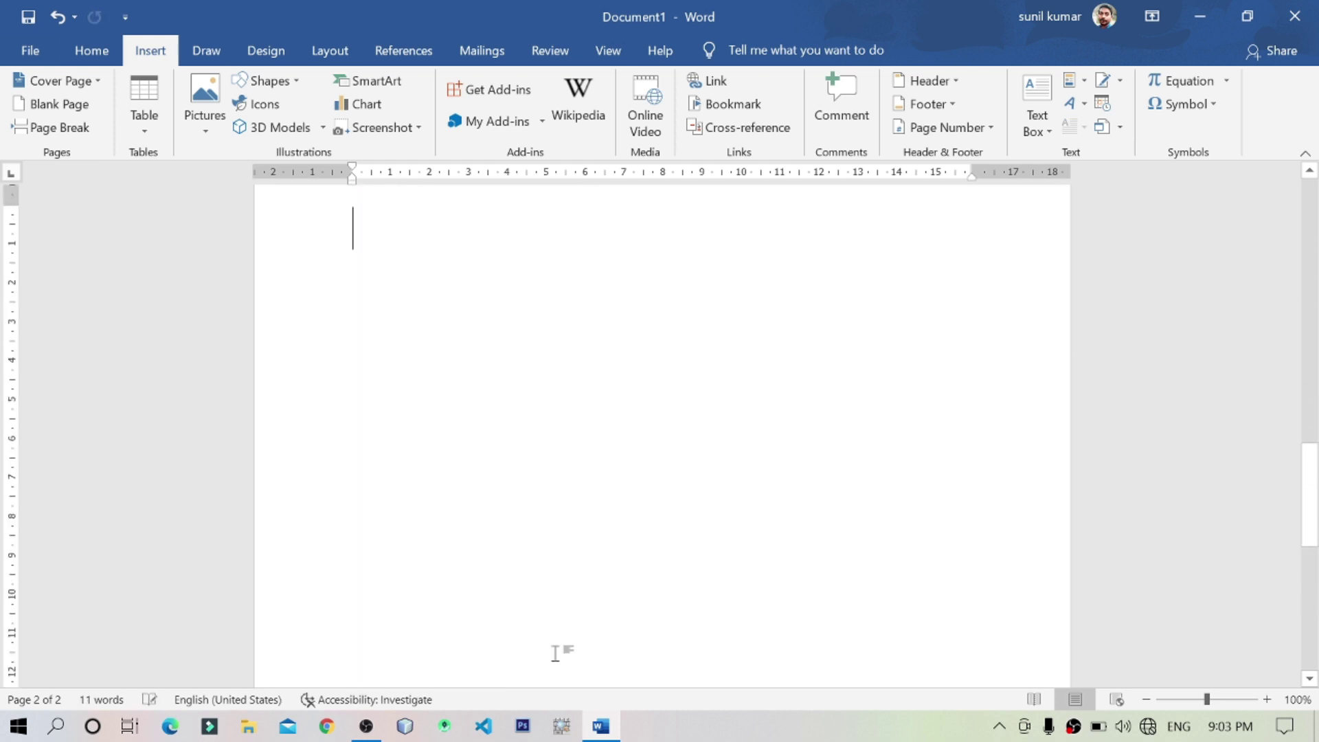
Step: Generate sample paragraphs on the page after the cover with =rand() and look through the resulting pages
scroll(555, 653, "up", 5)
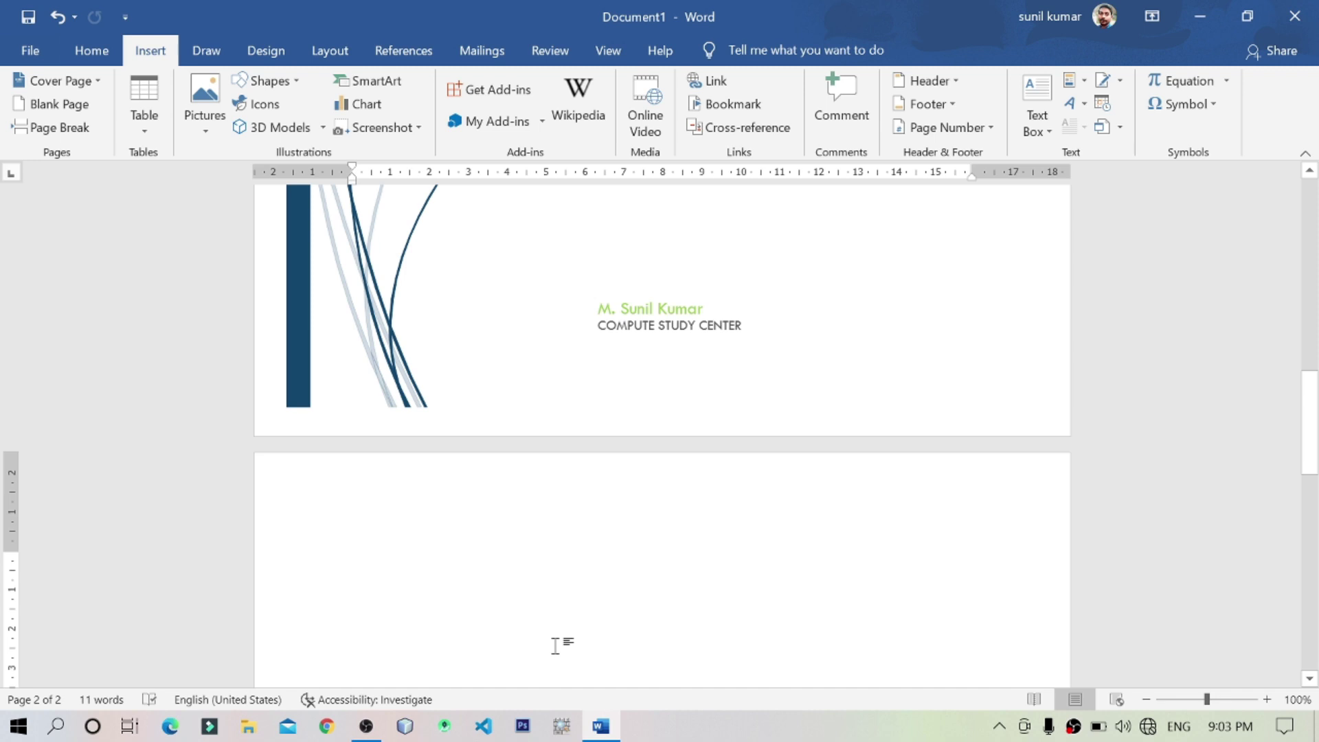
type("=rand()")
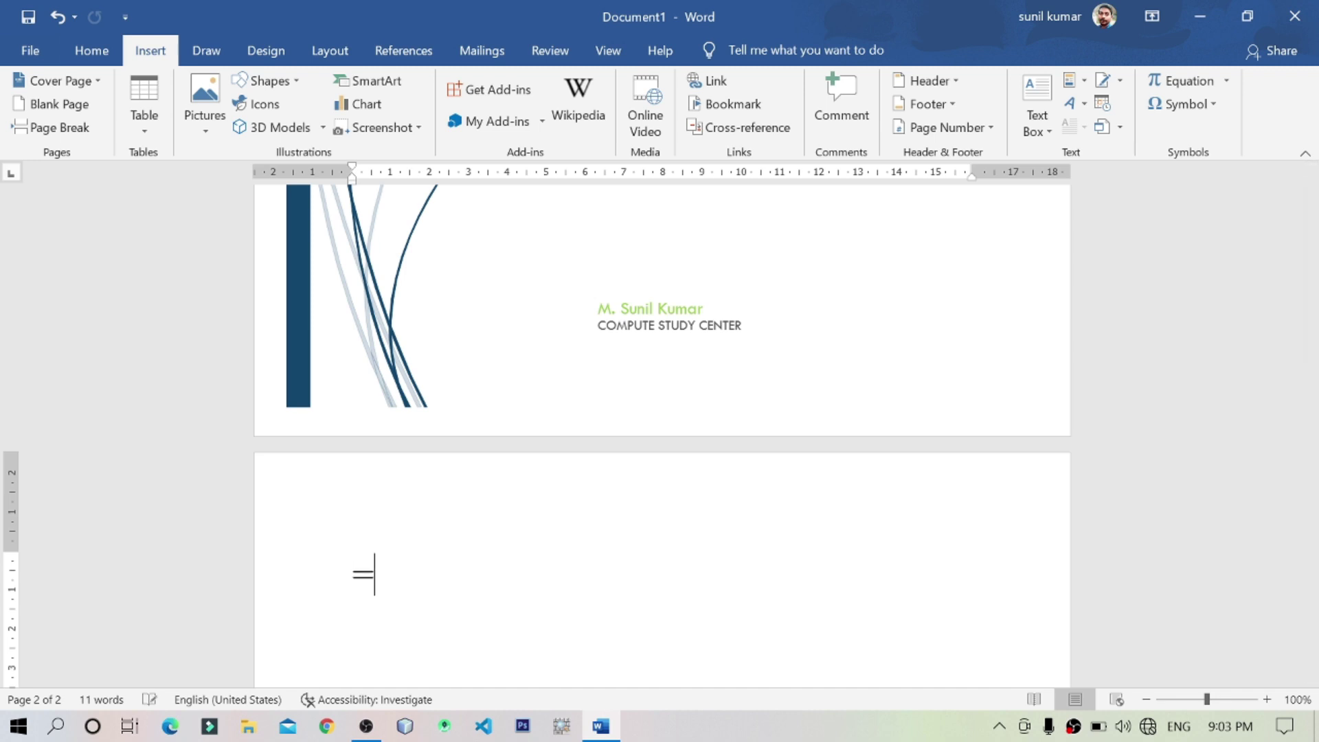
key("Return")
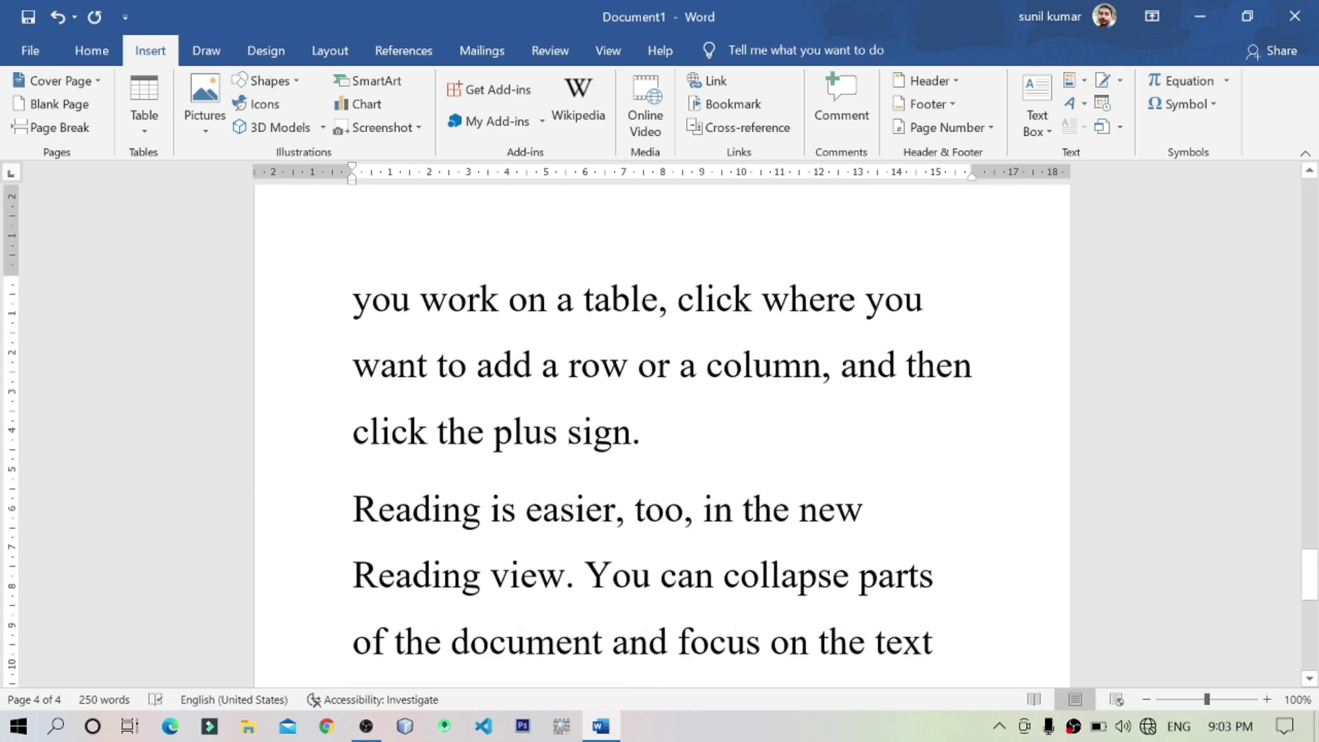
scroll(661, 426, "up", 10)
scroll(662, 434, "up", 6)
scroll(661, 436, "down", 8)
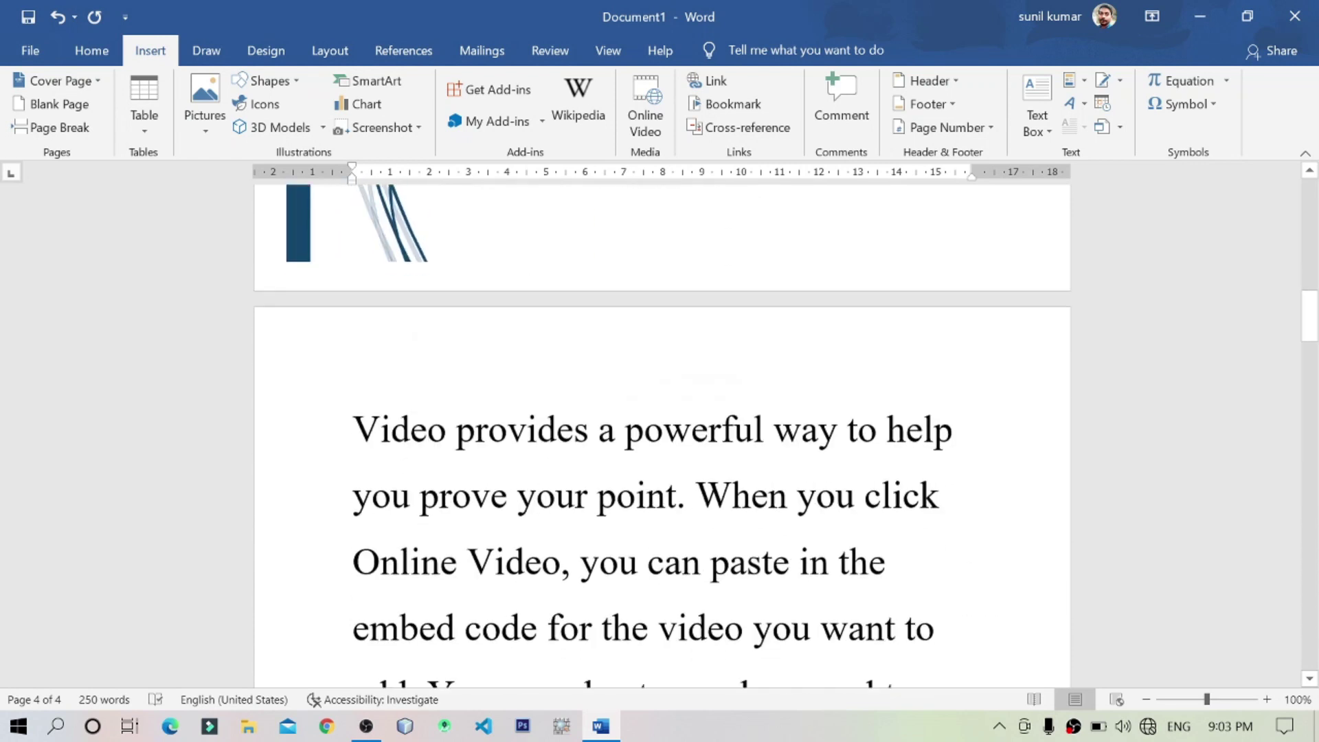
scroll(661, 435, "down", 10)
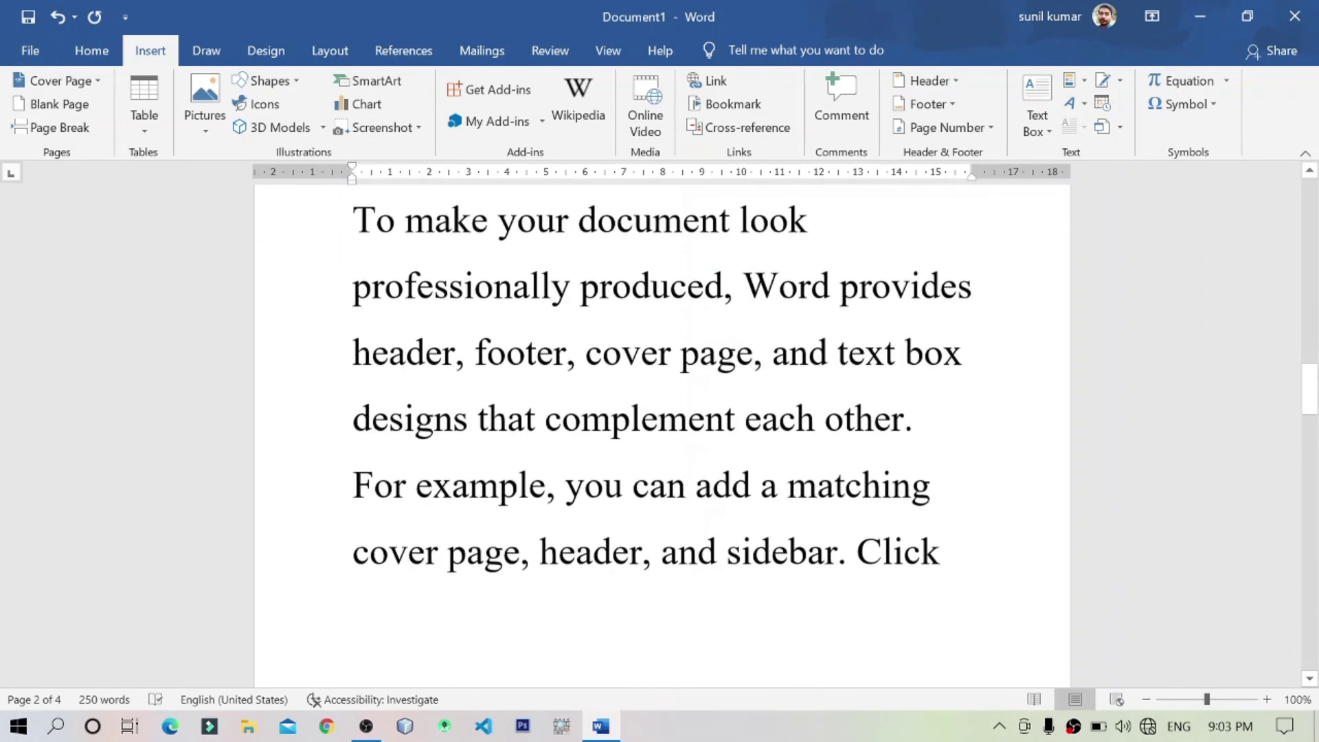
scroll(661, 435, "up", 5)
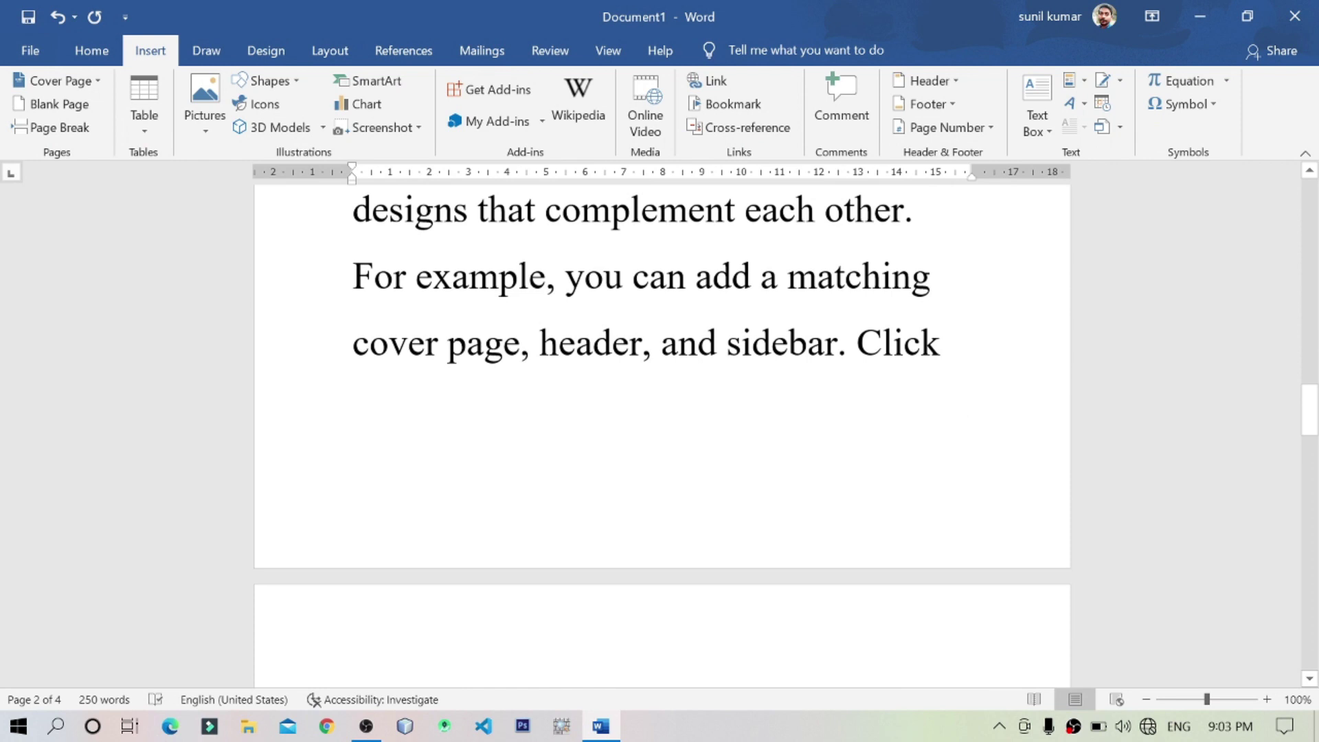
Step: Read through the sample text to the last page, checking the paragraph that ends with "click the plus sign."
scroll(662, 435, "down", 3)
scroll(661, 435, "down", 13)
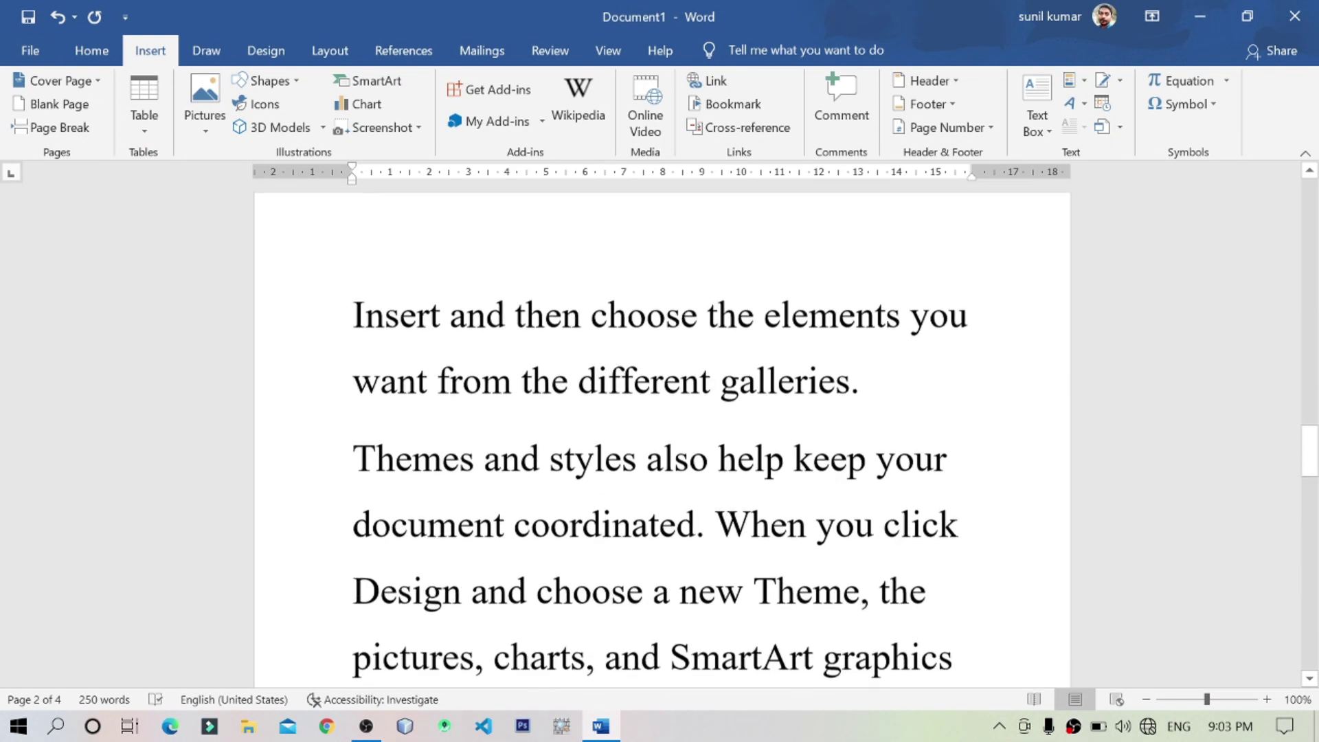
scroll(662, 436, "down", 10)
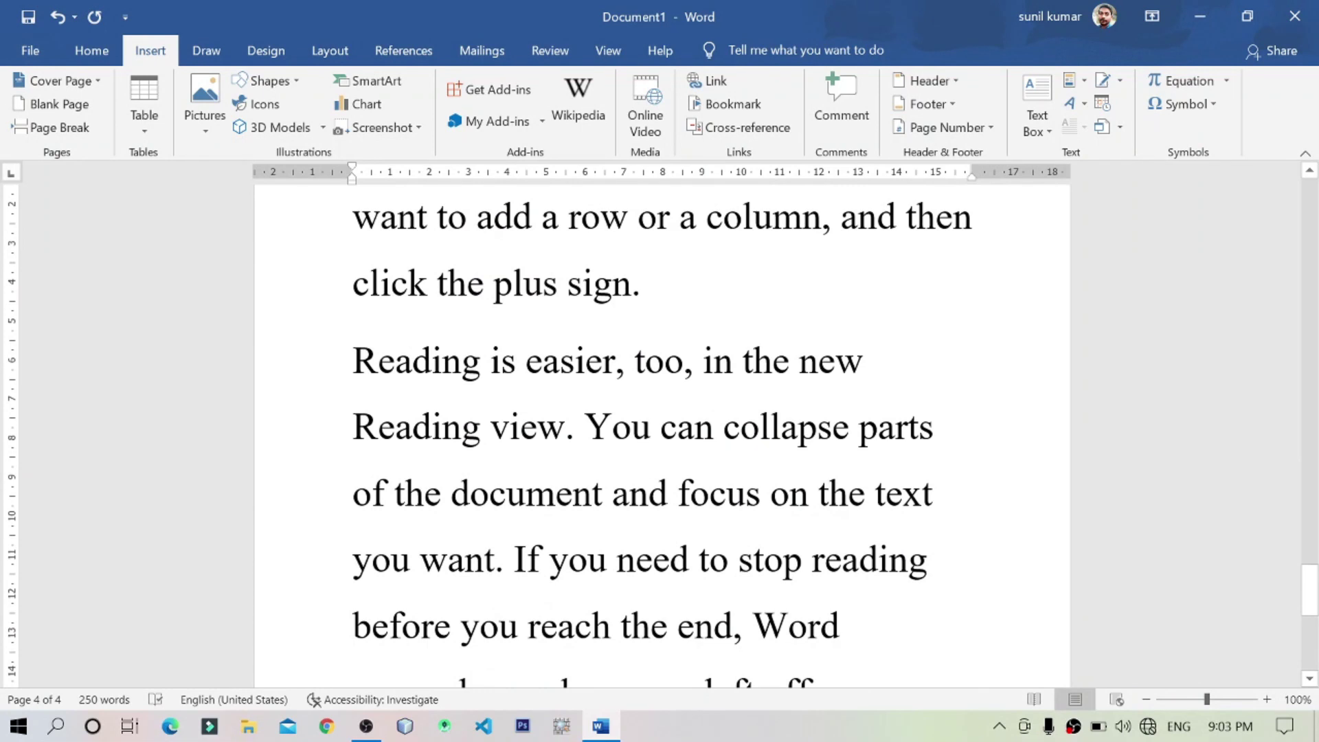
left_click_drag(353, 371, 481, 371)
left_click(641, 283)
left_click_drag(352, 283, 627, 283)
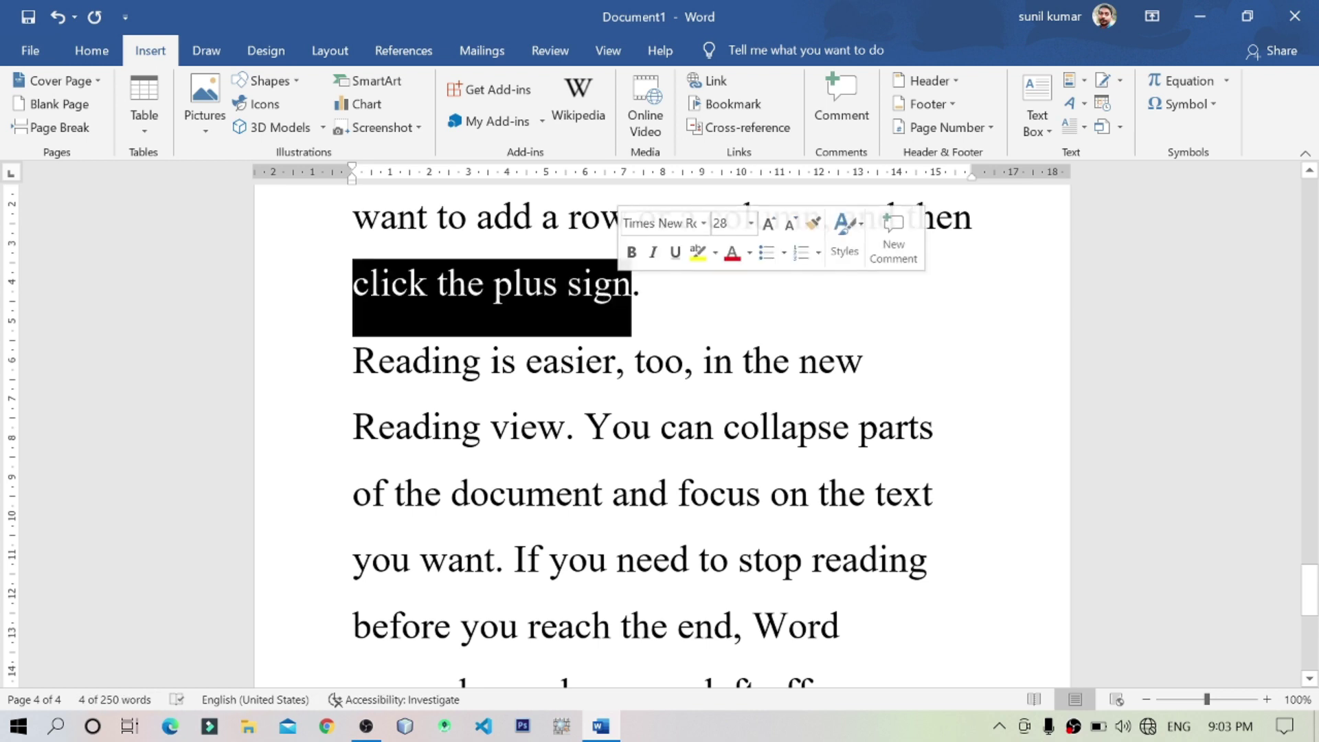
left_click(641, 283)
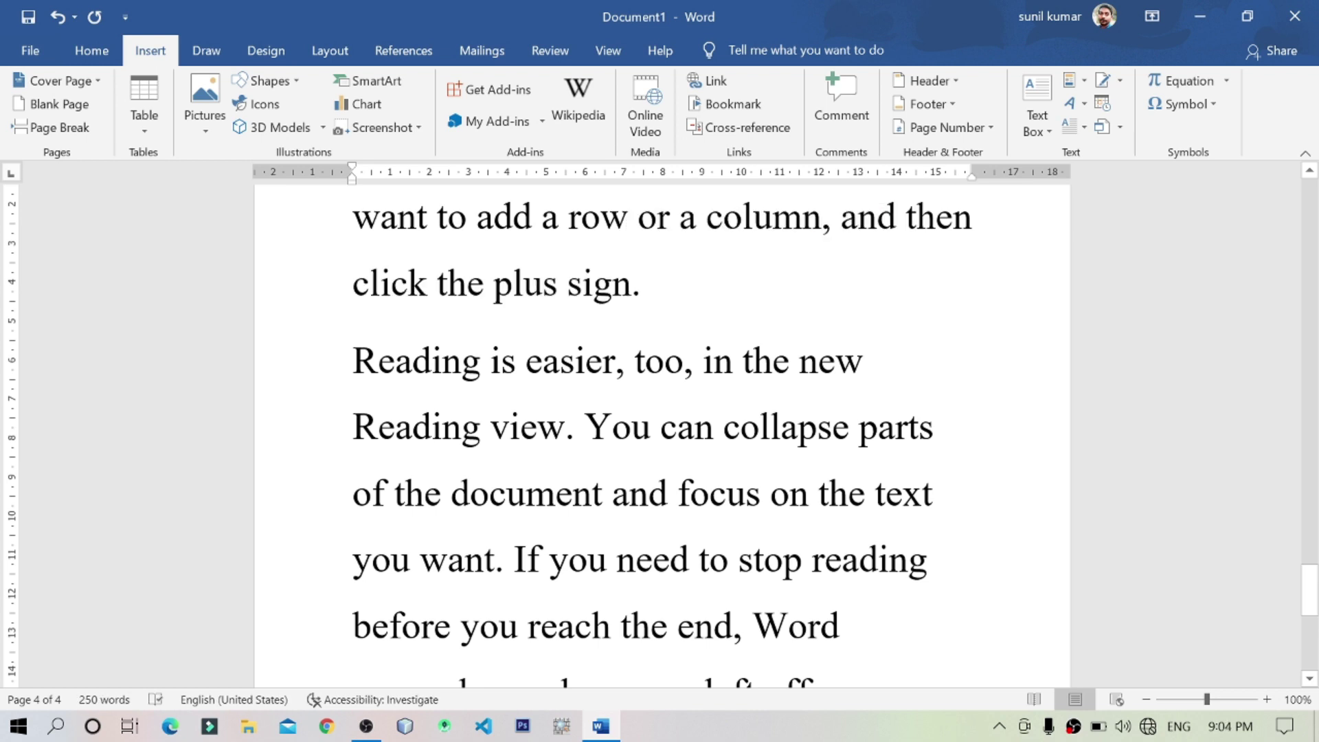
Step: Insert a blank page before the paragraph that begins "Reading is easier, too"
left_click(353, 361)
scroll(661, 433, "down", 5)
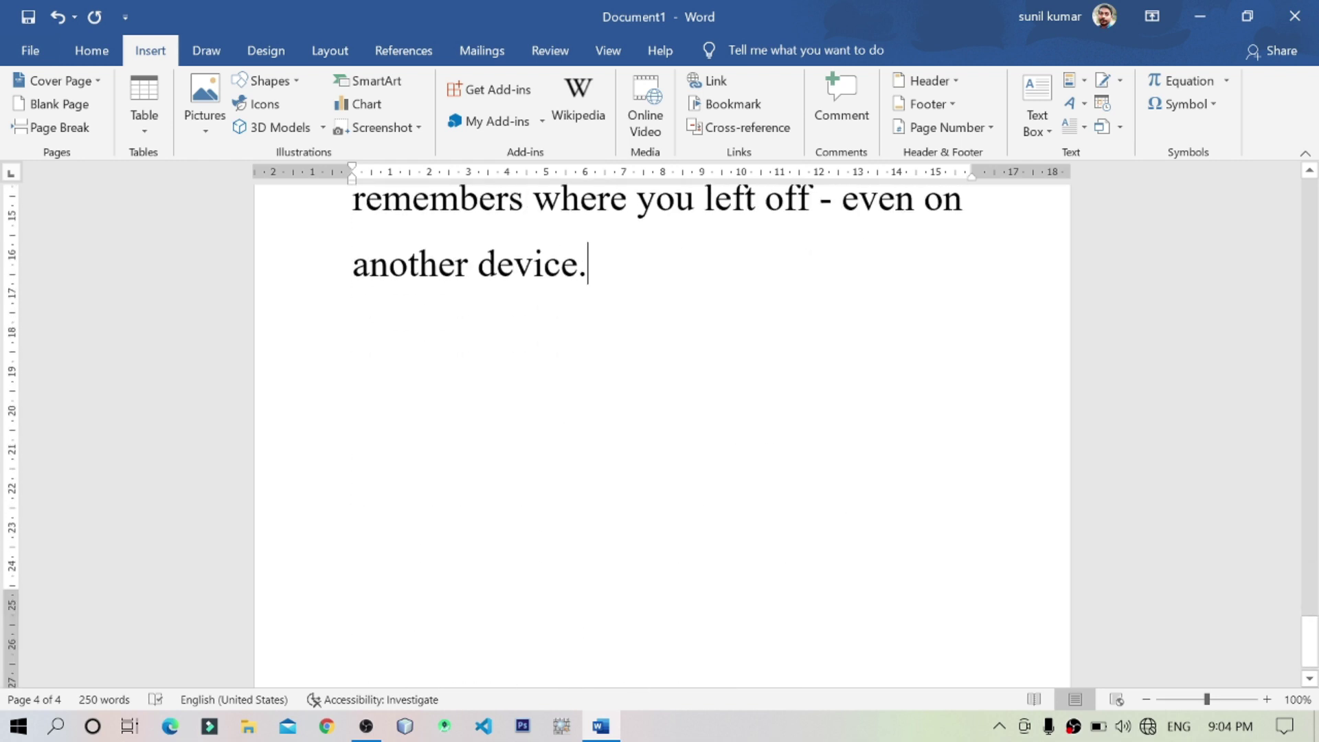
scroll(661, 433, "up", 3)
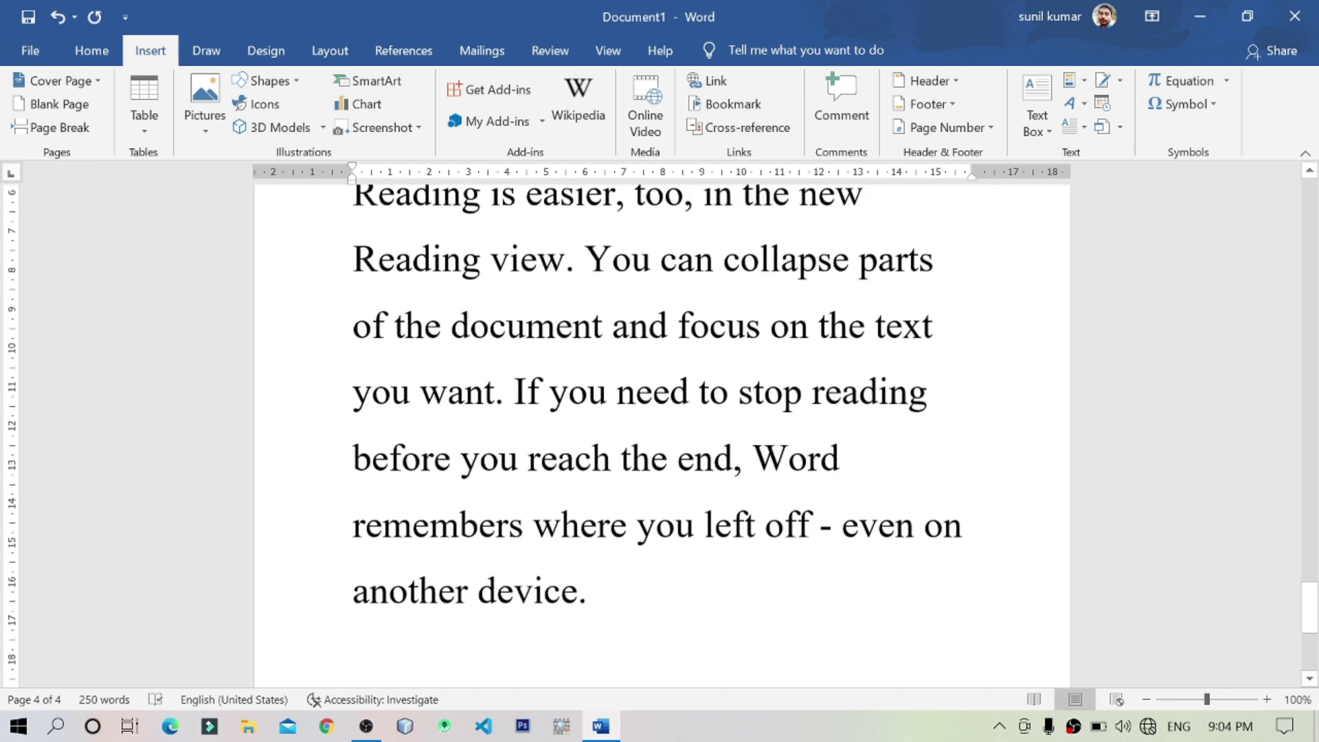
scroll(662, 433, "up", 3)
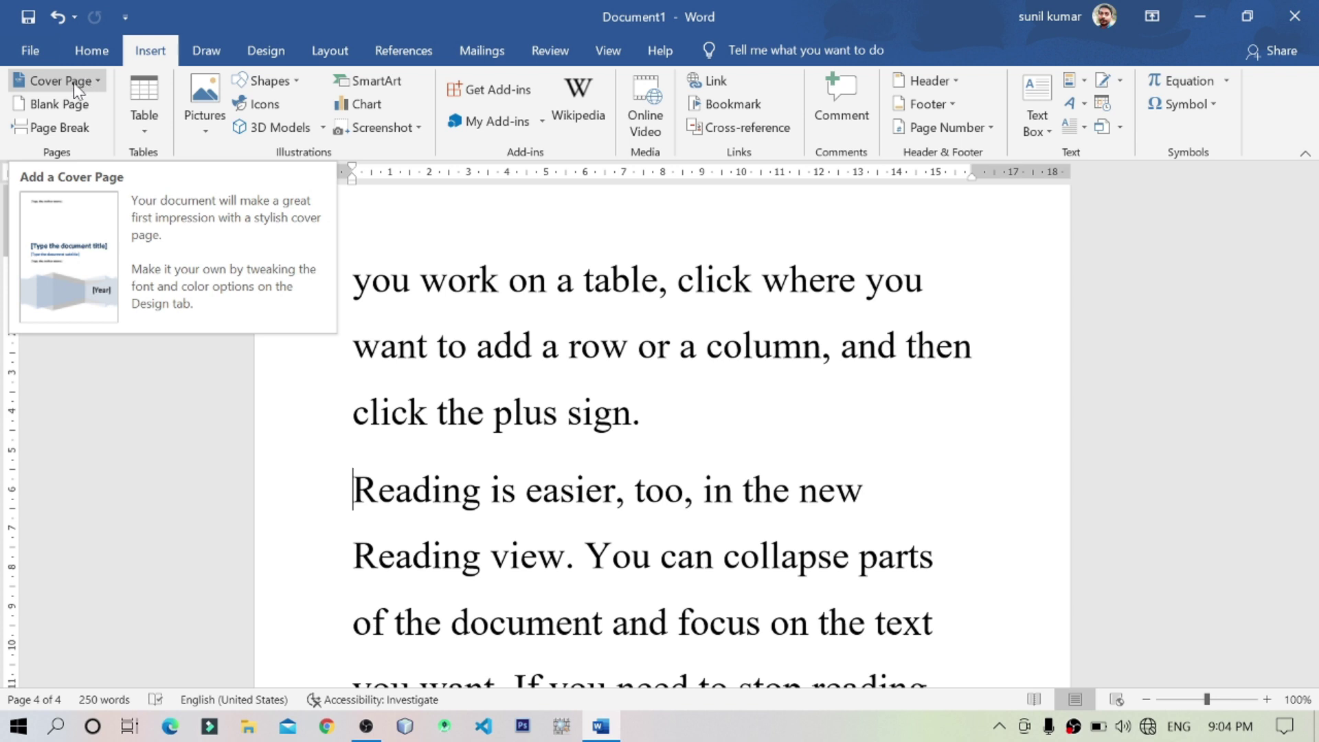
left_click_drag(353, 498, 500, 498)
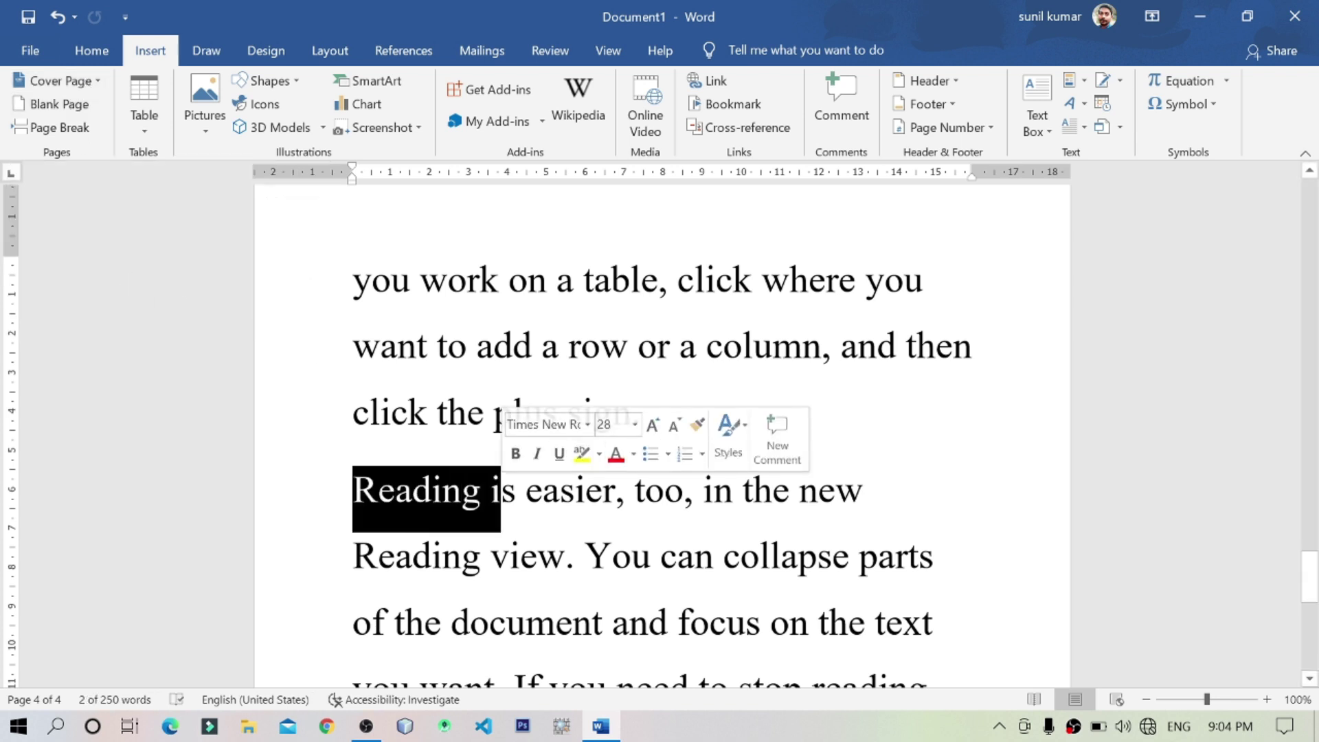
left_click(723, 344)
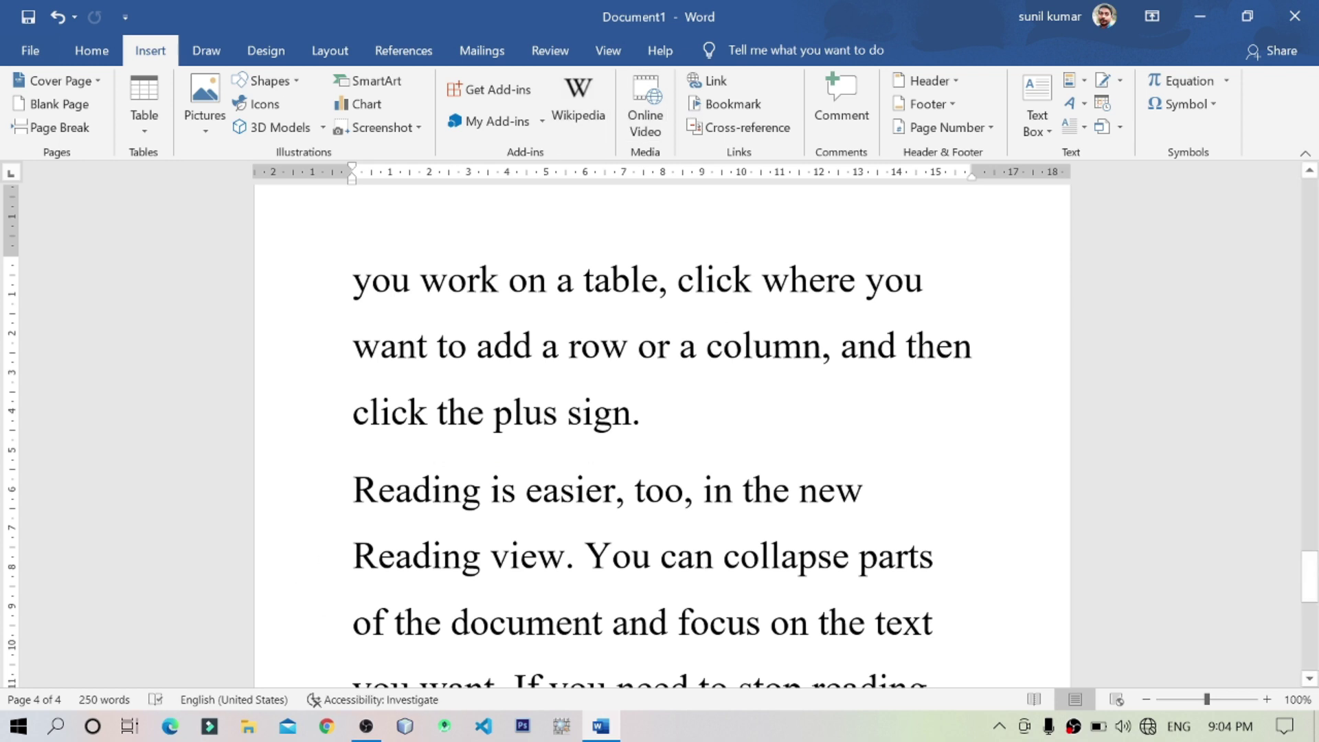
left_click(66, 105)
left_click(67, 105)
scroll(502, 327, "up", 3)
scroll(503, 327, "up", 10)
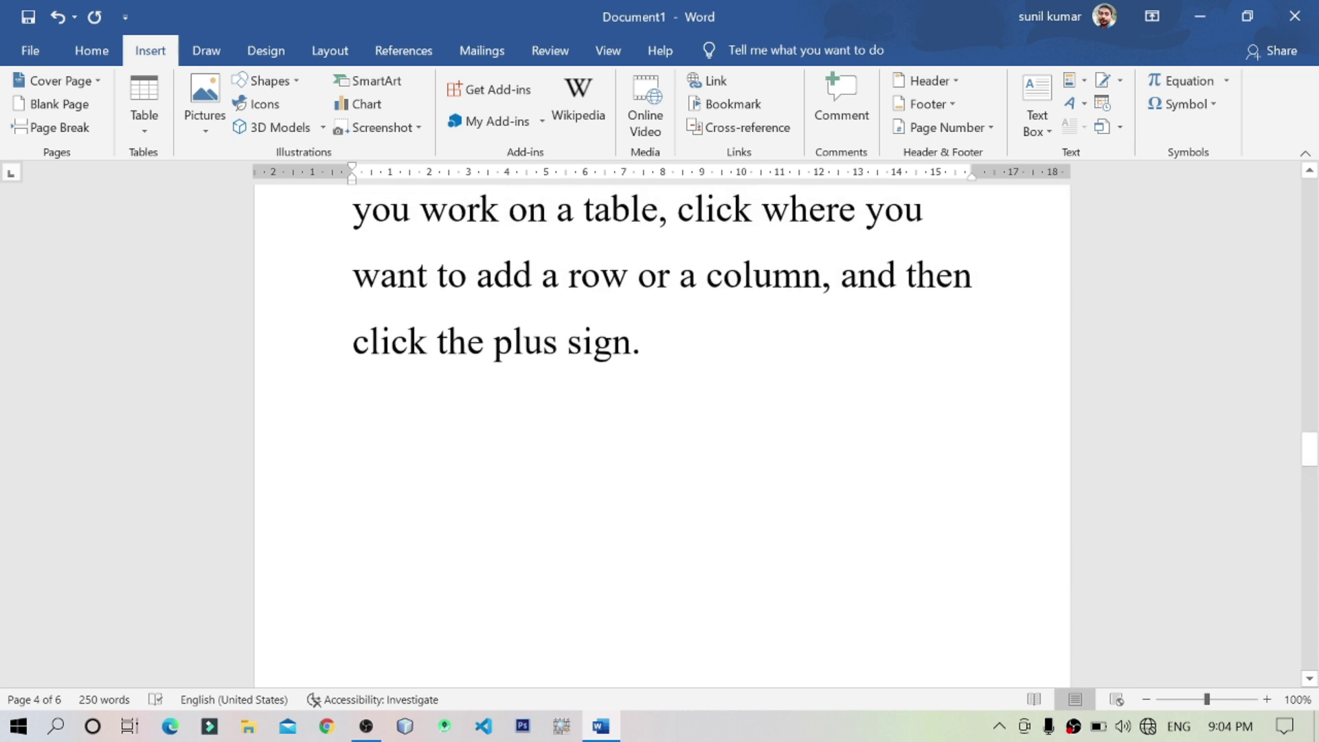
Step: Check the text just before and just after the inserted blank page
left_click(334, 351)
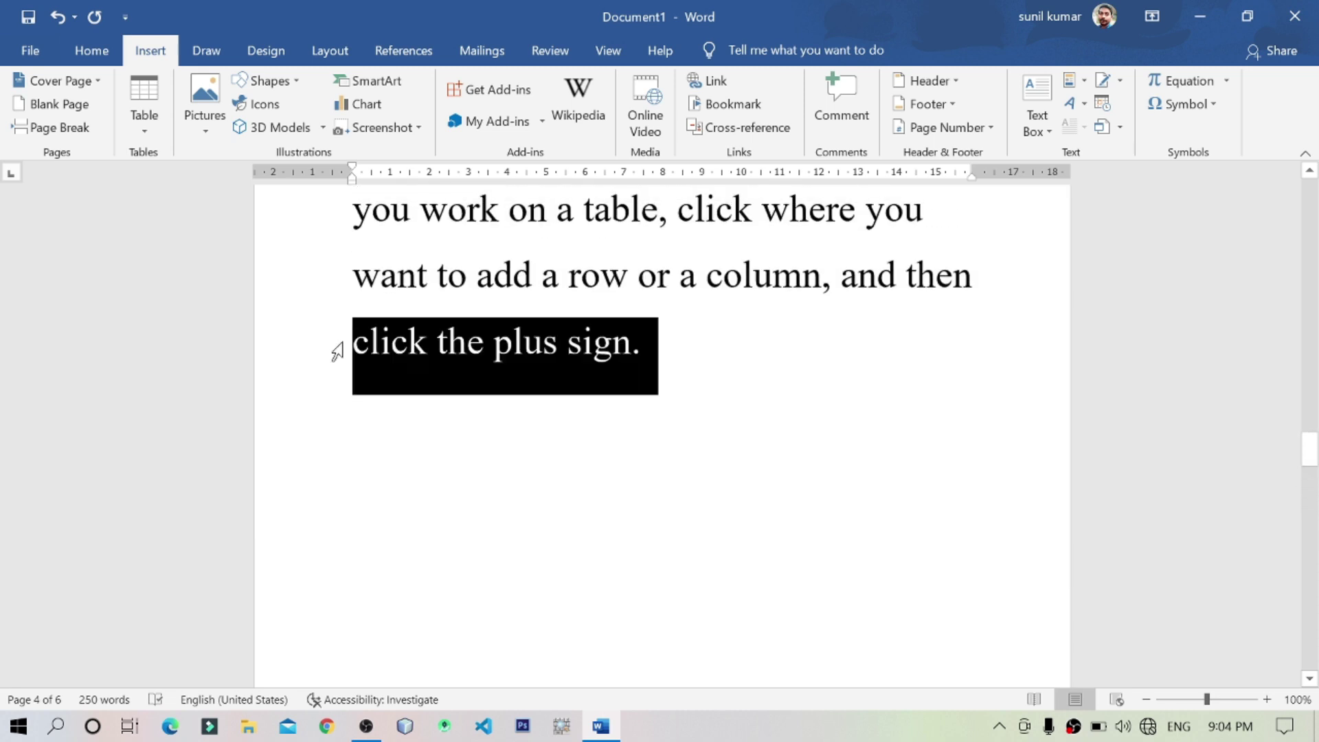
left_click(734, 364)
scroll(734, 364, "down", 8)
scroll(662, 425, "down", 5)
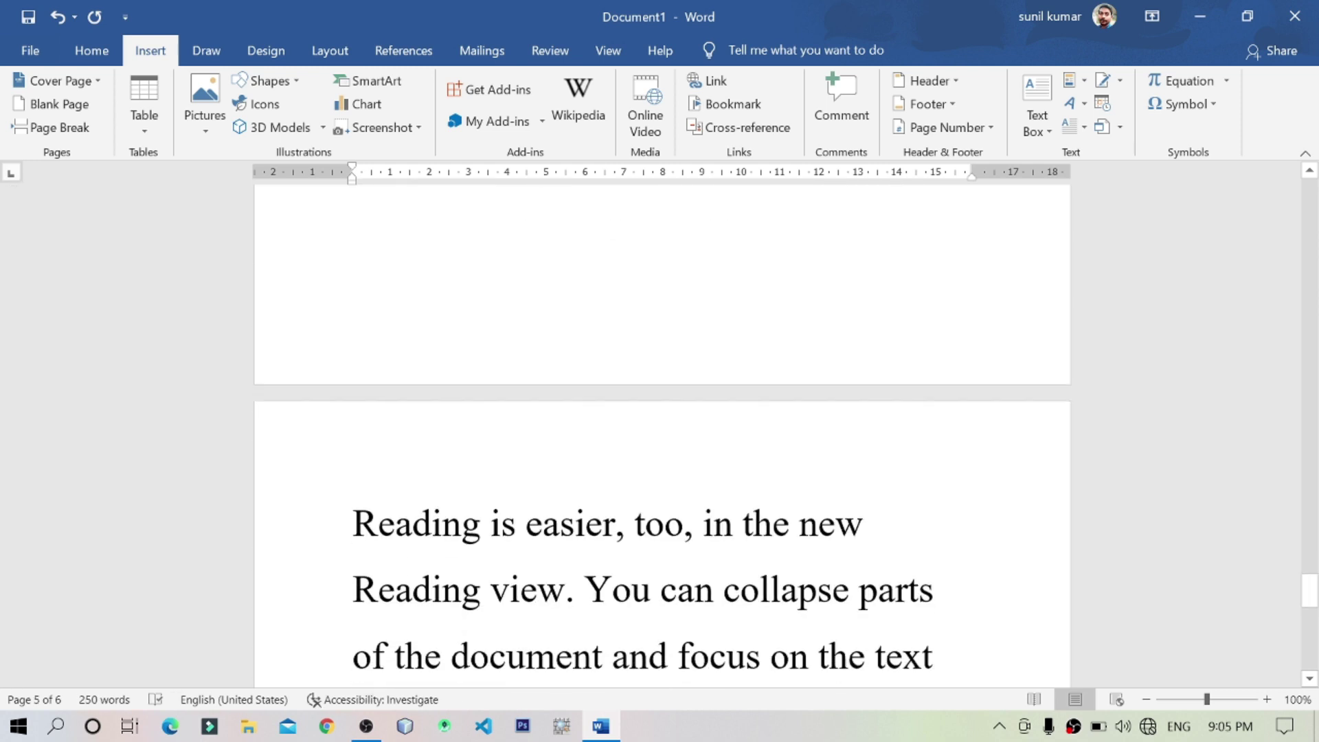
scroll(663, 426, "down", 4)
left_click(327, 387)
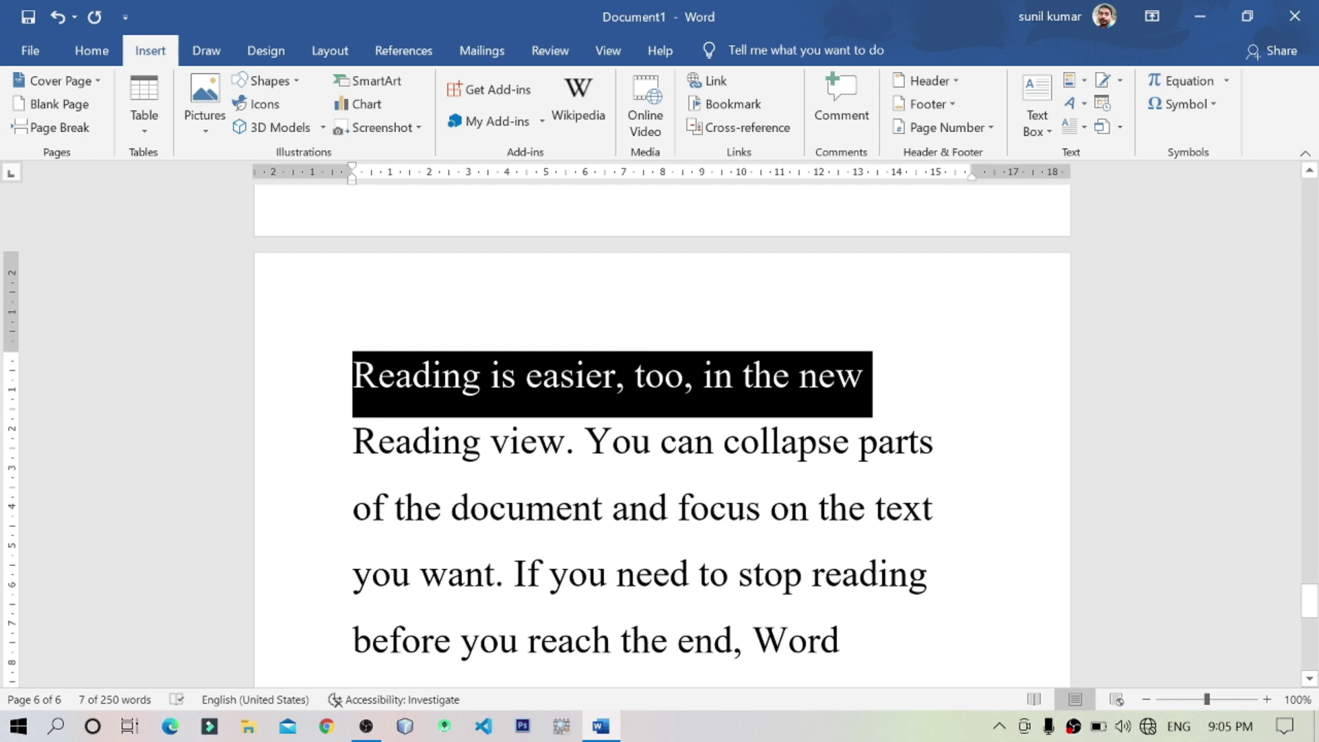
left_click(875, 435)
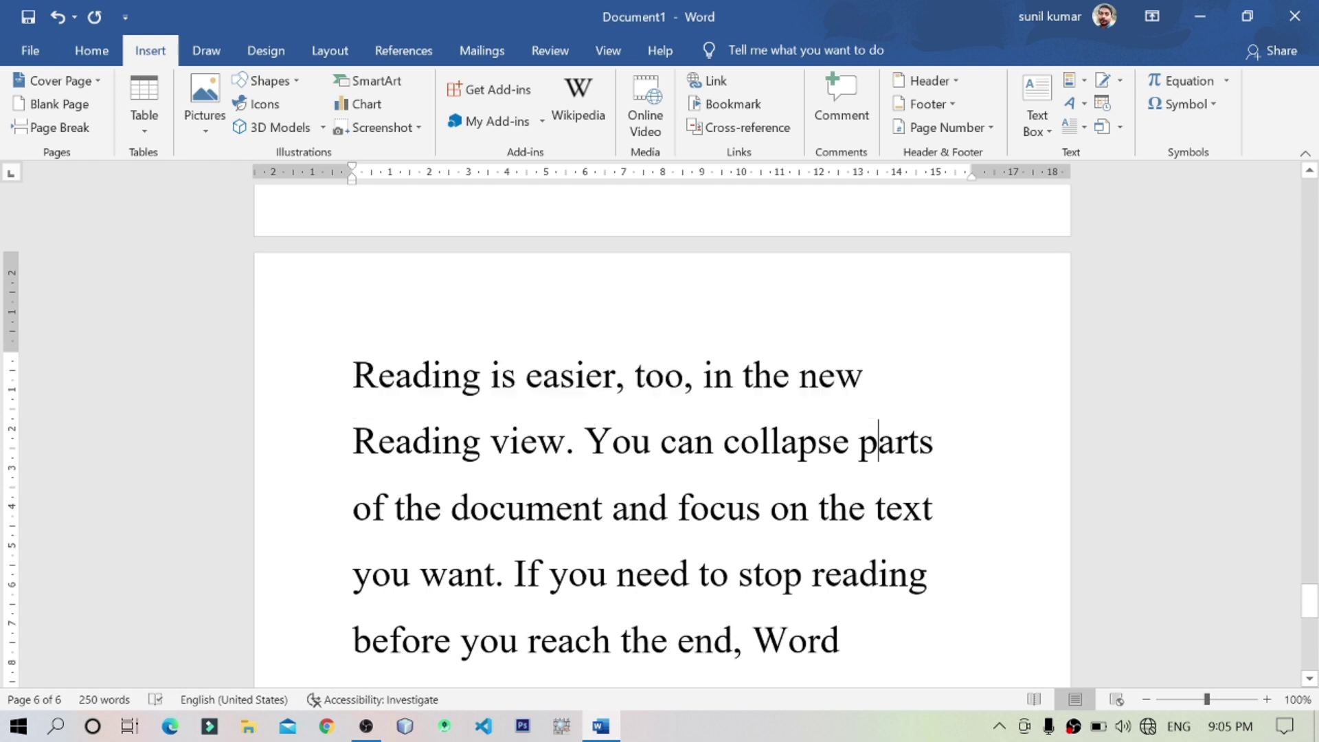
Step: Zoom out to 40% and examine the blank page side by side with its neighbouring text pages
left_click(1146, 698)
left_click(1146, 698)
left_click(1146, 699)
left_click(1147, 698)
left_click(1146, 699)
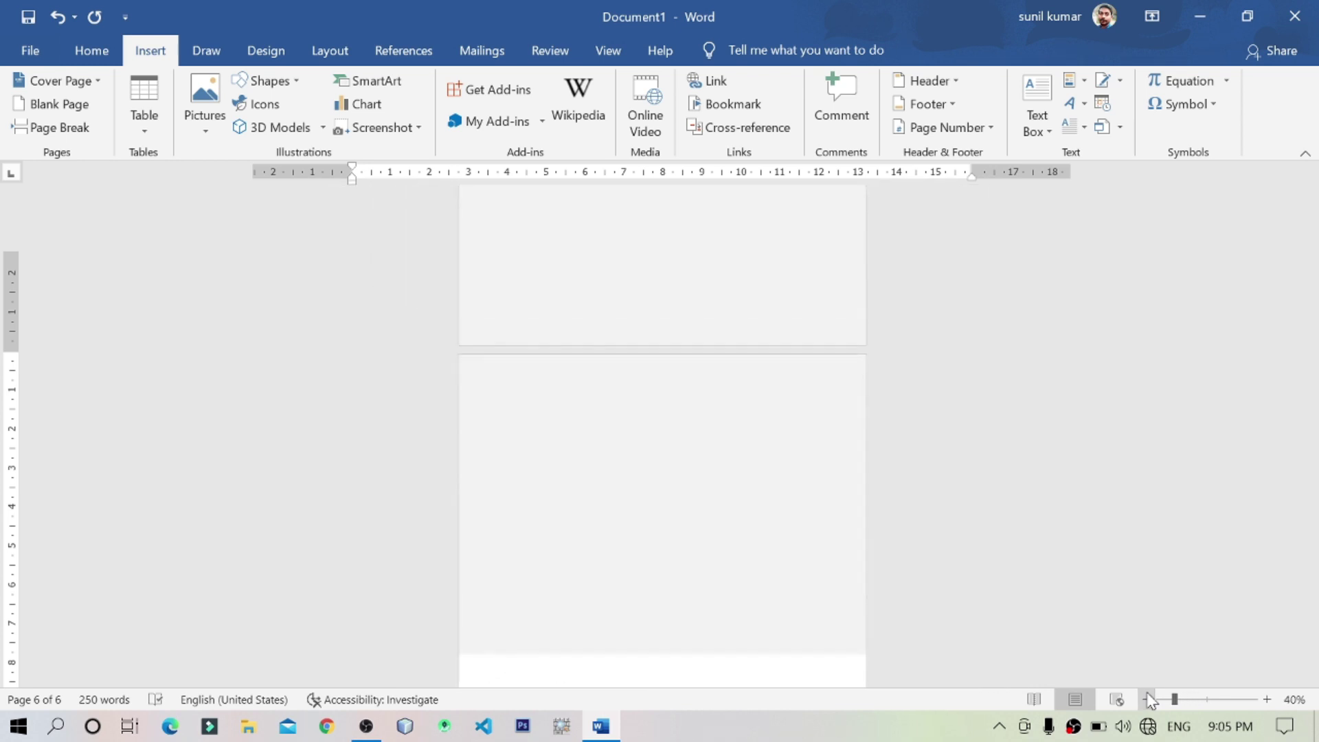
left_click(1147, 699)
left_click(1146, 699)
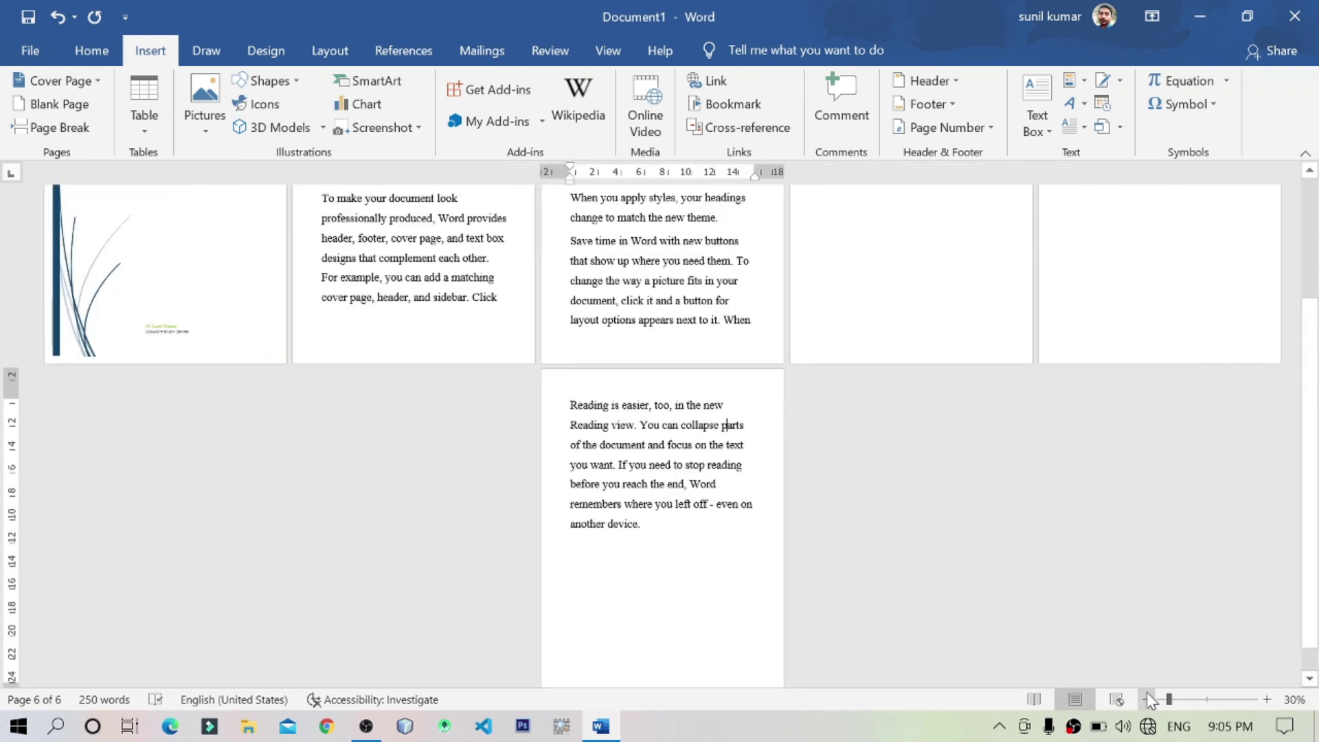
left_click(1267, 699)
scroll(544, 467, "up", 2)
scroll(544, 466, "down", 3)
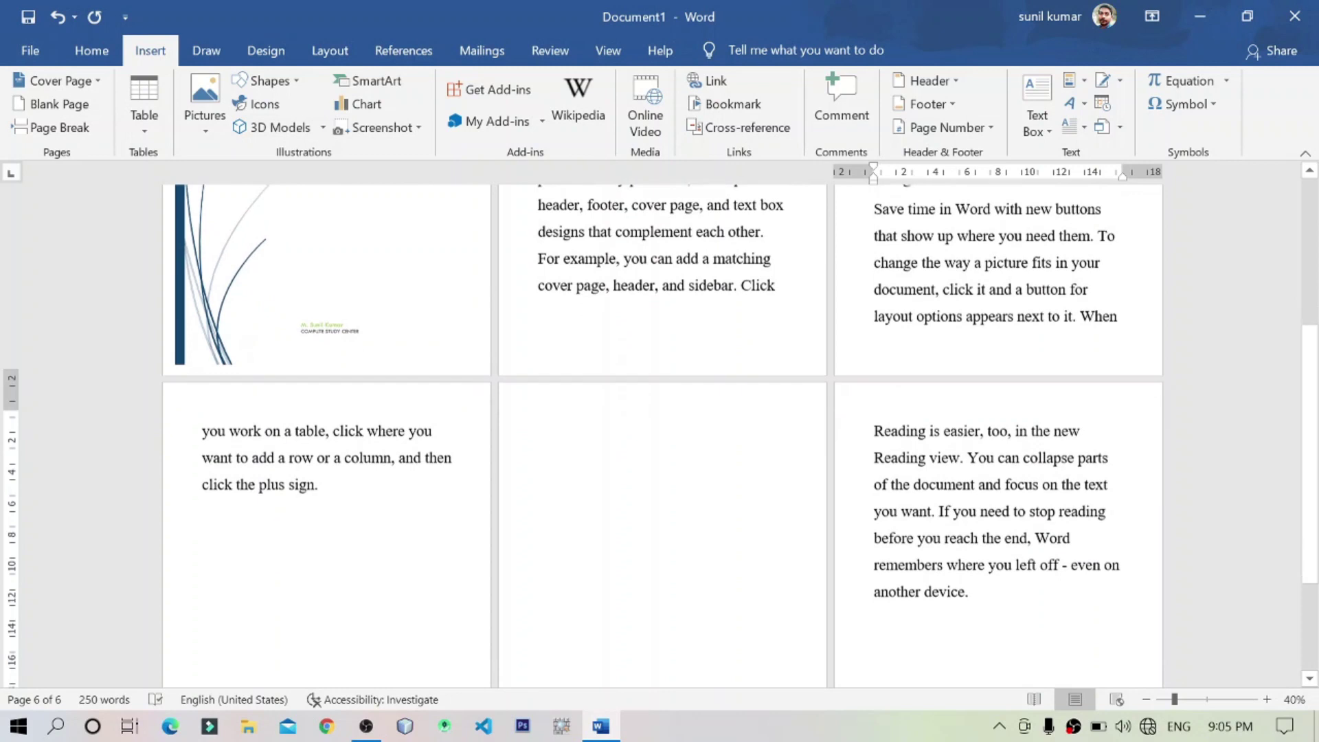
scroll(544, 466, "down", 1)
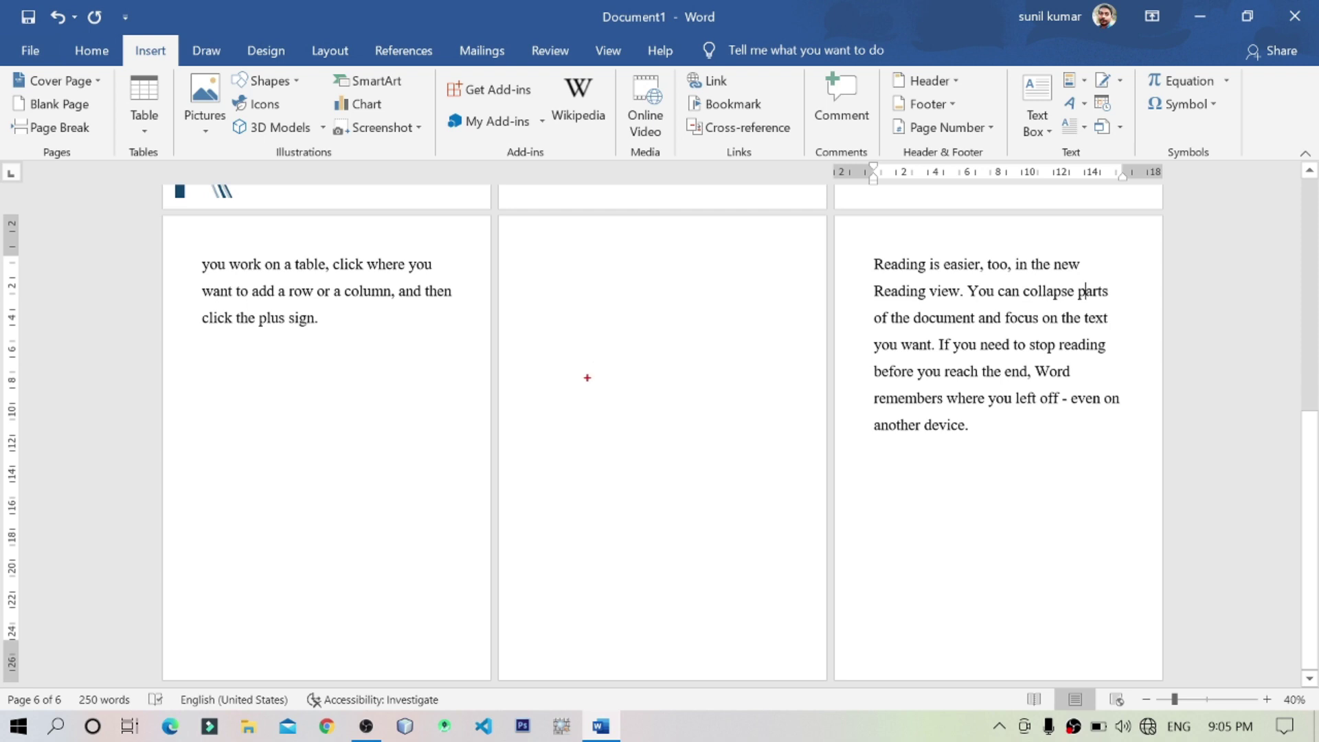
left_click_drag(502, 217, 819, 681)
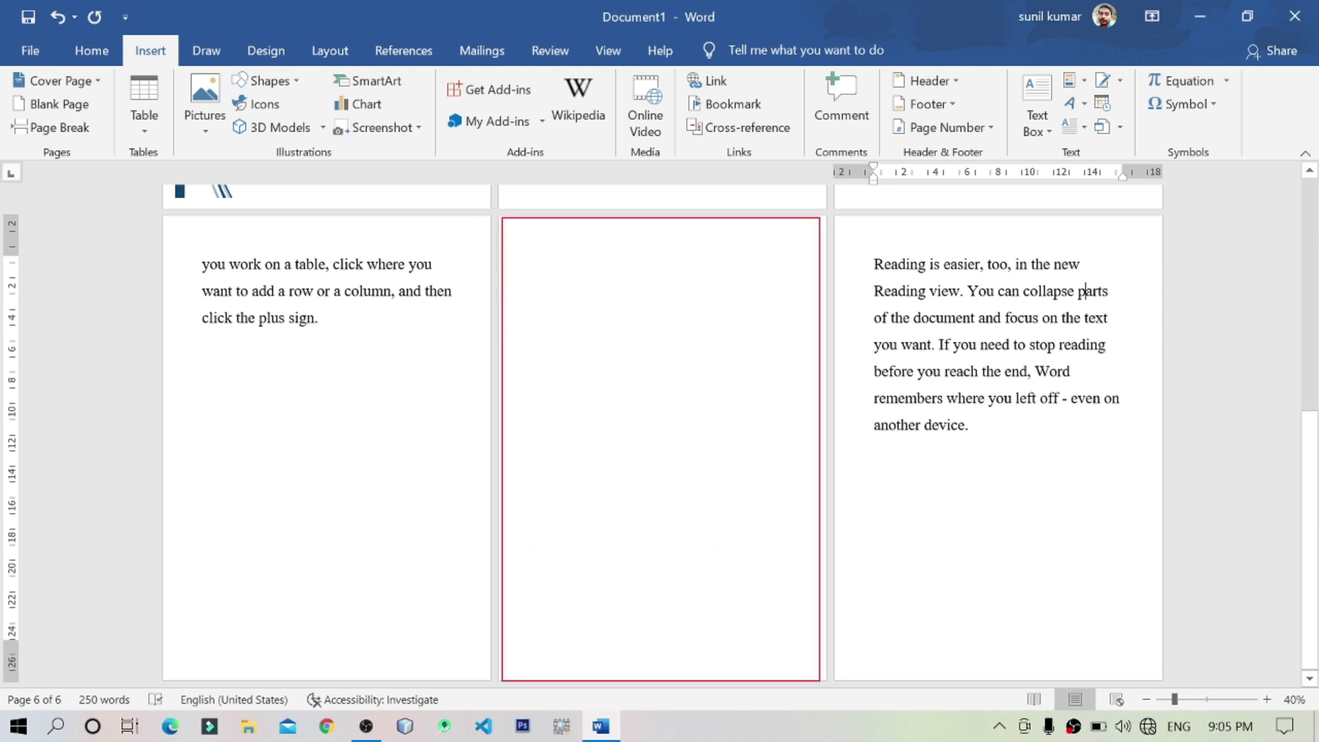
left_click_drag(562, 348, 660, 347)
left_click_drag(616, 411, 732, 412)
left_click_drag(643, 496, 792, 478)
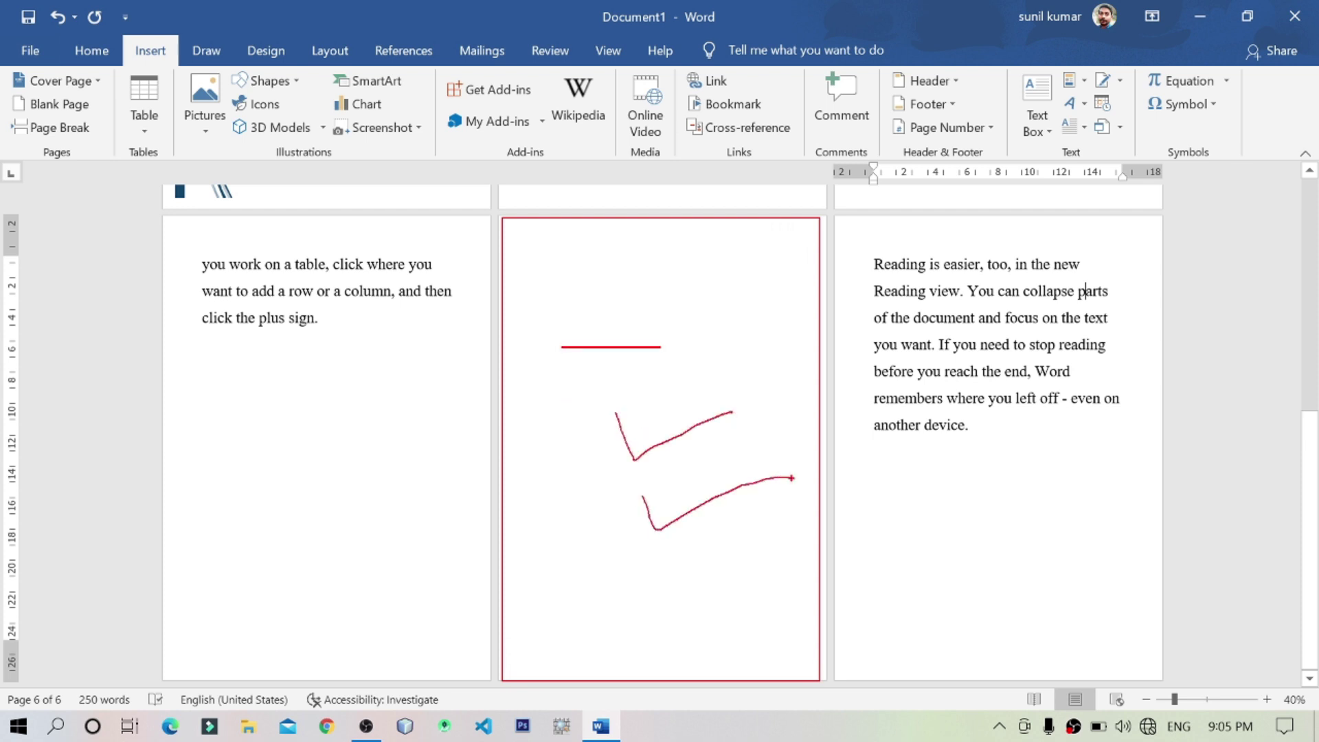
key("Escape")
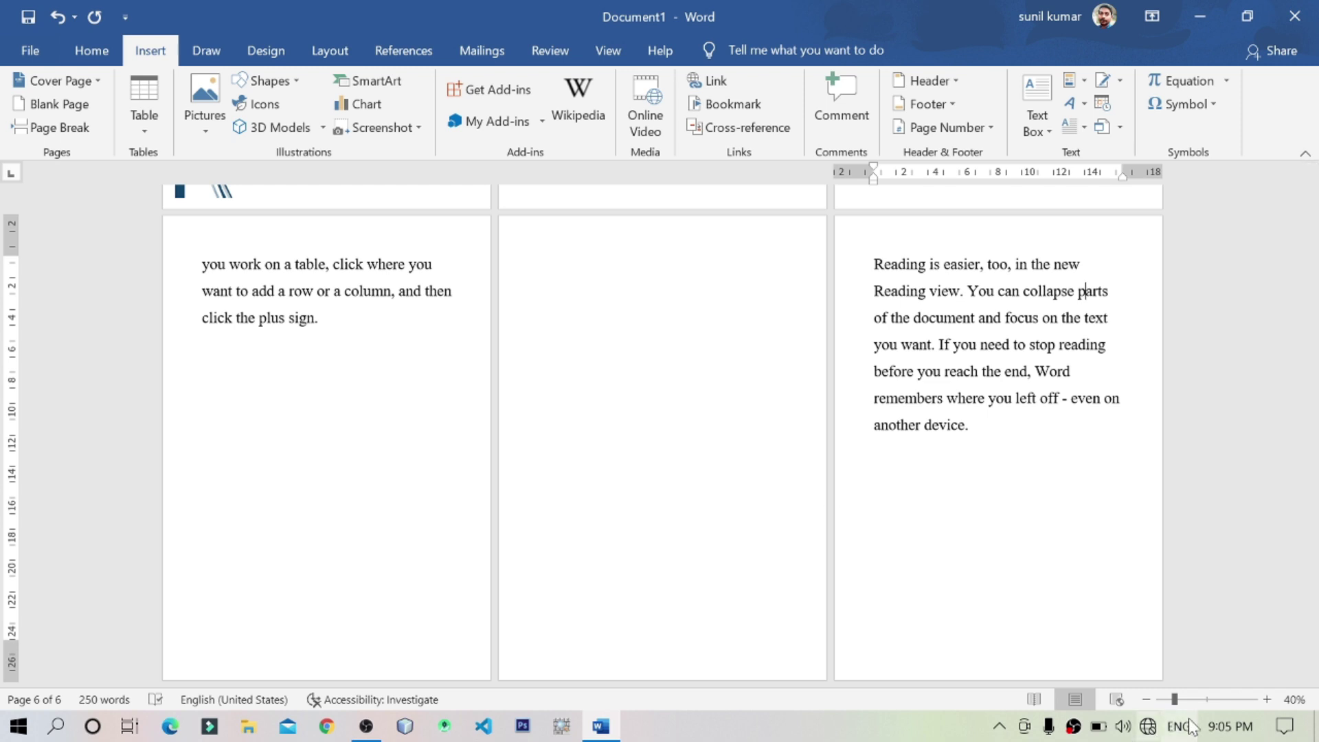
Step: Zoom in to 116% and examine the last page's paragraph, from "Reading is easier" to the empty space below it
left_click(1209, 702)
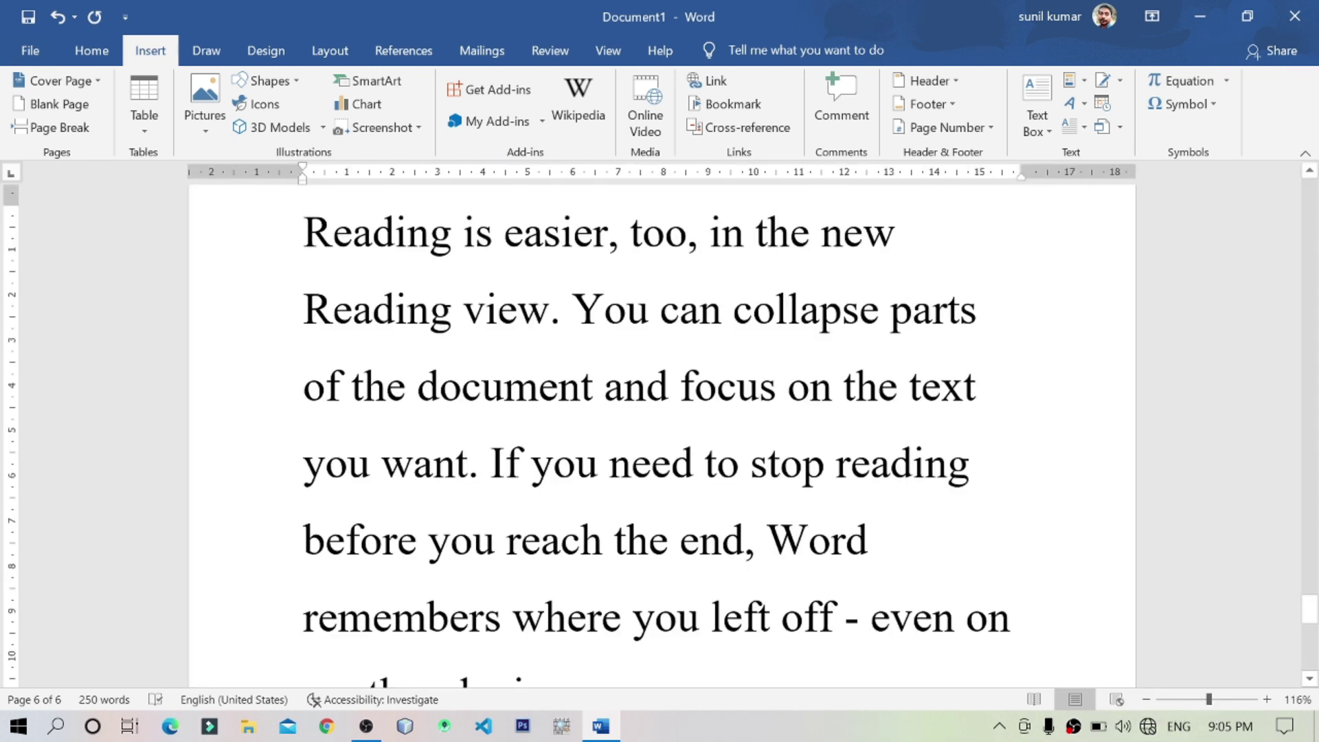
double_click(360, 250)
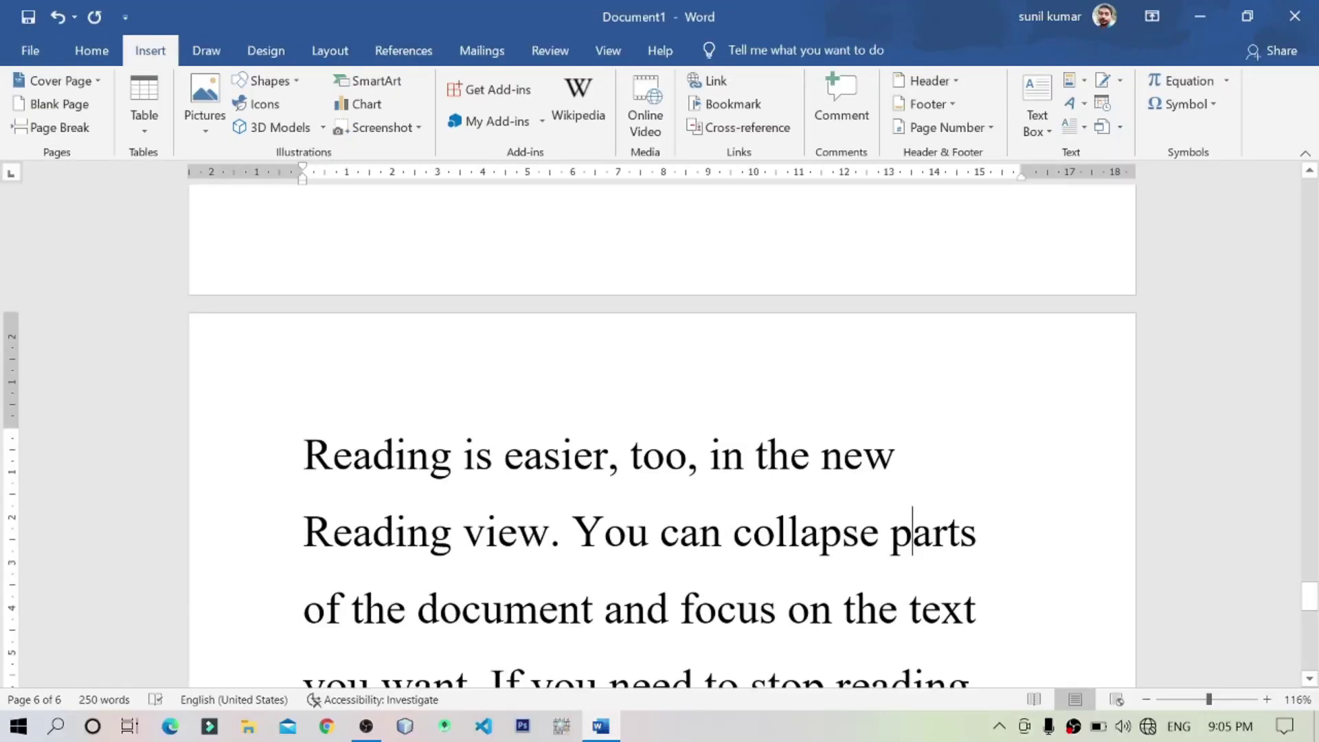
scroll(662, 426, "down", 10)
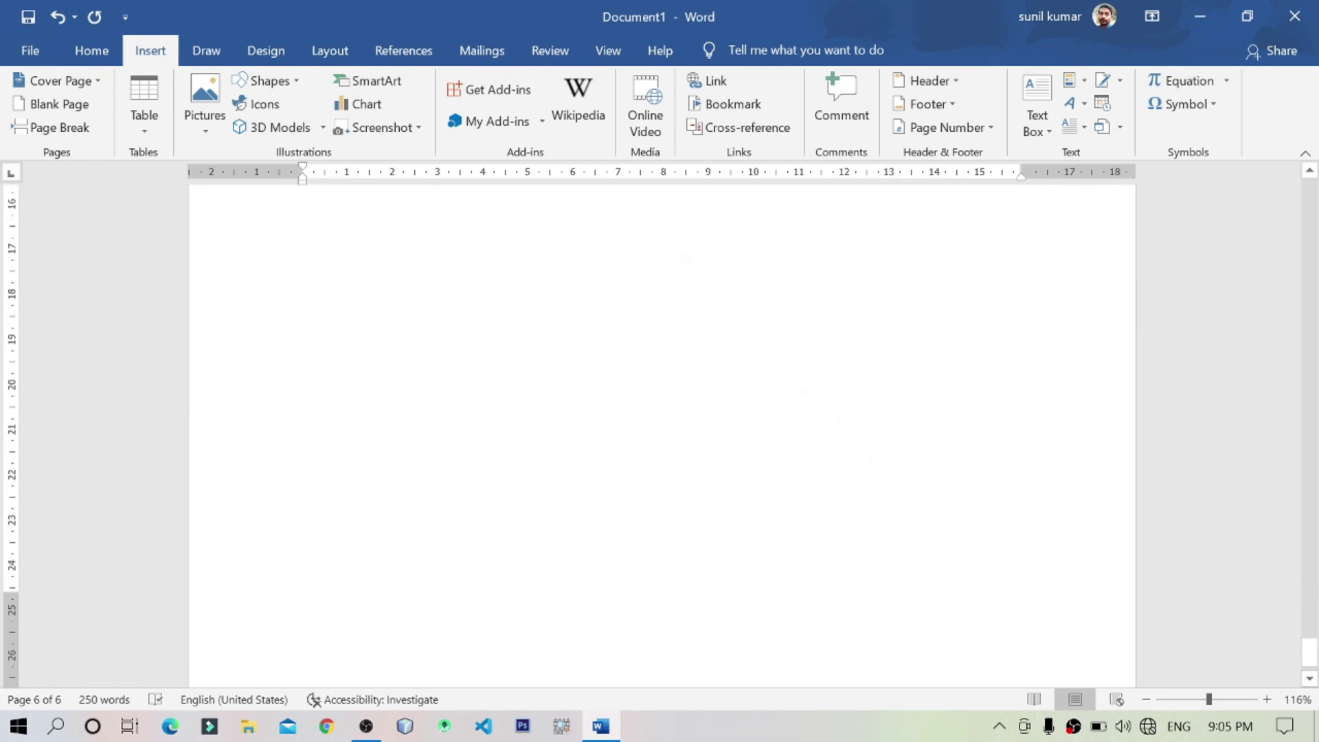
scroll(662, 425, "up", 10)
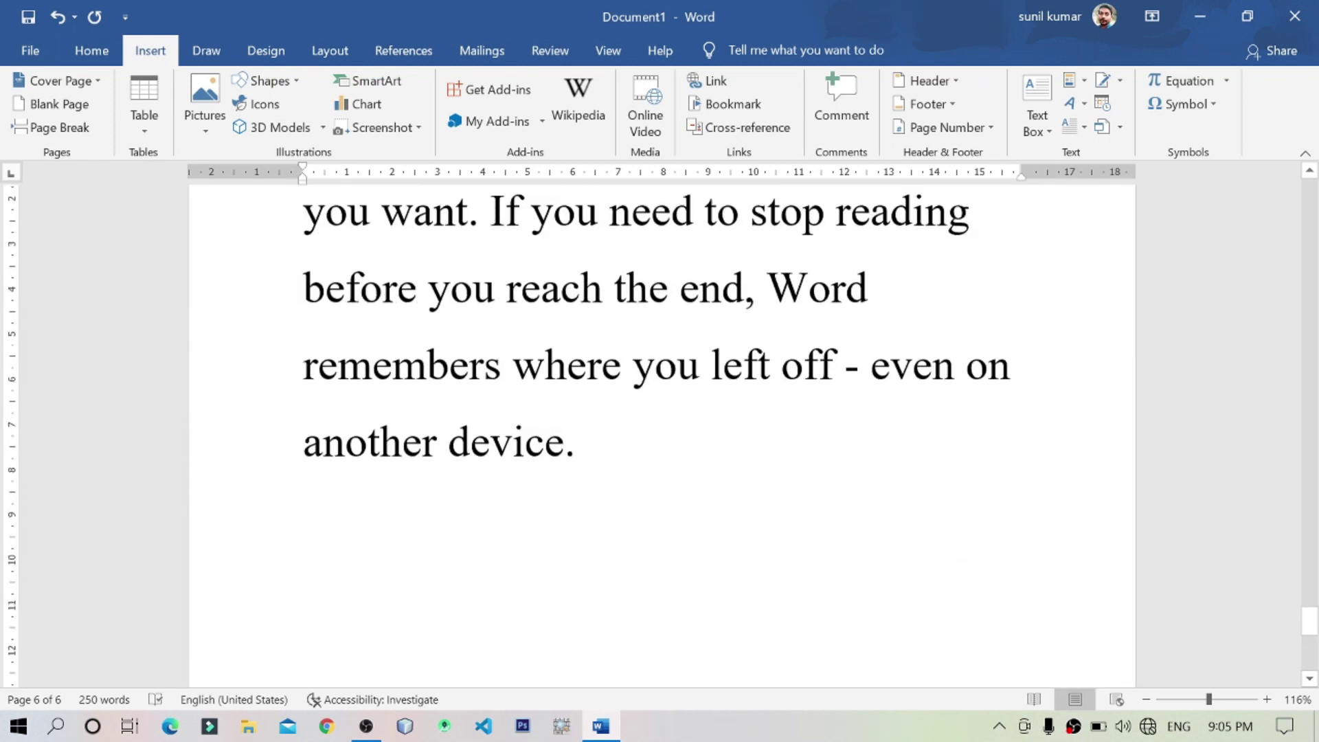
scroll(663, 426, "down", 3)
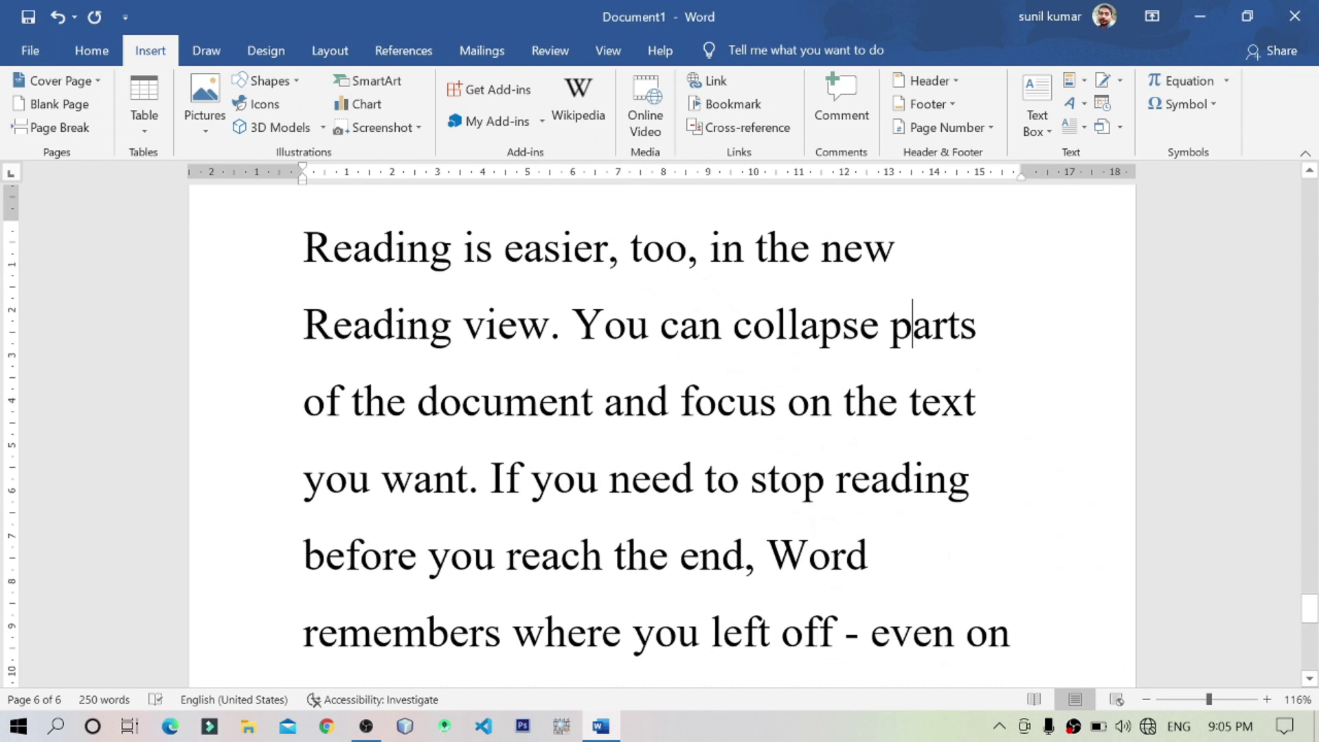
left_click(303, 248)
left_click(530, 479, "shift")
left_click(604, 550, "shift")
scroll(603, 549, "down", 3)
Step: Insert a page break after the end of the last paragraph, following "another device."
left_click(576, 484)
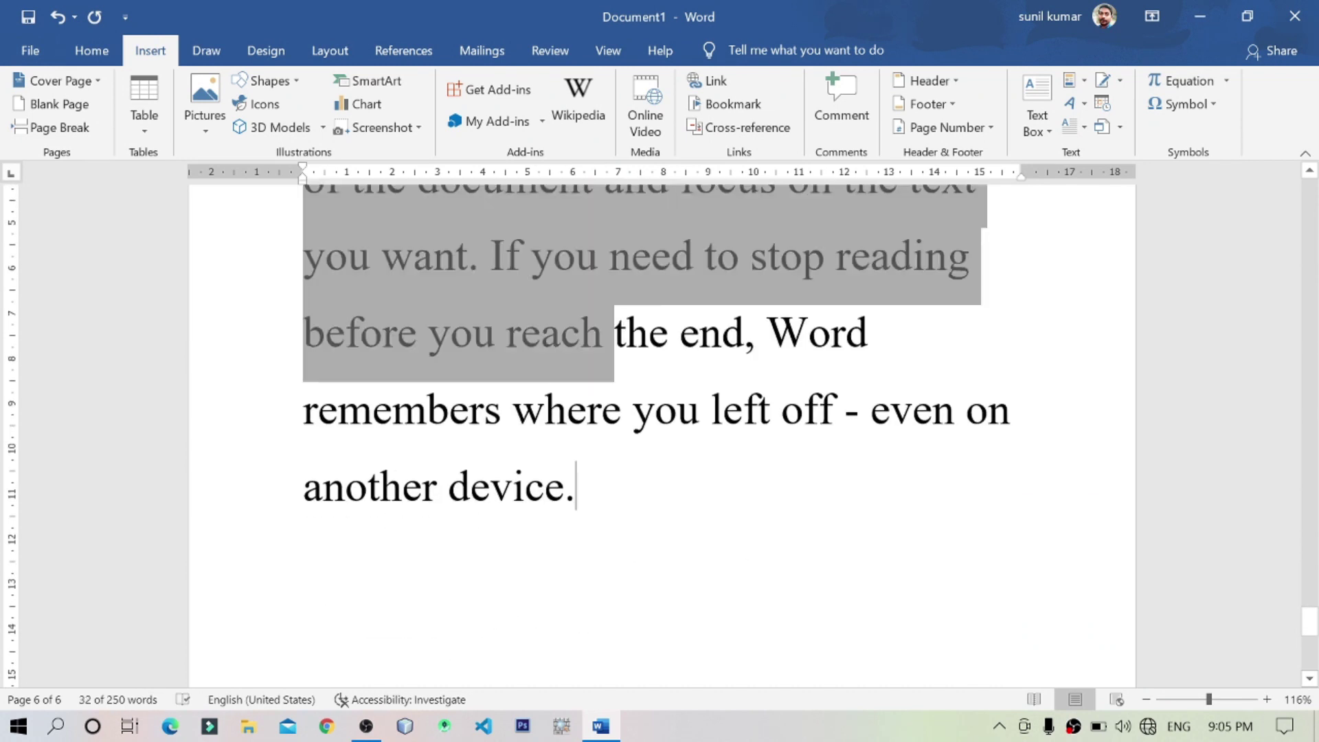
scroll(576, 484, "down", 3)
scroll(662, 426, "down", 4)
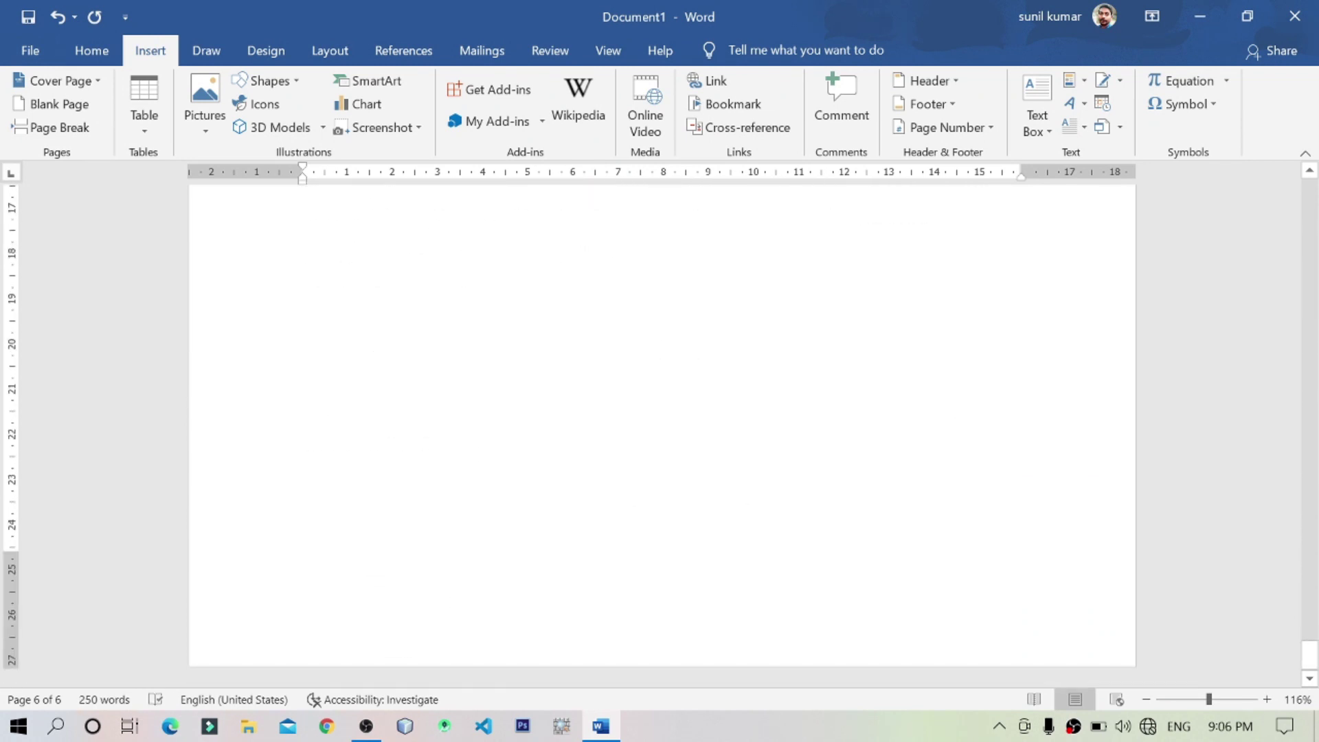
scroll(662, 426, "up", 5)
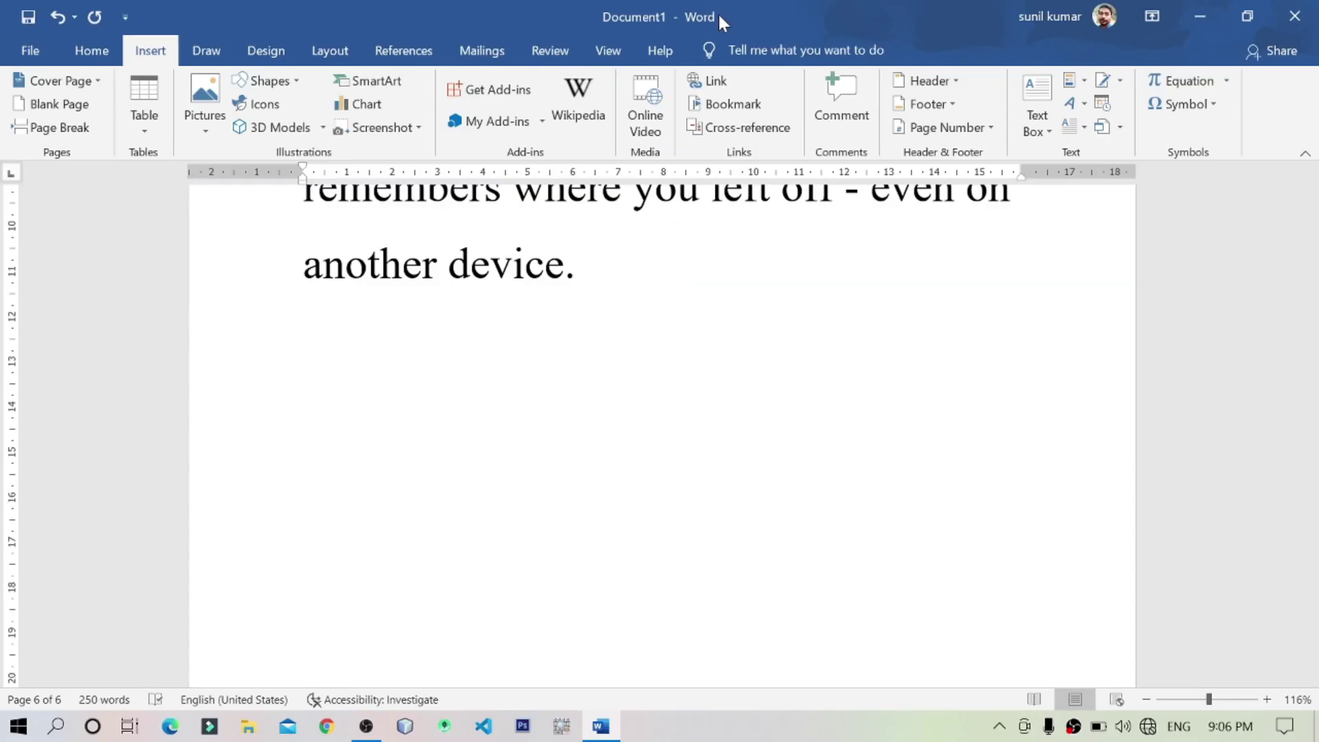
scroll(659, 344, "up", 2)
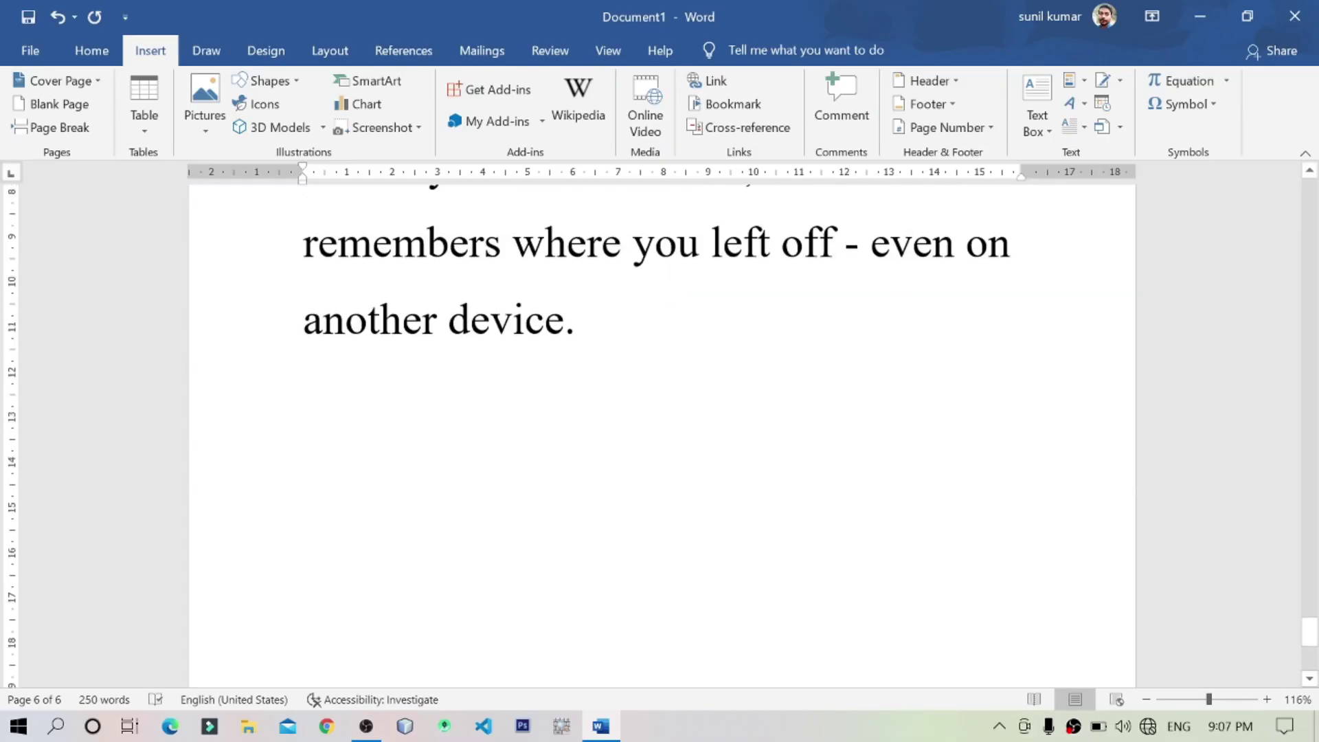
left_click(49, 129)
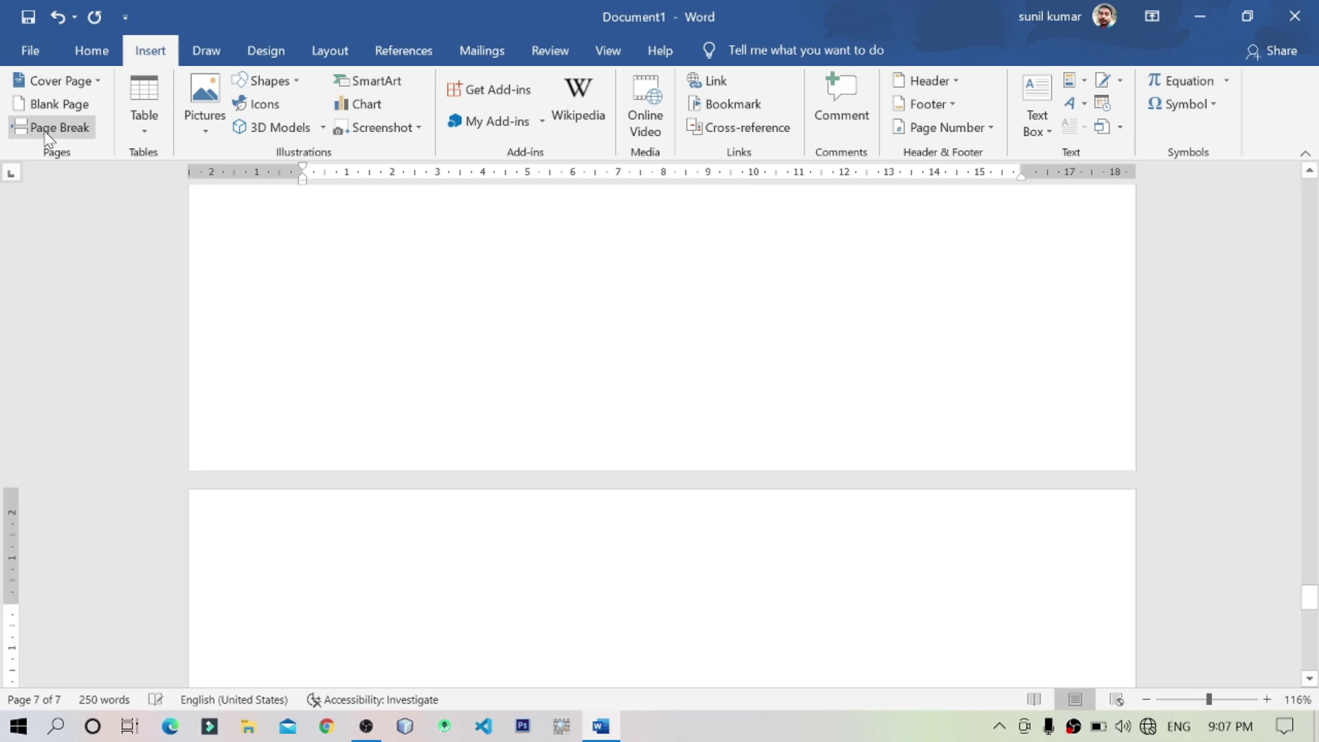
Step: Enter the text "This is new page." at the start of the page after the page break
left_click(91, 50)
scroll(513, 359, "up", 3)
scroll(513, 358, "down", 8)
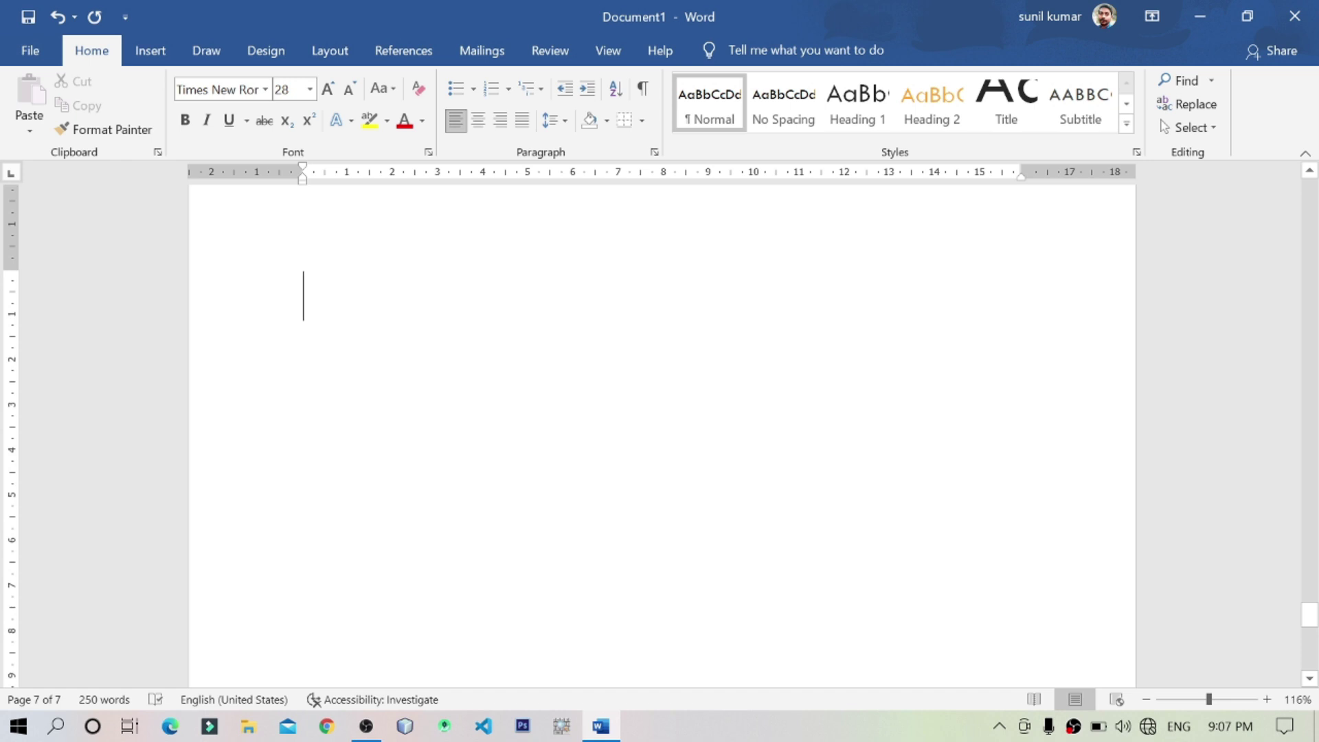
type("This is ")
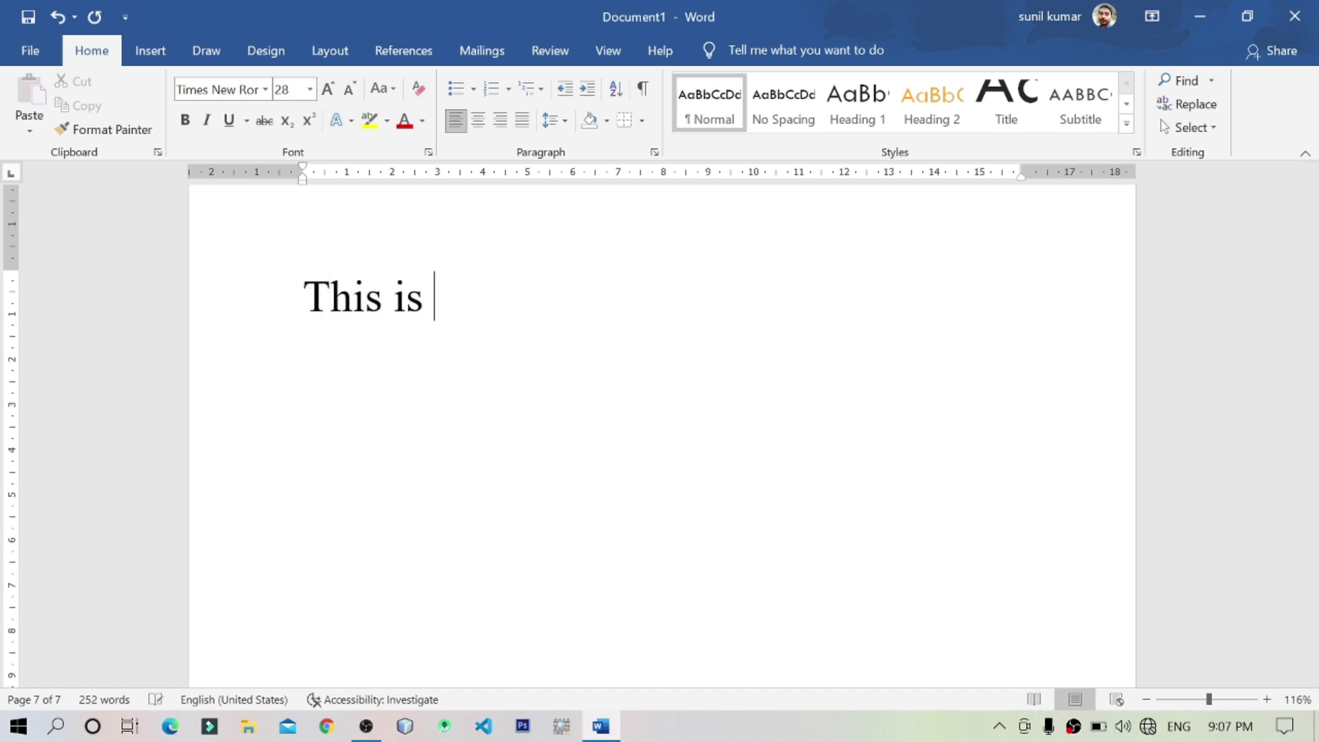
type("new page")
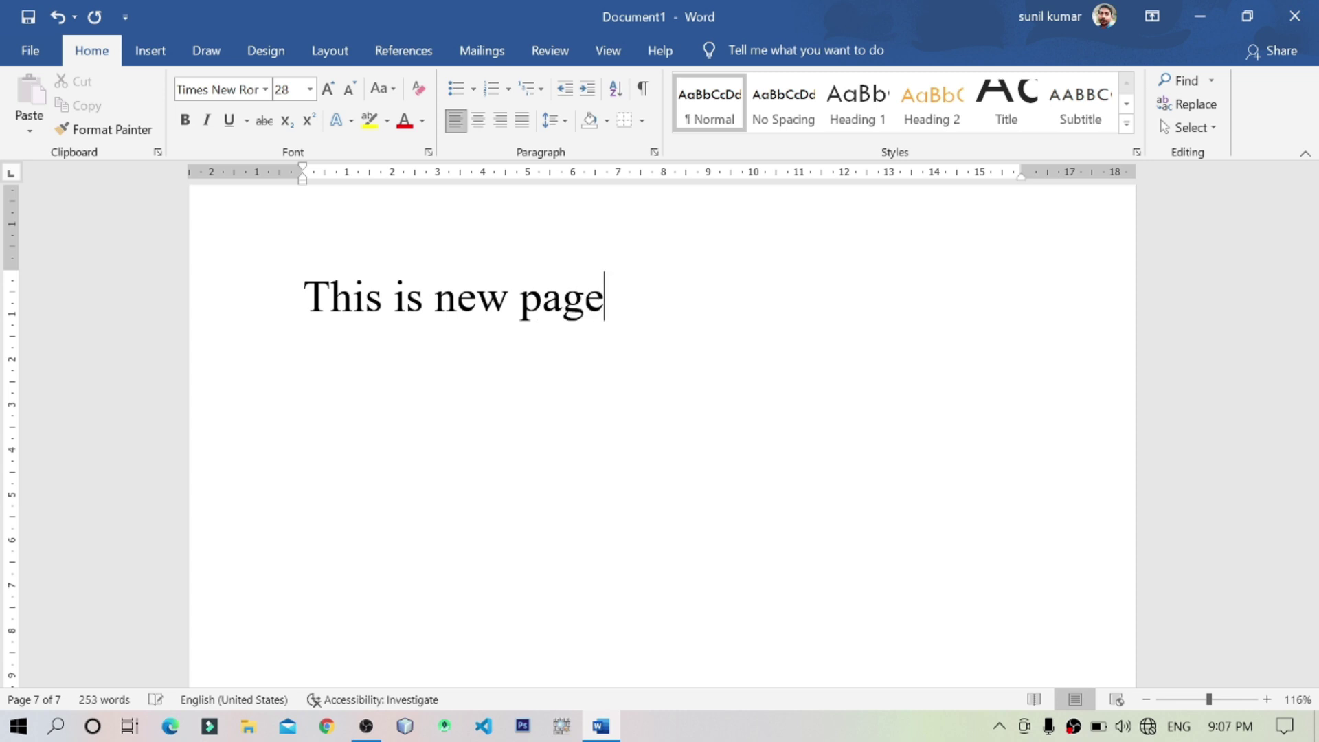
type(".")
scroll(663, 412, "up", 2)
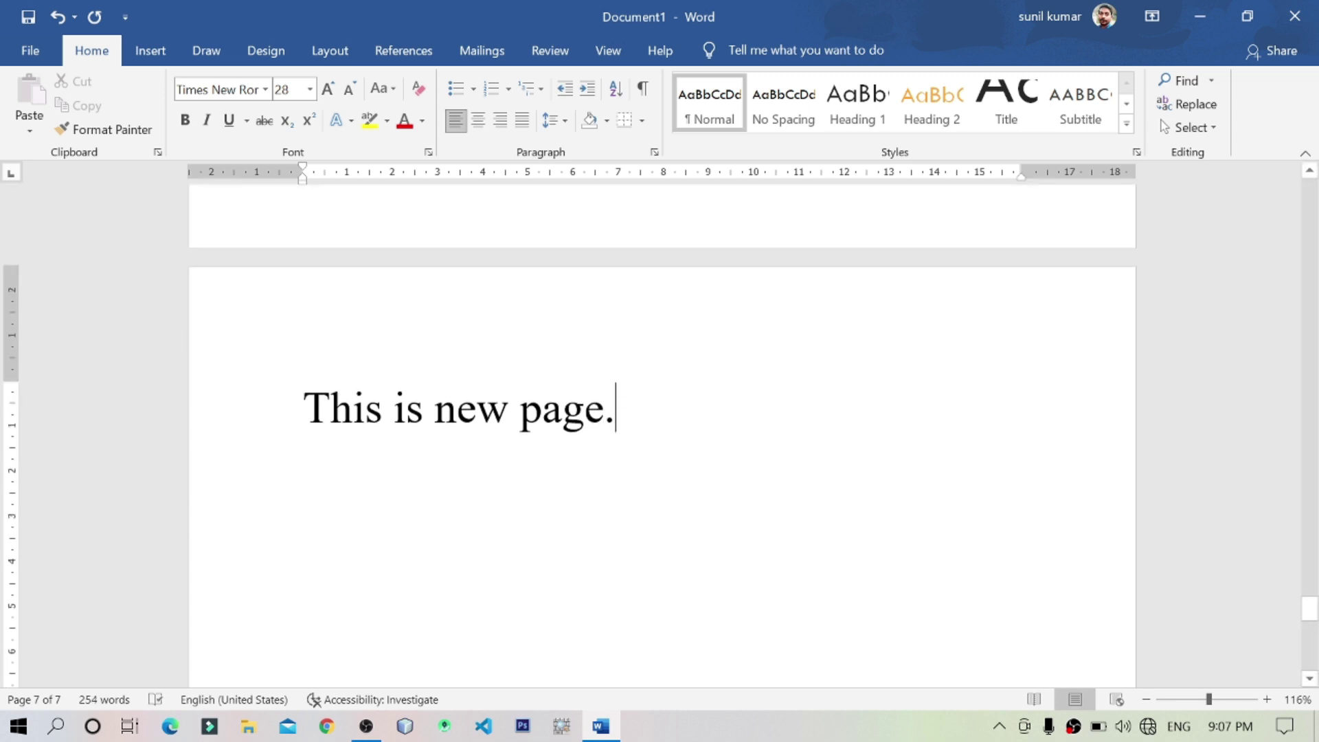
Step: Examine the page that ends with "another device.", the empty space below it, and the commands for inserting pages and breaks
scroll(586, 415, "up", 10)
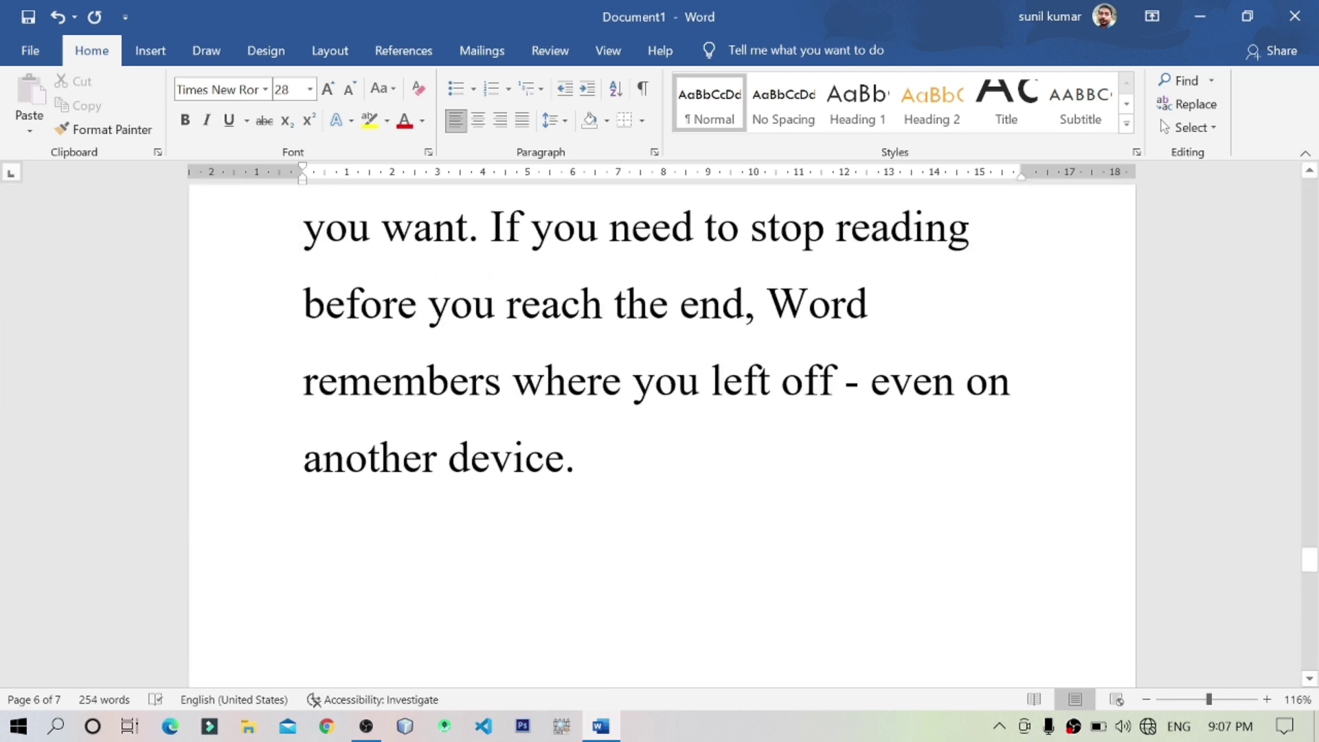
left_click(565, 458)
scroll(565, 457, "down", 2)
scroll(659, 426, "up", 1)
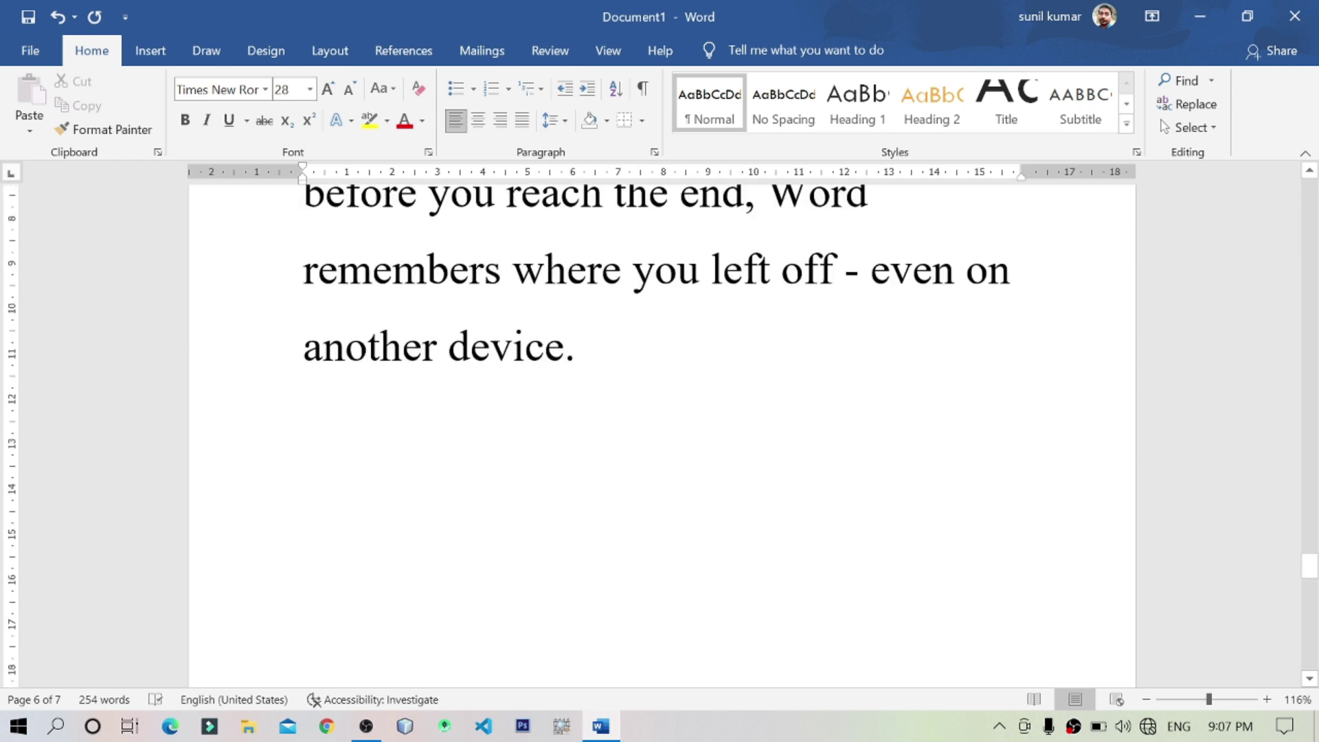
key("Right")
scroll(659, 426, "down", 1)
scroll(659, 426, "down", 2)
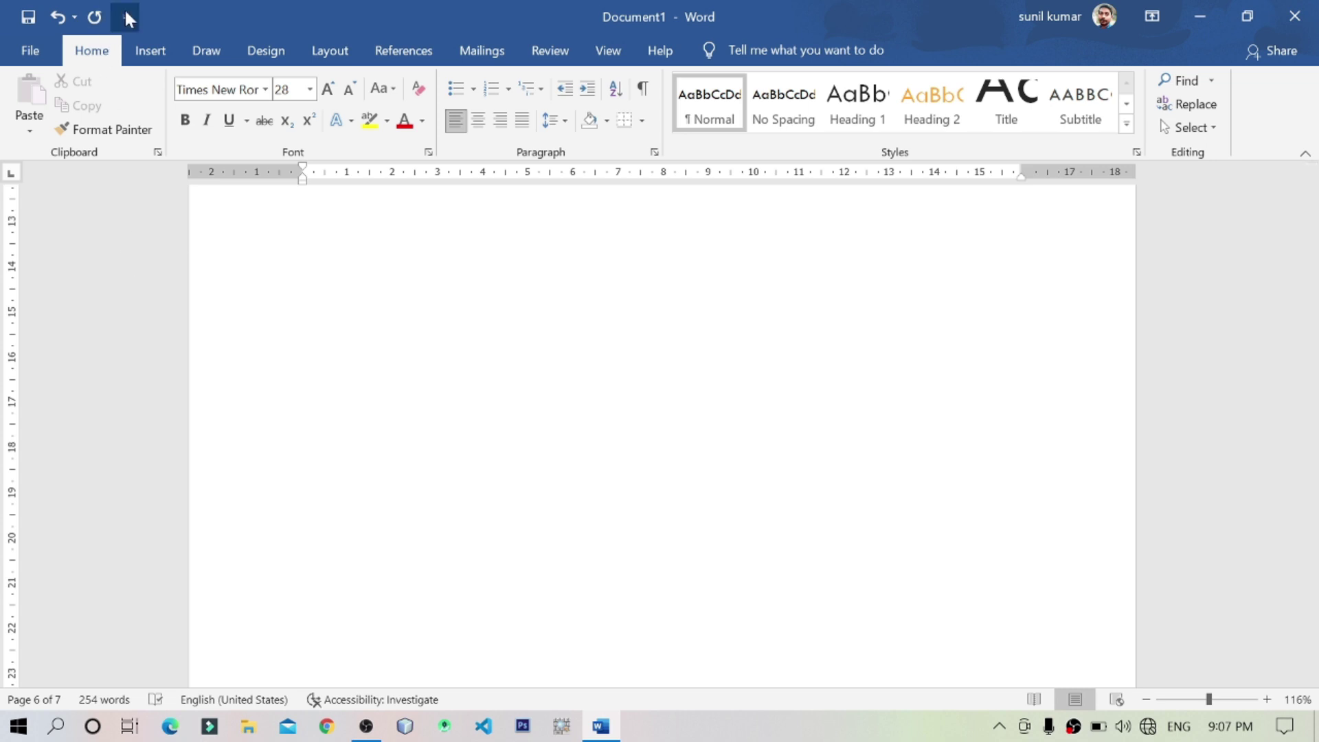
left_click(147, 50)
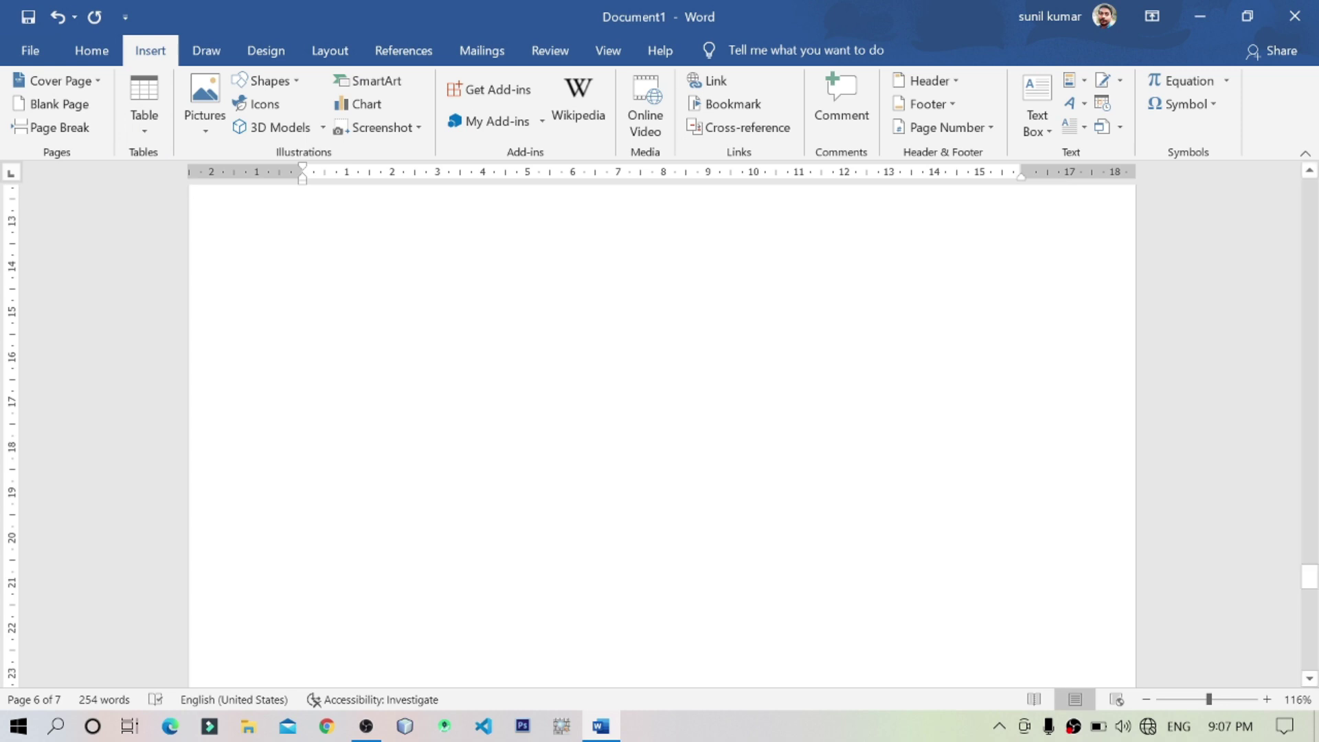
scroll(533, 343, "up", 5)
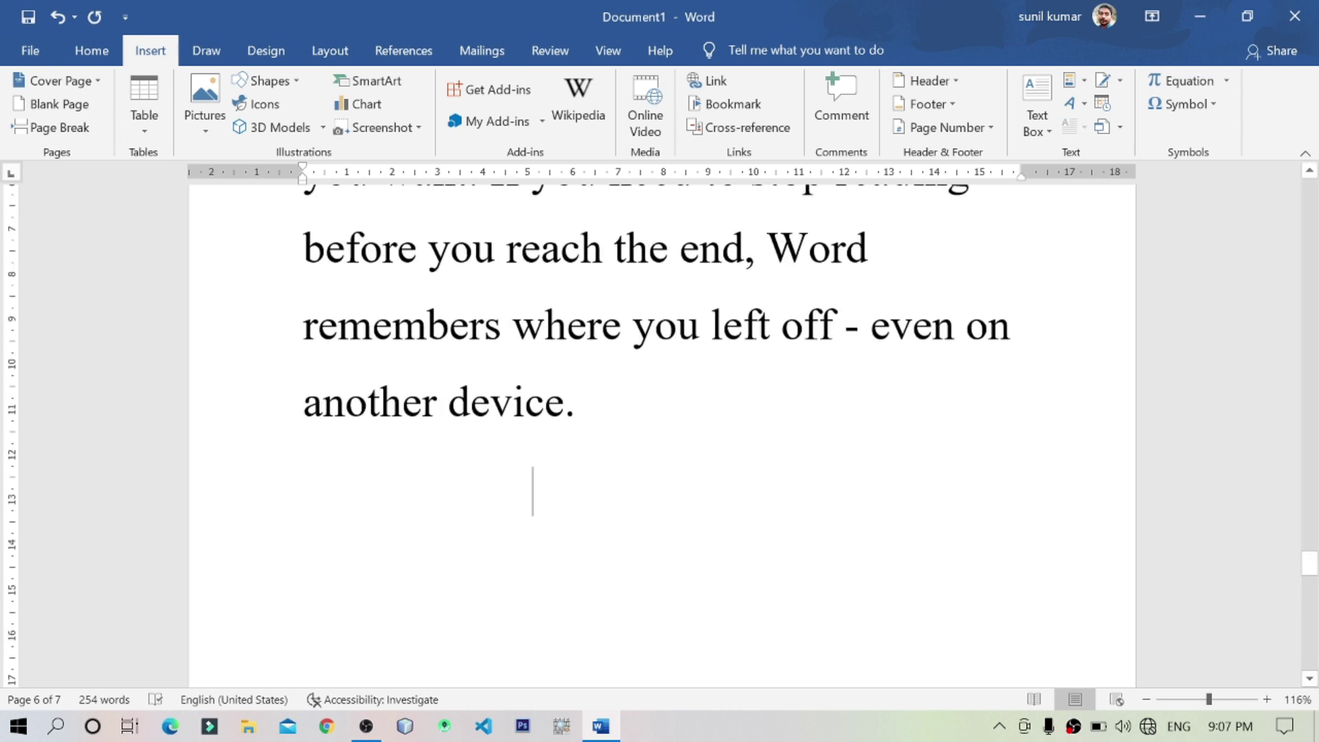
scroll(550, 412, "down", 3)
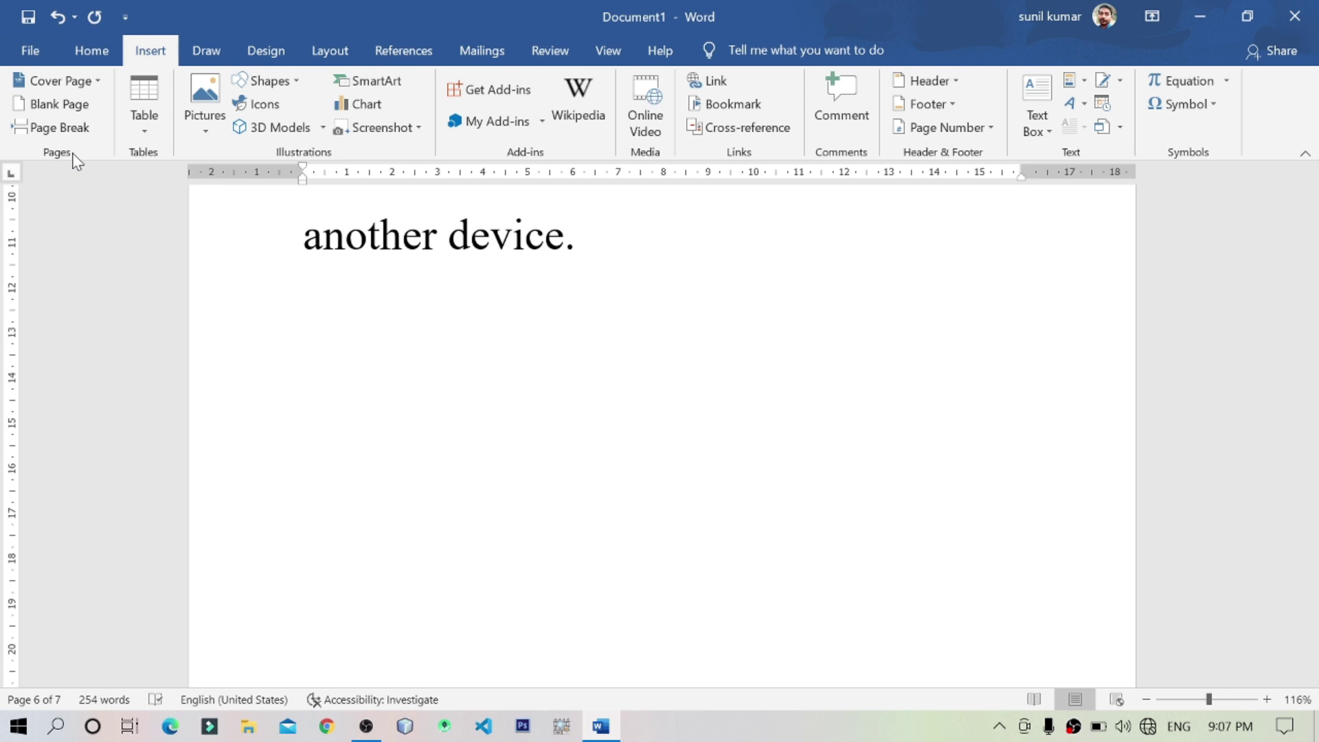
scroll(76, 162, "down", 4)
scroll(76, 161, "up", 4)
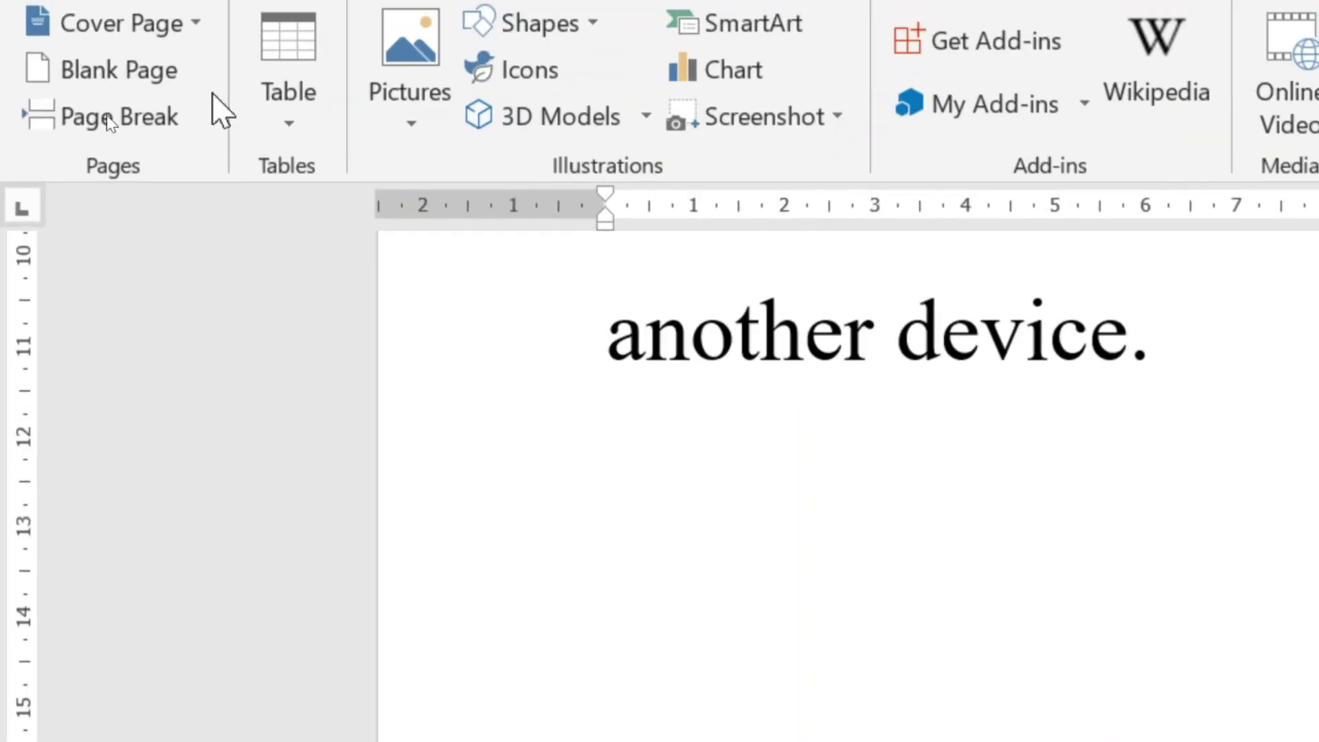
key("ctrl+Return")
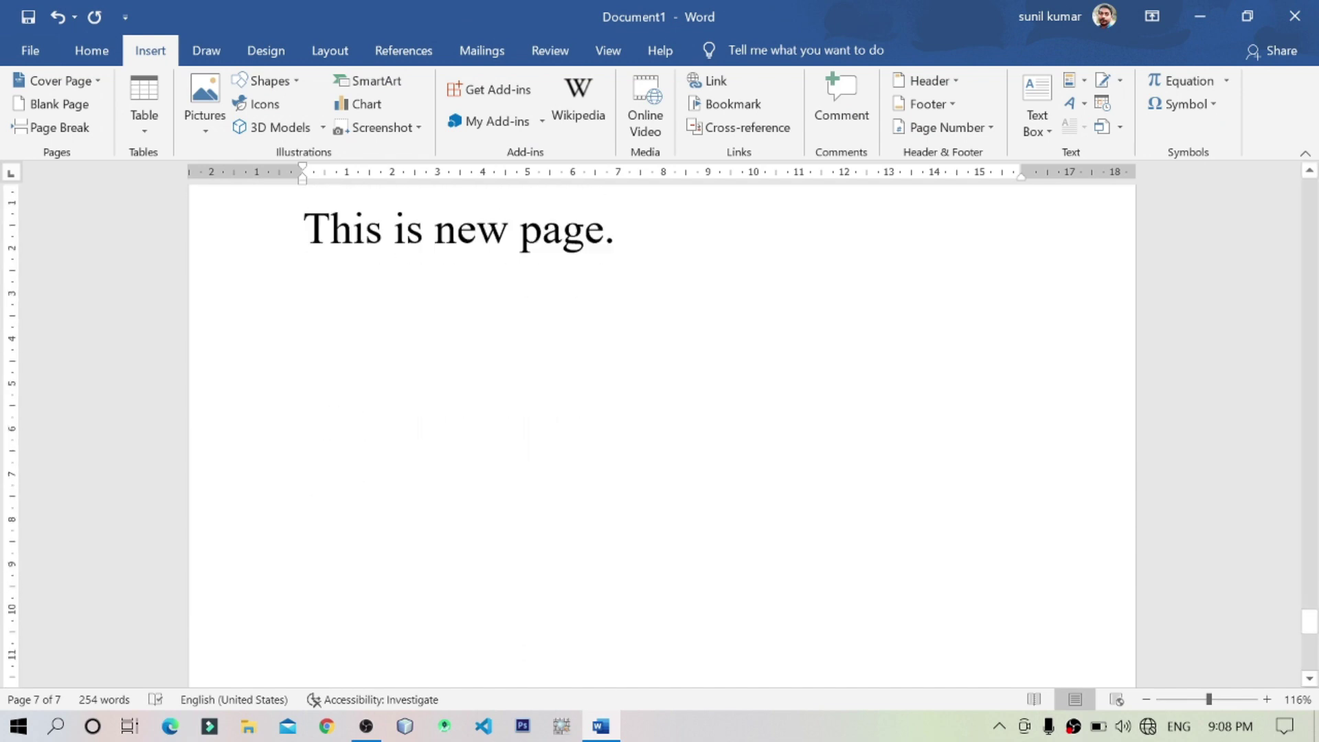
Step: Delete the text "This is new page." from the last page
left_click(616, 369)
key("shift+Home")
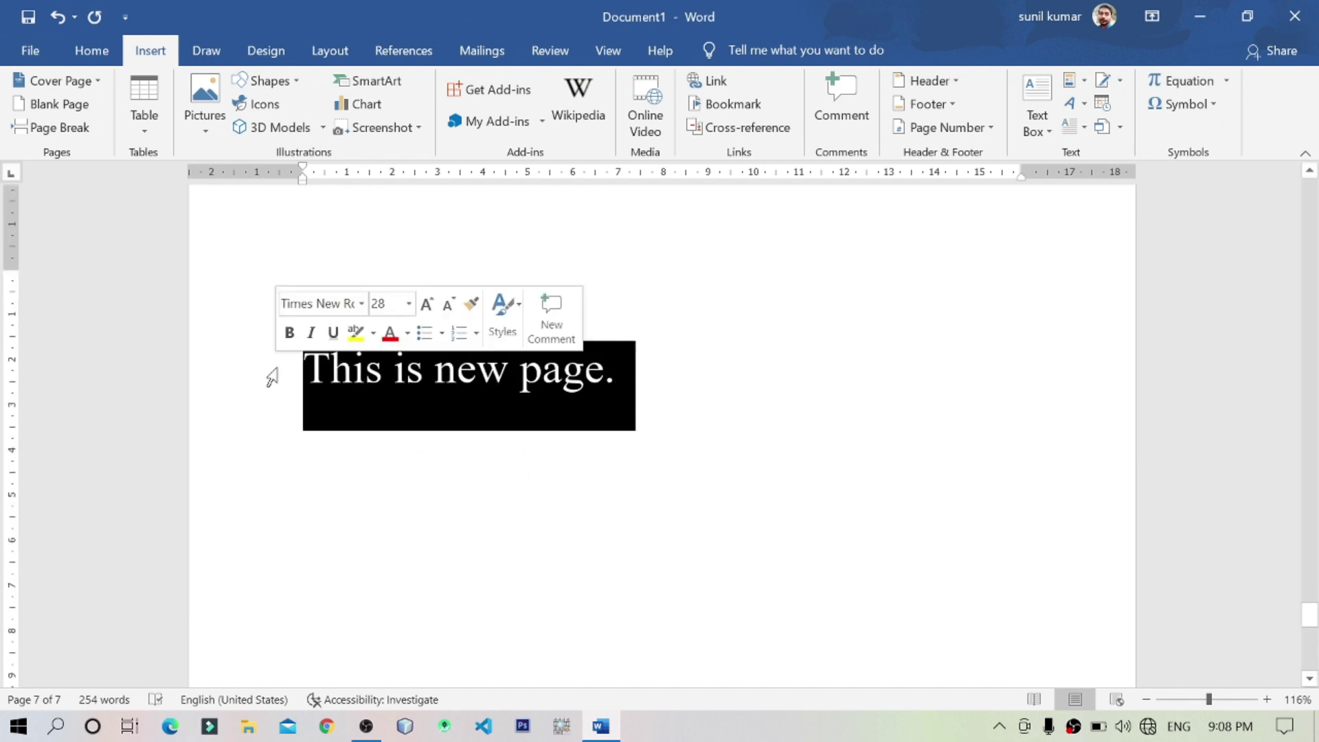
key("BackSpace")
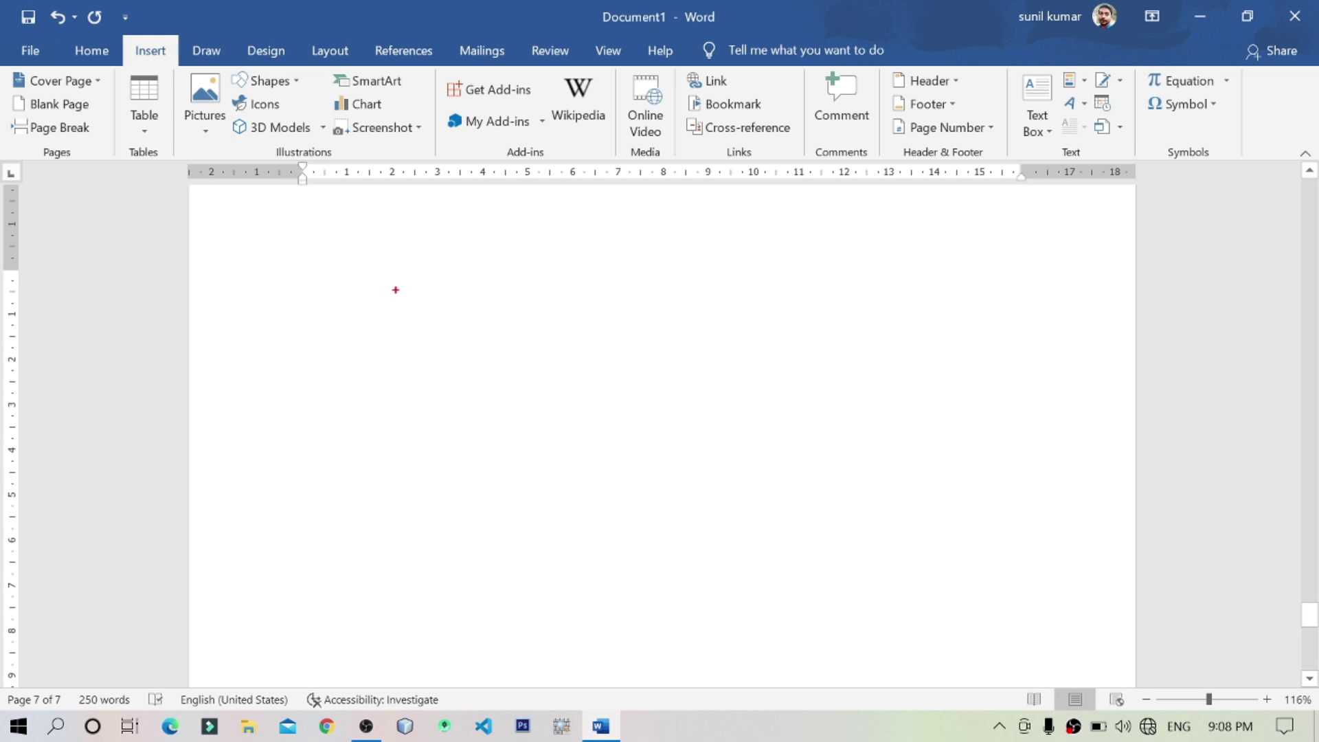
Step: Sketch three horizontal row boxes crossed by four vertical column boxes in red ink on the empty page
left_click_drag(368, 285, 857, 321)
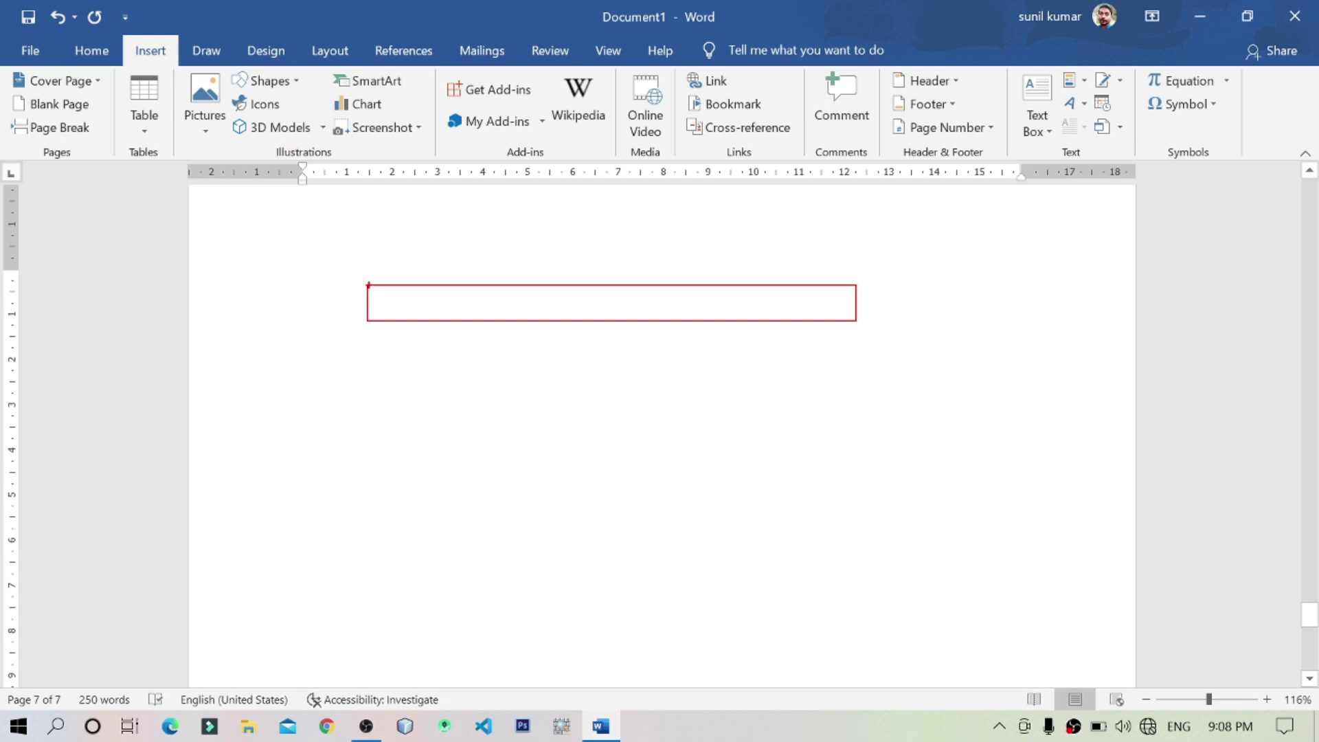
left_click_drag(367, 284, 417, 594)
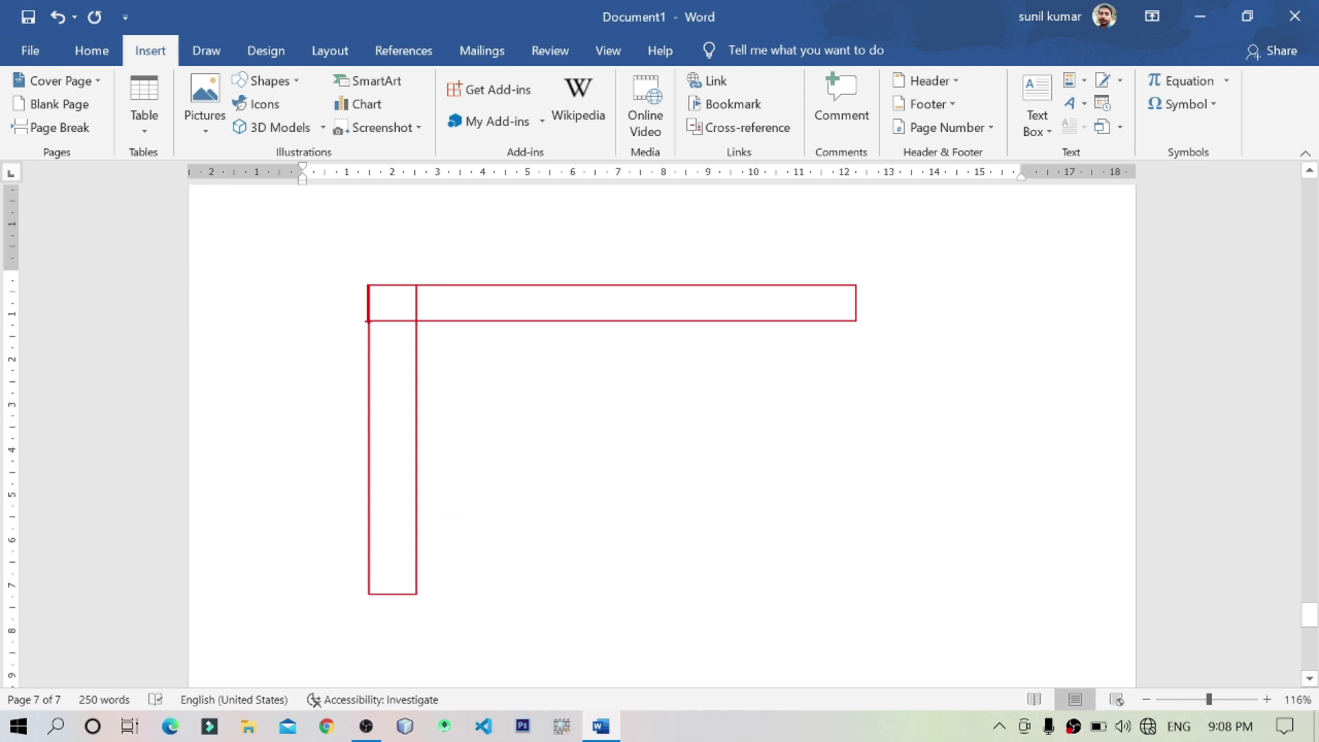
mouse_move(370, 322)
left_mouse_down()
mouse_move(524, 350)
mouse_move(550, 385)
mouse_move(839, 333)
mouse_move(827, 340)
left_mouse_up()
key("Escape")
left_click_drag(370, 321, 856, 358)
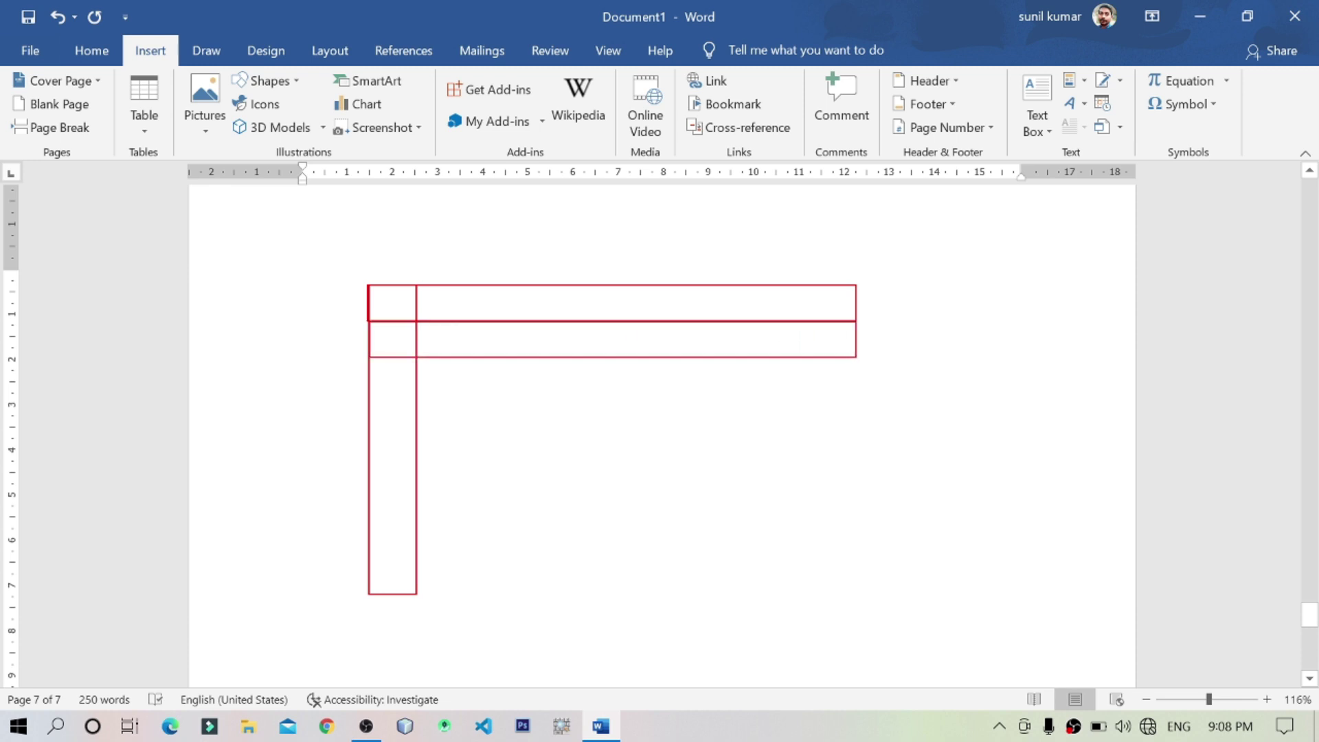
mouse_move(370, 358)
left_mouse_down()
mouse_move(679, 404)
mouse_move(870, 405)
mouse_move(859, 406)
left_mouse_up()
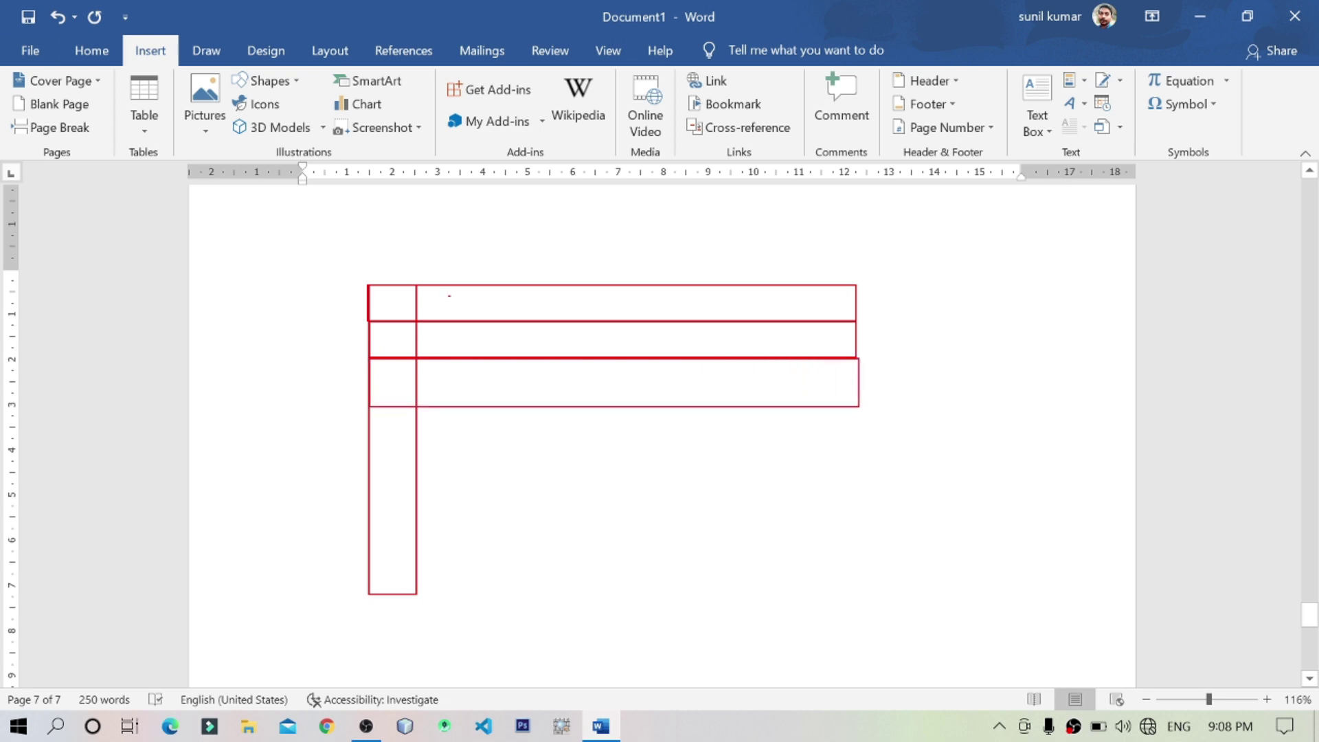
mouse_move(417, 287)
left_mouse_down()
mouse_move(494, 412)
mouse_move(493, 570)
mouse_move(461, 593)
left_mouse_up()
mouse_move(463, 283)
left_mouse_down()
mouse_move(495, 385)
mouse_move(503, 597)
left_mouse_up()
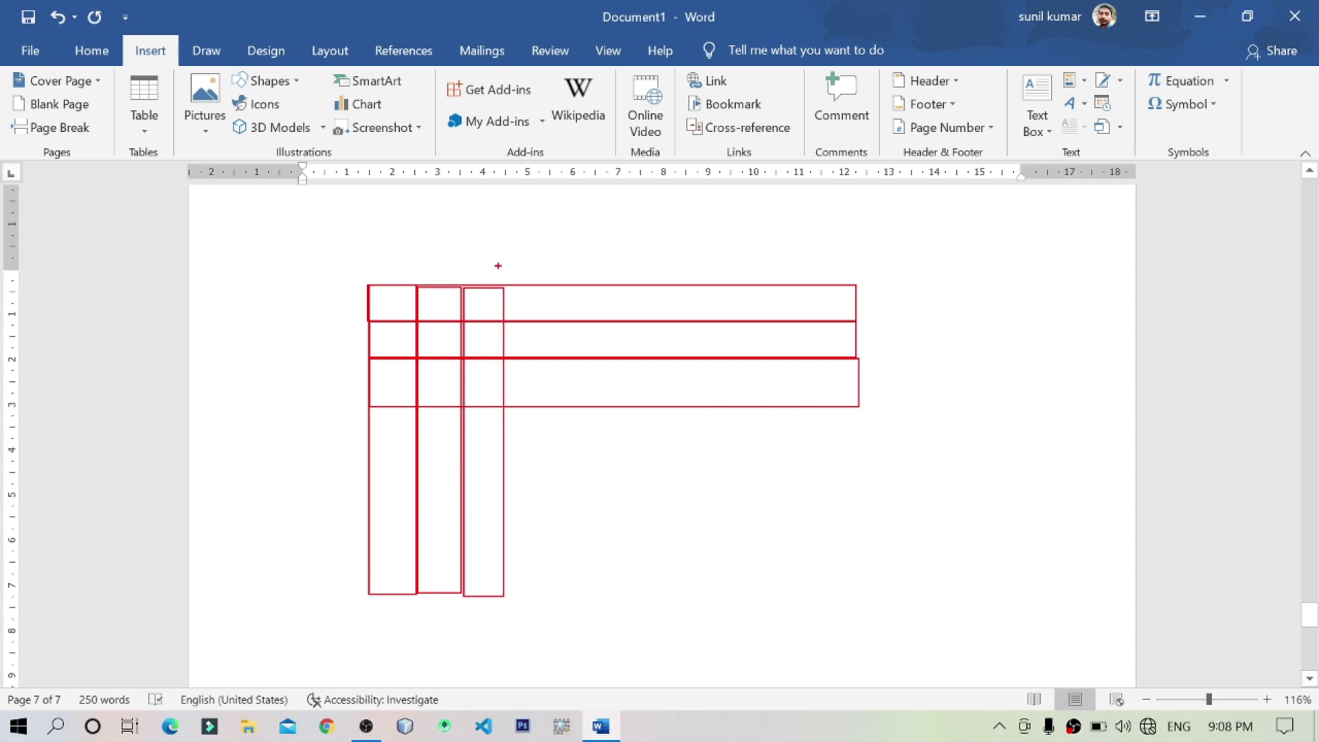
mouse_move(506, 287)
left_mouse_down()
mouse_move(559, 412)
mouse_move(567, 562)
mouse_move(536, 516)
mouse_move(555, 593)
left_mouse_up()
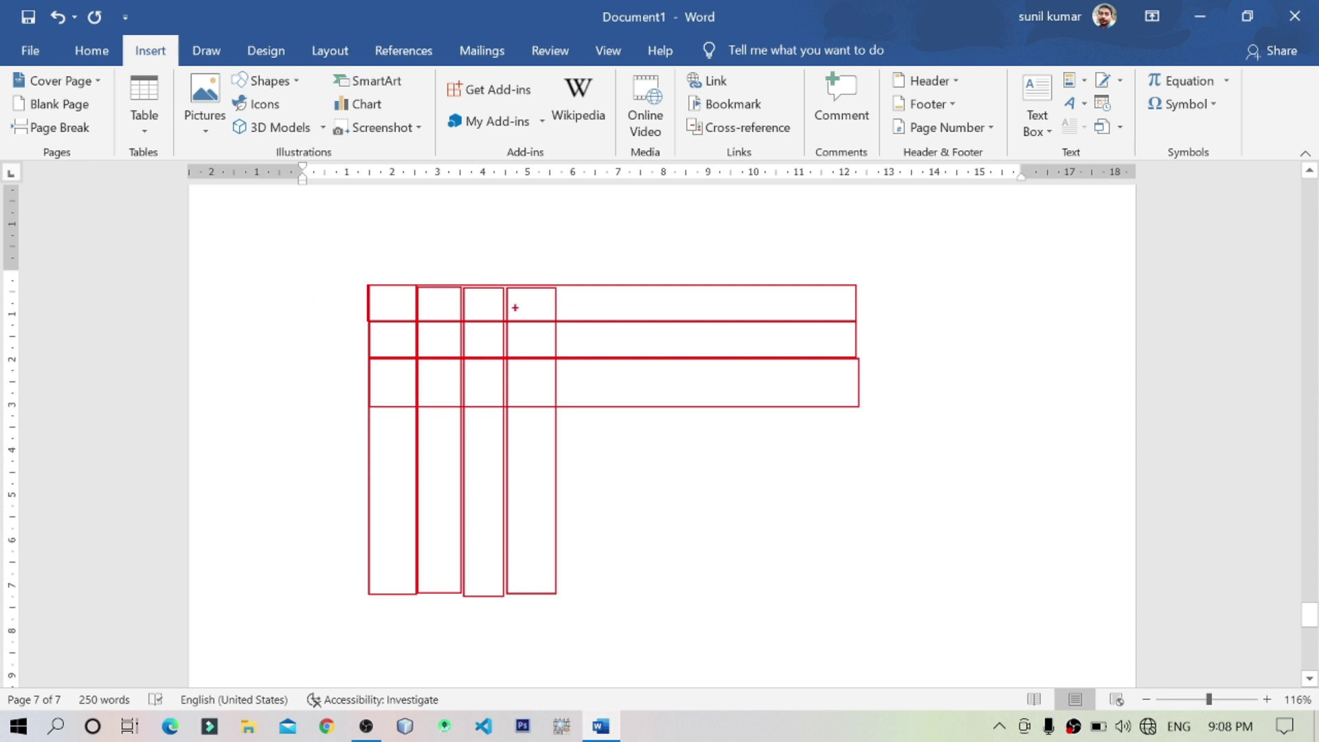
left_click_drag(397, 280, 397, 240)
mouse_move(316, 309)
left_mouse_down()
mouse_move(362, 304)
mouse_move(352, 314)
left_mouse_up()
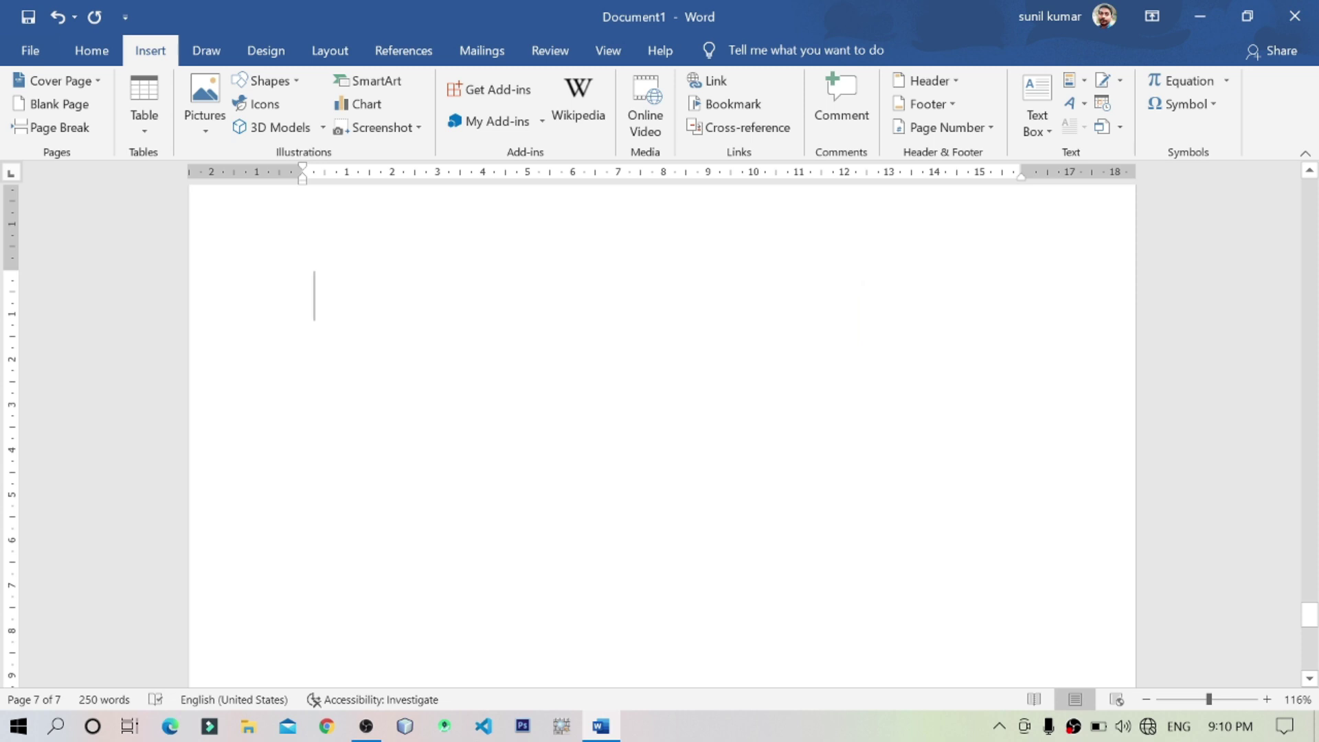
Step: Handwrite the column headings "Roll", "Nam" and "Add" in red ink across the empty page
mouse_move(416, 283)
left_mouse_down()
mouse_move(418, 323)
mouse_move(418, 303)
mouse_move(441, 323)
mouse_move(471, 302)
left_mouse_up()
left_click_drag(485, 283, 487, 313)
left_click_drag(615, 278, 618, 320)
mouse_move(613, 275)
left_mouse_down()
mouse_move(634, 309)
mouse_move(642, 265)
left_mouse_up()
mouse_move(663, 285)
left_mouse_down()
mouse_move(664, 311)
mouse_move(718, 286)
mouse_move(741, 295)
left_mouse_up()
mouse_move(839, 265)
left_mouse_down()
mouse_move(862, 307)
mouse_move(891, 305)
left_mouse_up()
mouse_move(917, 285)
left_mouse_down()
mouse_move(908, 306)
mouse_move(914, 261)
left_mouse_up()
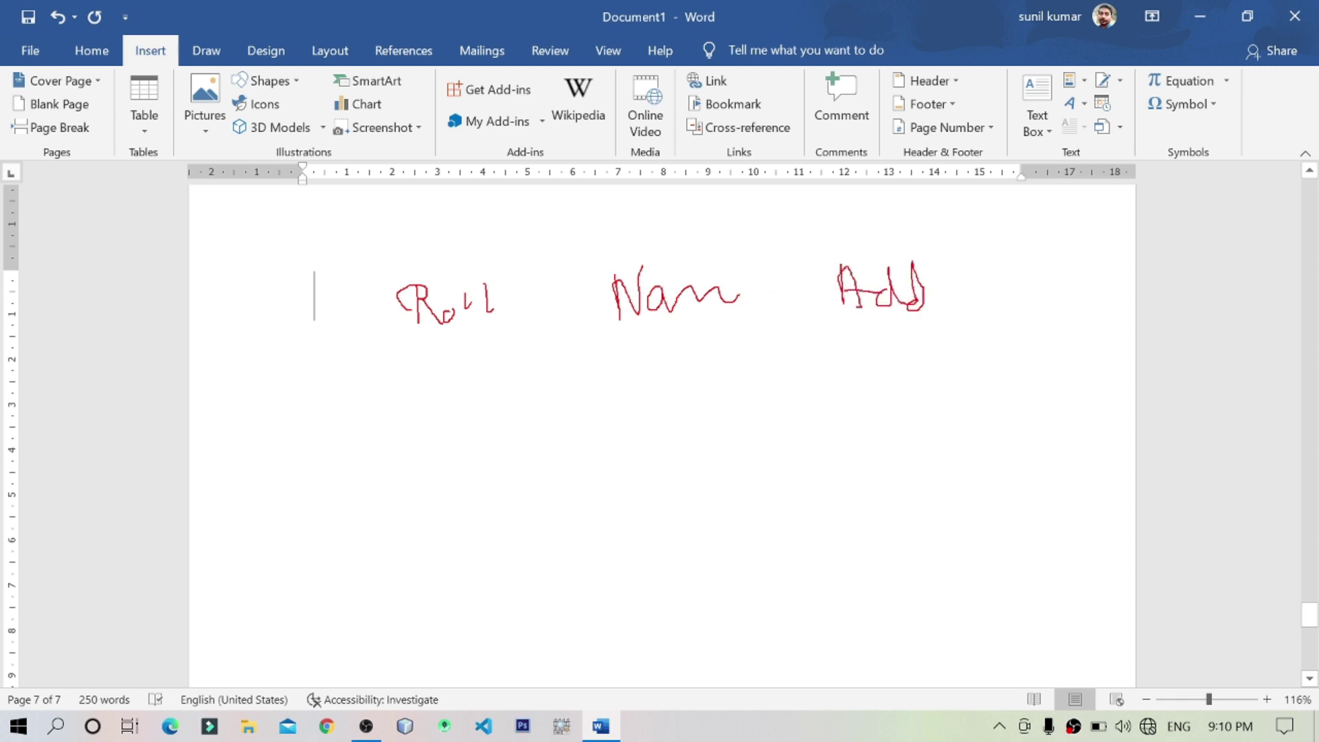
Step: Draw two column dividers and a line under the handwritten headings, and number the first column 1 to 4
mouse_move(509, 270)
left_mouse_down()
mouse_move(548, 560)
mouse_move(572, 534)
left_mouse_up()
left_click_drag(783, 268, 807, 486)
left_click_drag(355, 340, 972, 344)
left_click_drag(465, 365, 465, 390)
mouse_move(467, 414)
left_mouse_down()
mouse_move(490, 454)
mouse_move(484, 486)
left_mouse_up()
left_click_drag(473, 549, 487, 579)
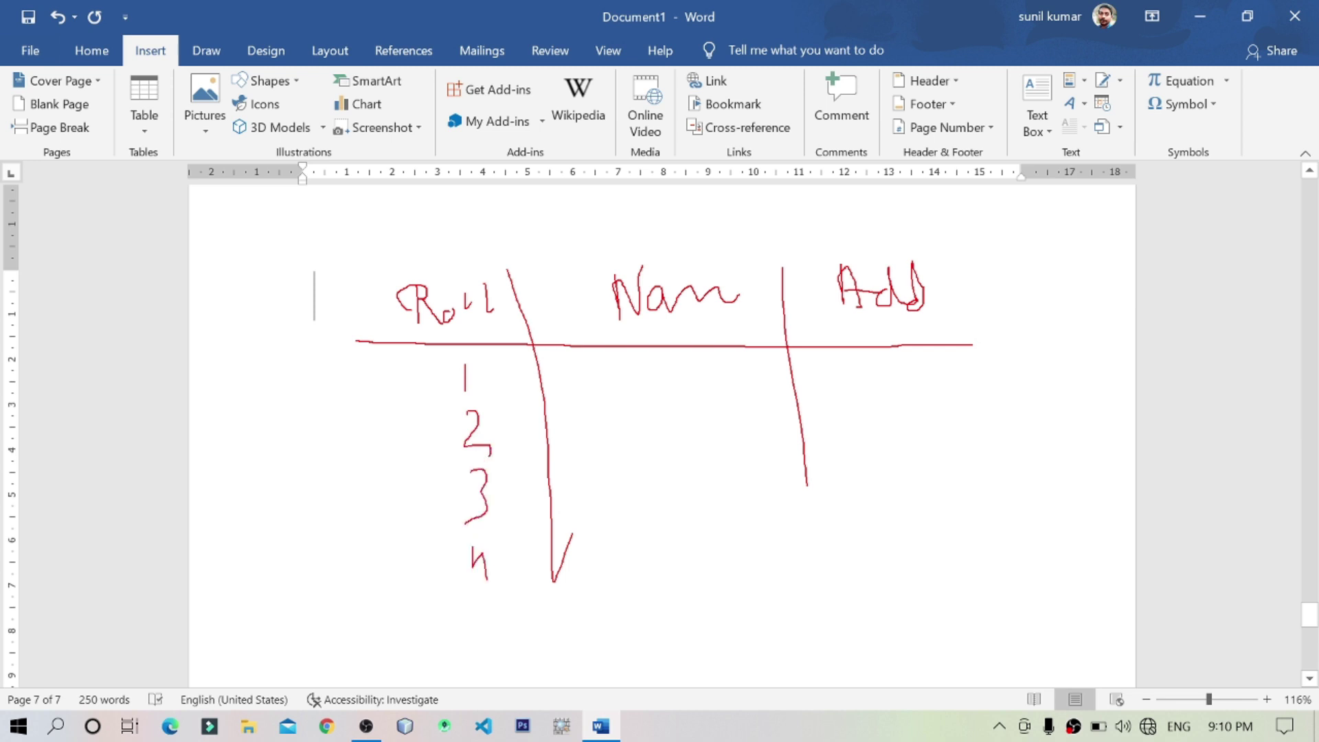
Step: Draw three lines separating the numbered rows and a rectangular border around the whole ink table
left_click_drag(399, 414, 917, 408)
left_click_drag(431, 476, 887, 465)
mouse_move(361, 557)
left_mouse_down()
mouse_move(851, 555)
mouse_move(939, 541)
left_mouse_up()
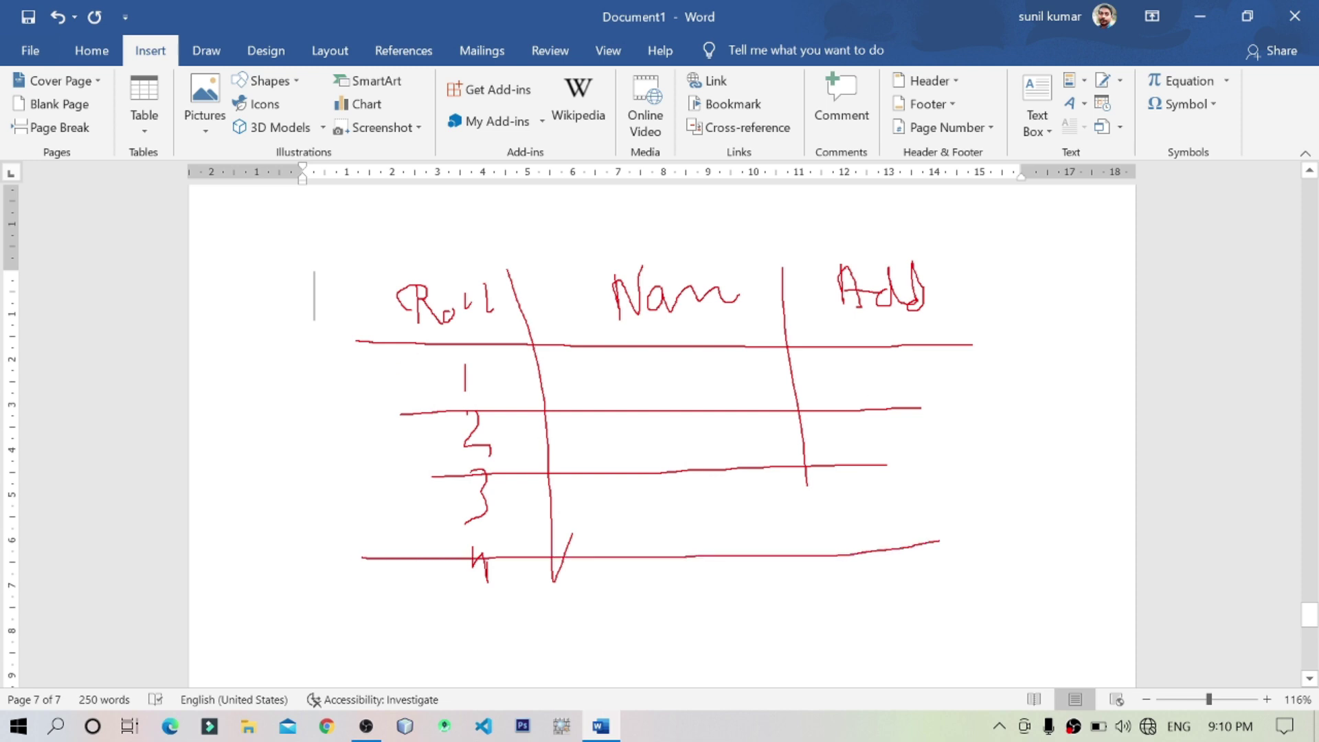
mouse_move(366, 268)
left_mouse_down()
mouse_move(524, 448)
mouse_move(931, 567)
mouse_move(949, 599)
left_mouse_up()
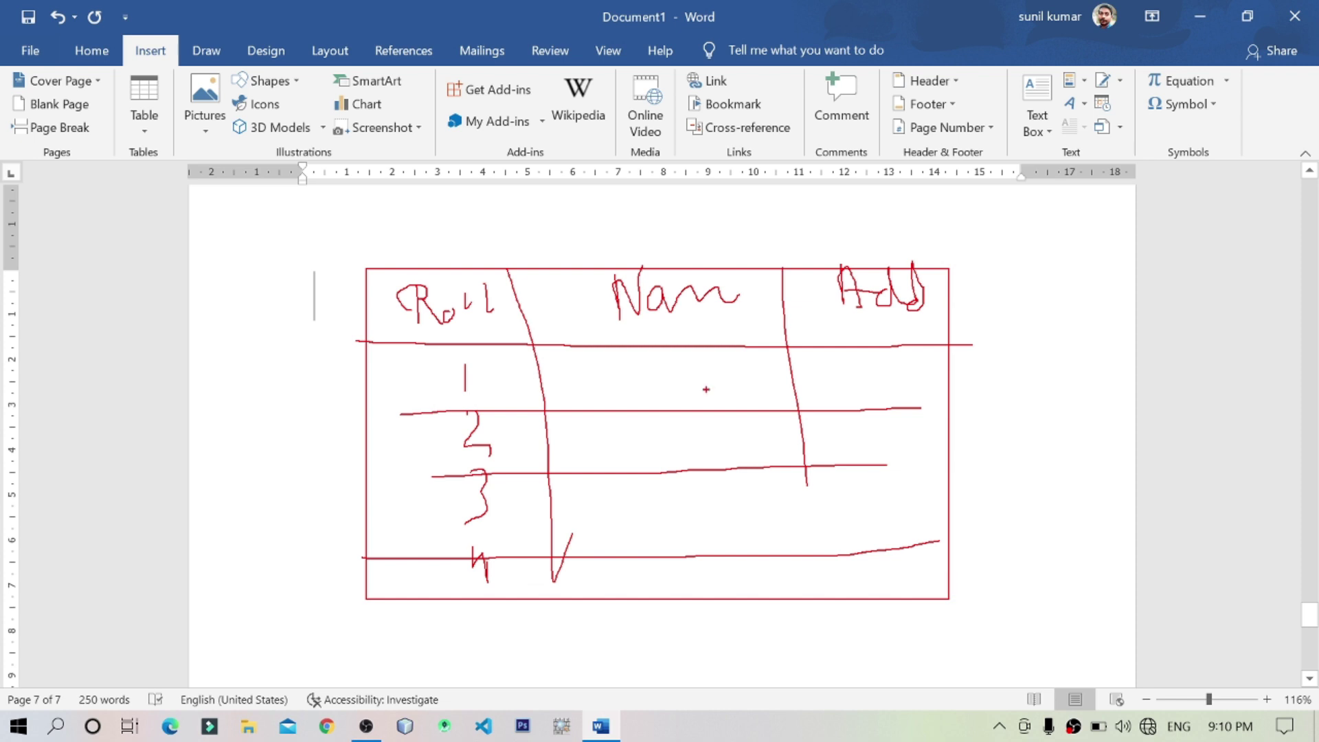
Step: Mark the three ink columns with arrows below and the letter C, and extend the second divider to the border
left_click_drag(467, 588, 467, 630)
left_click_drag(686, 582, 687, 620)
left_click_drag(889, 588, 896, 625)
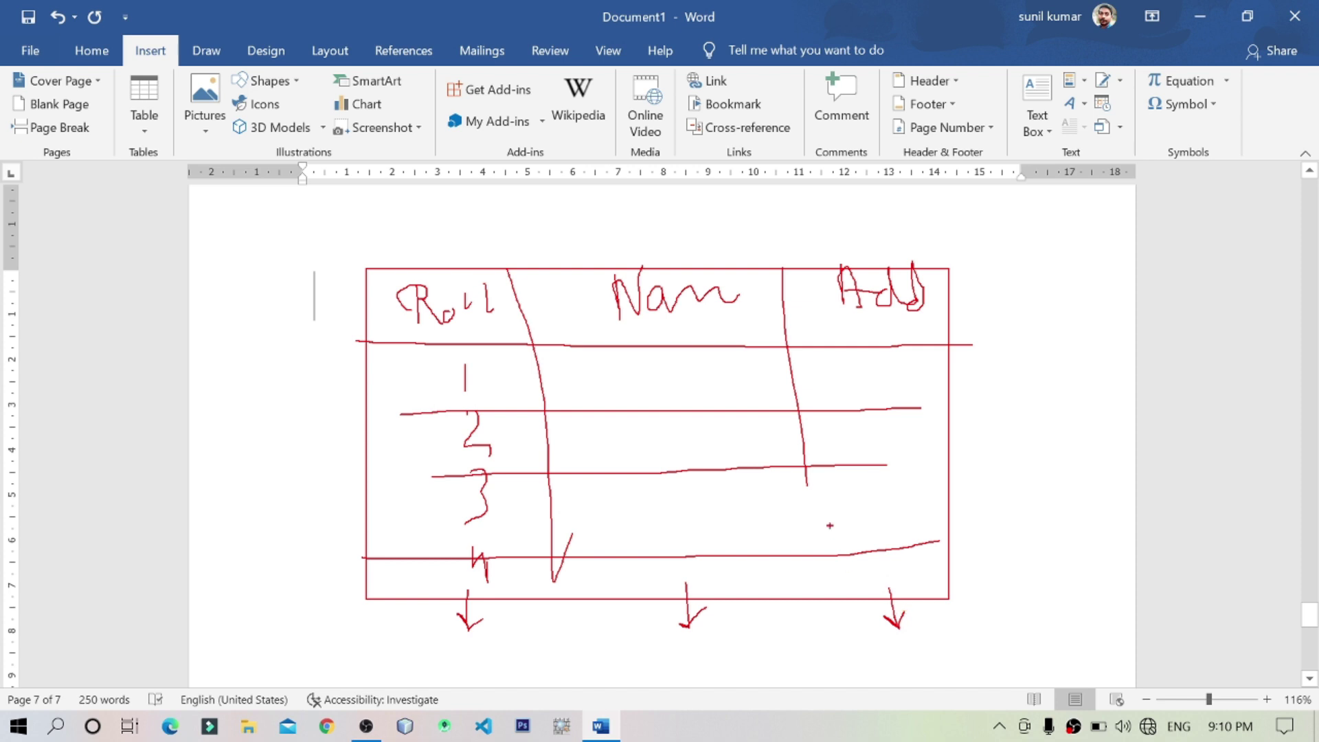
left_click_drag(808, 480, 810, 589)
mouse_move(475, 640)
left_mouse_down()
mouse_move(459, 644)
mouse_move(489, 678)
left_mouse_up()
left_click_drag(696, 646, 720, 664)
mouse_move(920, 648)
left_mouse_down()
mouse_move(893, 654)
mouse_move(919, 669)
left_mouse_up()
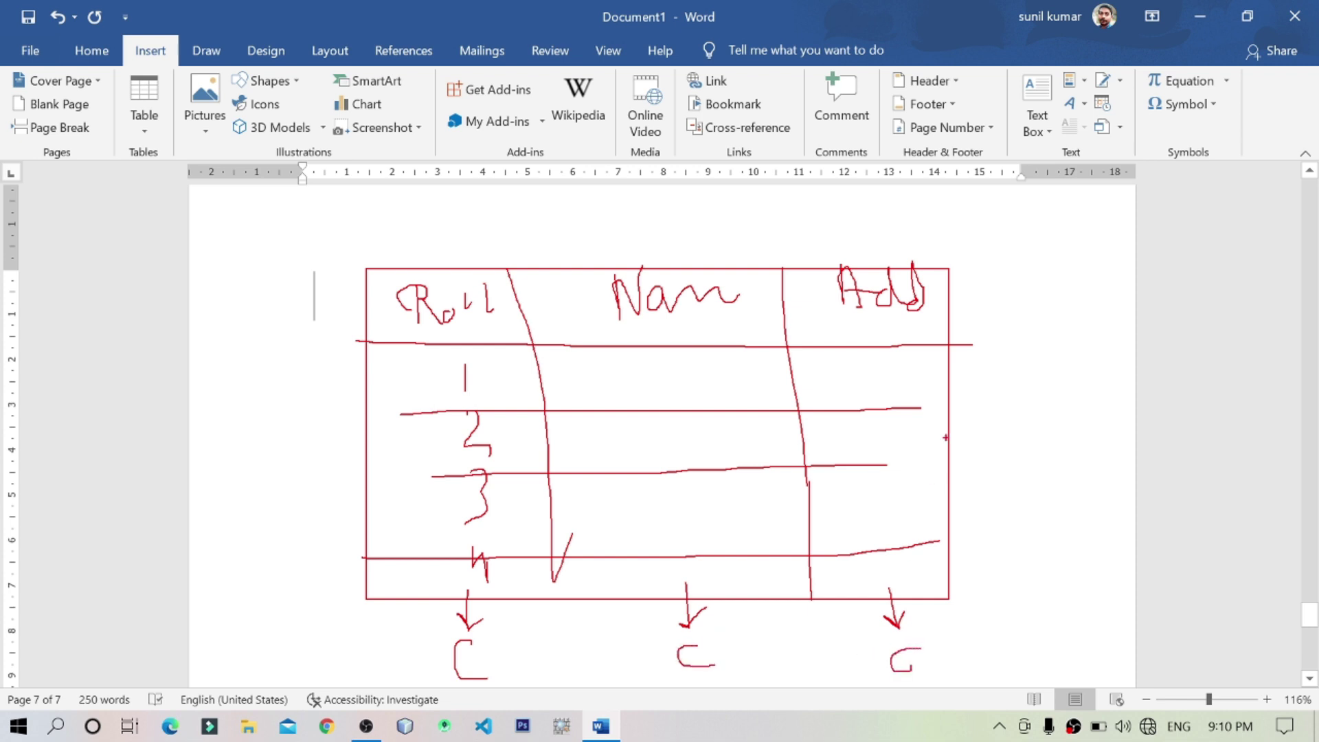
Step: Extend the row lines to the border and mark the first four ink rows with arrows and the letter R
left_click_drag(919, 411, 960, 414)
left_click_drag(887, 467, 946, 465)
left_click_drag(919, 323, 995, 322)
mouse_move(983, 313)
left_mouse_down()
mouse_move(1004, 321)
mouse_move(993, 337)
mouse_move(1021, 342)
mouse_move(1036, 320)
mouse_move(1024, 334)
mouse_move(1054, 351)
left_mouse_up()
mouse_move(935, 388)
left_mouse_down()
mouse_move(983, 386)
mouse_move(999, 404)
left_mouse_up()
mouse_move(1019, 384)
left_mouse_down()
mouse_move(1021, 405)
mouse_move(1023, 392)
mouse_move(1035, 404)
left_mouse_up()
left_click_drag(940, 448, 1004, 455)
left_click_drag(1004, 429, 1029, 465)
left_click_drag(931, 505, 990, 524)
left_click_drag(989, 496, 1017, 535)
Step: Mark the last ink row with an arrow, undo the faulty strokes and redraw the remaining row and column marks
mouse_move(946, 568)
left_mouse_down()
mouse_move(990, 571)
mouse_move(991, 610)
mouse_move(1020, 605)
left_mouse_up()
mouse_move(1016, 592)
left_mouse_down()
mouse_move(991, 489)
mouse_move(1014, 517)
left_mouse_up()
key("ctrl+z")
key("ctrl+z")
key("ctrl+z")
key("ctrl+z")
key("ctrl+z")
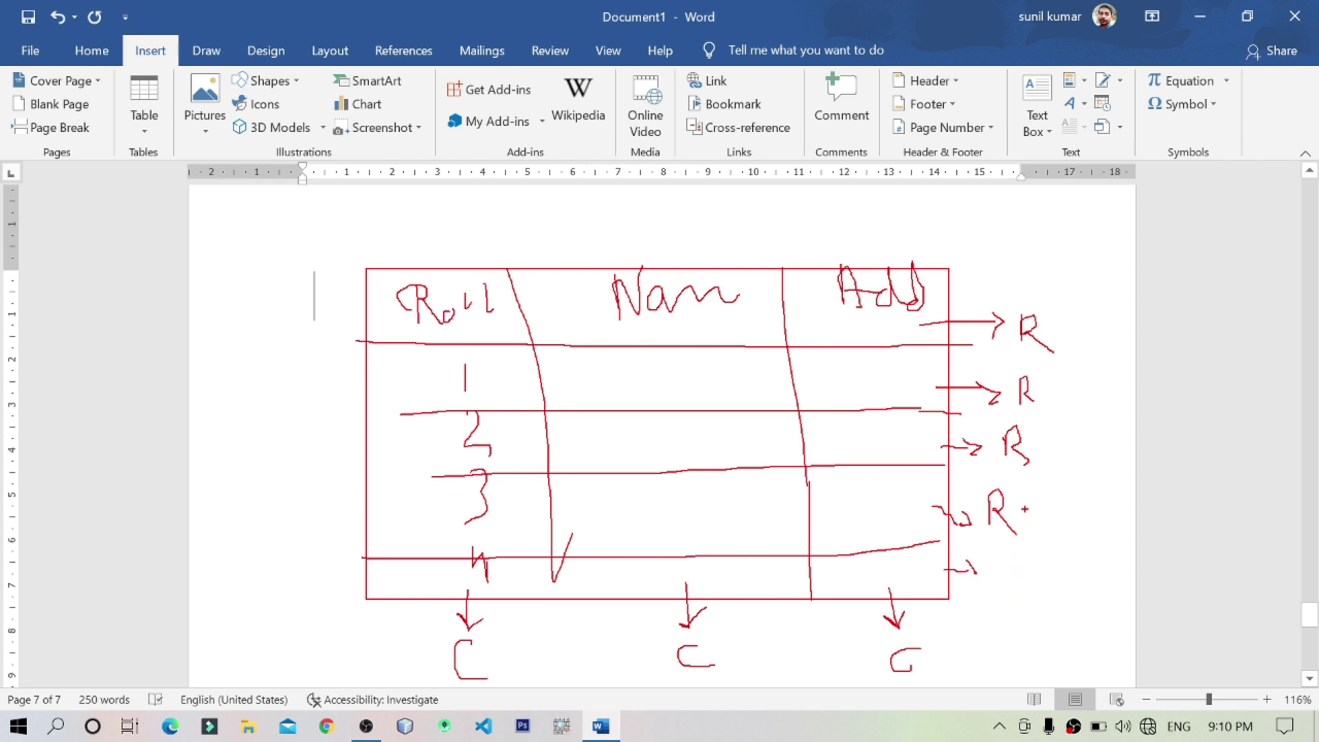
mouse_move(1005, 569)
left_mouse_down()
mouse_move(1006, 604)
mouse_move(1032, 561)
mouse_move(1031, 595)
mouse_move(961, 592)
left_mouse_up()
left_click_drag(1033, 225, 1058, 293)
mouse_move(792, 632)
left_mouse_down()
mouse_move(816, 661)
mouse_move(792, 667)
left_mouse_up()
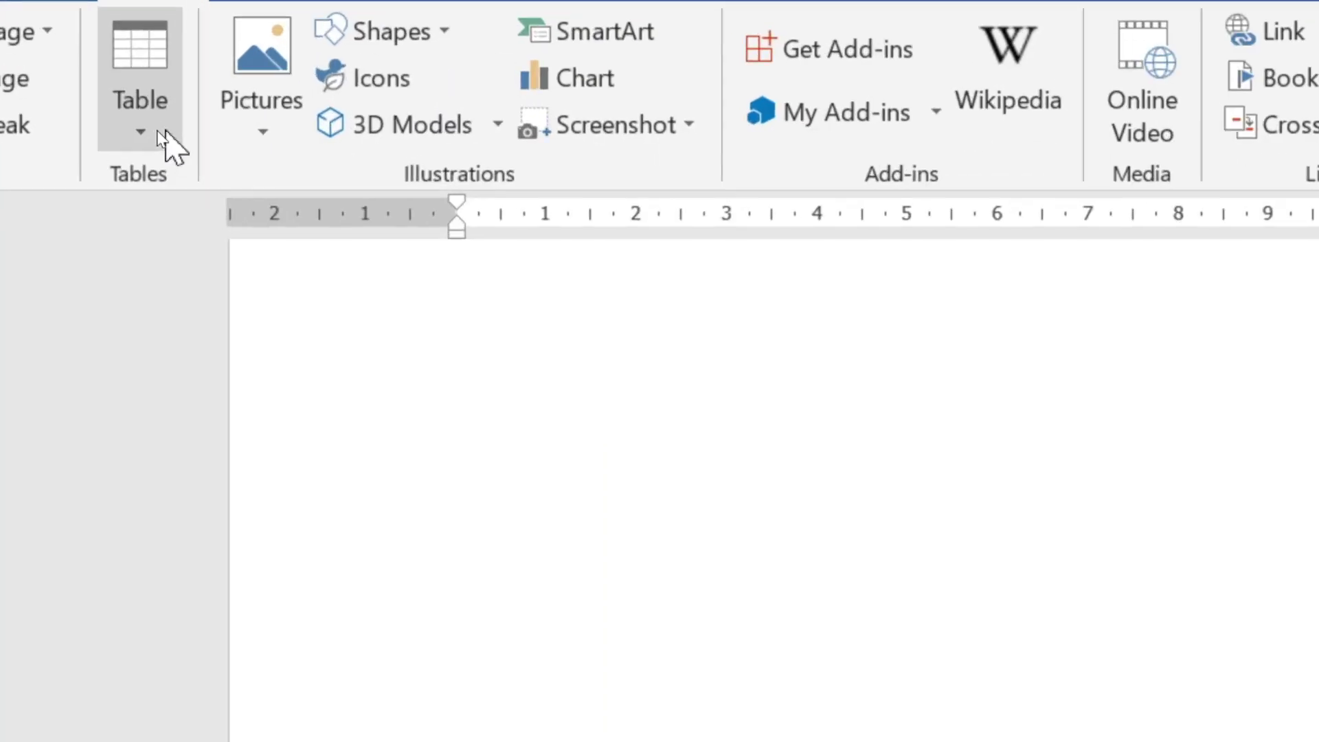
Step: Insert a table with three columns and four rows on the empty last page
left_click(159, 132)
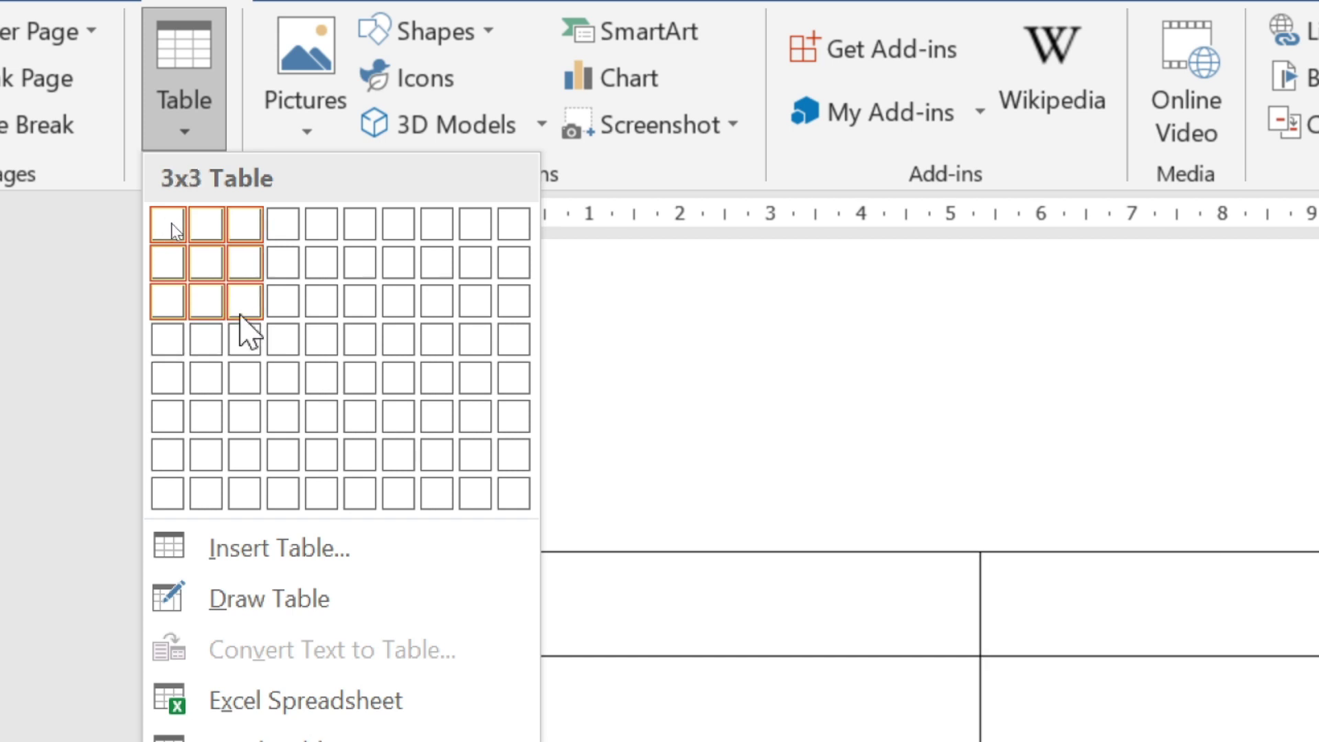
left_click(237, 343)
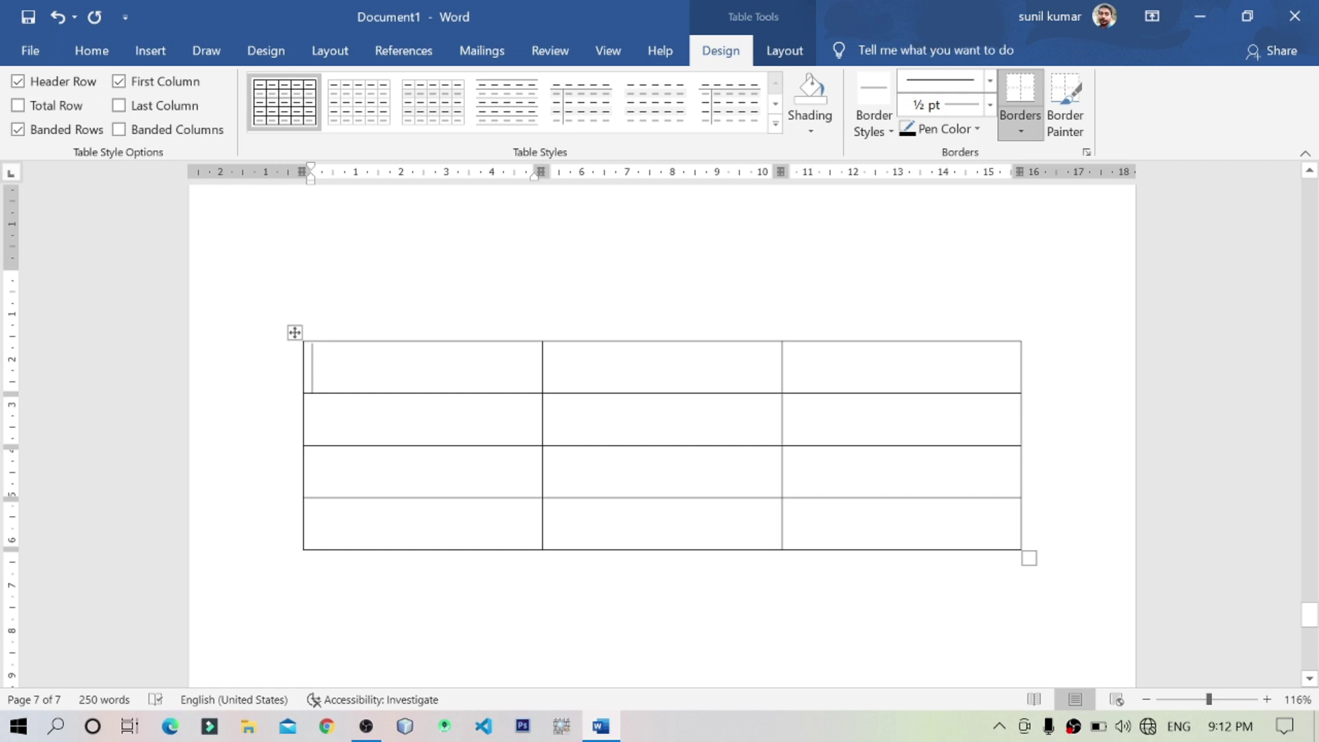
Step: Enter the headings "Roll", "Name" and "Address" in the table's first row
type("Ramm")
key("BackSpace")
key("BackSpace")
type("ll")
key("BackSpace")
key("BackSpace")
key("BackSpace")
type("oll")
key("Tab")
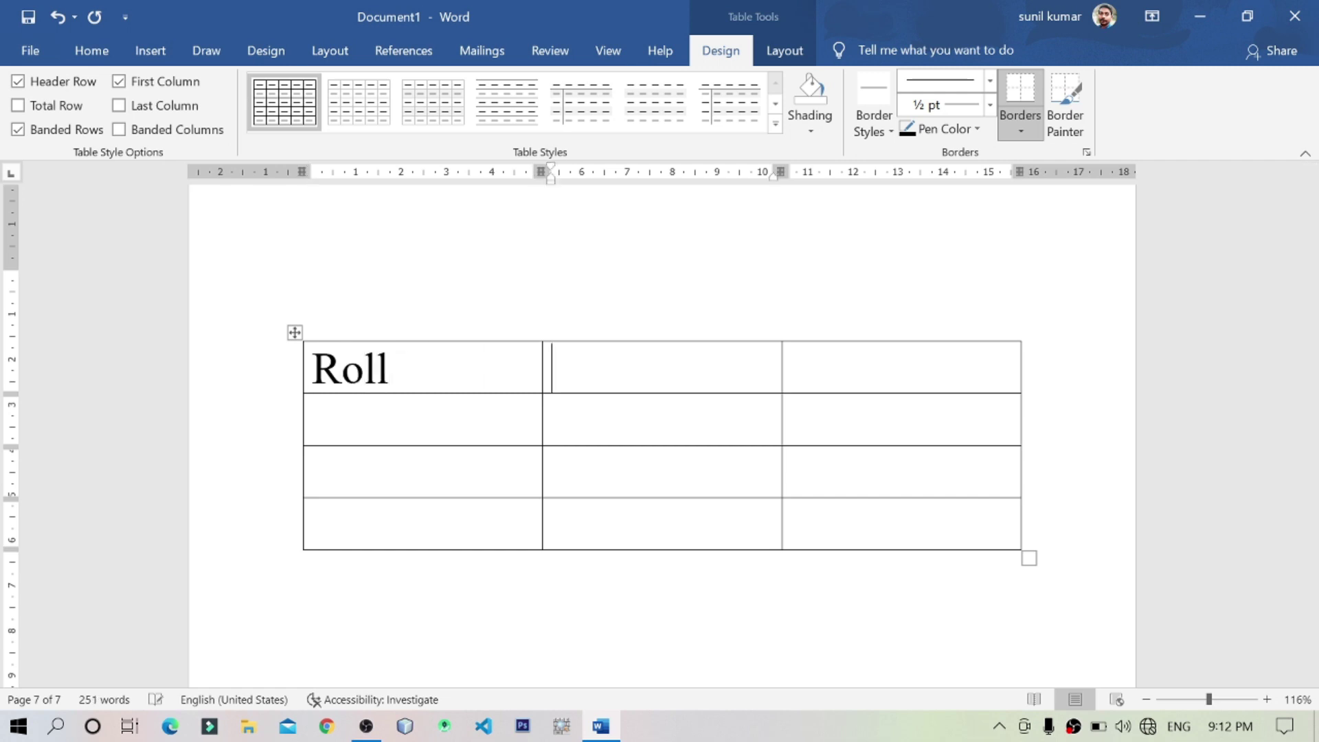
type("Name")
key("Tab")
type("Address")
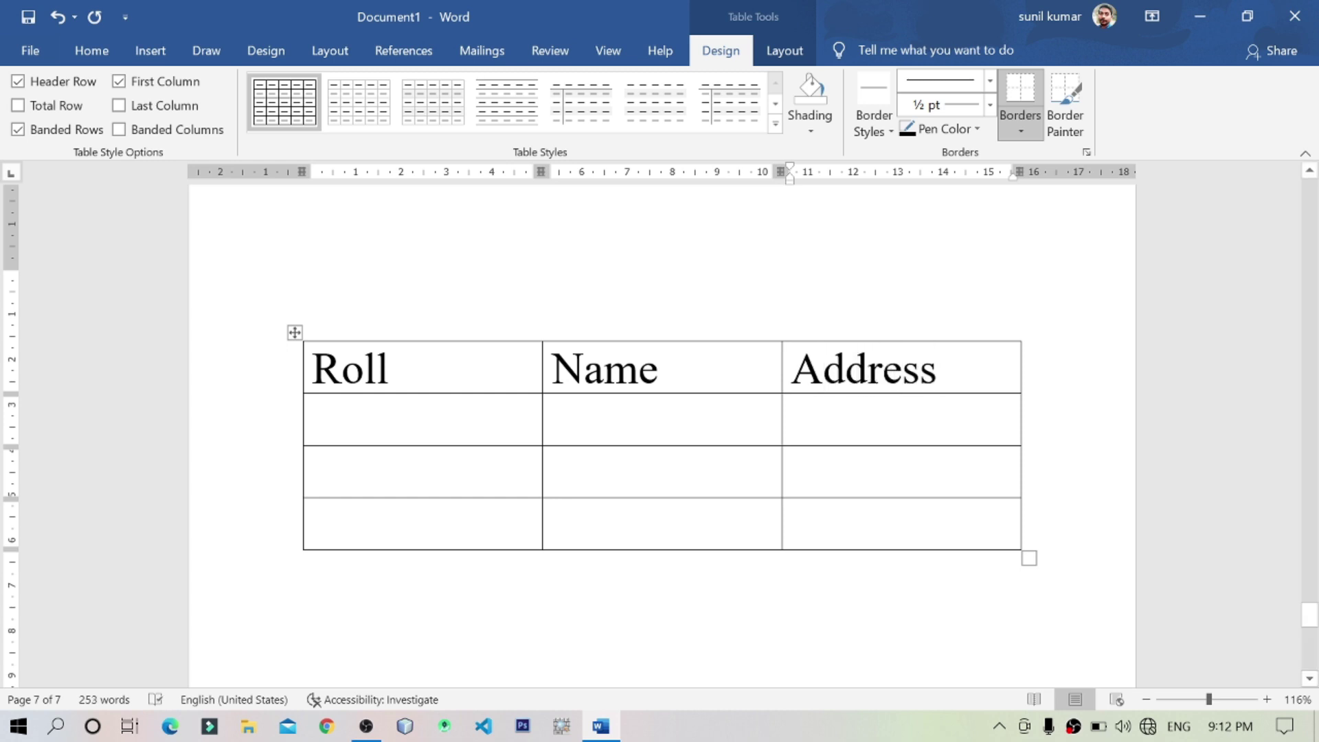
Step: Fill the table's second row with roll number 1, the first student's name and the address "Delhi"
left_click(503, 429)
type("1")
key("Tab")
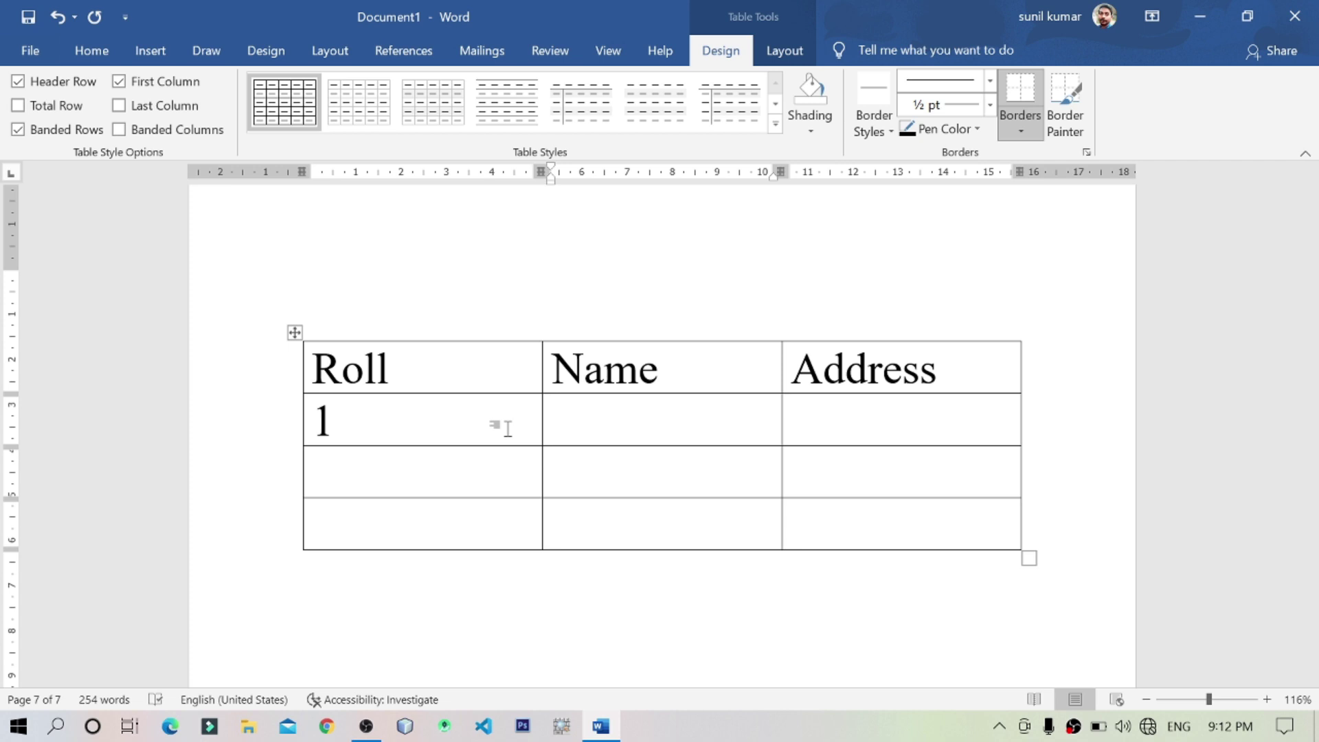
type("mohna")
key("Return")
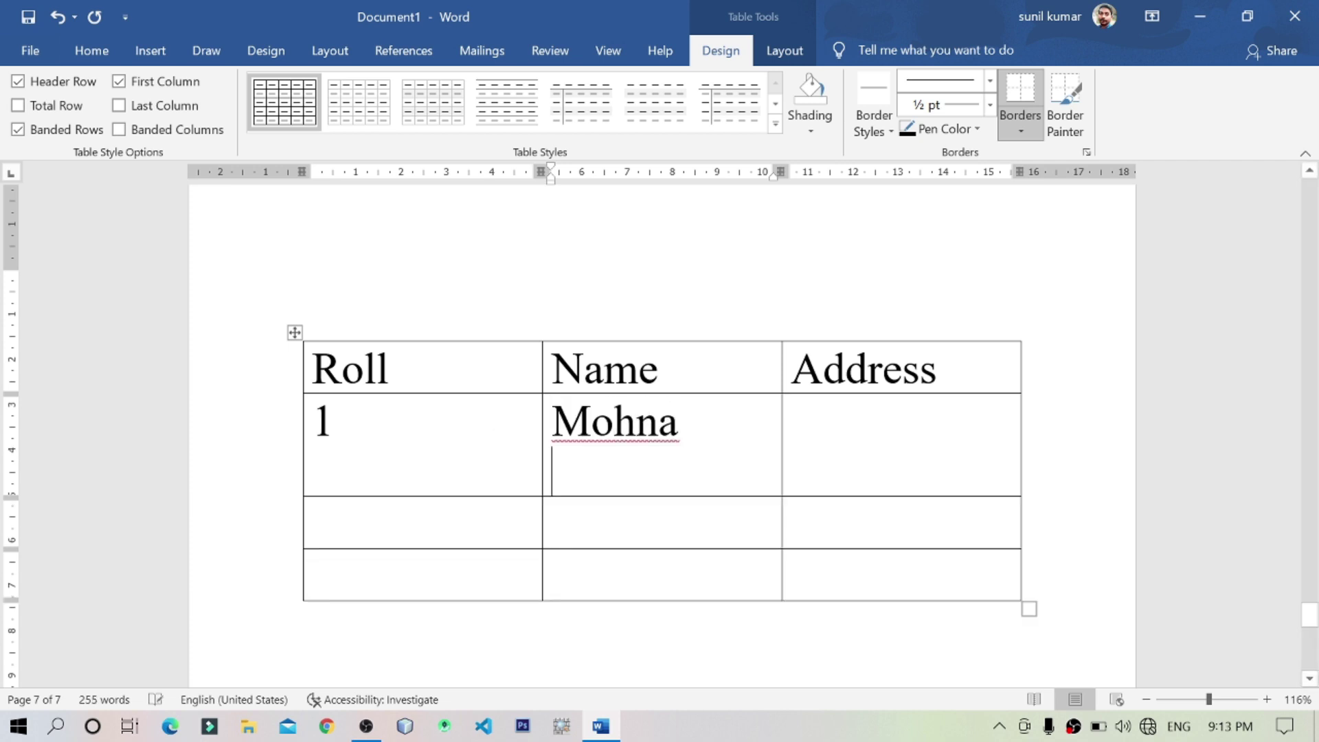
key("BackSpace")
left_click(792, 421)
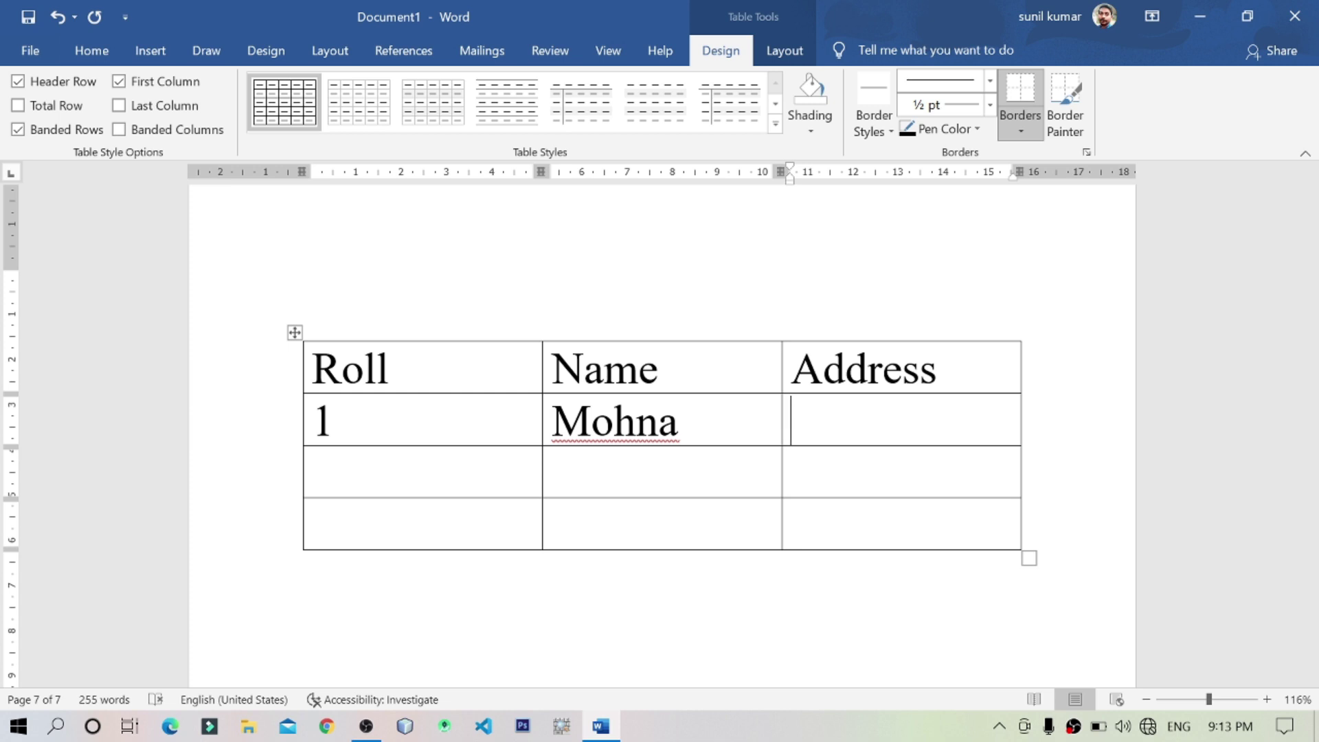
type("Delhi")
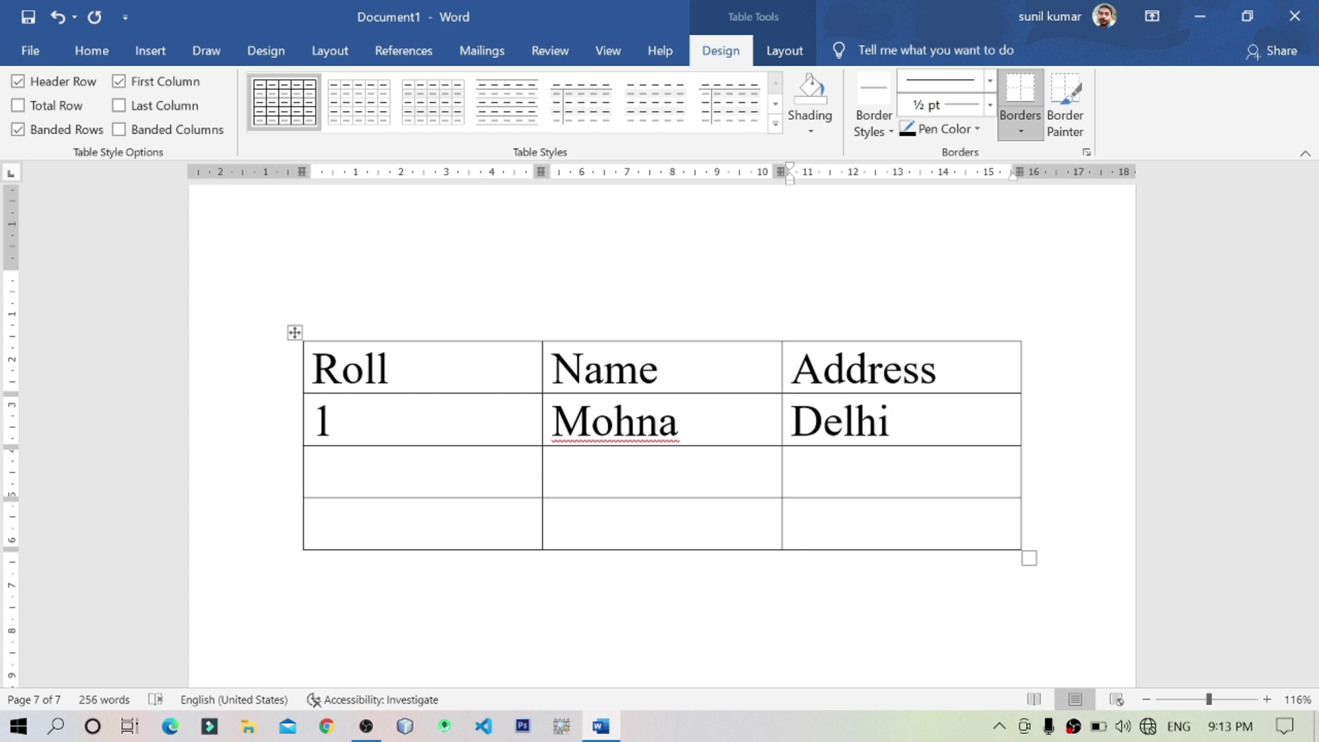
Step: Fill the table's third row with roll number 2, the second student's name and the address "Patan"
left_click(315, 472)
type("2")
key("Tab")
type("Deepka")
key("Tab")
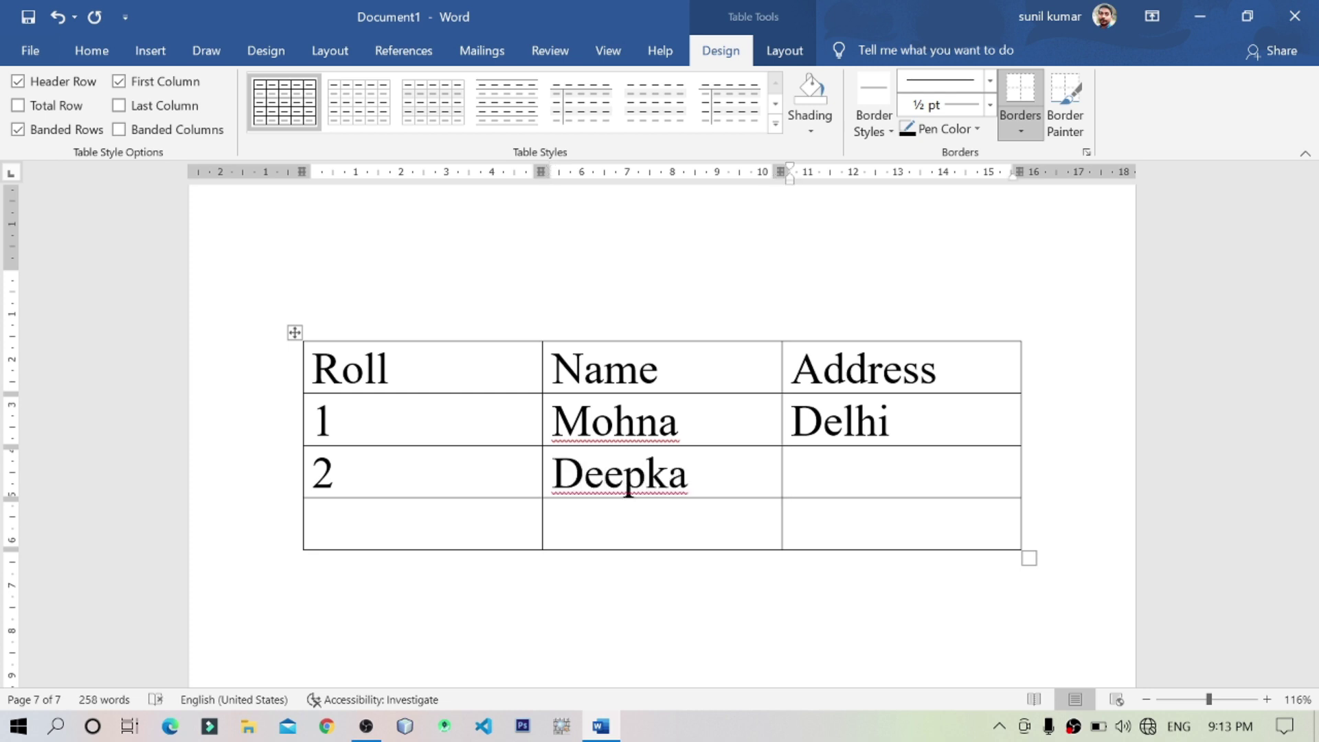
type("Pag")
key("BackSpace")
type("tan")
key("Tab")
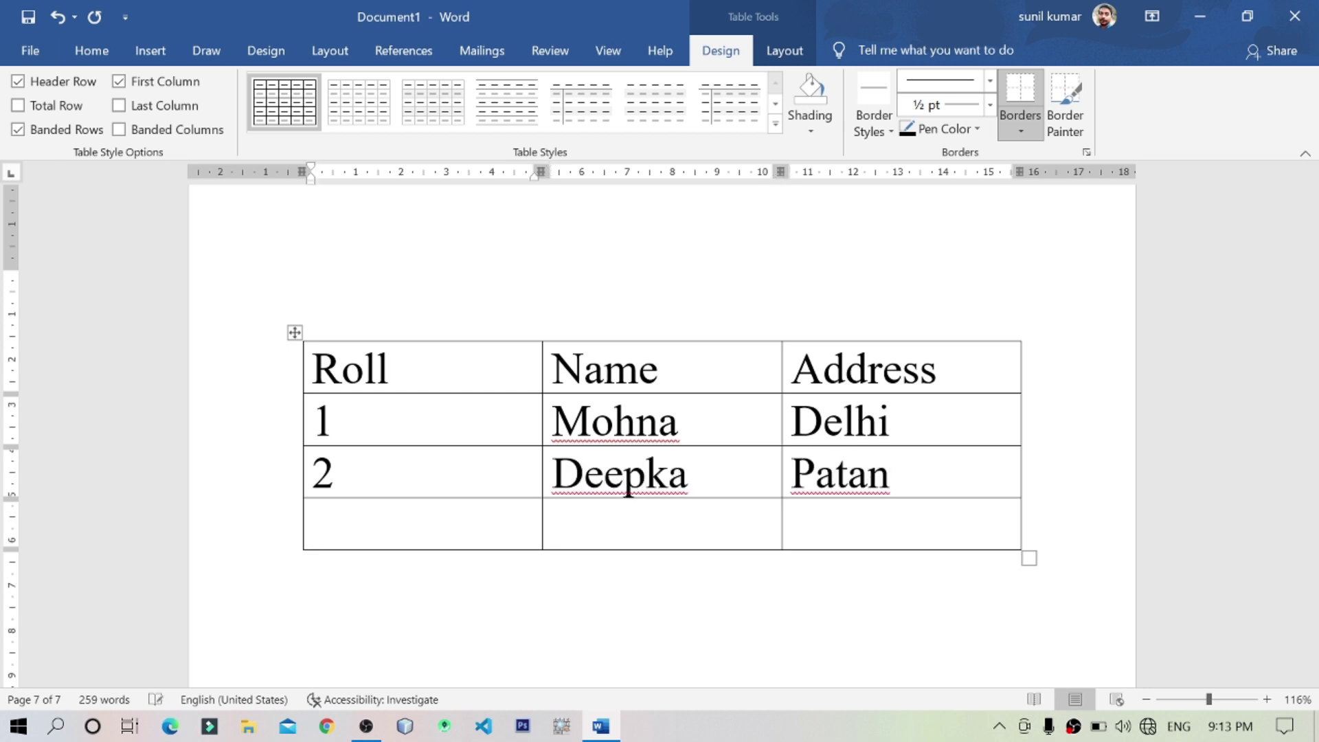
Step: Correct the address in the table's third row to "Patna"
key("Left")
key("Left")
key("BackSpace")
key("ctrl+End")
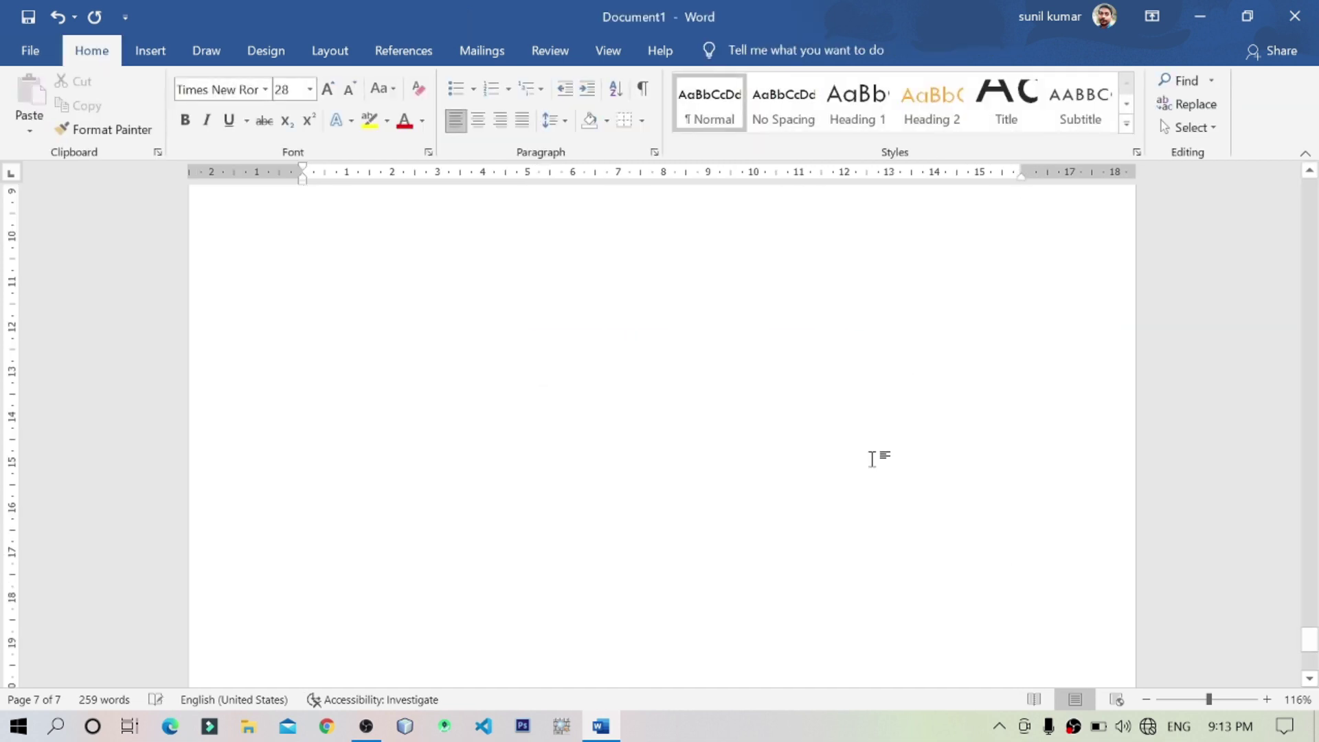
key("shift+F5")
key("End")
type("a")
key("Tab")
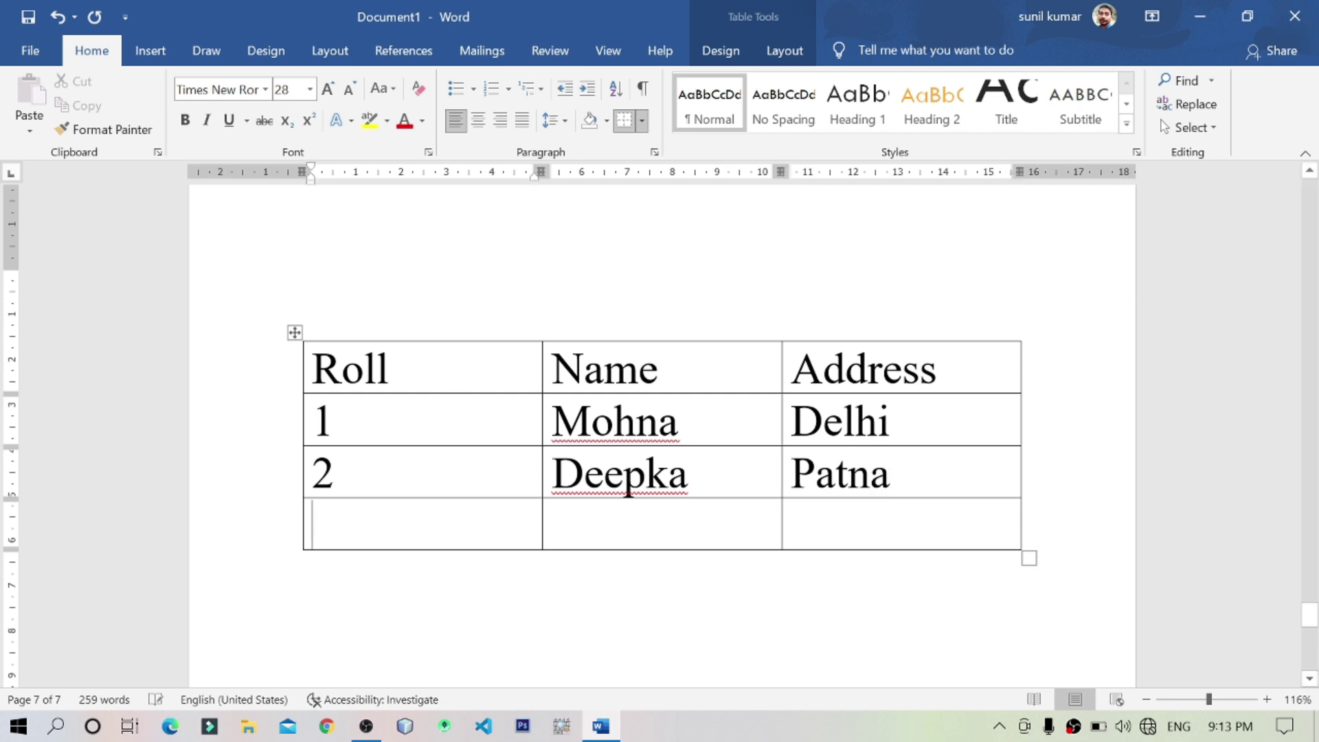
Step: Fill the table's fourth row with roll number 3, the third student's name and the address "Gorakhpur"
type("3")
key("Tab")
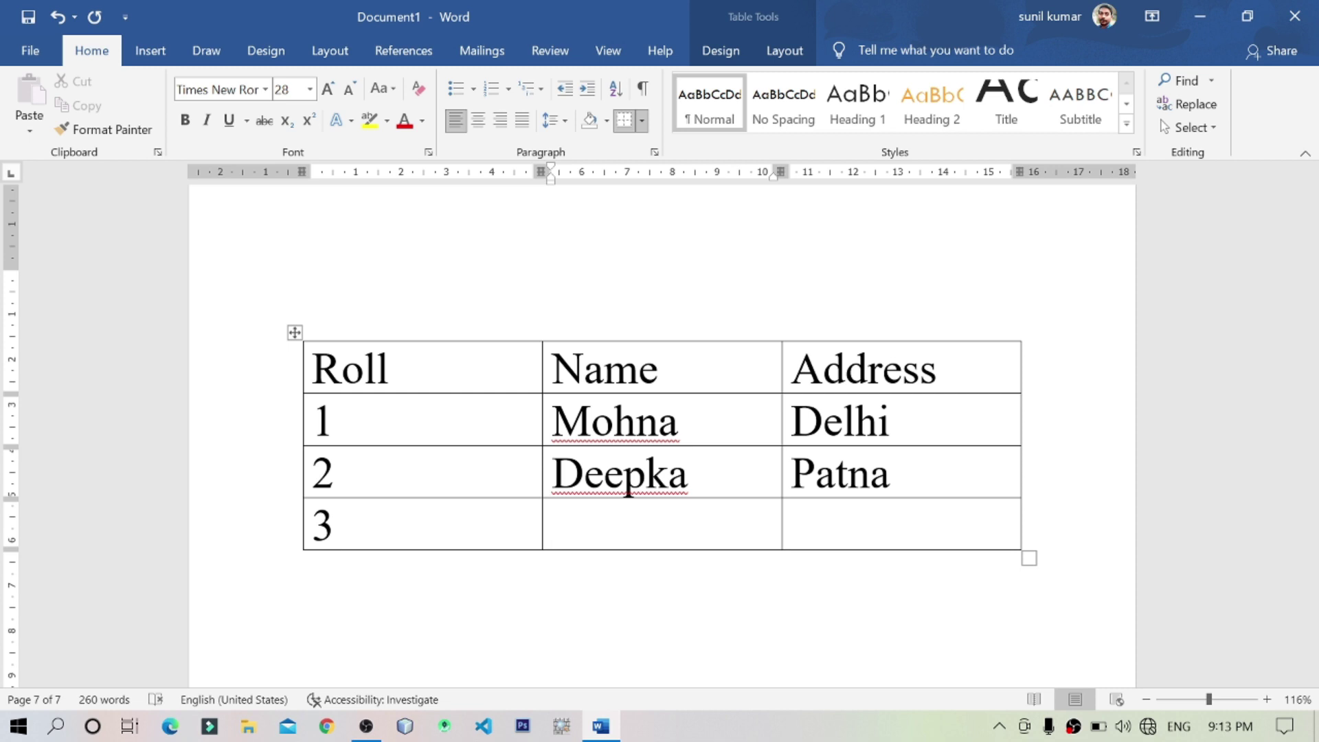
type("Vishal")
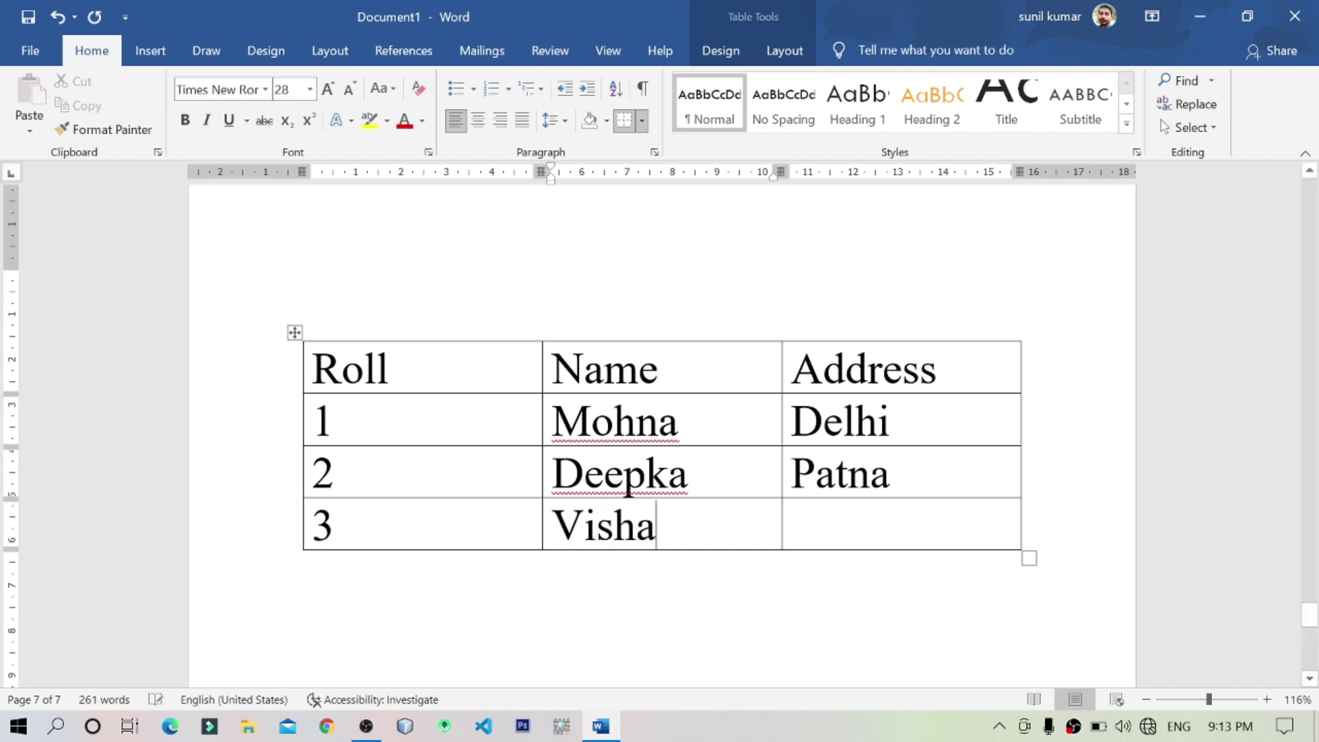
key("Tab")
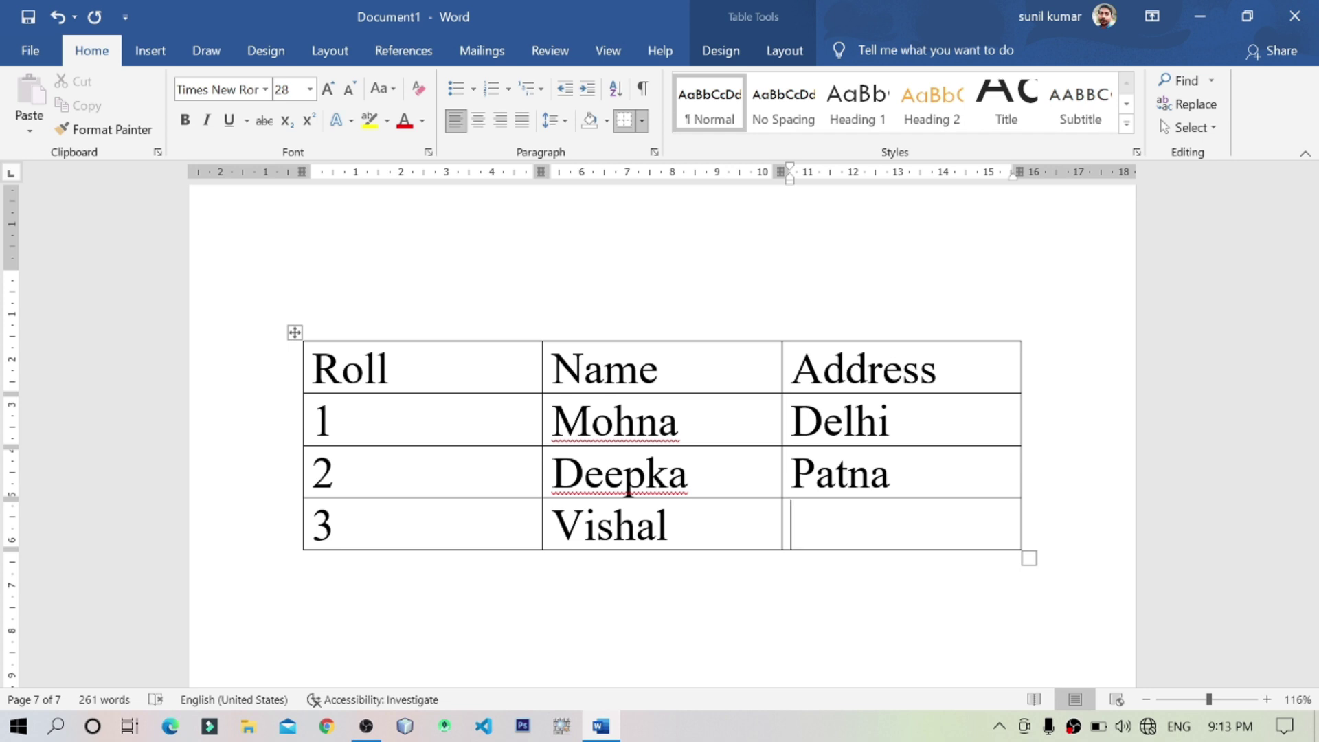
type("Gorakhpur")
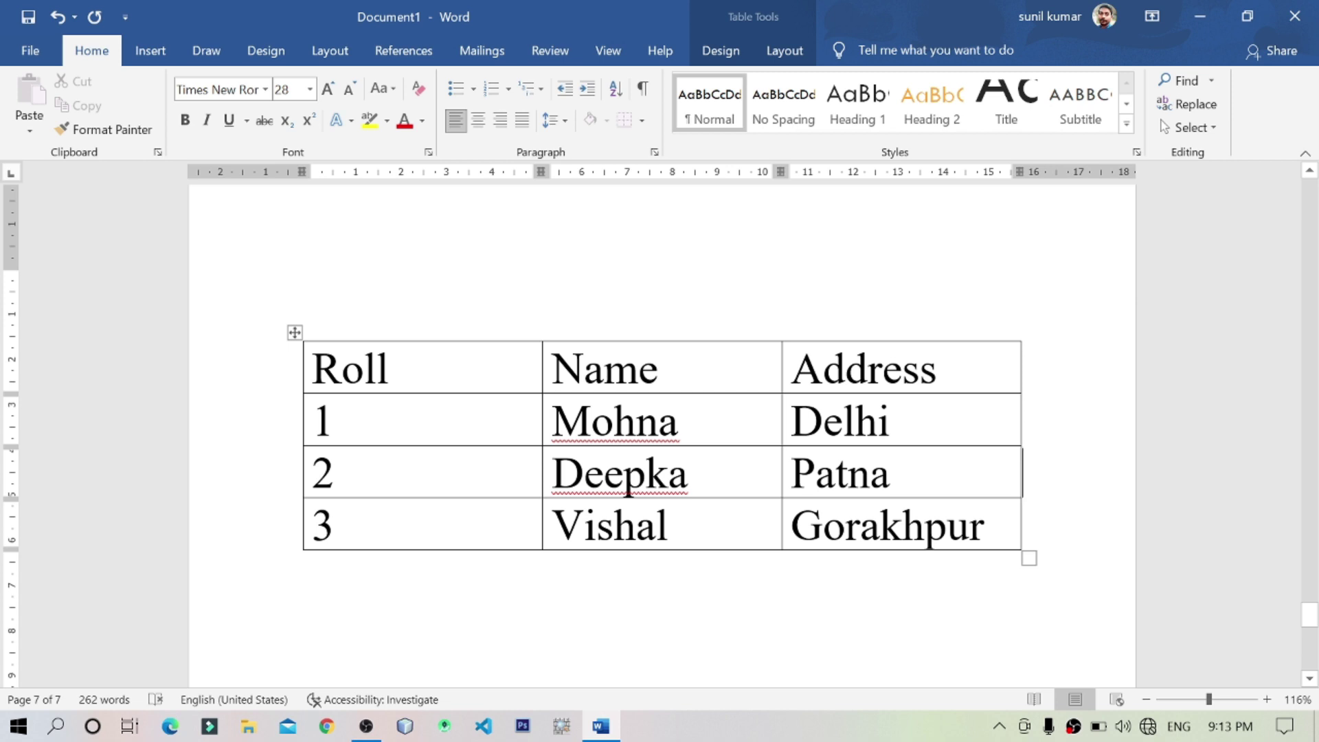
Step: Preview the available styles on the student table without applying one
left_click(502, 426)
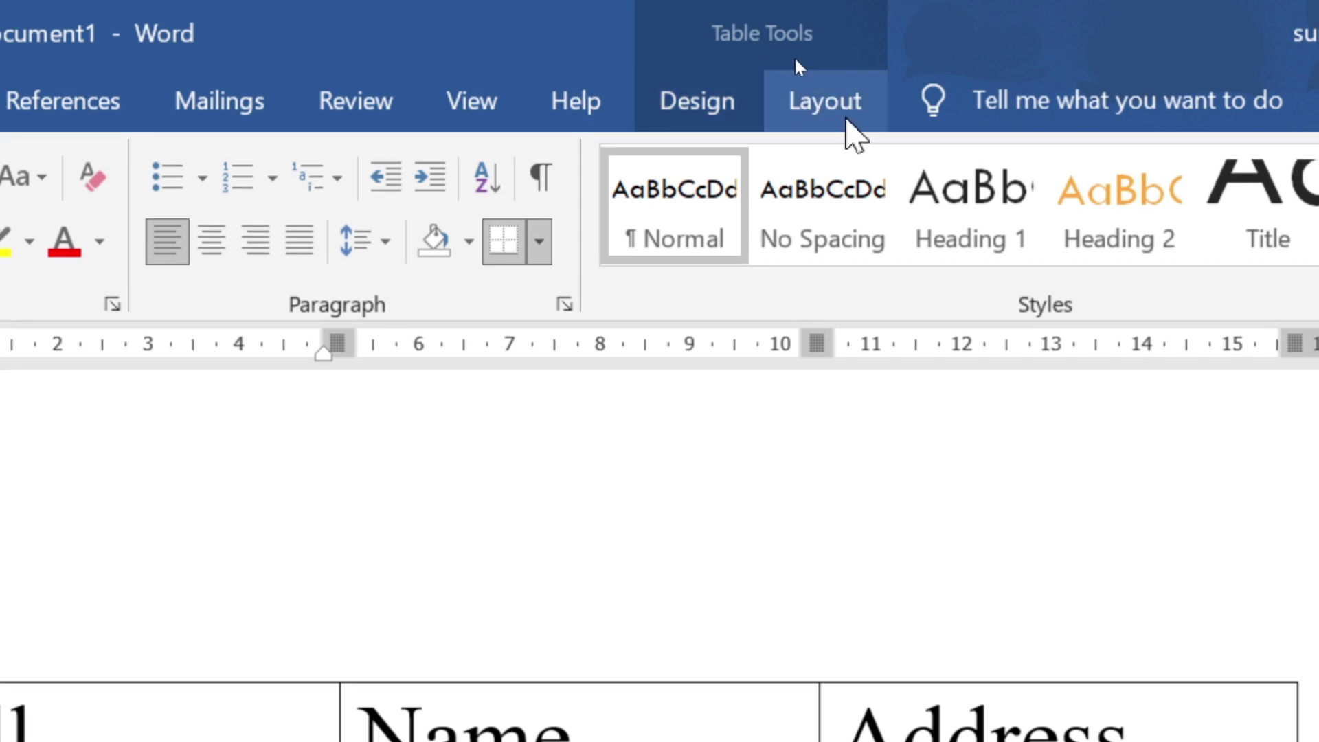
left_click(849, 120)
left_click(695, 111)
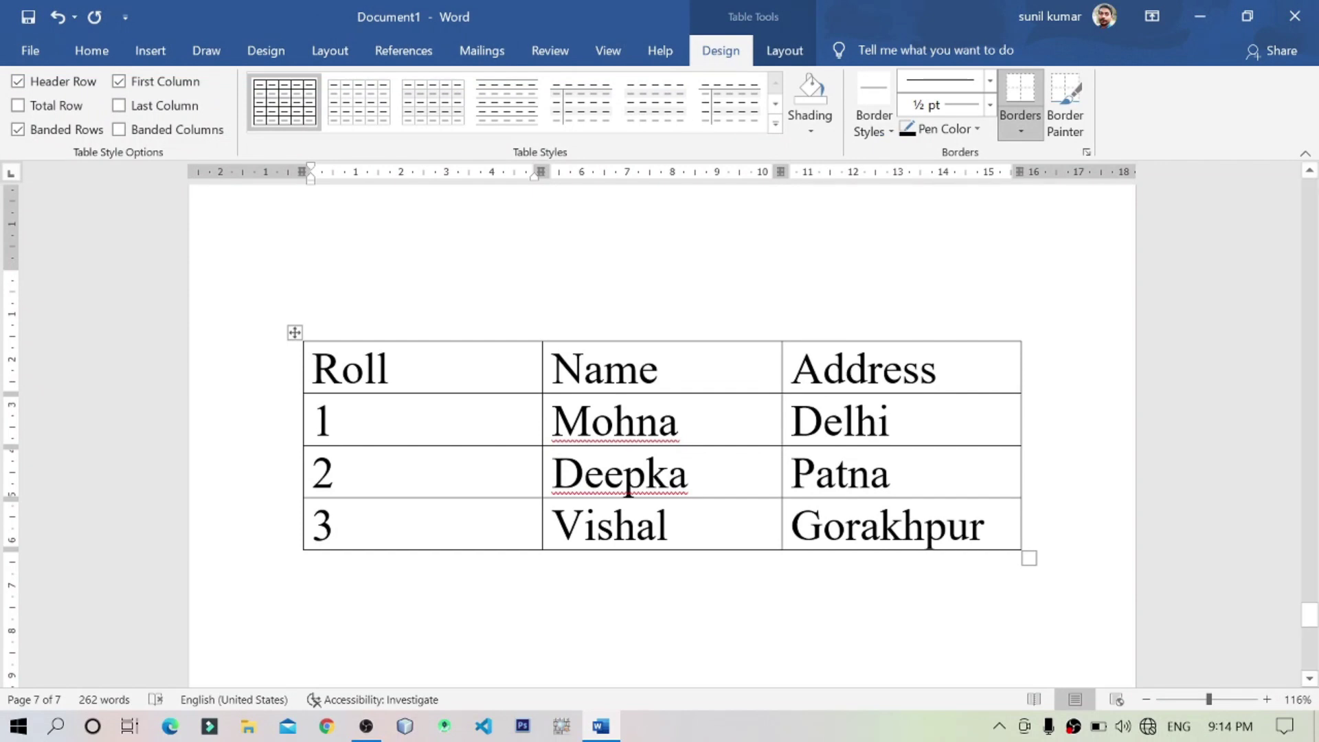
left_click(775, 123)
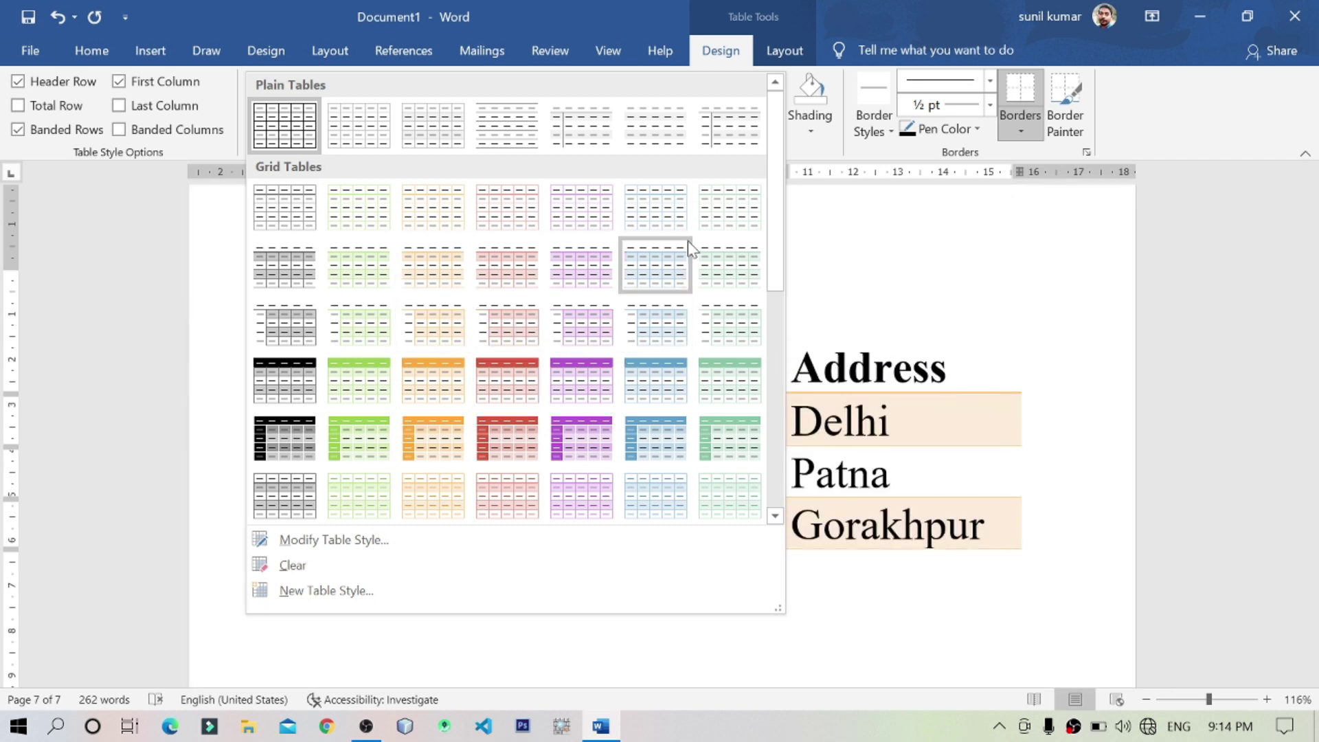
key("Escape")
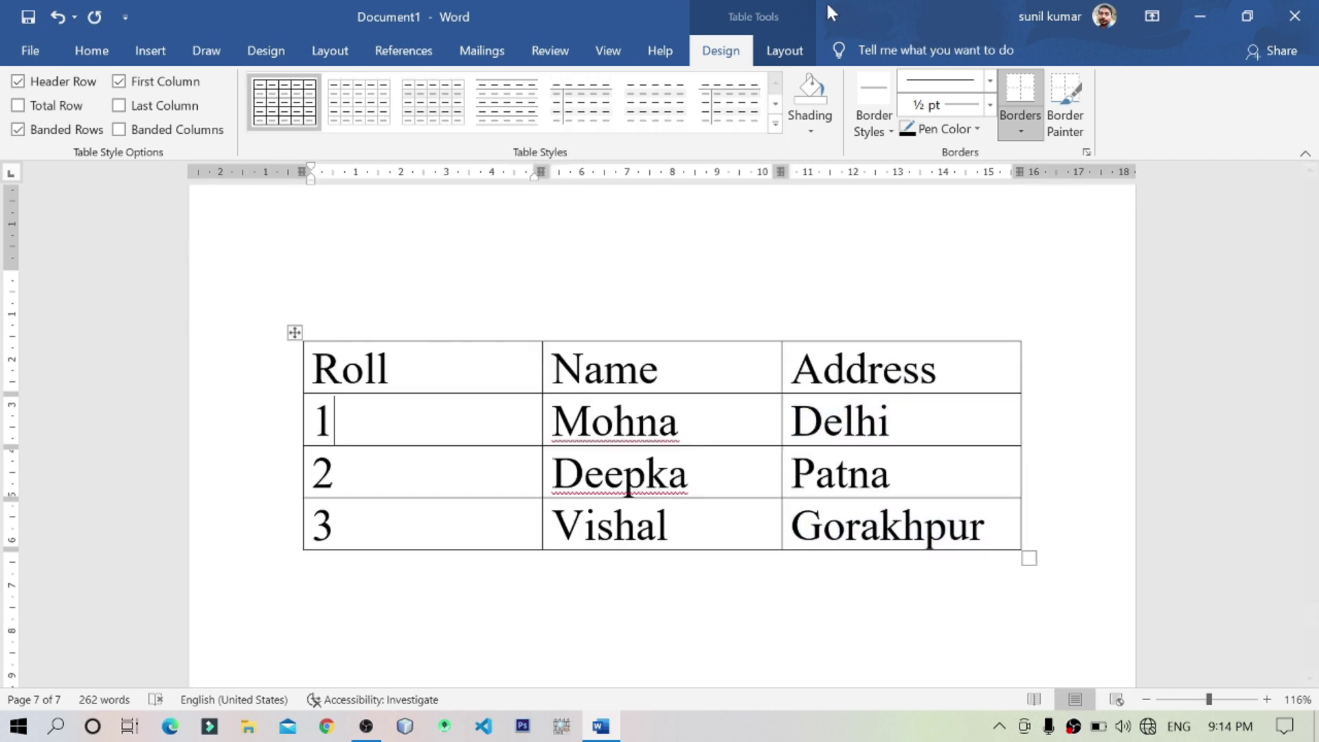
Step: Insert a column between the Name and Address columns and give it the heading "DOB"
left_click(801, 45)
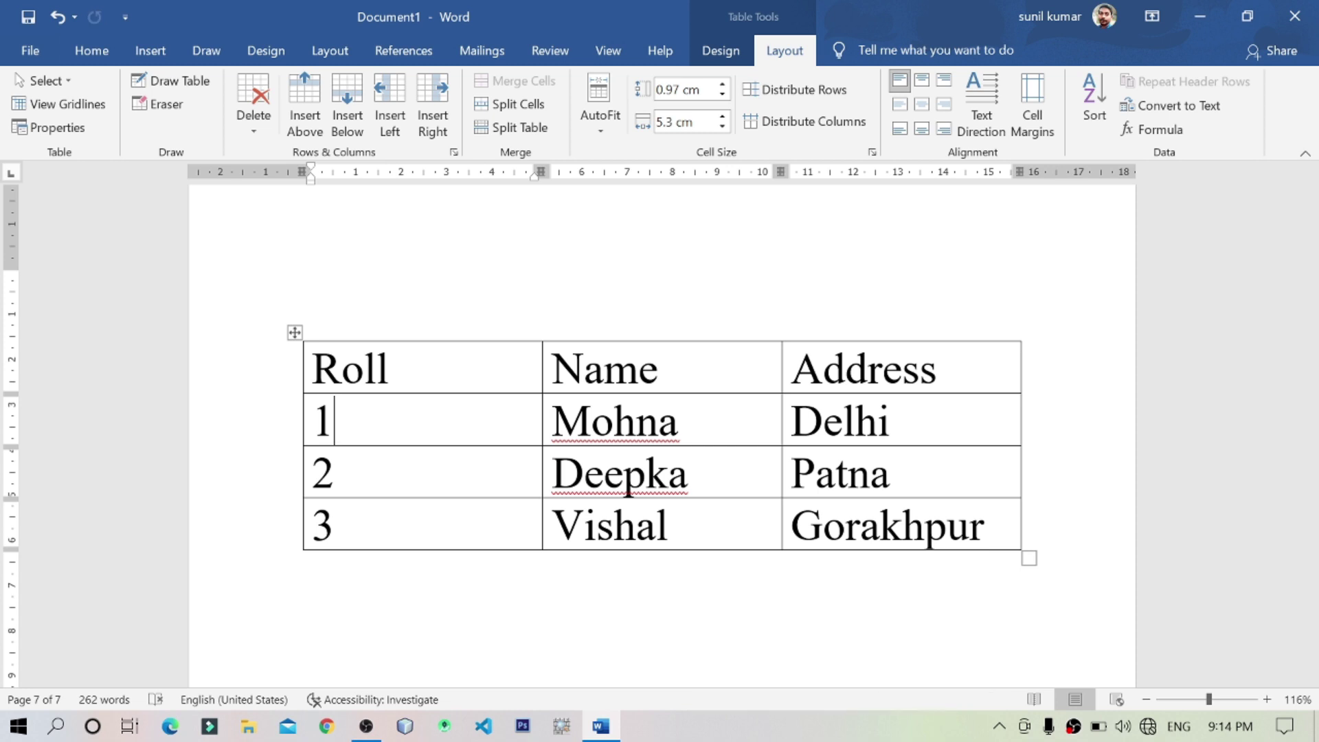
left_click(750, 370)
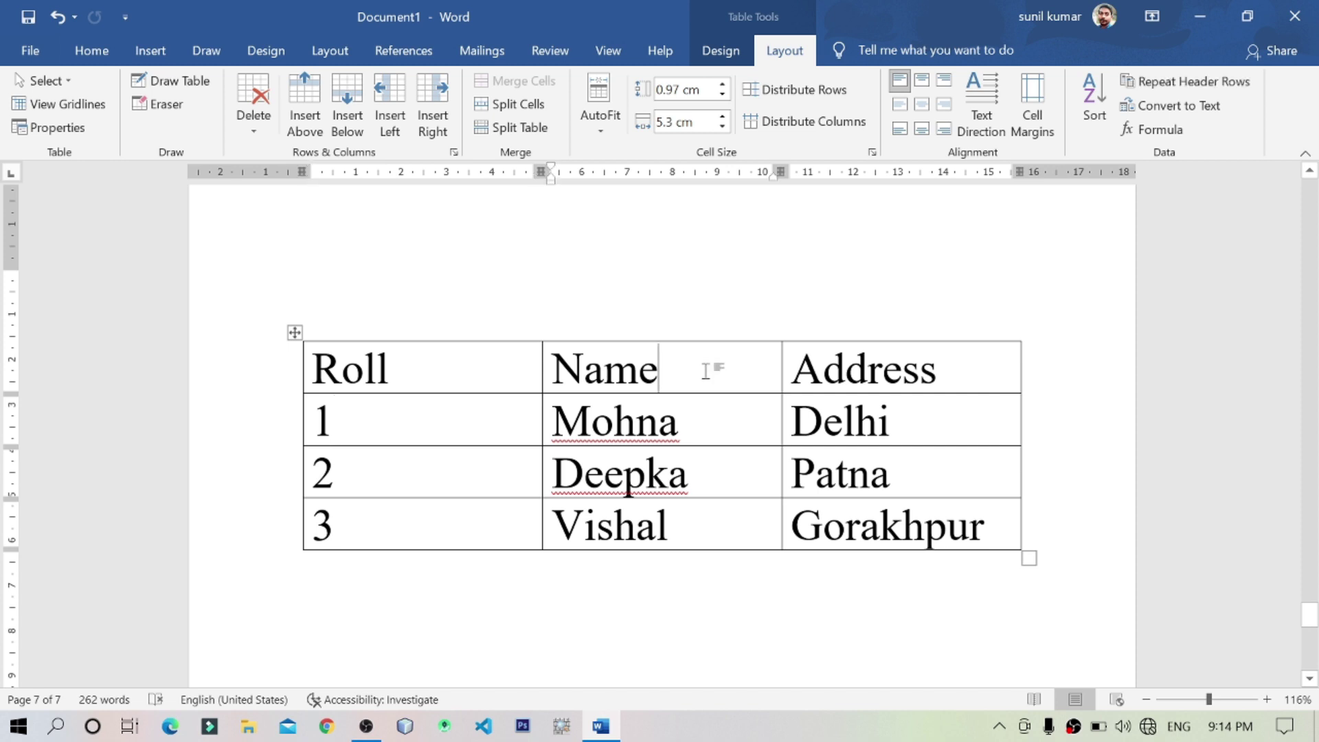
left_click_drag(705, 371, 554, 371)
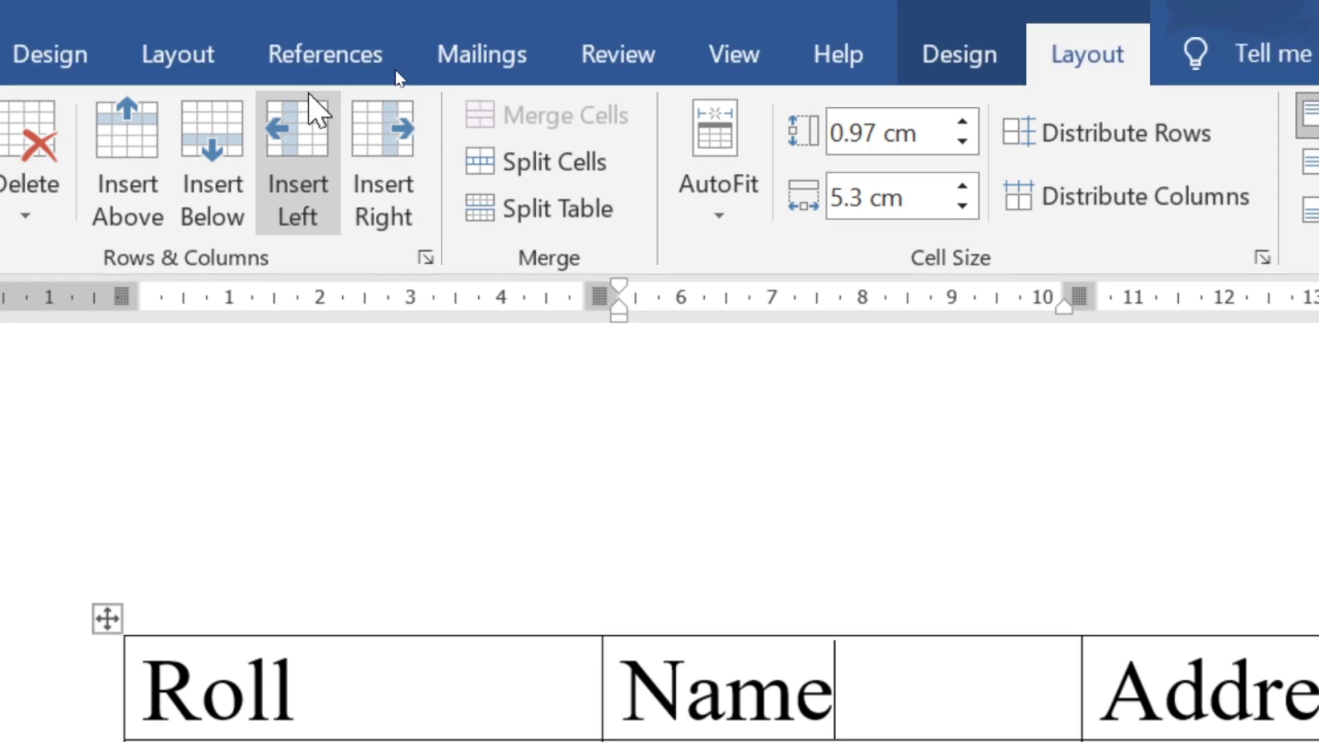
left_click(379, 163)
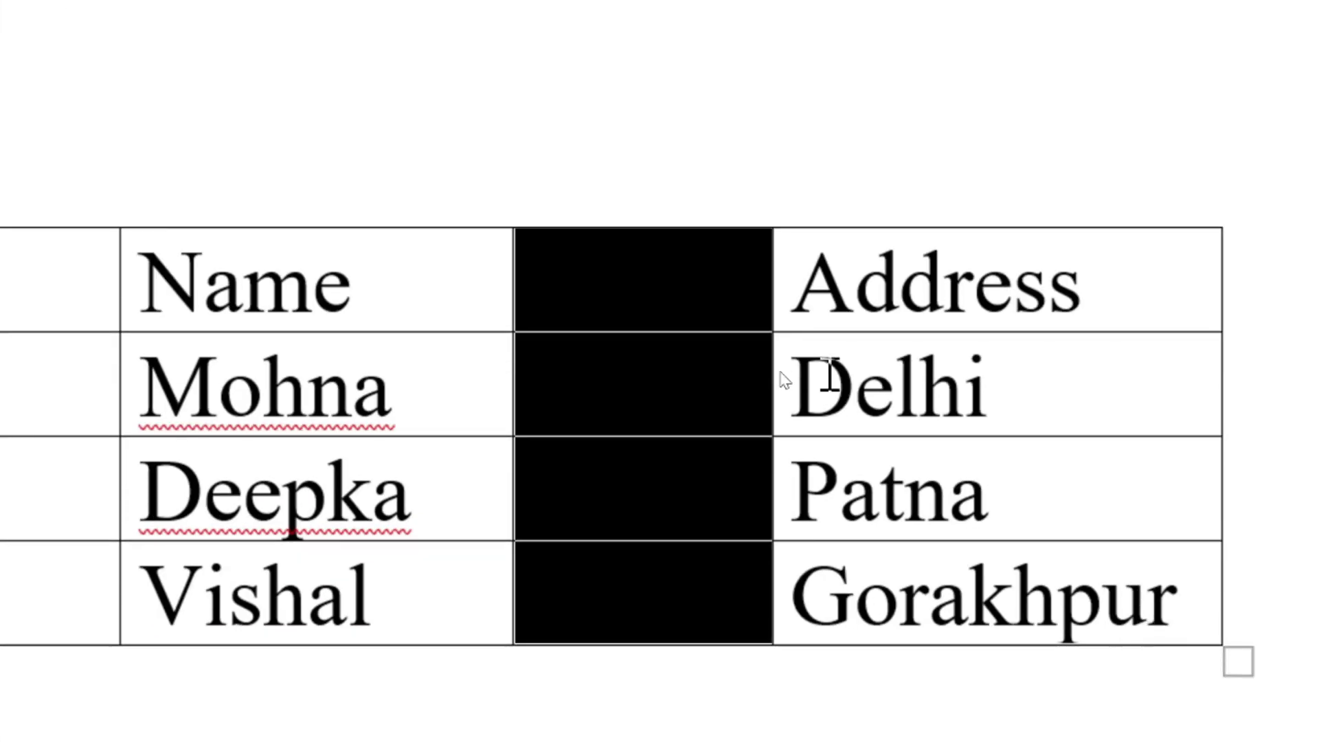
left_click(625, 299)
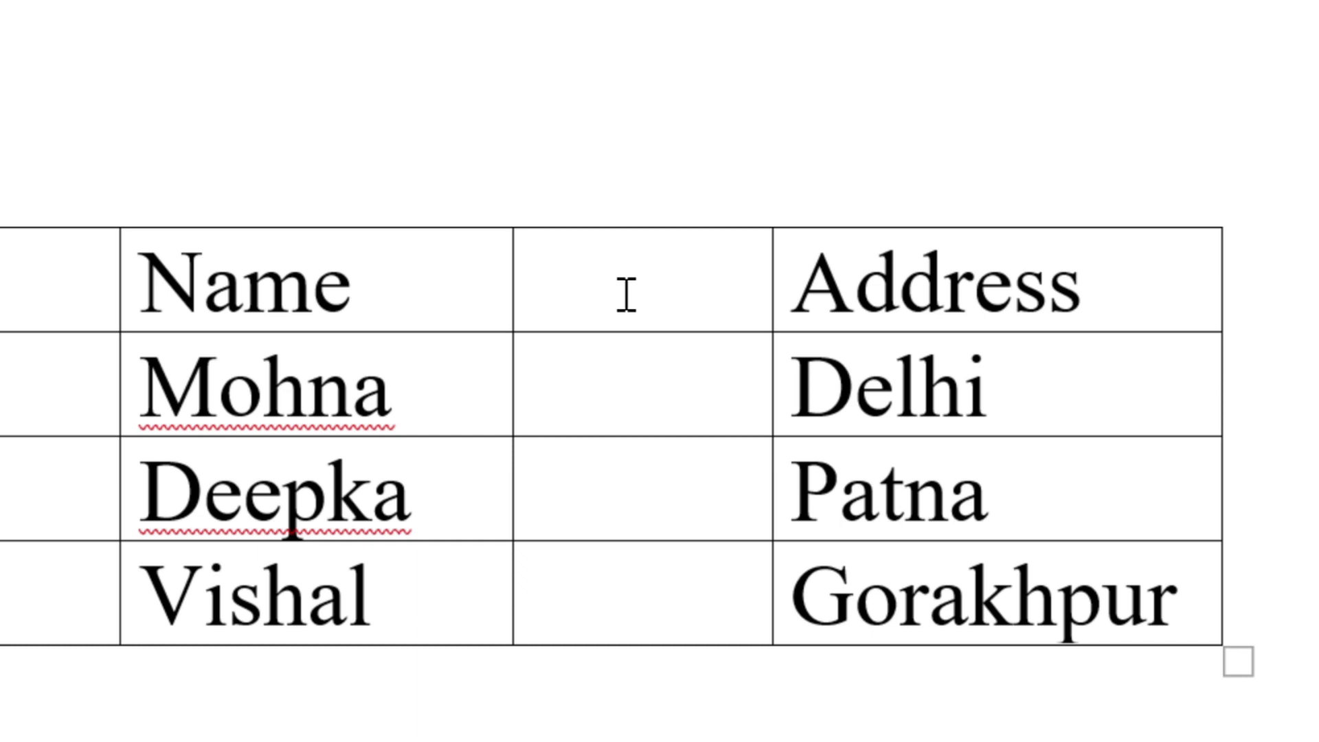
type("DOB")
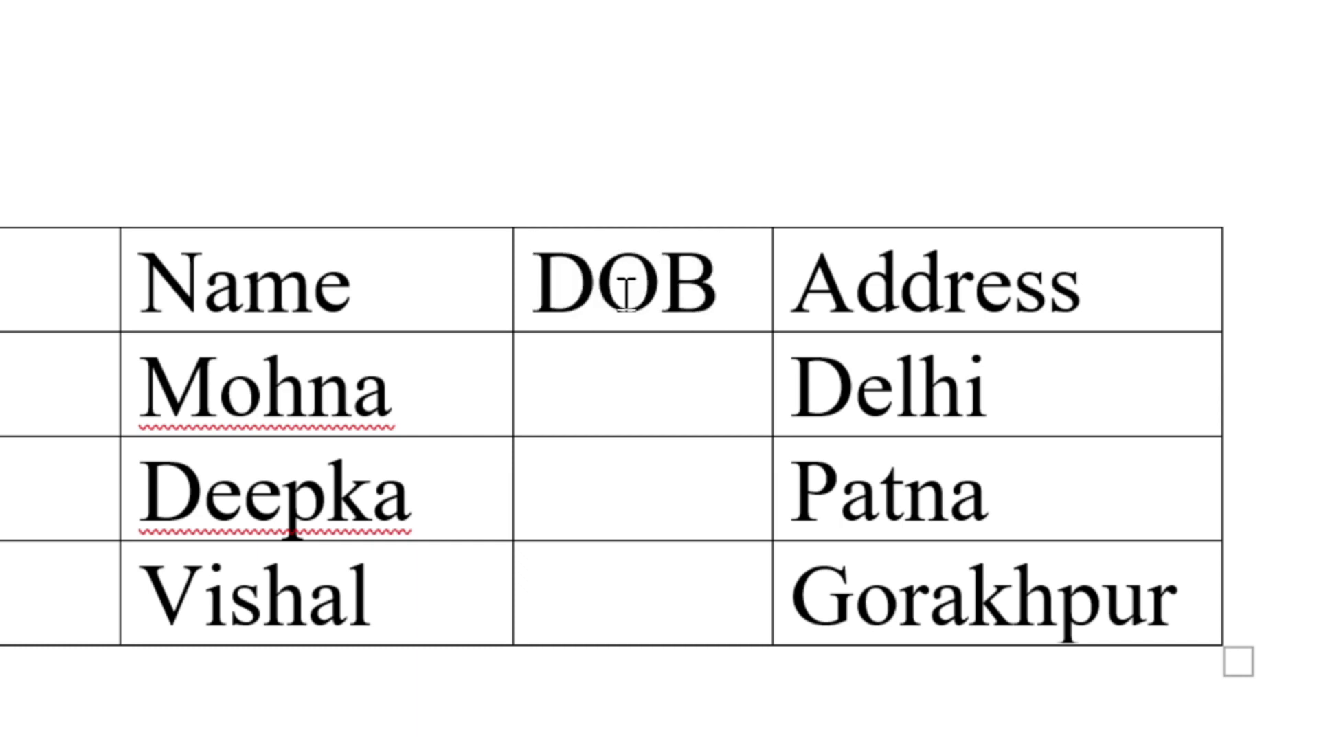
key("Down")
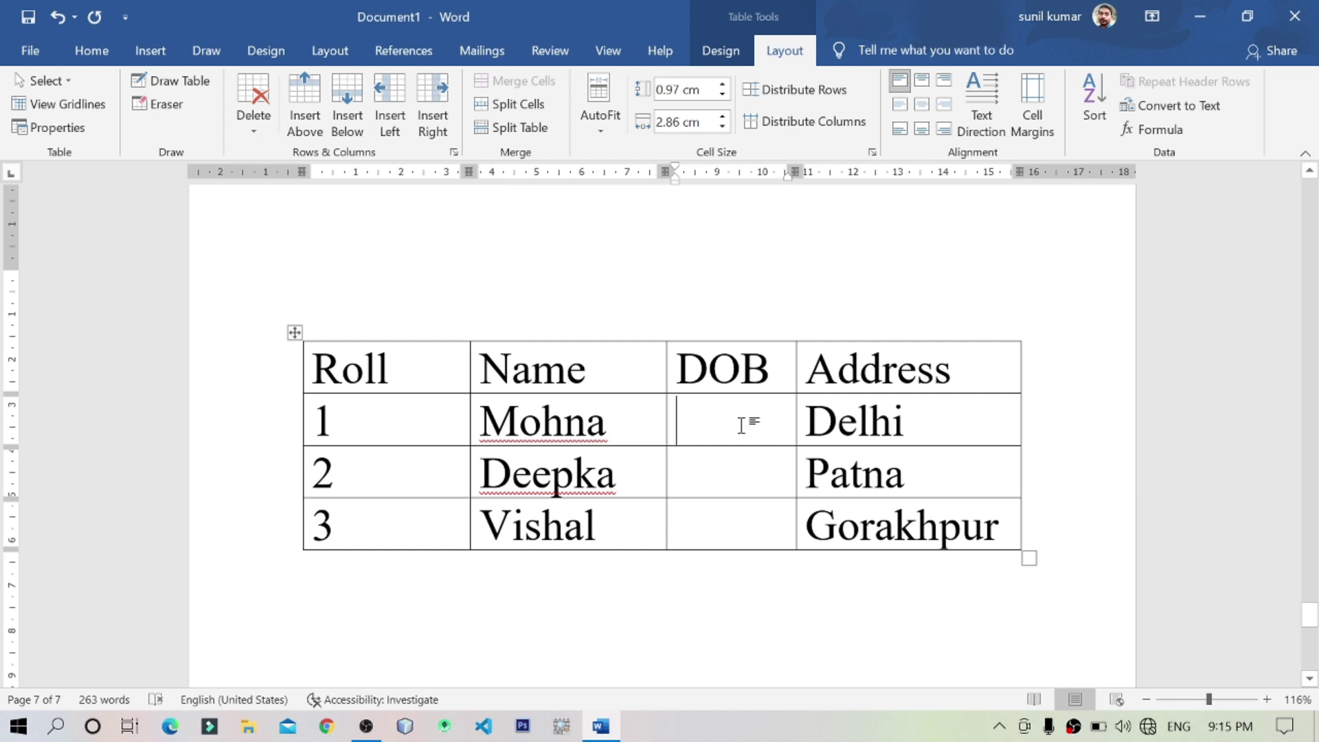
Step: Clear the contents of all the table's cells, and undo the clearing
left_click(255, 130)
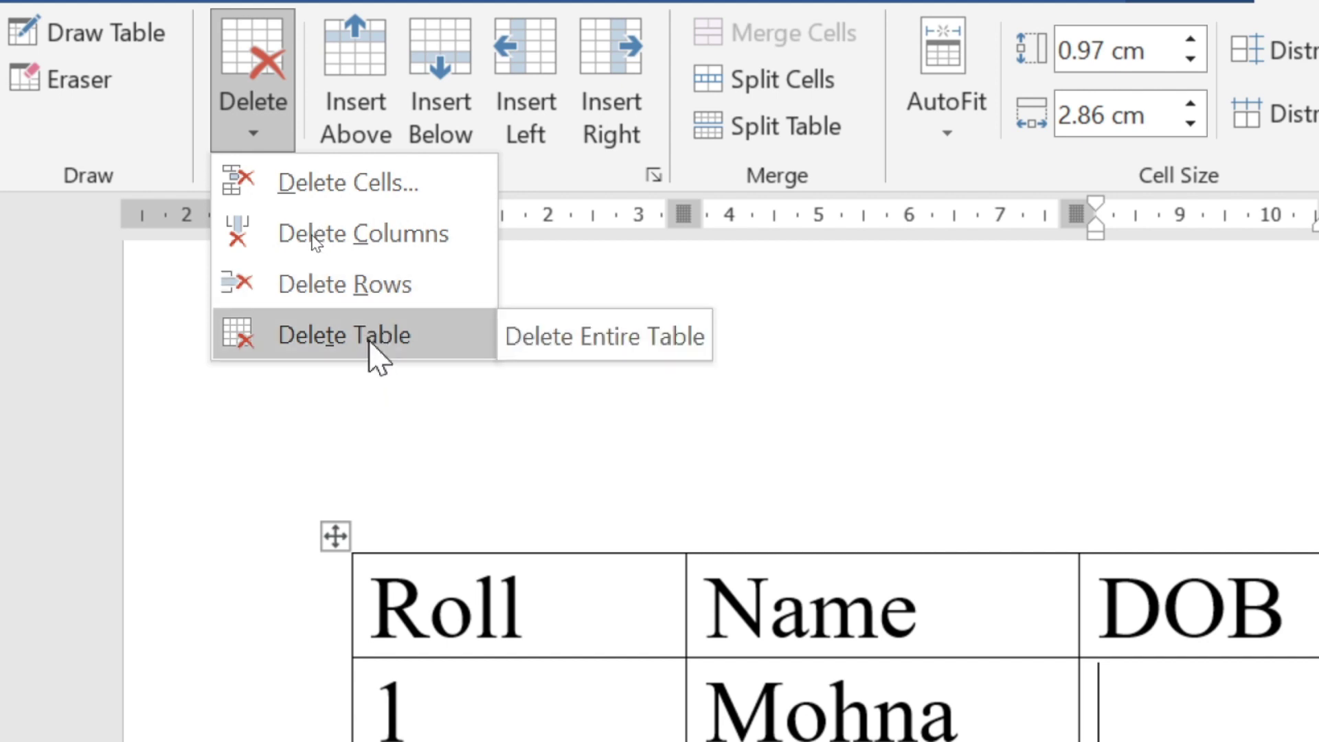
key("Escape")
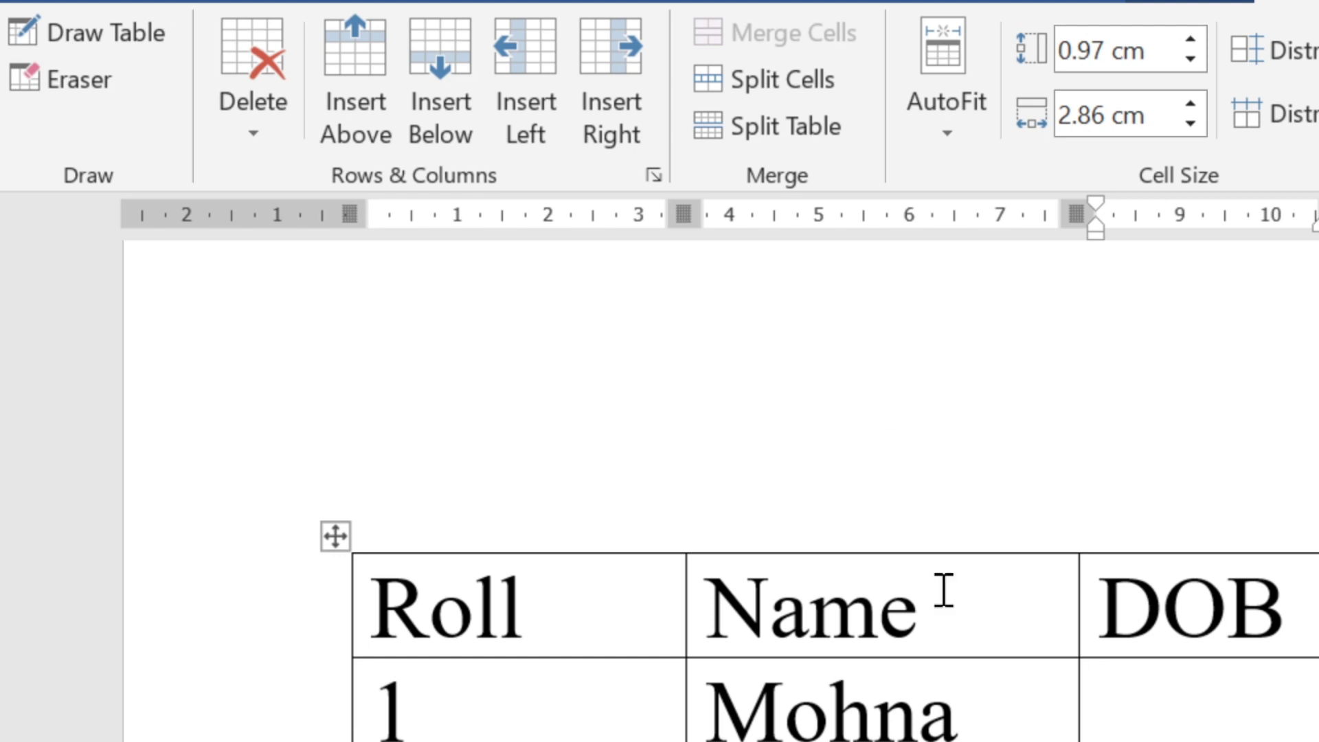
left_click(804, 649)
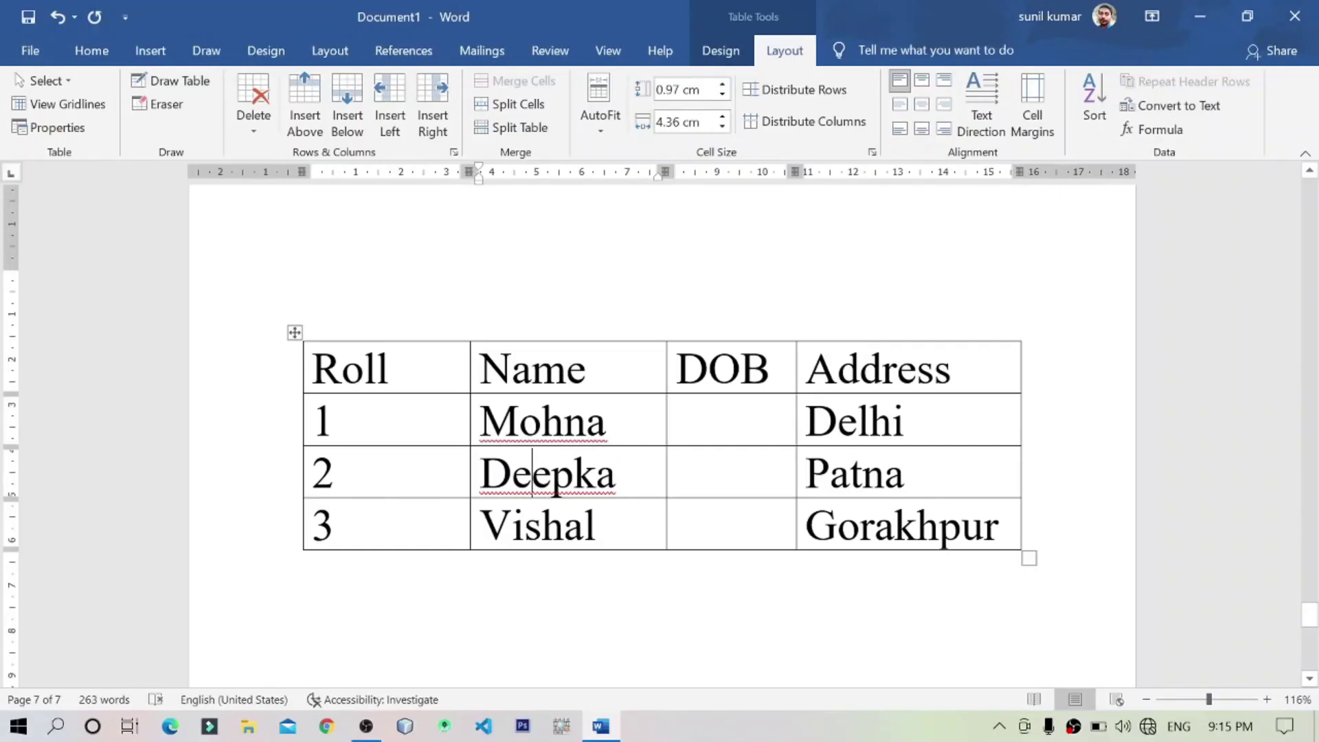
left_click_drag(311, 368, 919, 546)
key("Delete")
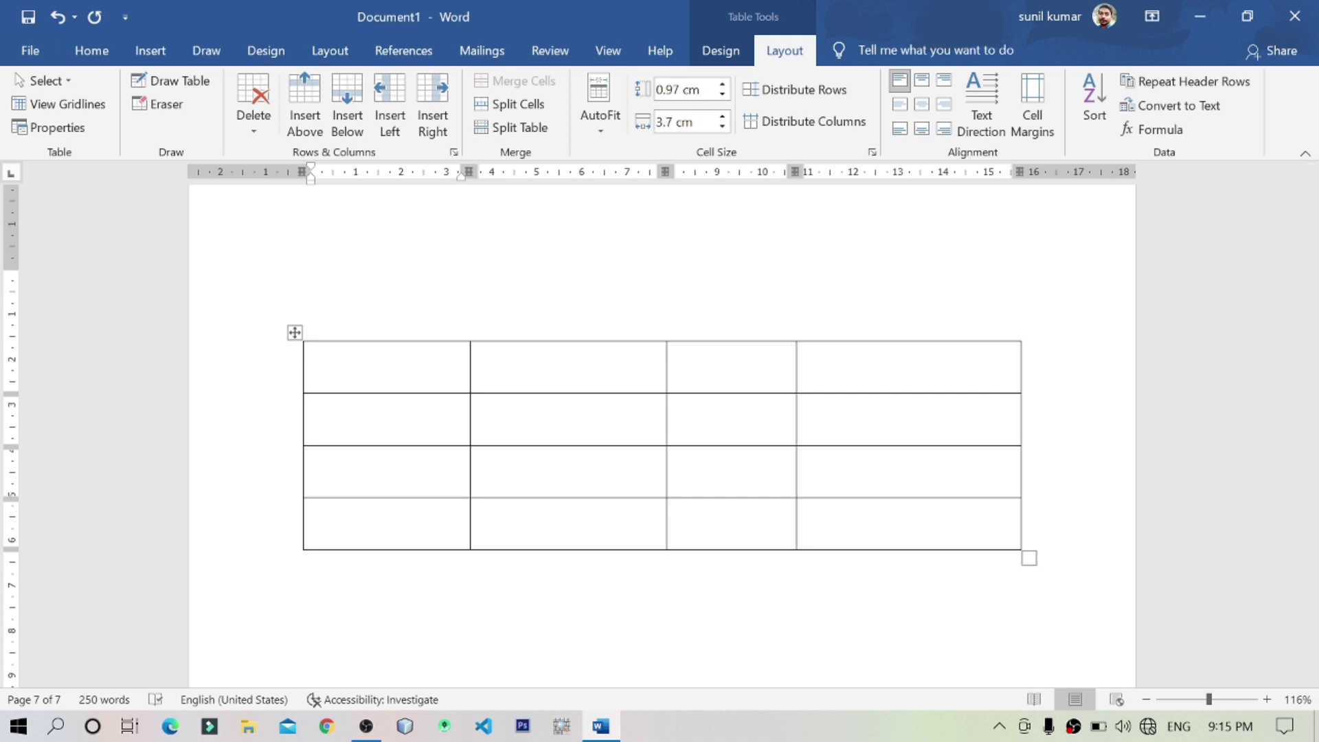
key("ctrl+z")
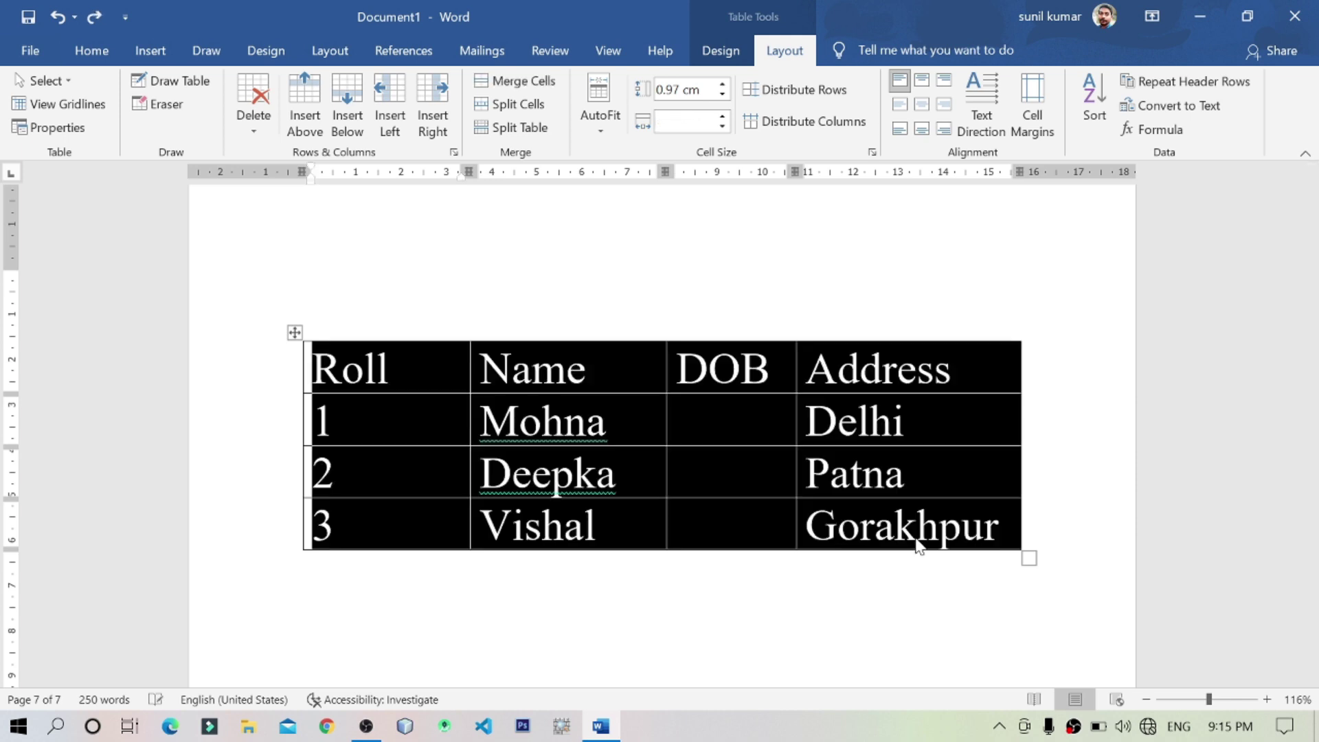
Step: Delete the entire student table, and undo the deletion
left_click(253, 114)
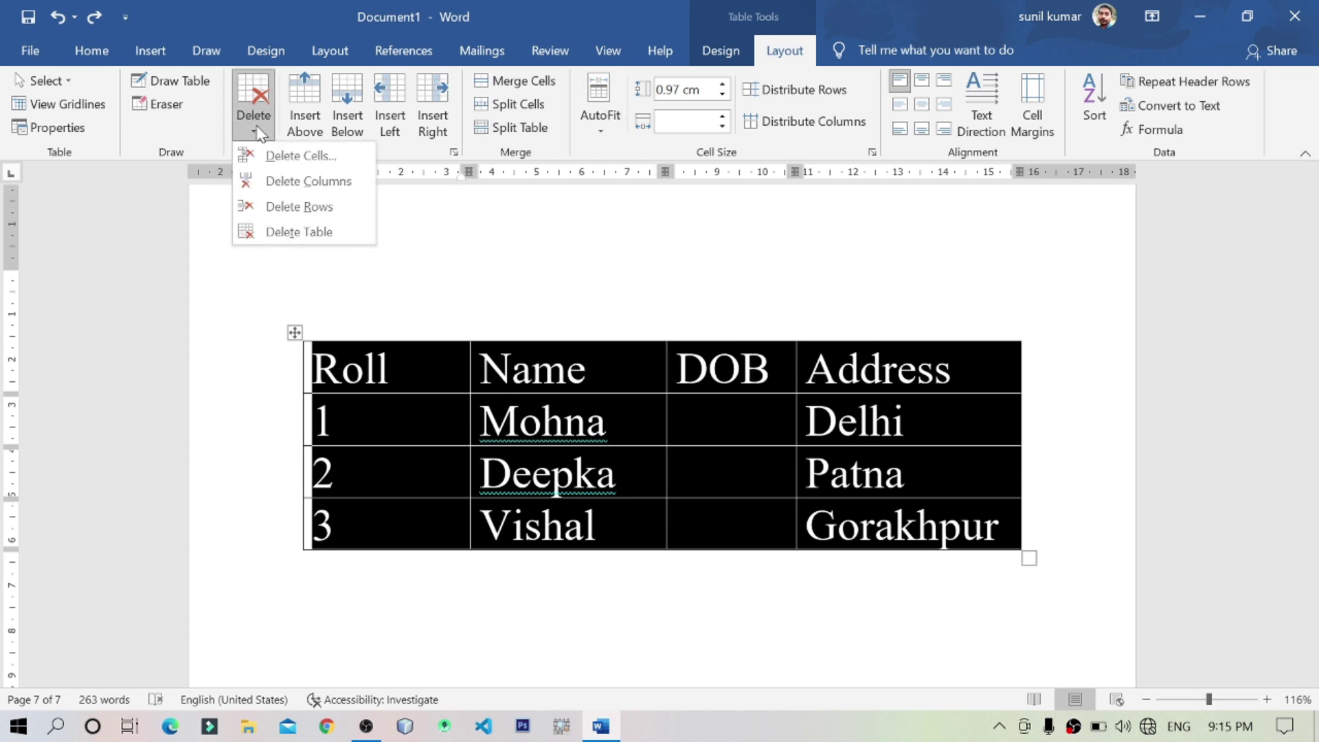
left_click(286, 233)
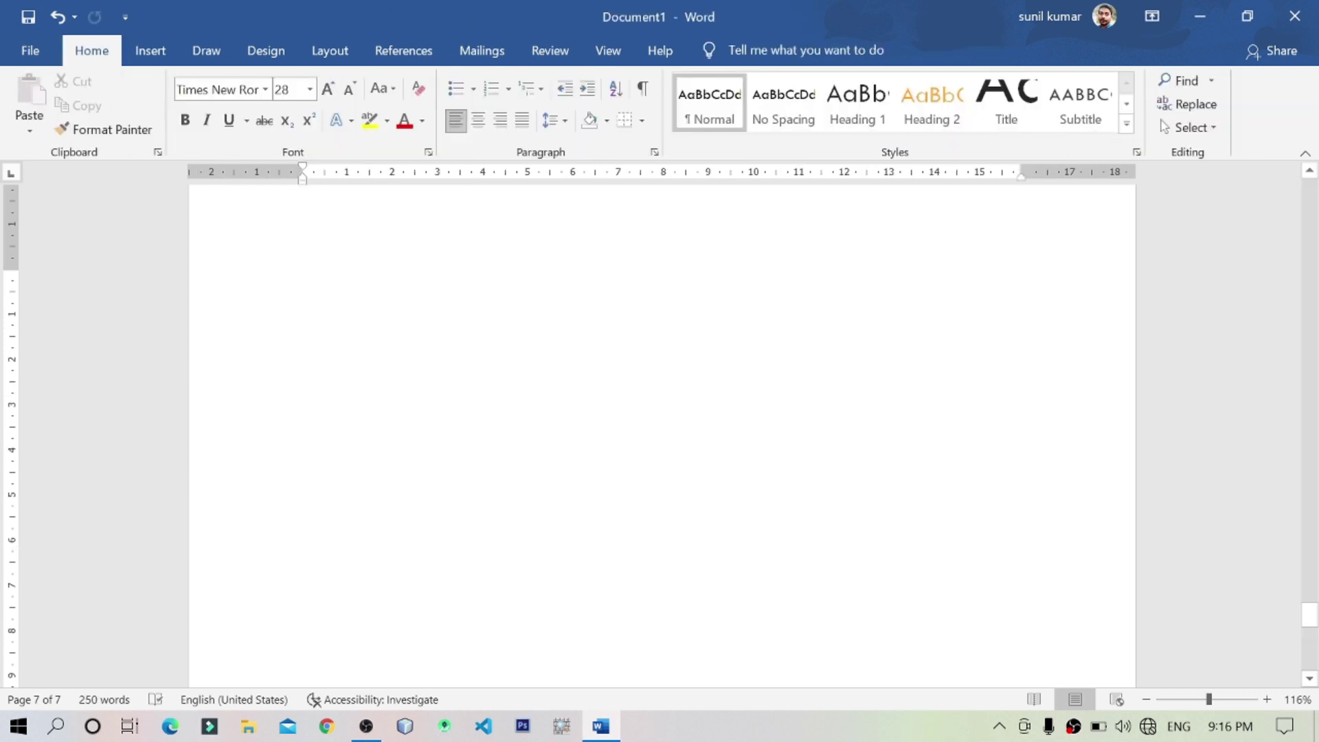
key("ctrl+z")
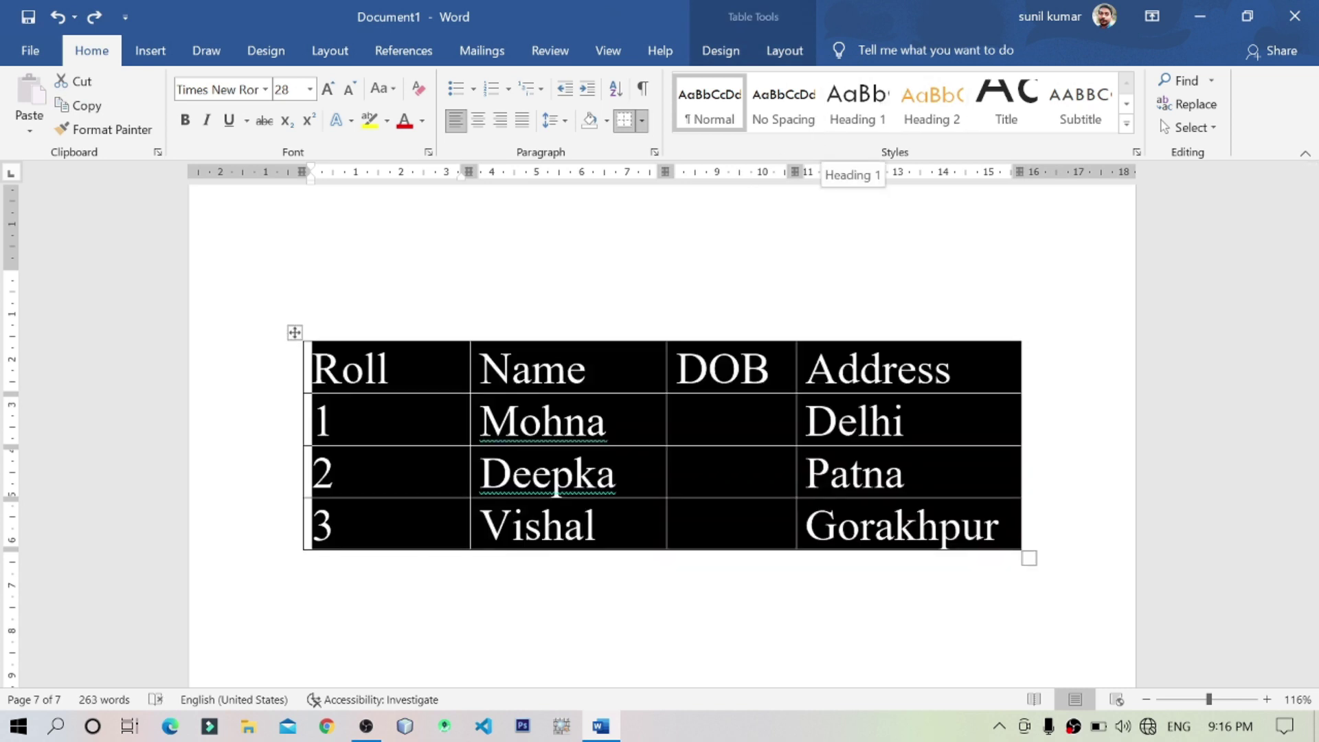
Step: Delete the "DOB" column from the student table
left_click(707, 422)
left_click_drag(722, 370, 728, 525)
left_click(733, 405)
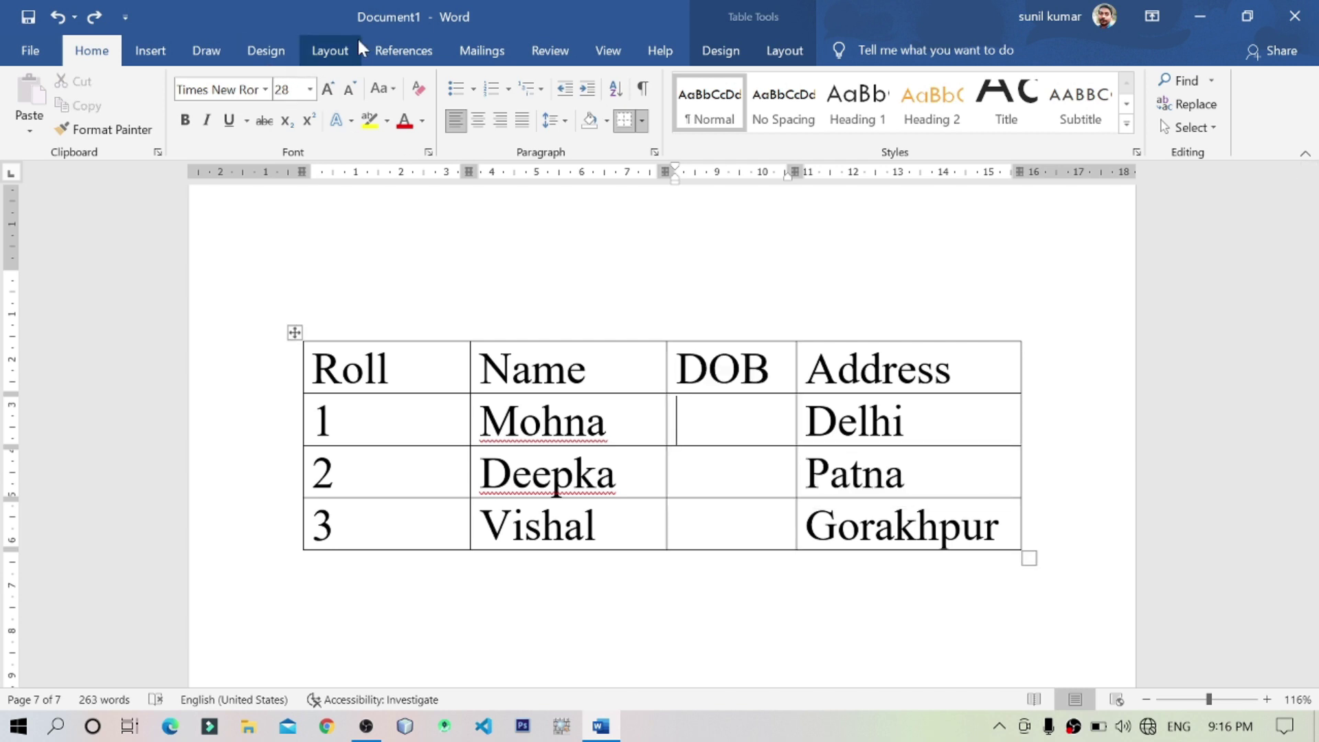
left_click(785, 50)
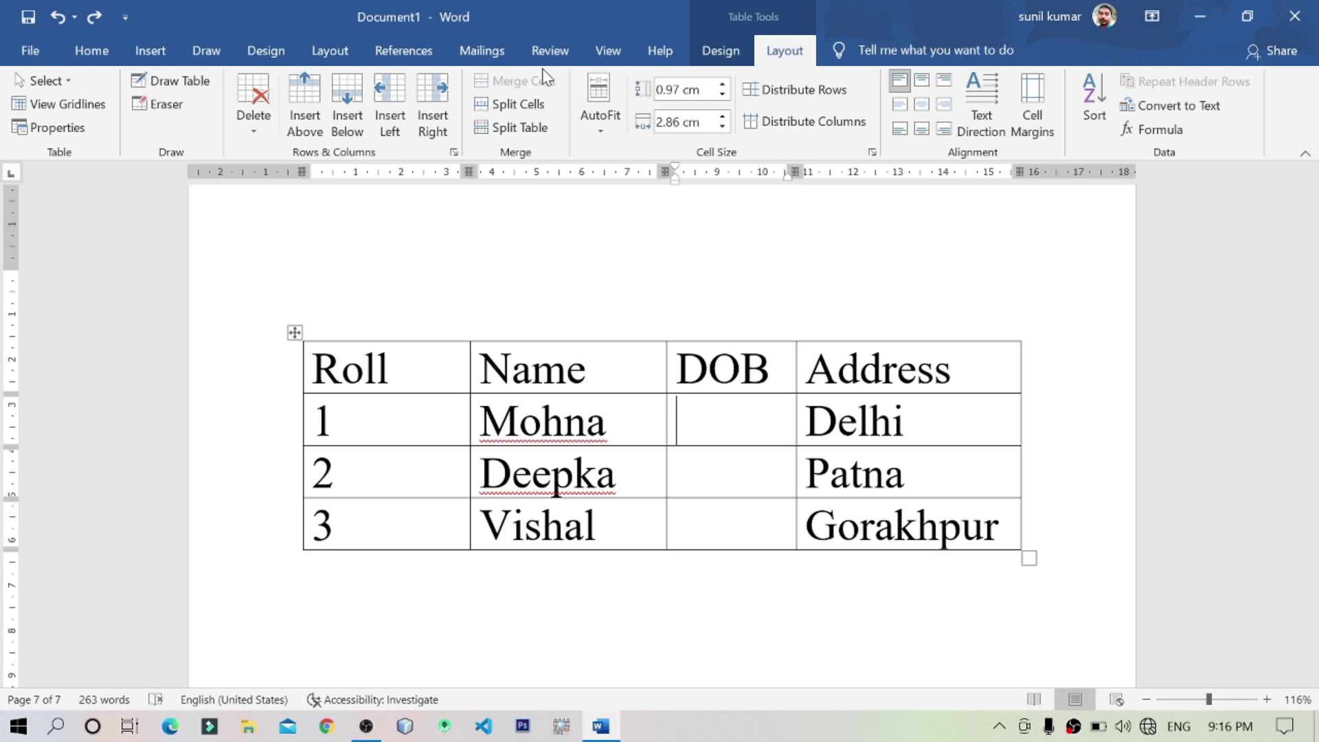
left_click(247, 113)
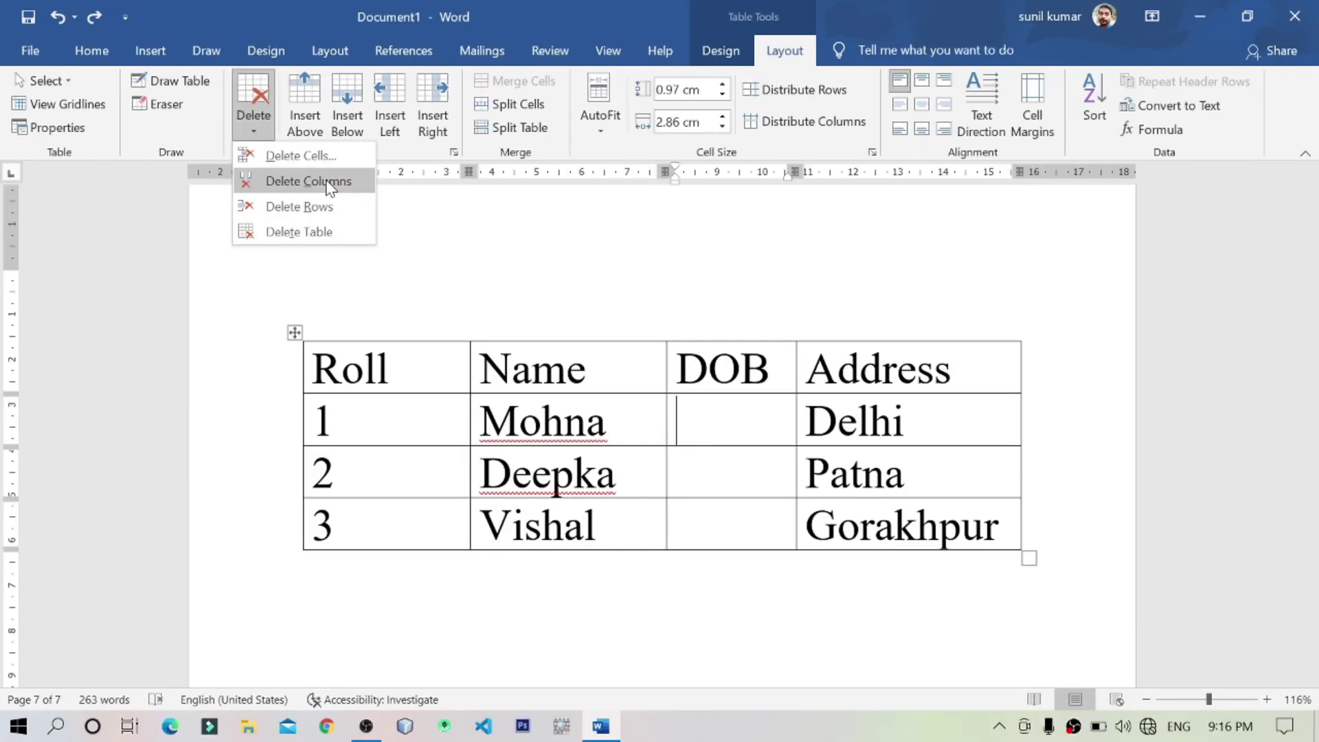
left_click(330, 187)
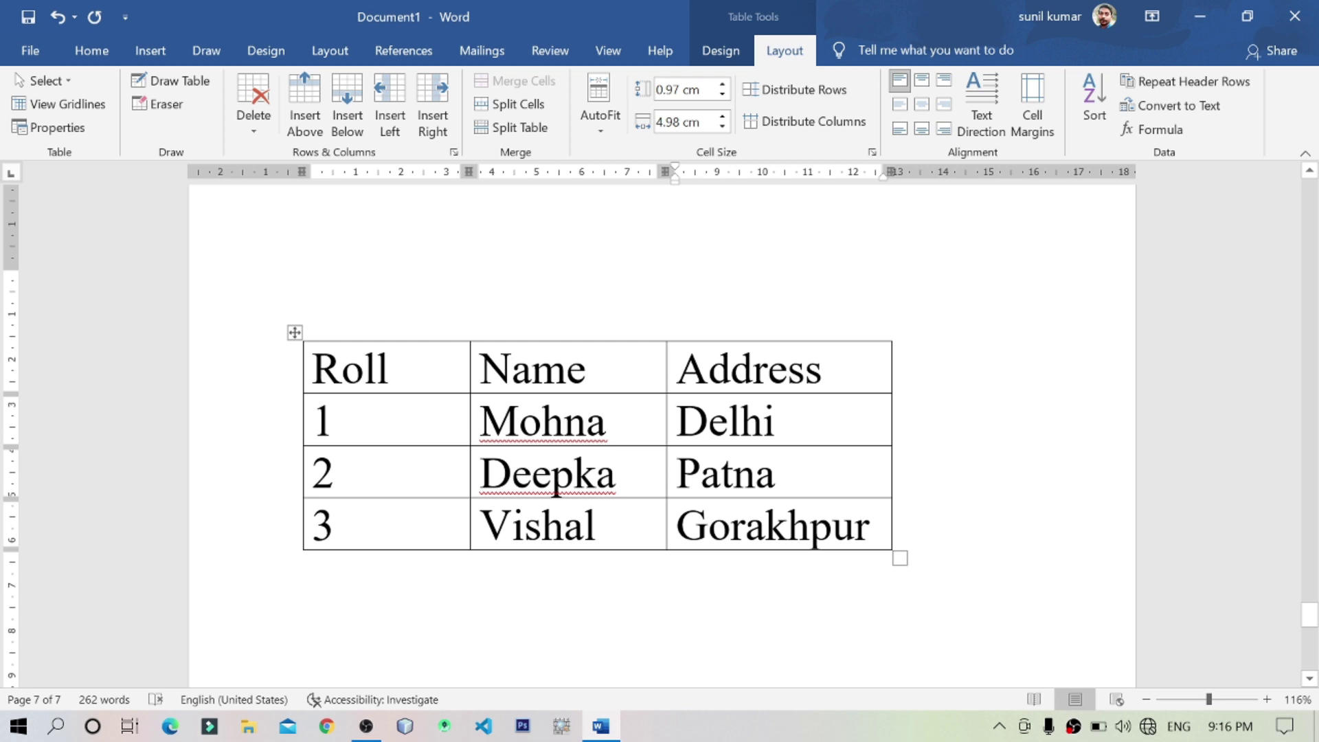
Step: Select the entire Name column and the entire row for roll number 1 in turn, and clear the selection
left_click(580, 332)
left_click_drag(570, 371, 570, 422)
left_click_drag(557, 492, 574, 526)
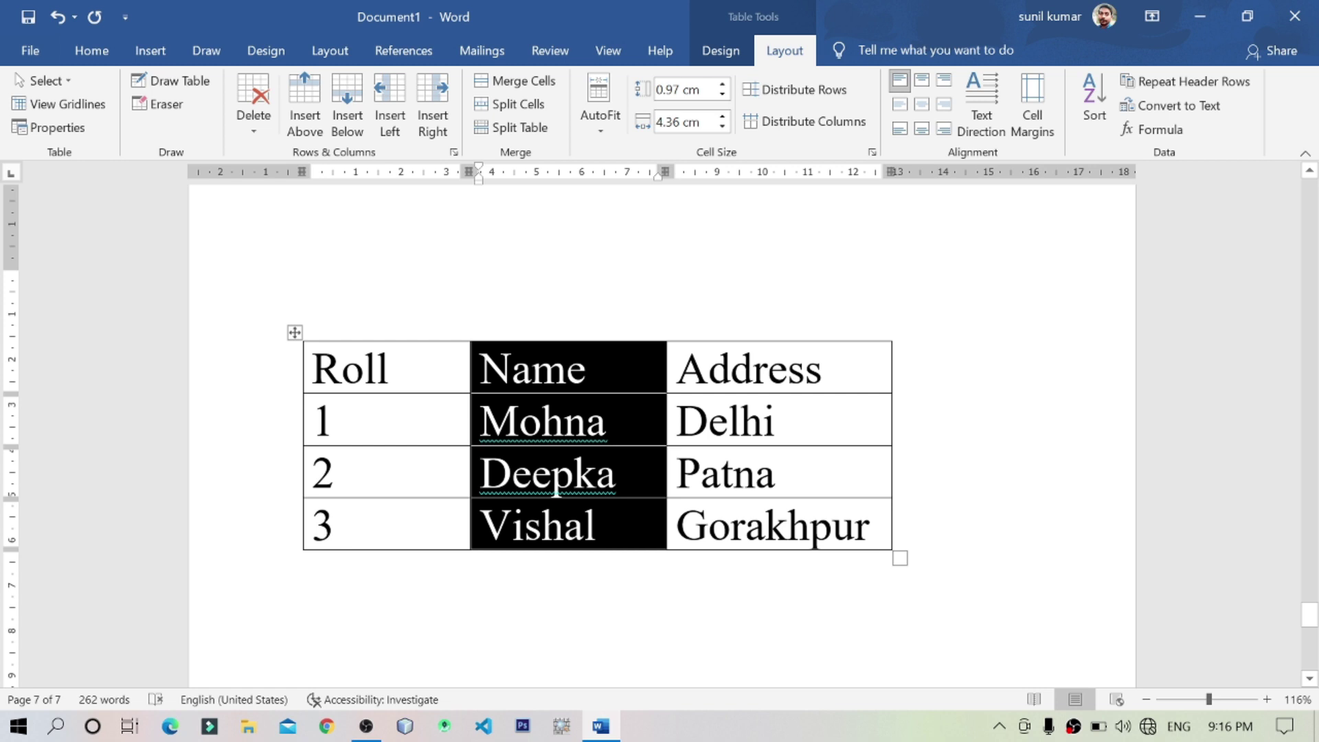
left_click(260, 432)
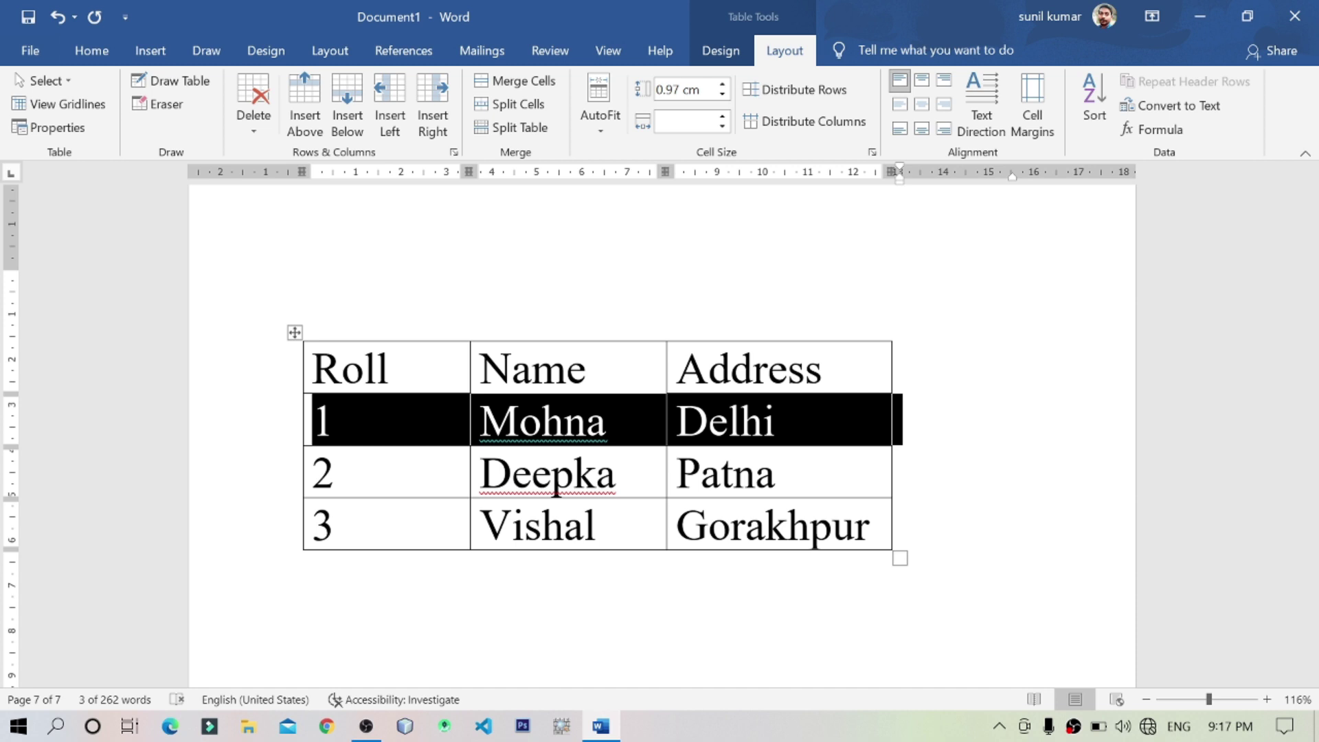
left_click(936, 648)
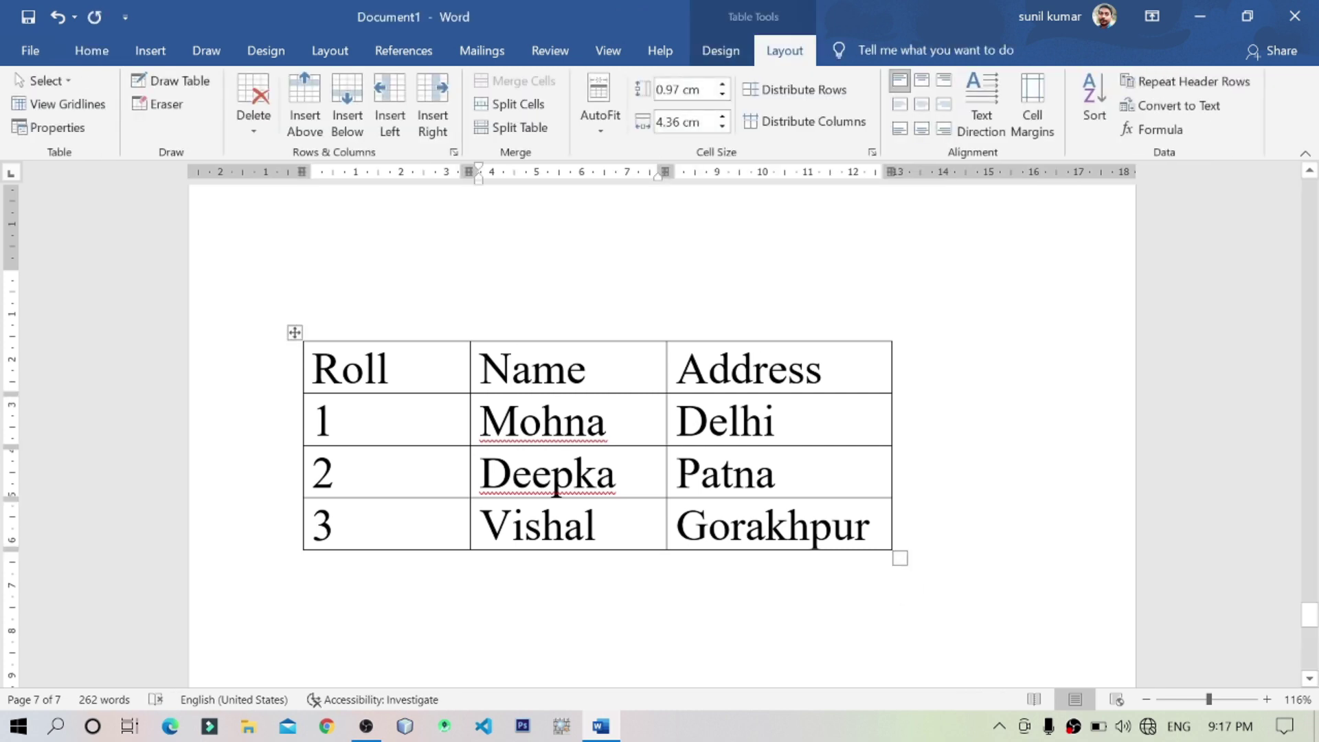
Step: Apply the purple table style from the third row of the Grid Tables to the student table
left_click(720, 50)
left_click(775, 124)
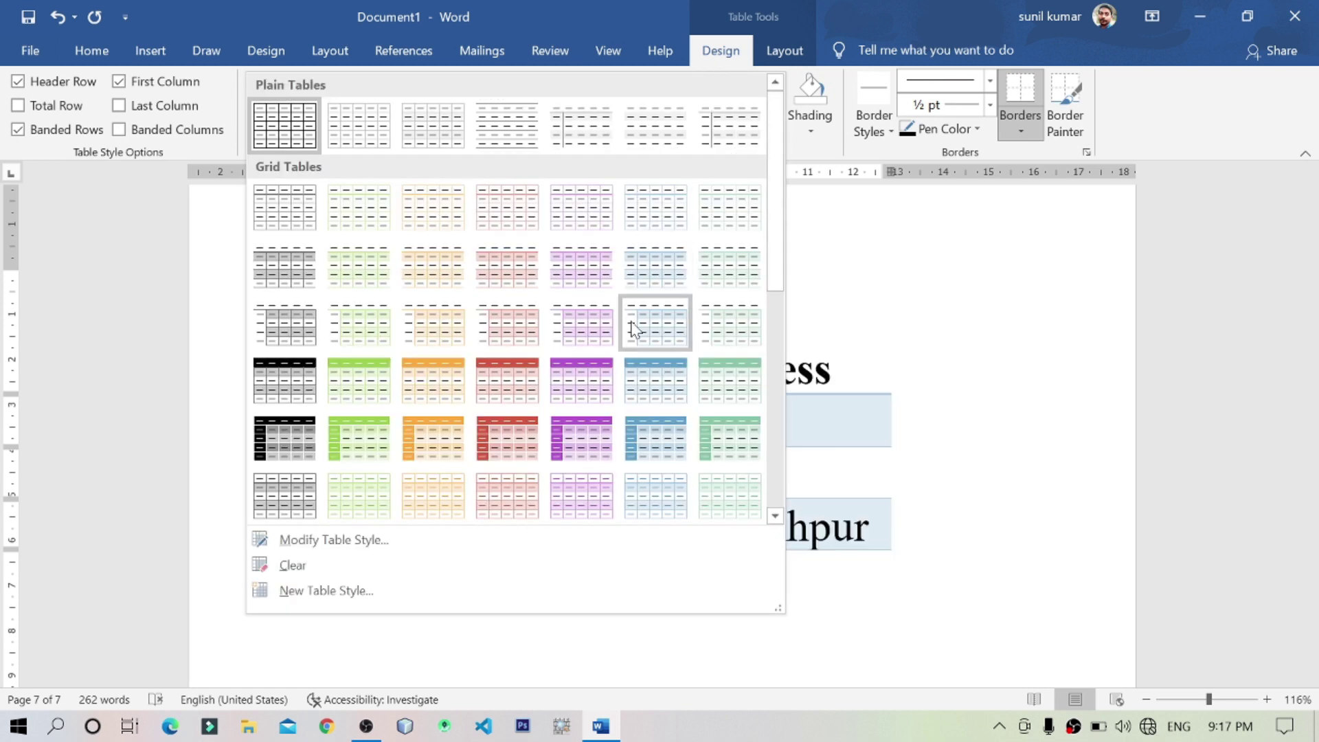
left_click(586, 329)
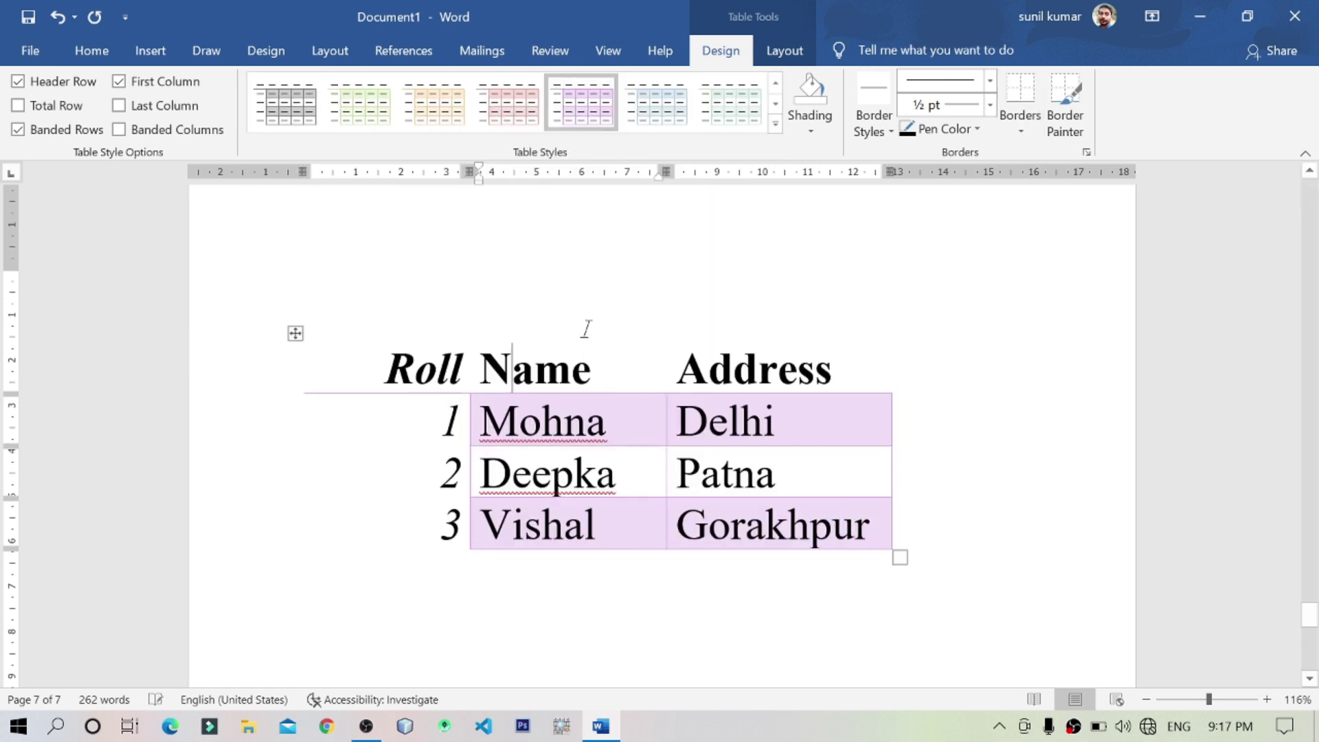
Step: Apply the purple table style from the fourth row of the Grid Tables to the student table
left_click(775, 124)
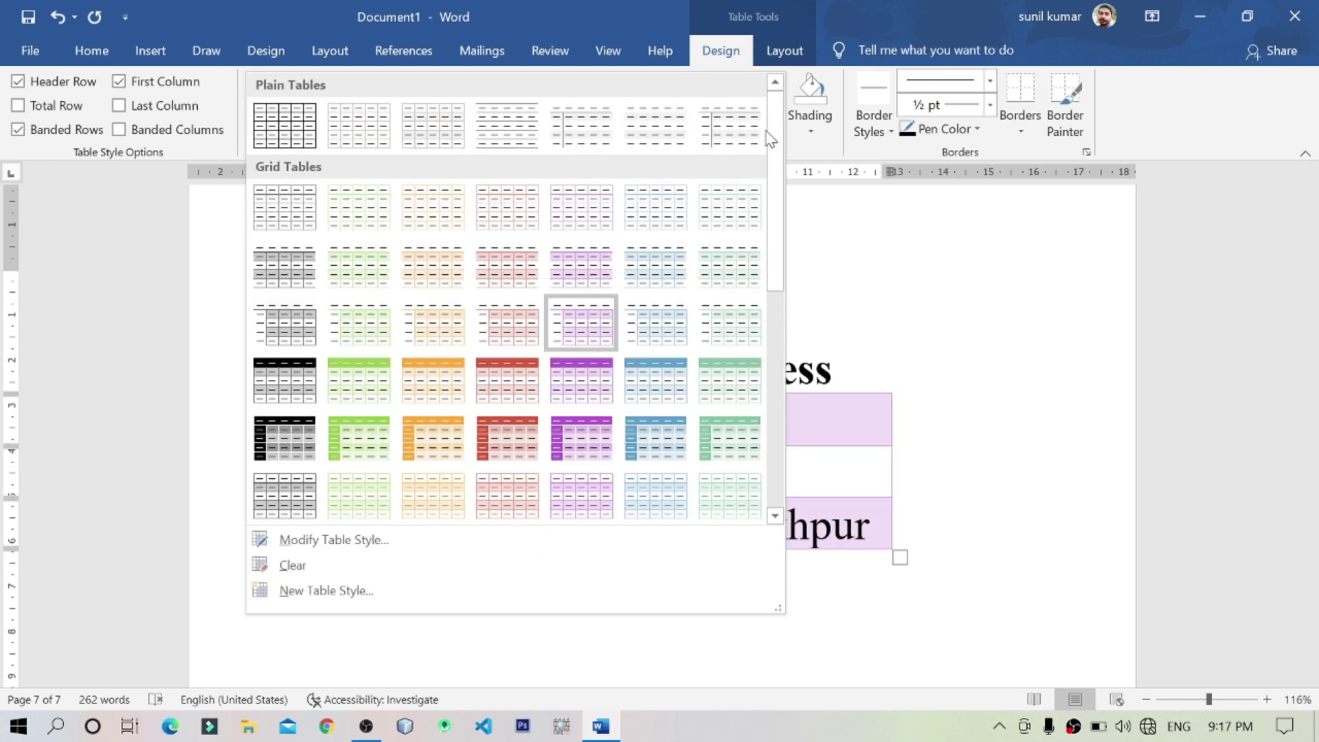
left_click(588, 383)
left_click(922, 369)
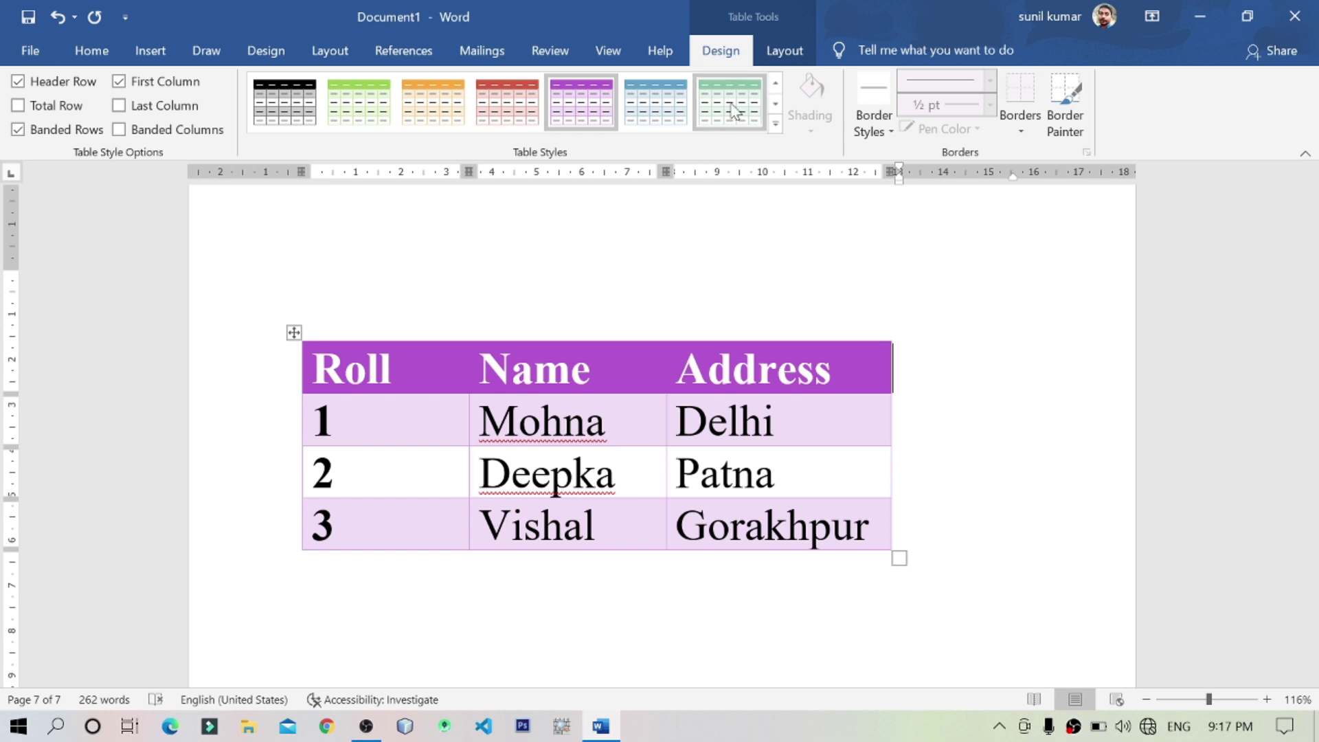
Step: Open the Insert Table dialog below the student table to view its size and AutoFit options, and close it without inserting
scroll(481, 549, "down", 1)
left_click(481, 605)
left_click(150, 51)
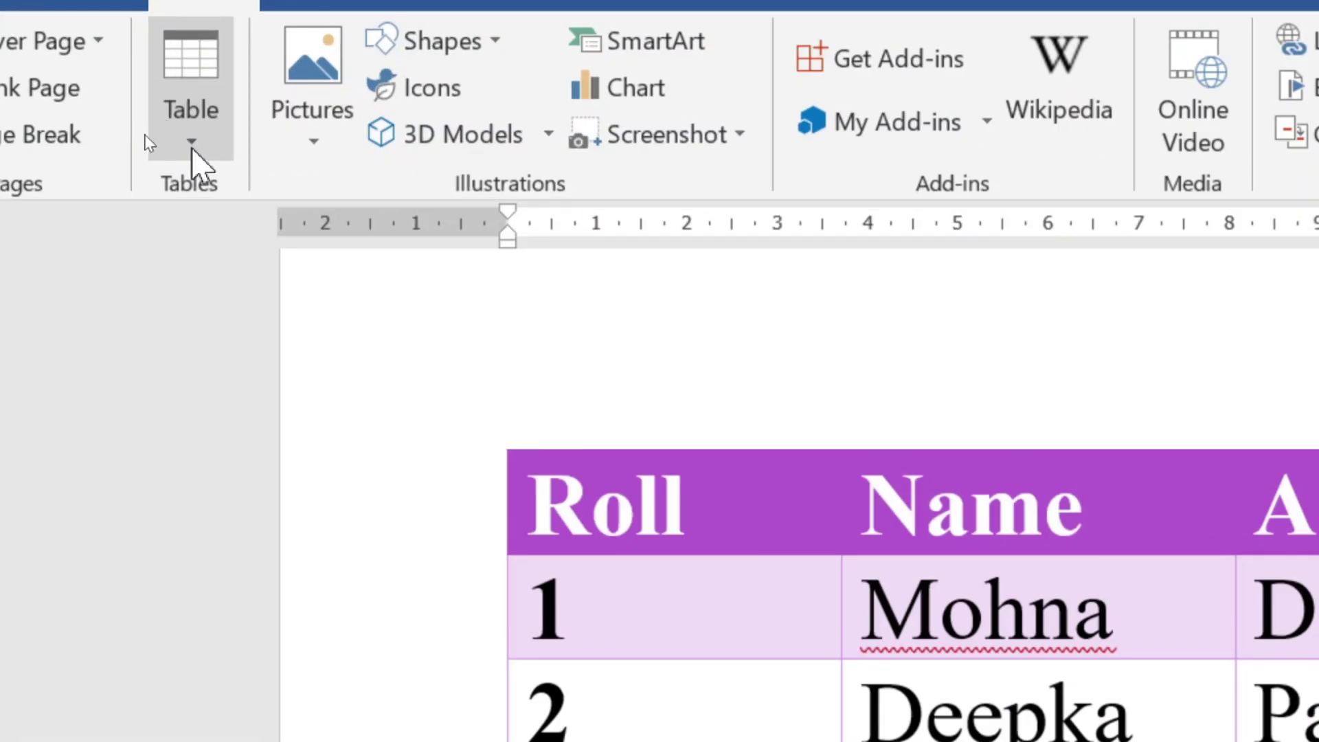
left_click(191, 143)
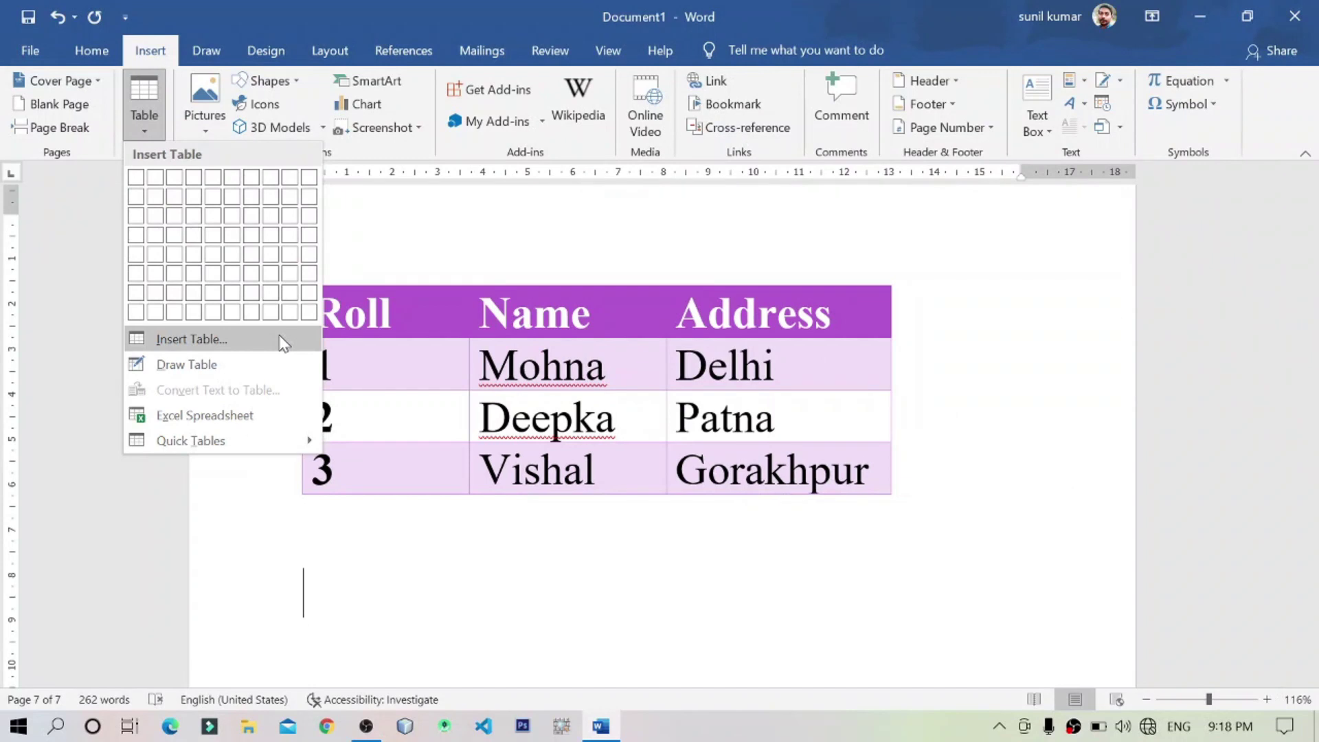
left_click(282, 341)
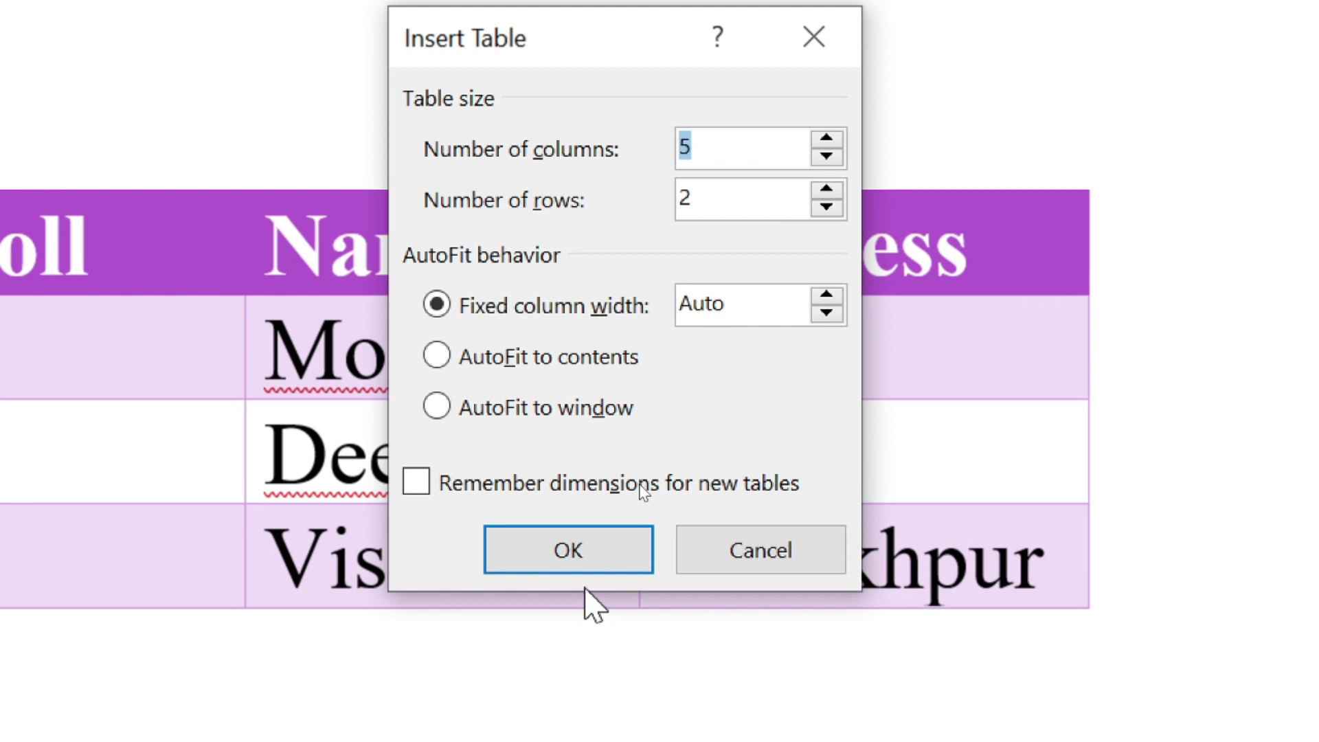
left_click(769, 552)
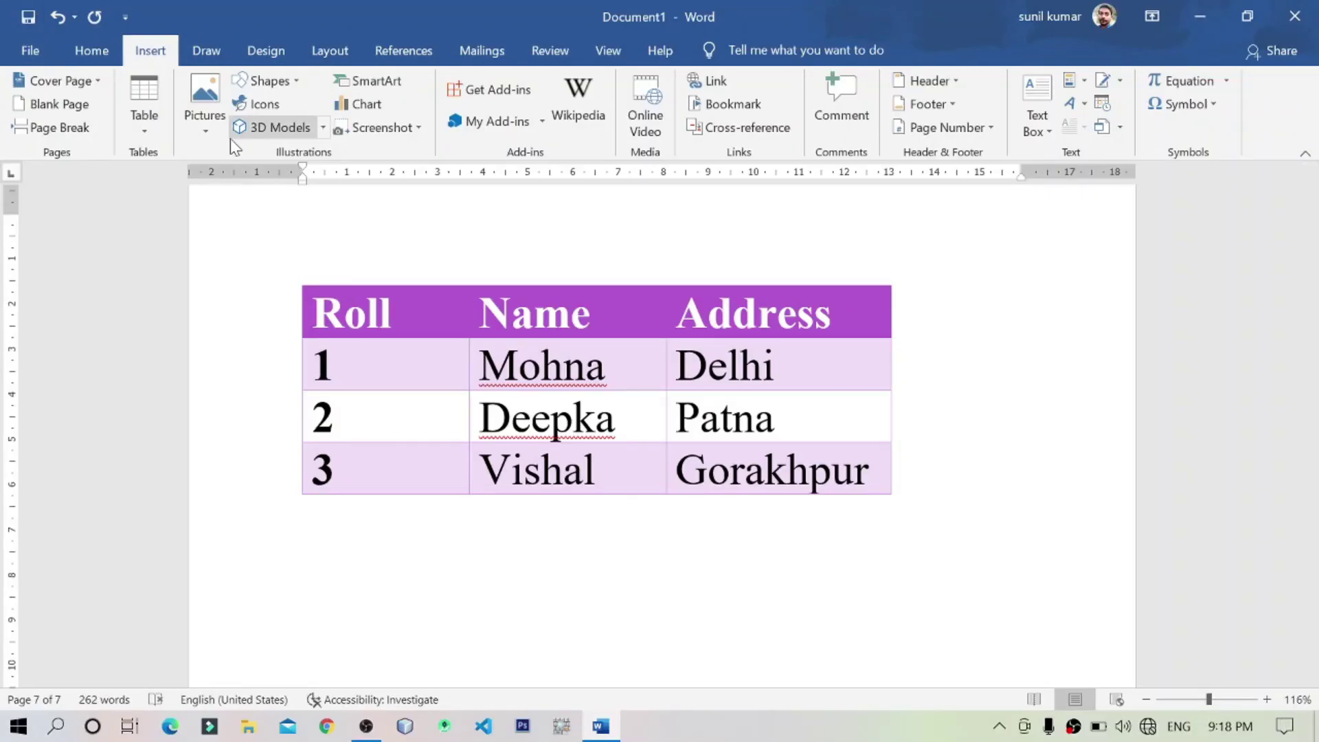
Step: Draw a new table outline about 12.4 cm wide and 5.58 cm high below the student table
left_click(152, 130)
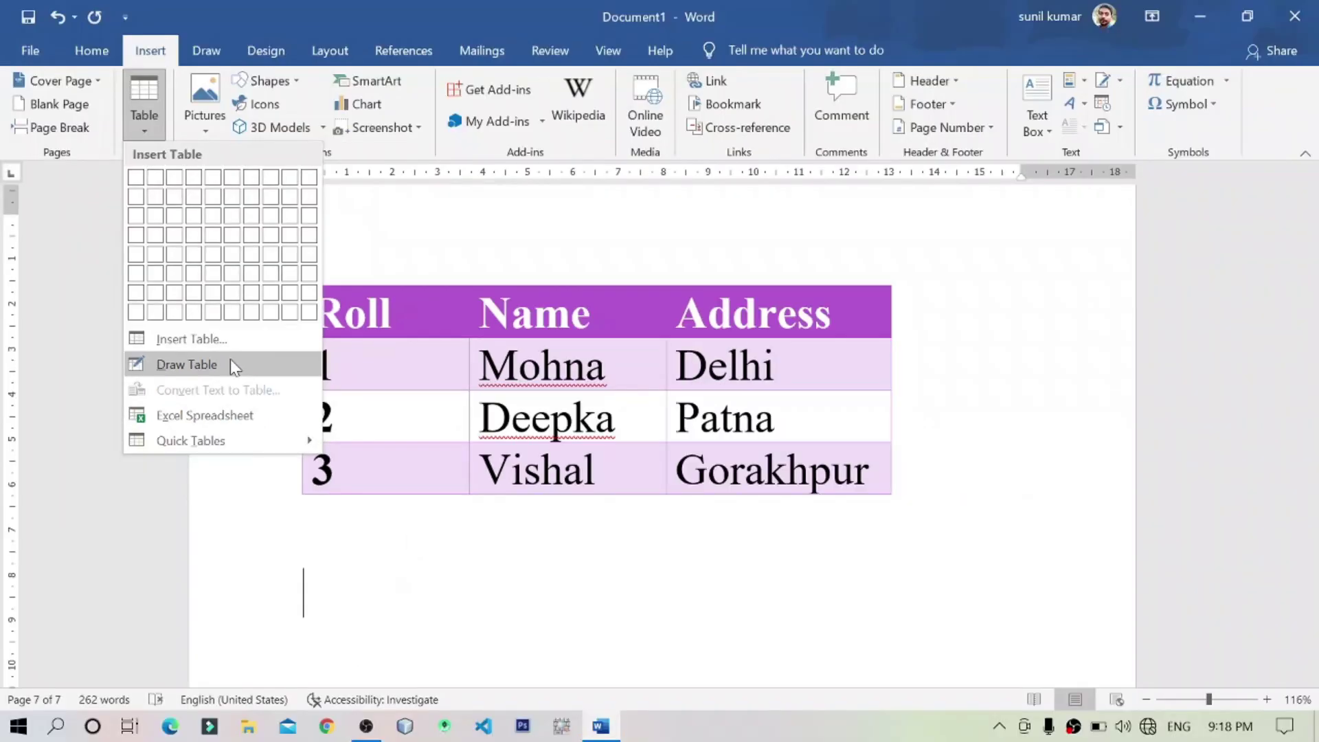
left_click(229, 359)
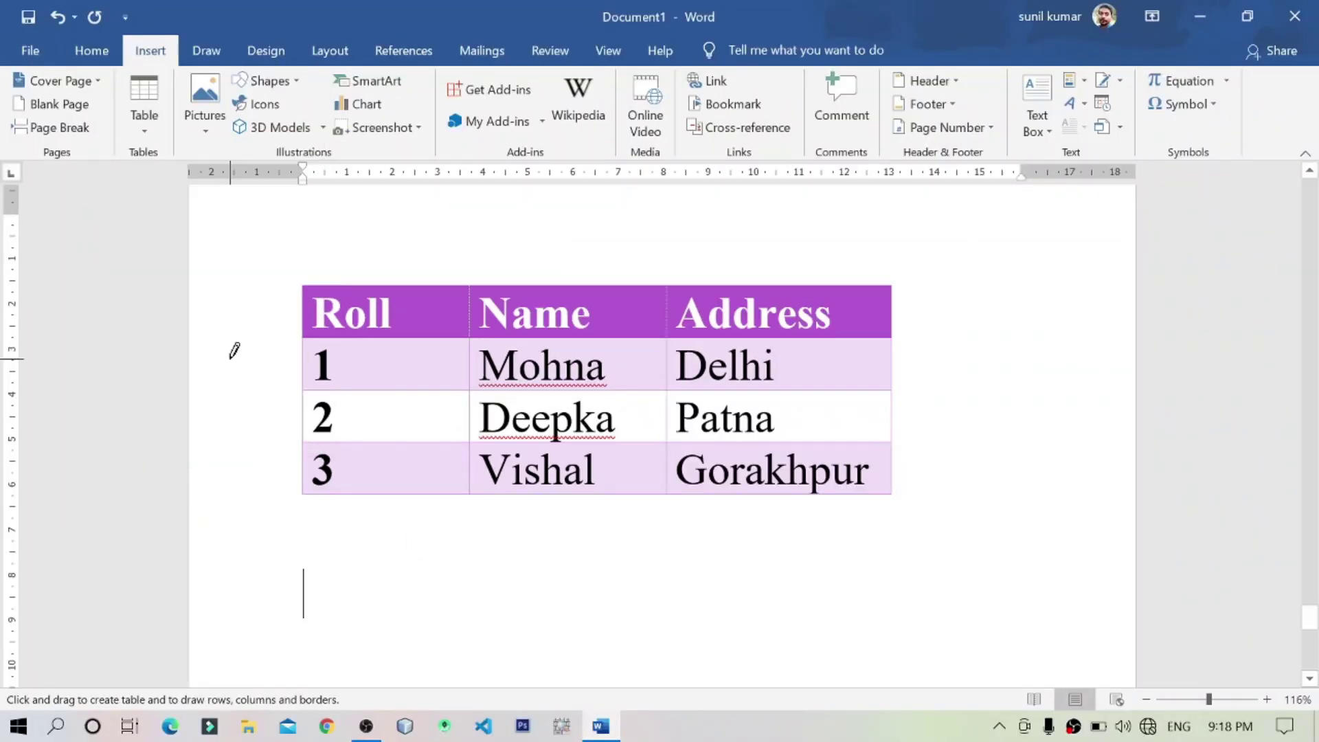
scroll(527, 397, "down", 5)
mouse_move(339, 293)
left_mouse_down()
mouse_move(504, 373)
mouse_move(854, 500)
mouse_move(908, 552)
left_mouse_up()
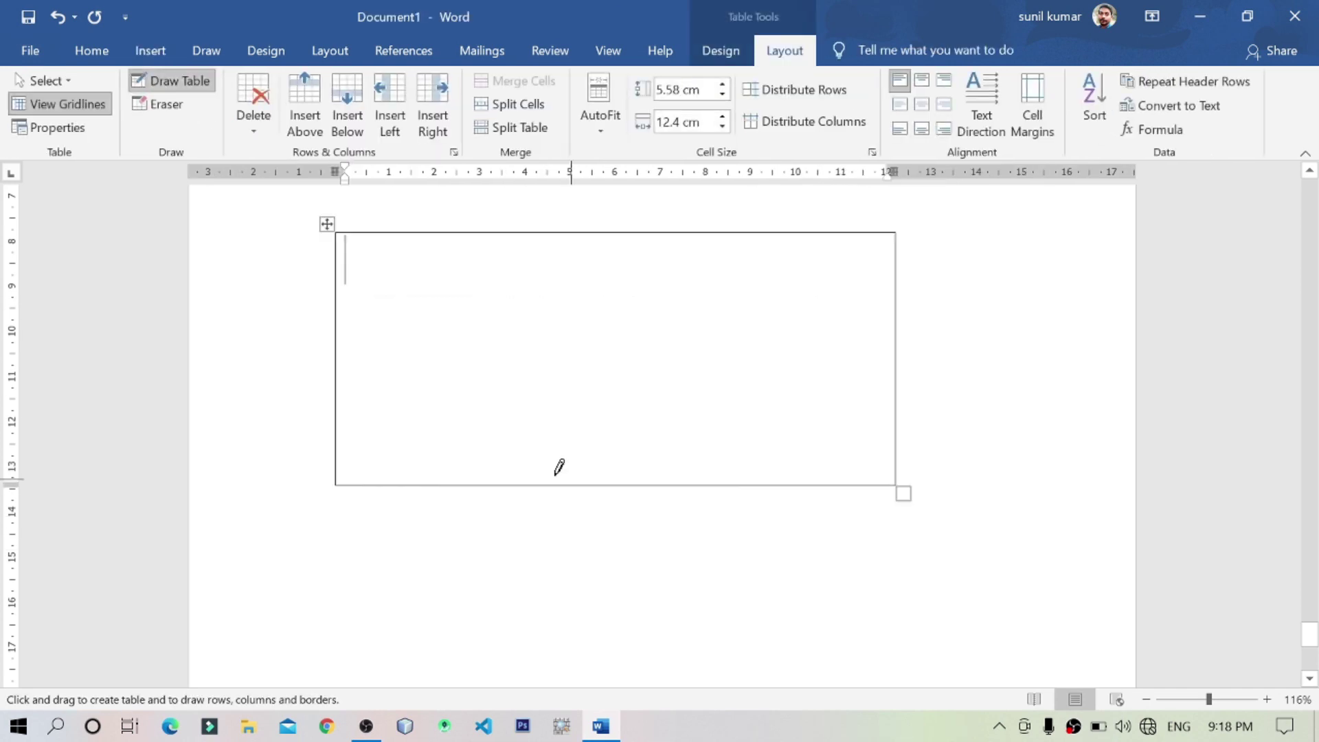
Step: Draw dividing lines in the new table for a full-width header row, a narrow first column and a second row beside it
mouse_move(341, 292)
left_mouse_down()
mouse_move(833, 247)
mouse_move(889, 220)
mouse_move(898, 277)
left_mouse_up()
left_click_drag(437, 306, 446, 474)
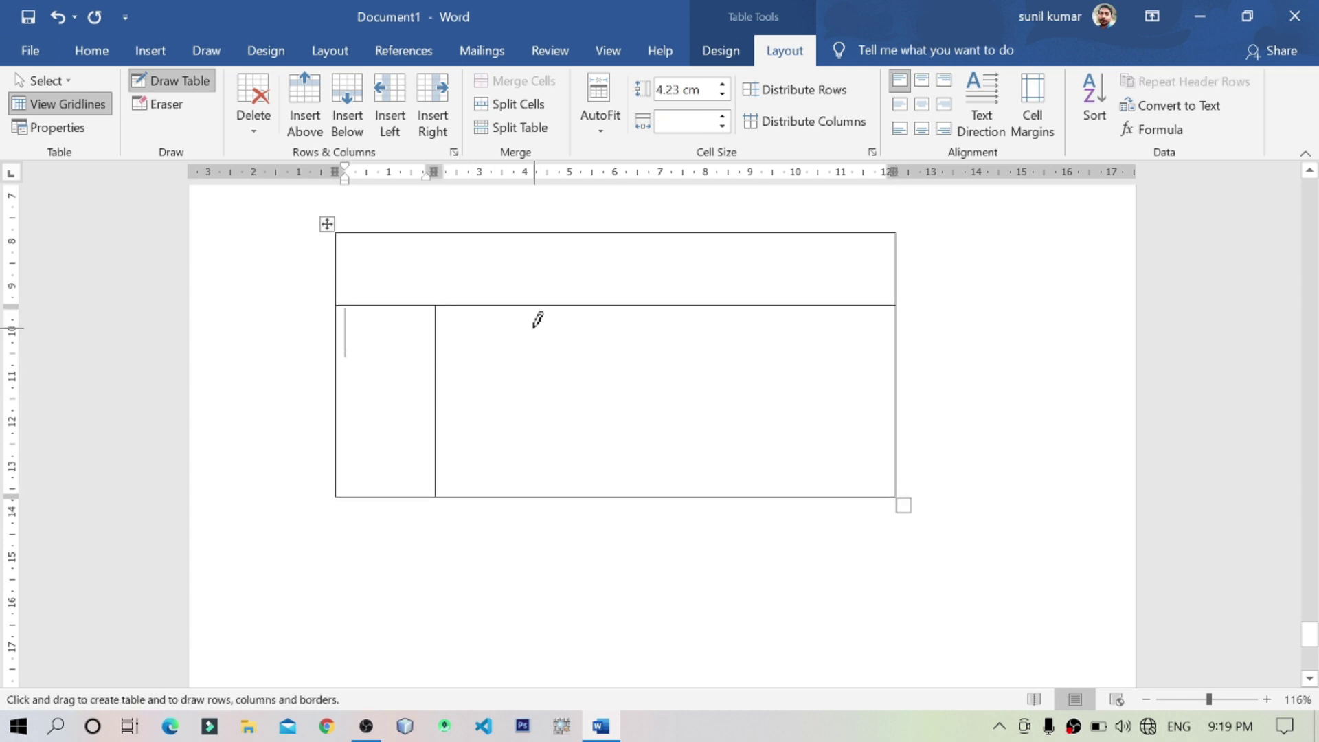
mouse_move(439, 356)
left_mouse_down()
mouse_move(653, 327)
mouse_move(864, 344)
left_mouse_up()
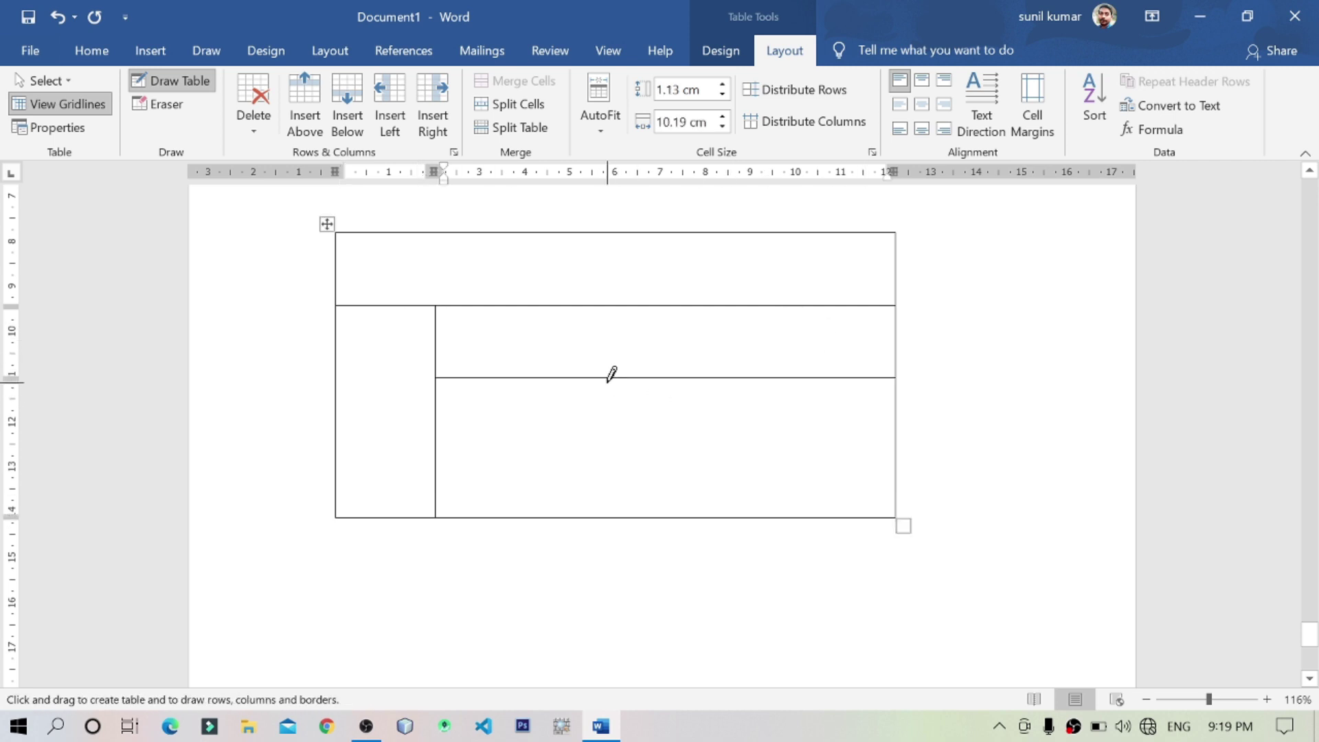
Step: Divide the area beside the first column with four vertical lines, extending the one nearest the first column up to the header row
left_click_drag(611, 374, 610, 474)
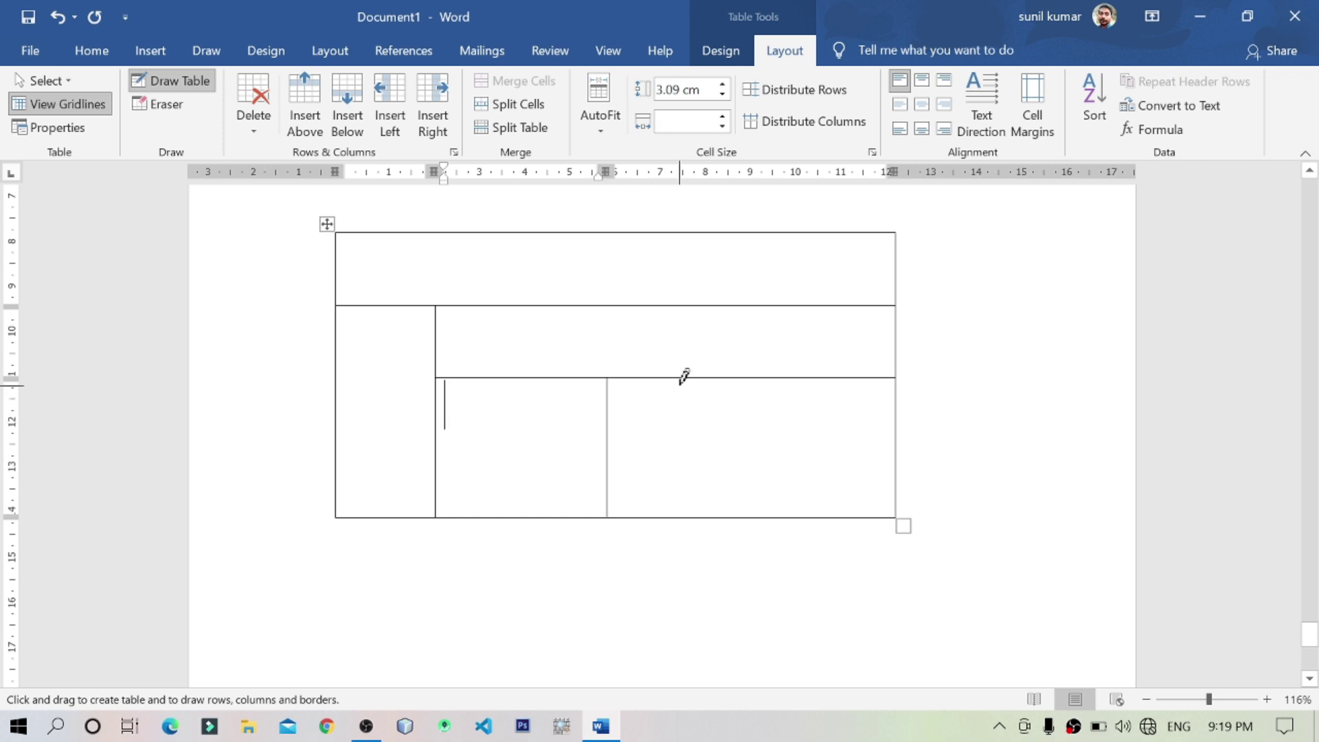
left_click_drag(685, 378, 692, 479)
left_click_drag(768, 379, 772, 485)
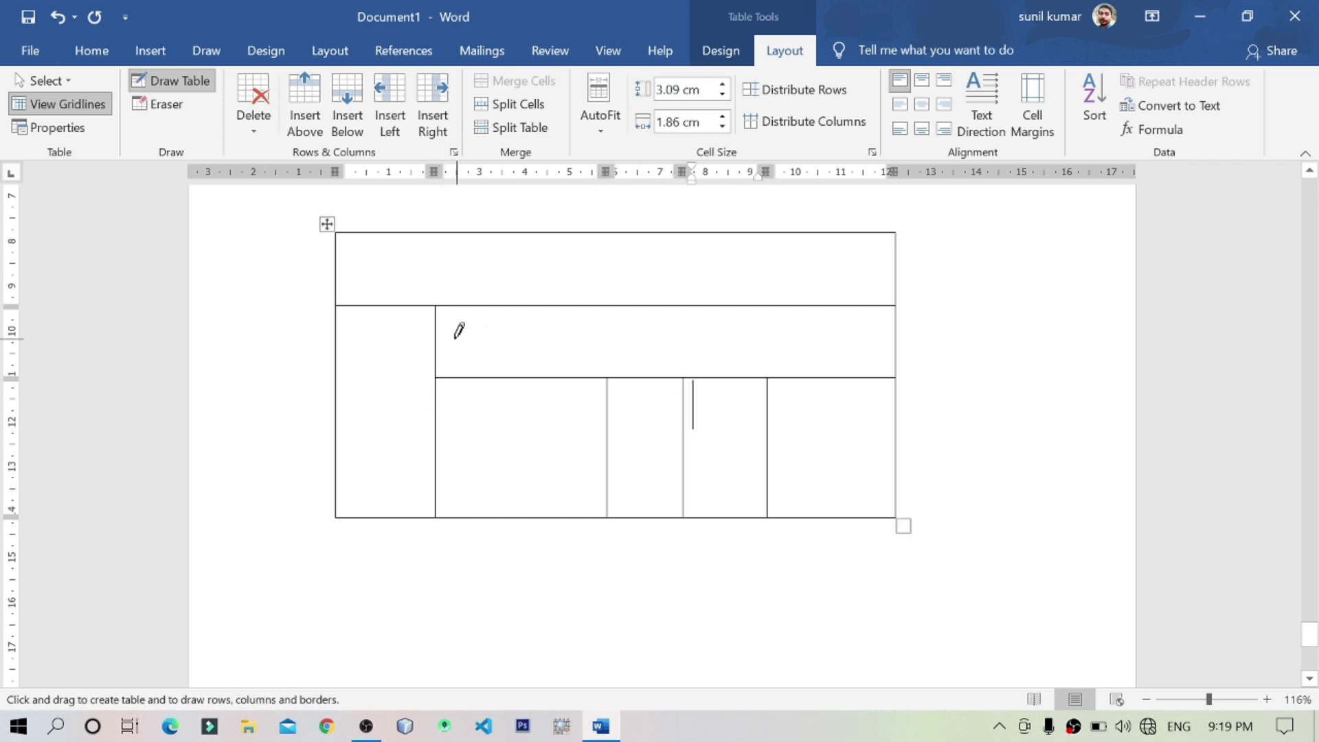
mouse_move(485, 311)
left_mouse_down()
mouse_move(501, 430)
mouse_move(489, 441)
left_mouse_up()
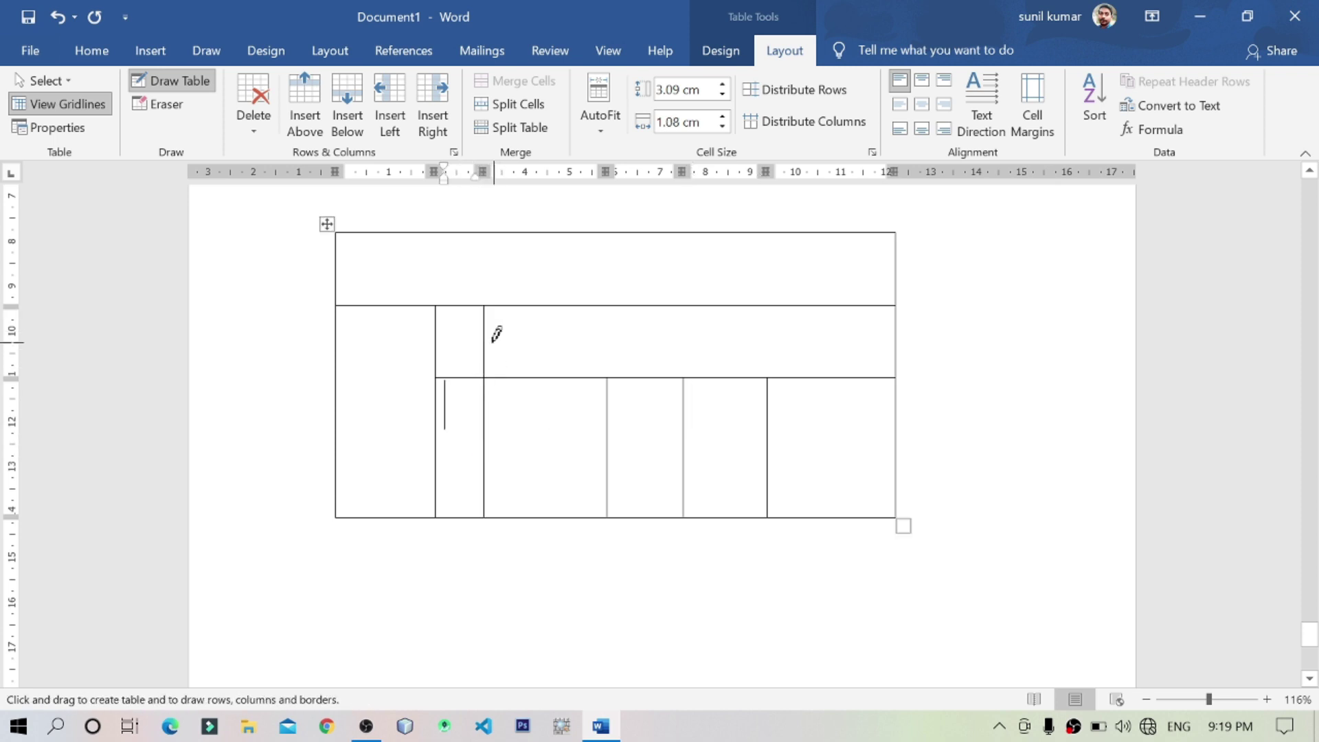
Step: Split the wide middle cell into two rows and a separate last column, erasing the row line inside that last column
left_click_drag(515, 333, 729, 326)
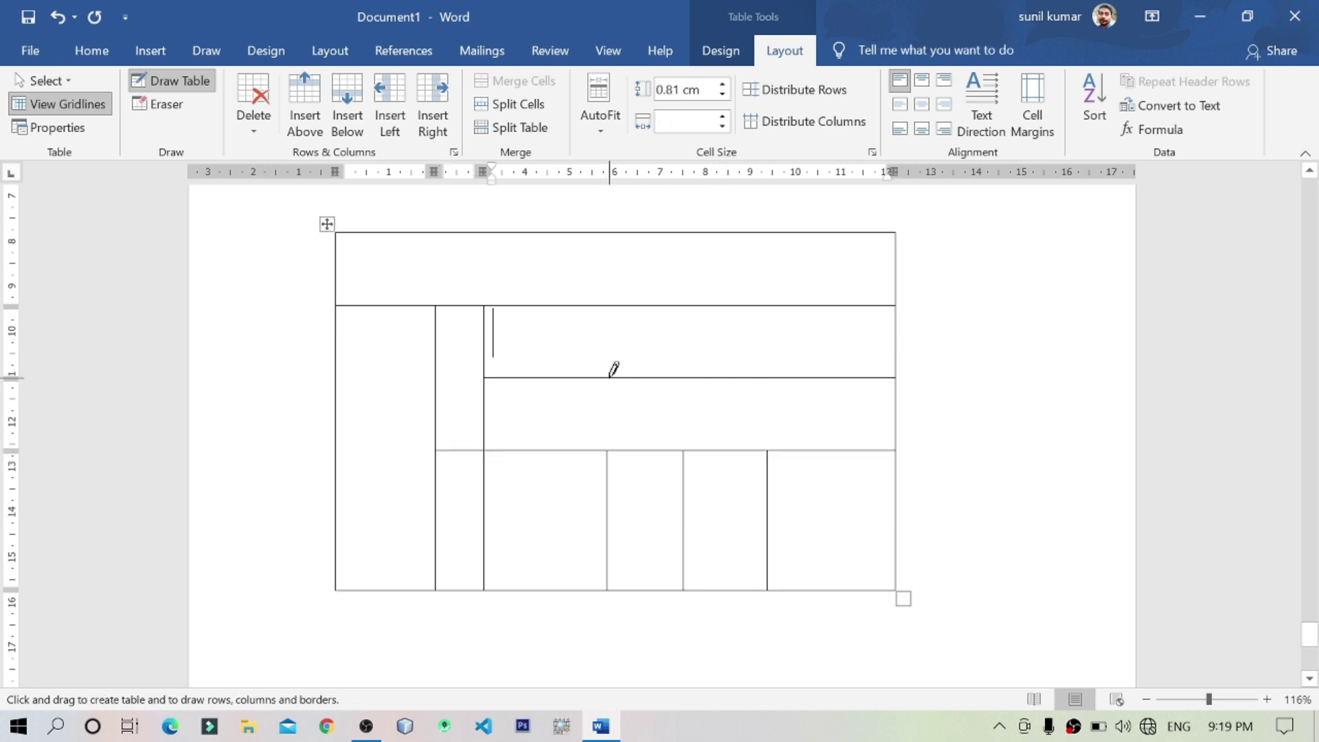
left_click_drag(785, 332, 786, 425)
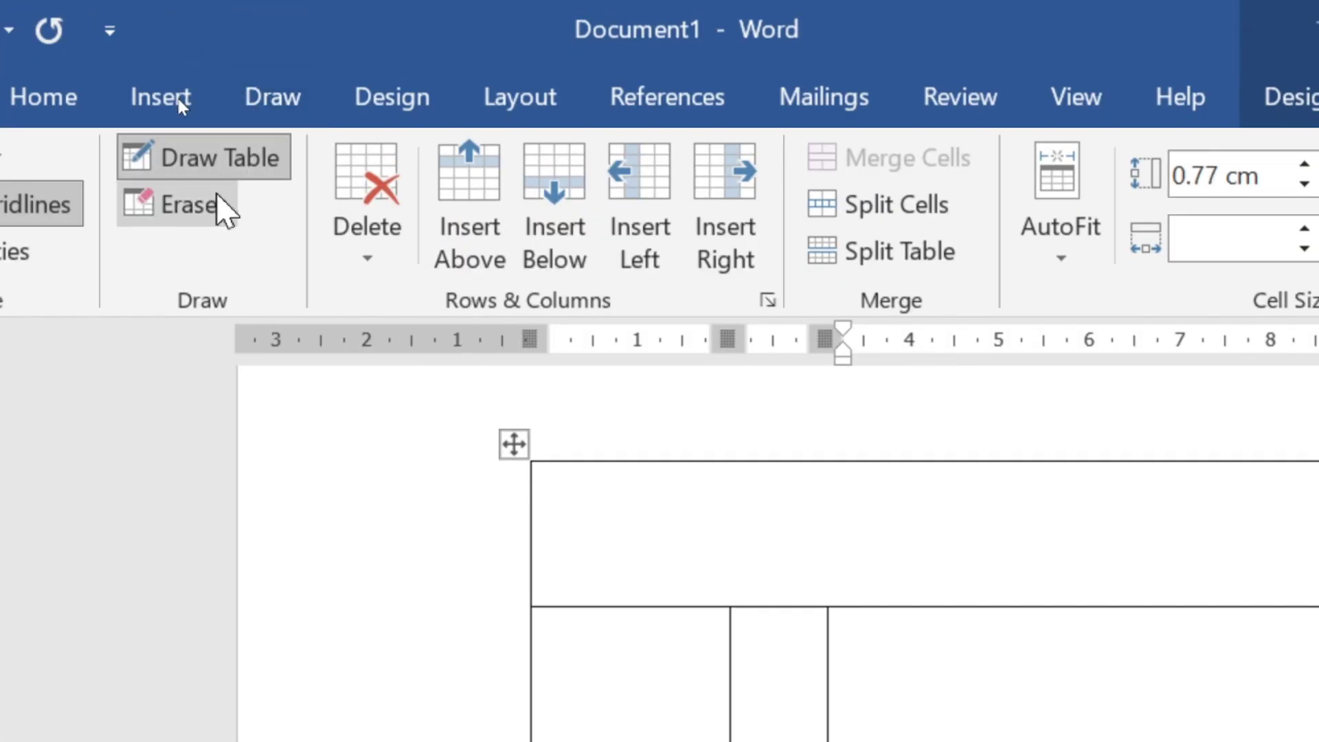
left_click(186, 206)
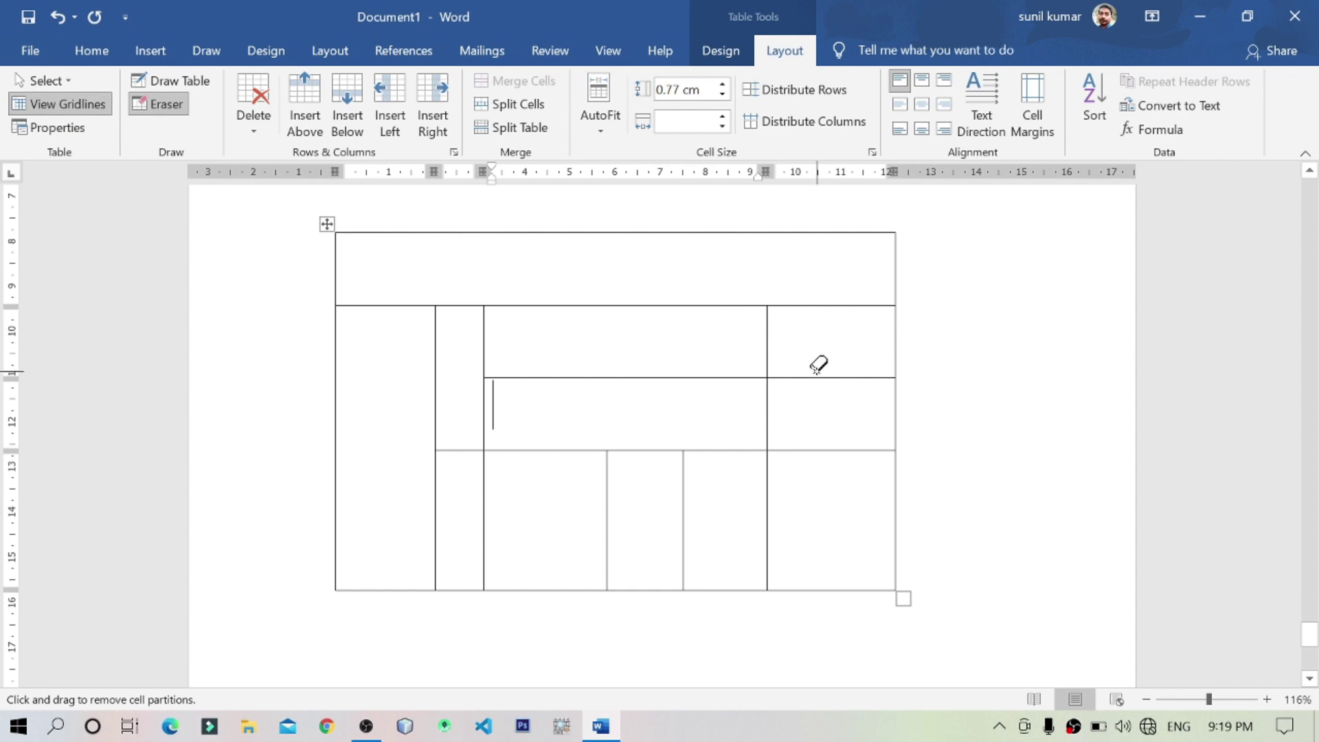
left_click(818, 377)
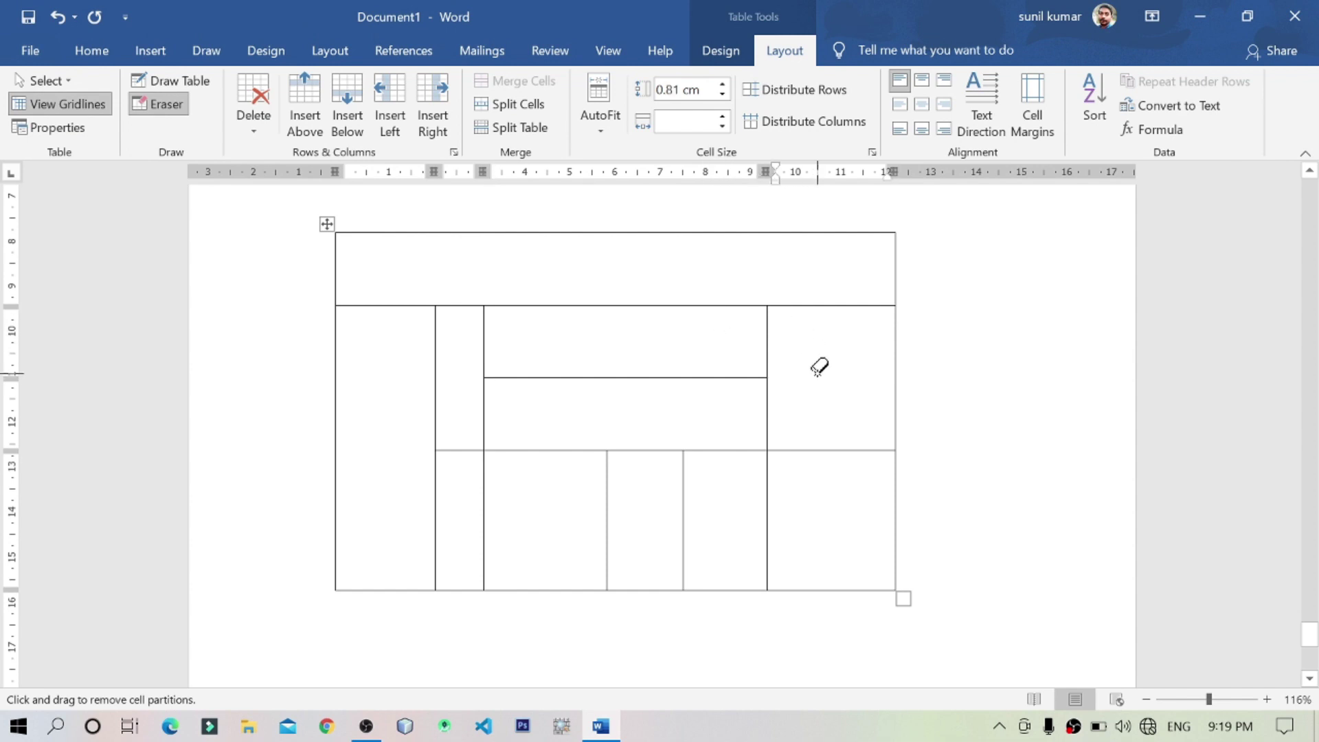
Step: Draw two vertical dividers through the two middle rows in line with the columns below, and a horizontal line across the first column
left_click(175, 80)
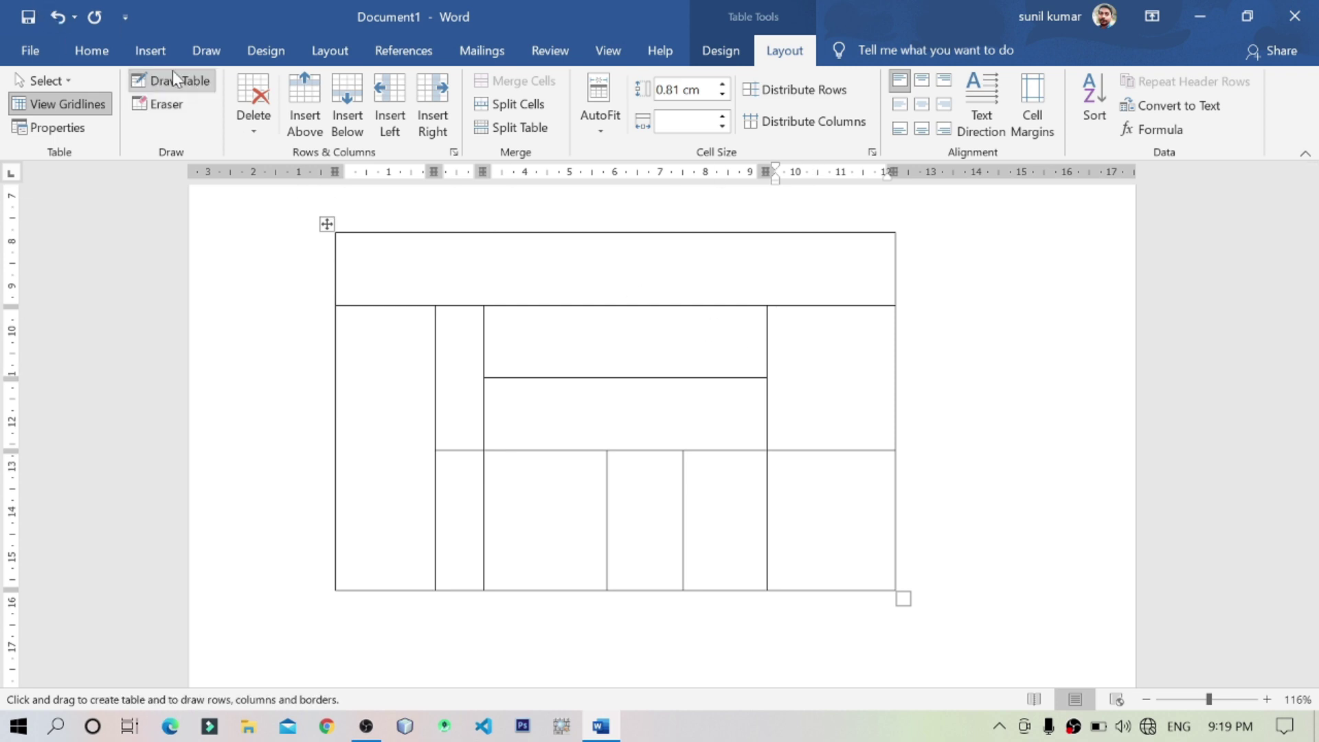
left_click_drag(607, 376, 611, 448)
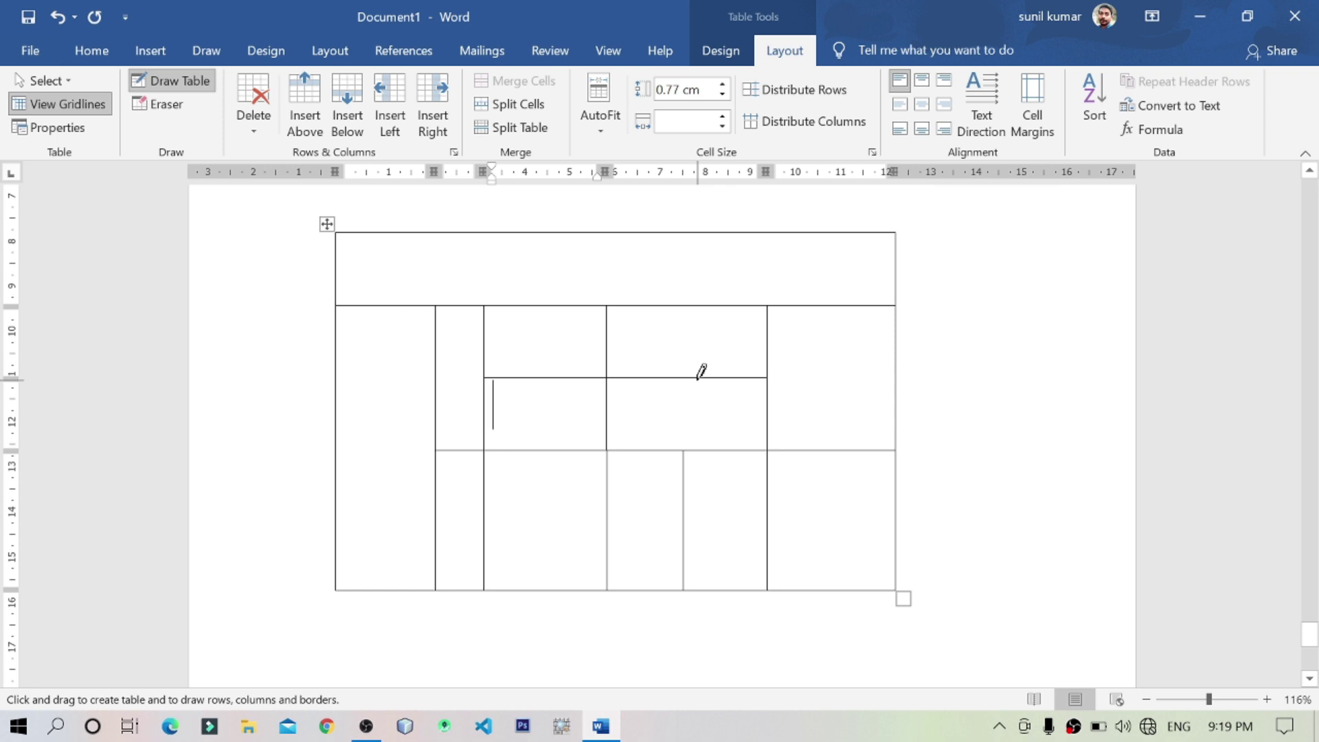
left_click_drag(688, 377, 687, 448)
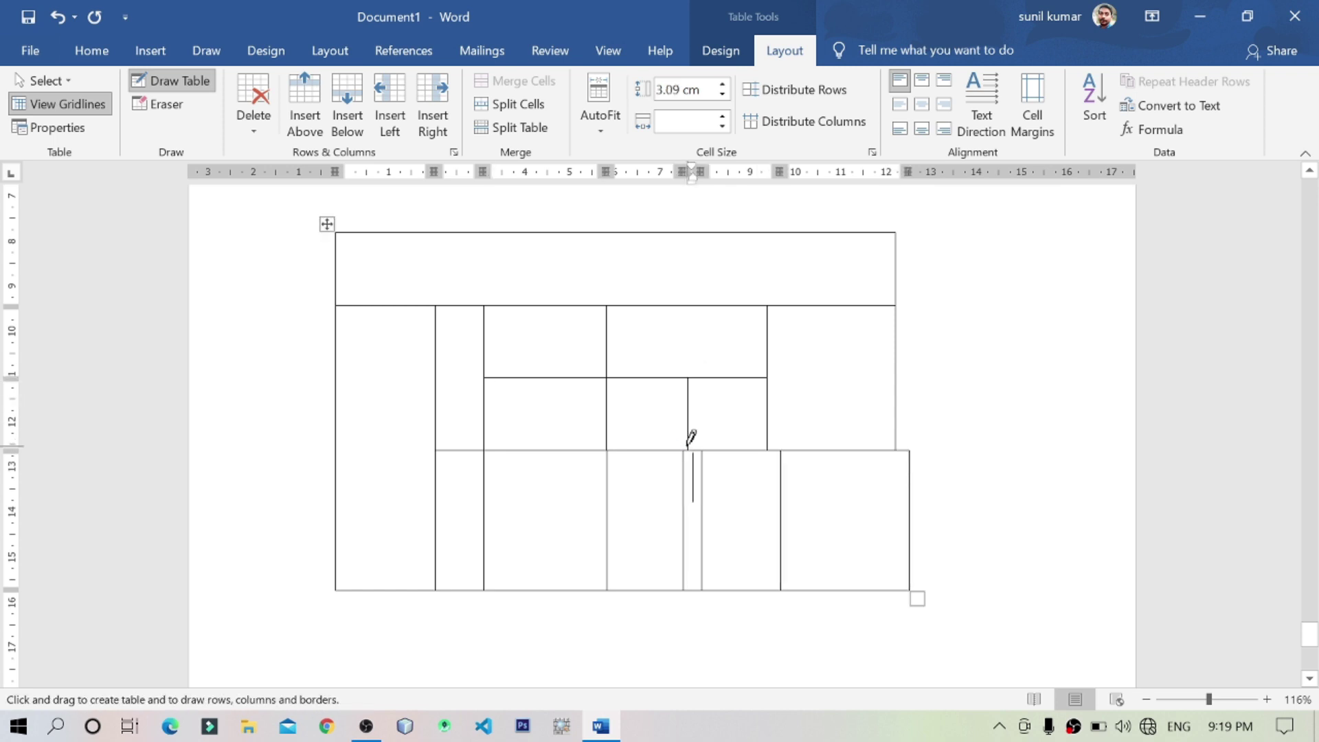
key("ctrl+z")
left_click_drag(680, 377, 688, 430)
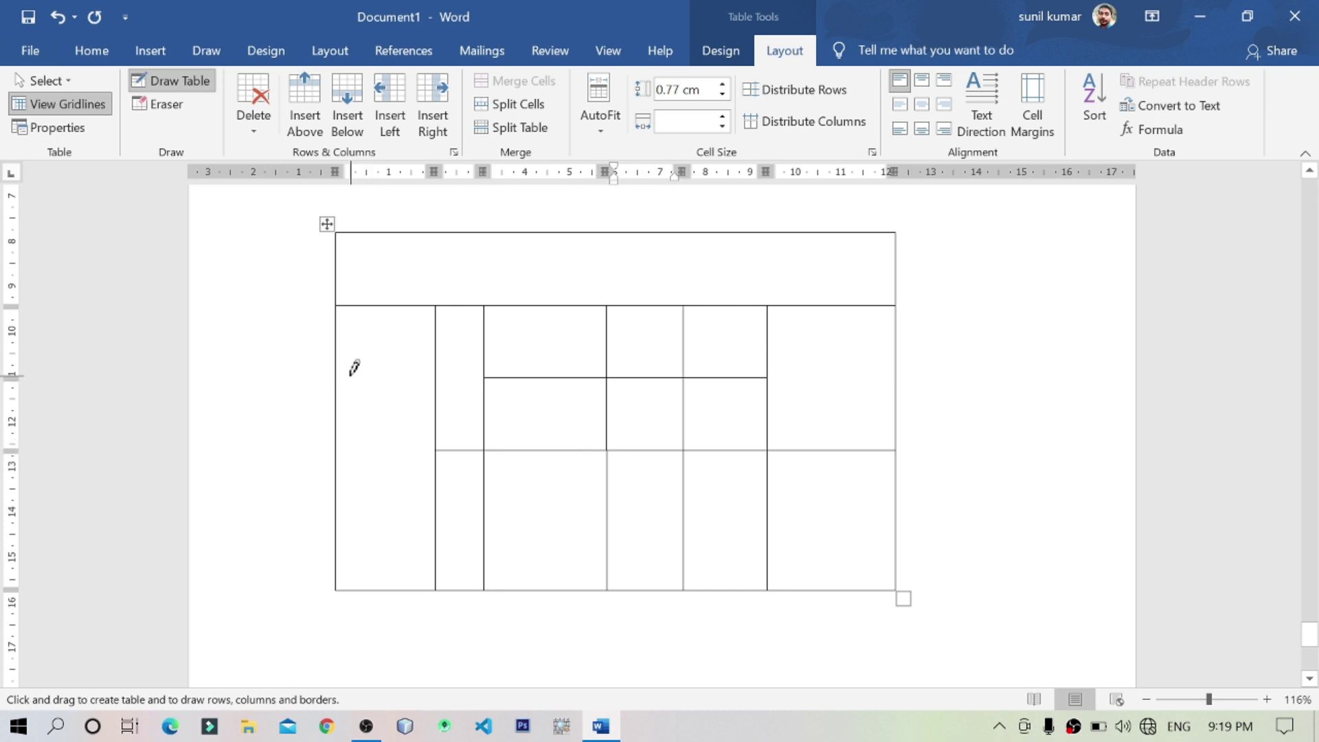
left_click_drag(342, 448, 451, 443)
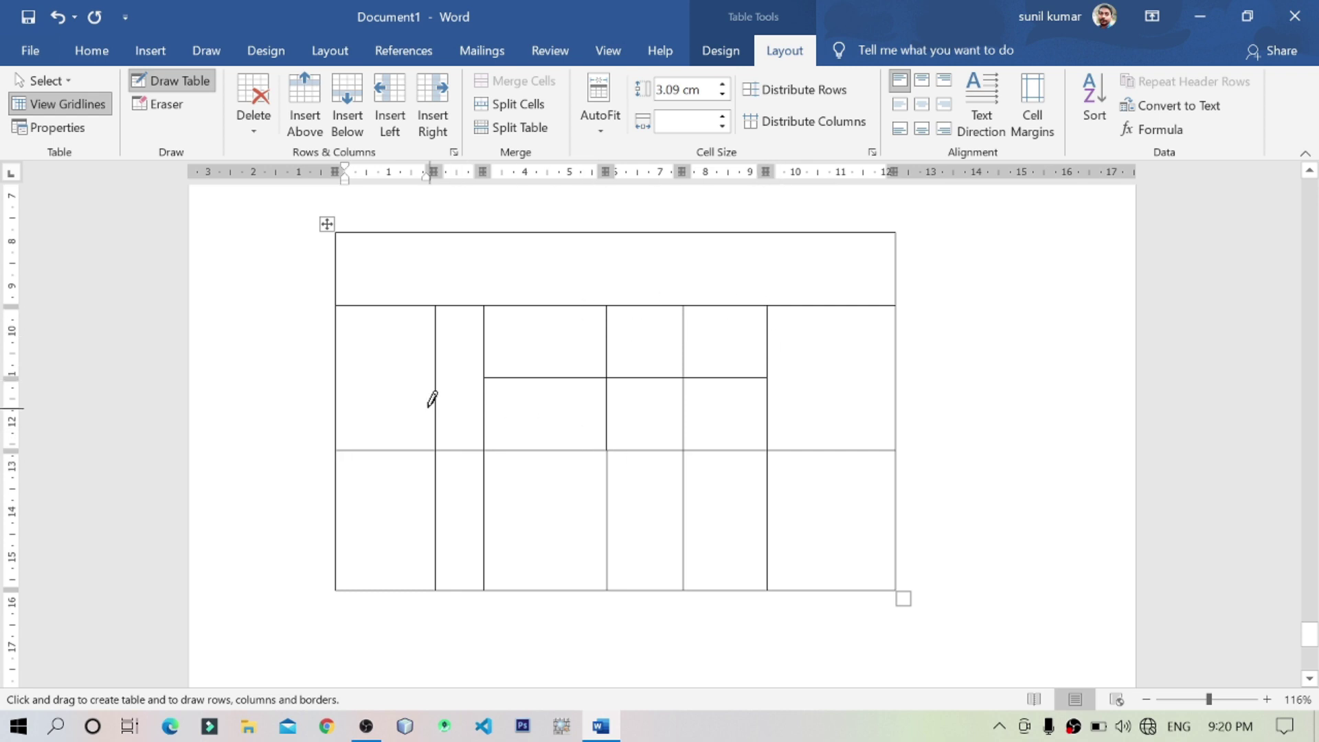
Step: Enter the centred title "Student Table" in the drawn table's header row
scroll(851, 426, "down", 3)
scroll(852, 426, "up", 3)
left_click(581, 271)
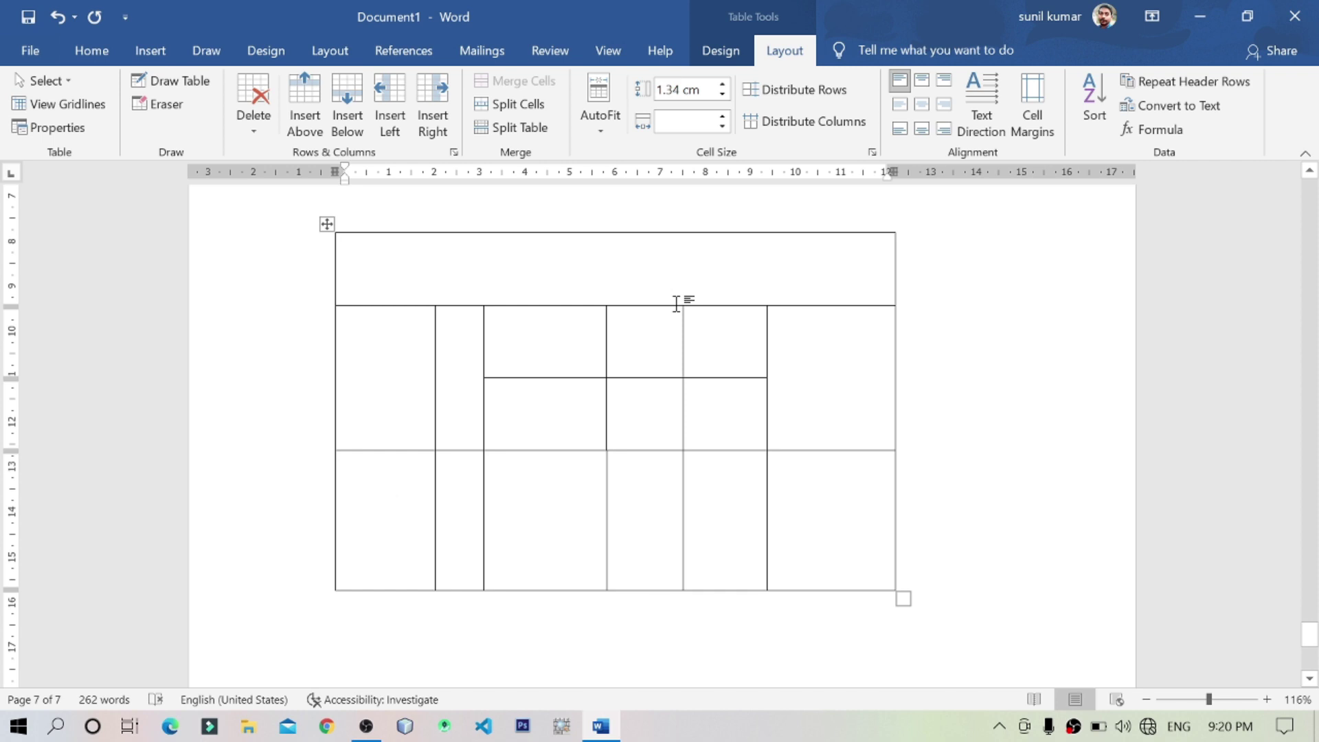
key("ctrl+e")
type("S")
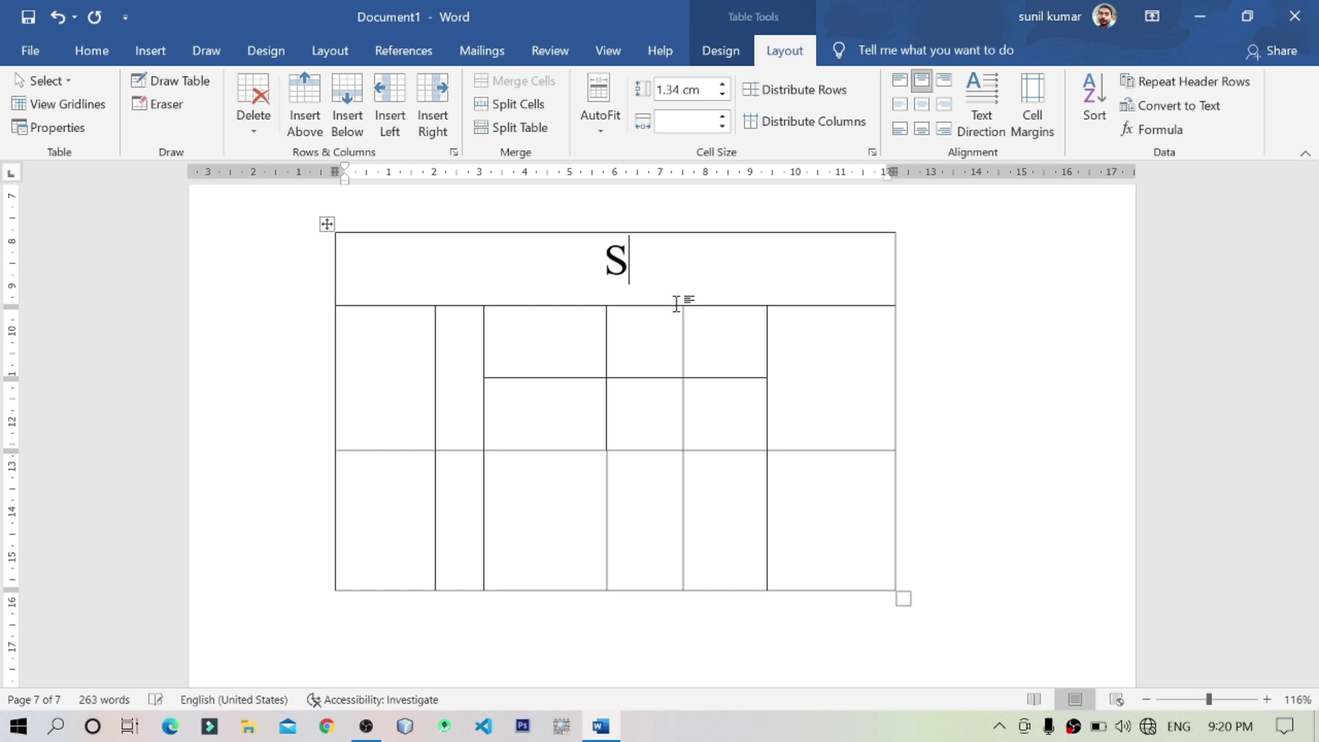
type("tudent TAb")
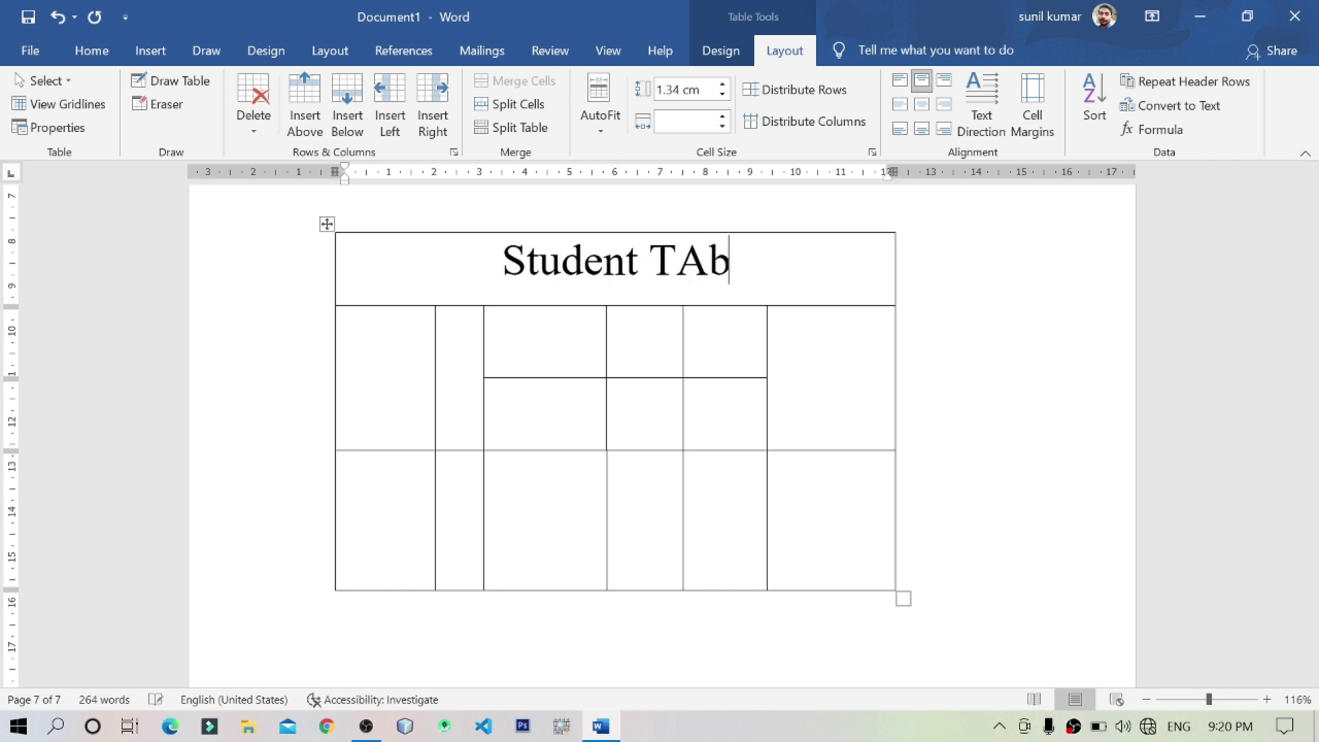
key("BackSpace")
key("BackSpace")
type("able")
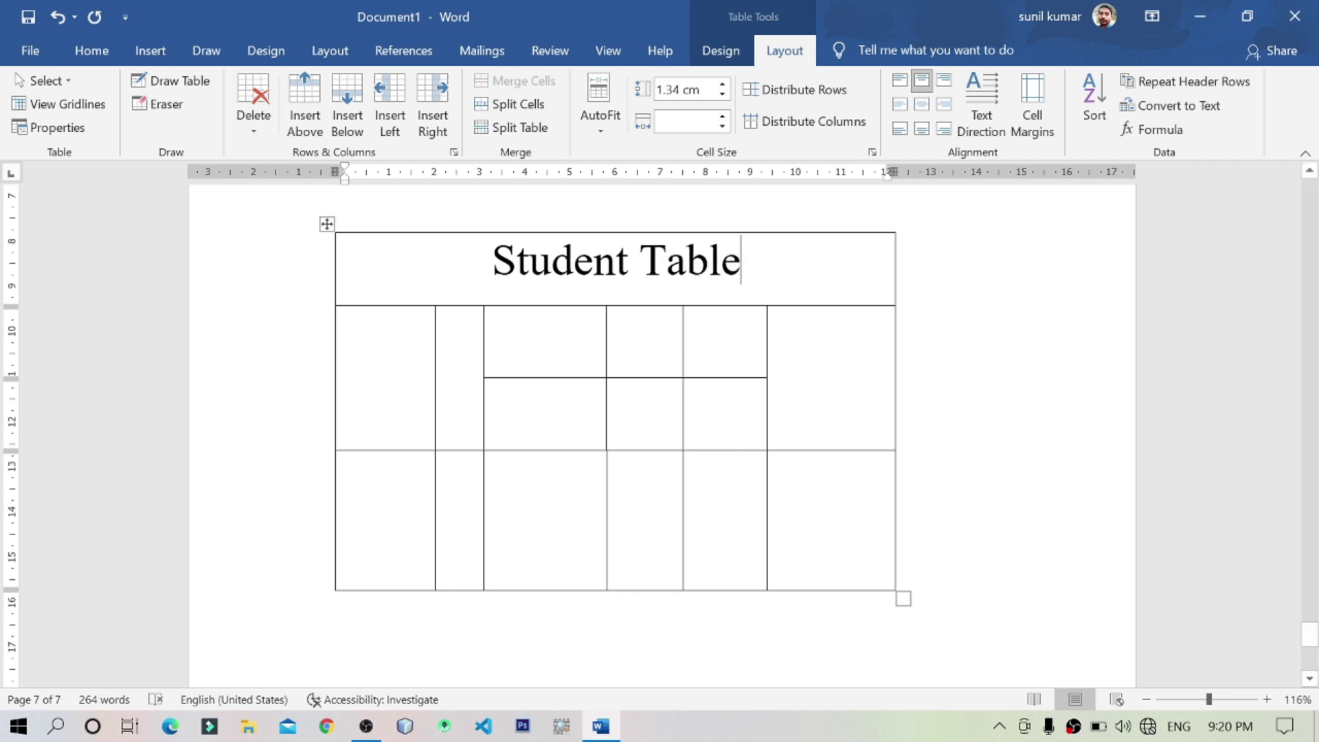
Step: Enter the headings "Roll N0" and "Name" in the first two columns below the title
left_click(415, 362)
type("Roll N")
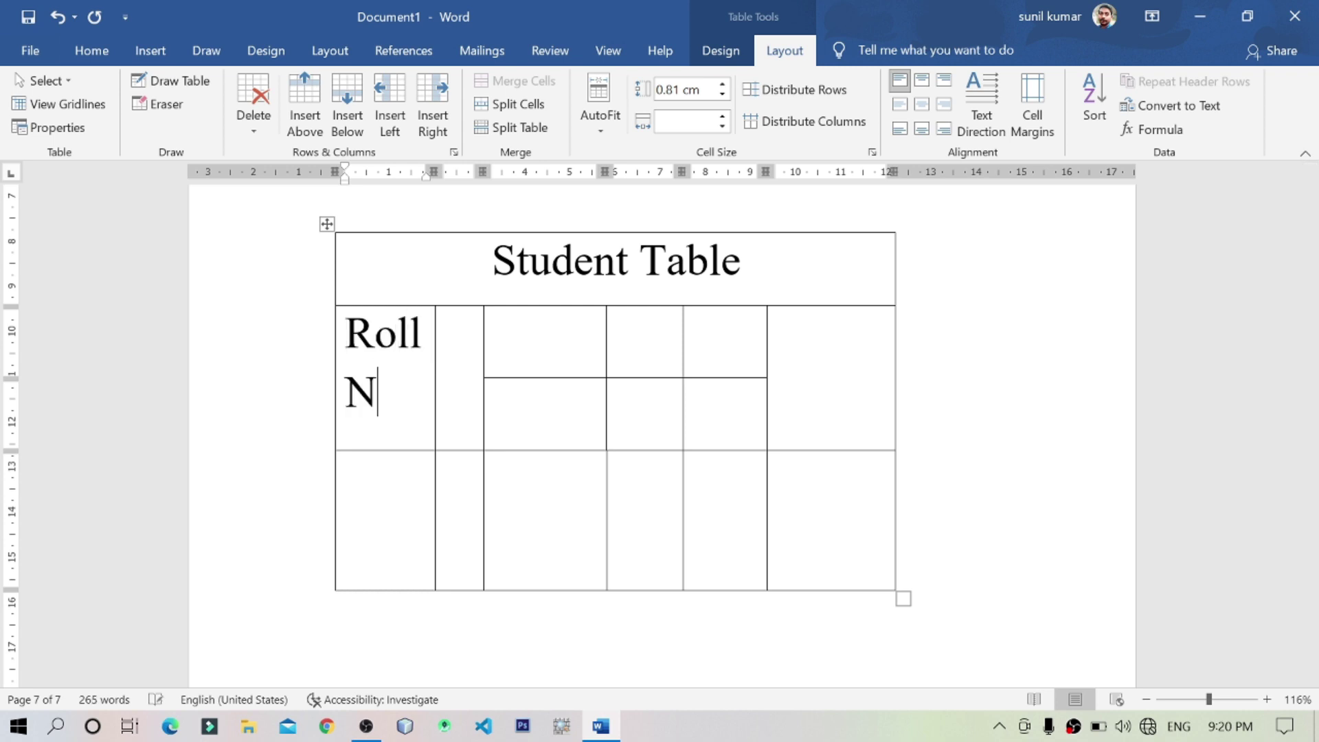
type("um")
key("BackSpace")
key("BackSpace")
type("O")
key("BackSpace")
type("0")
left_click(445, 333)
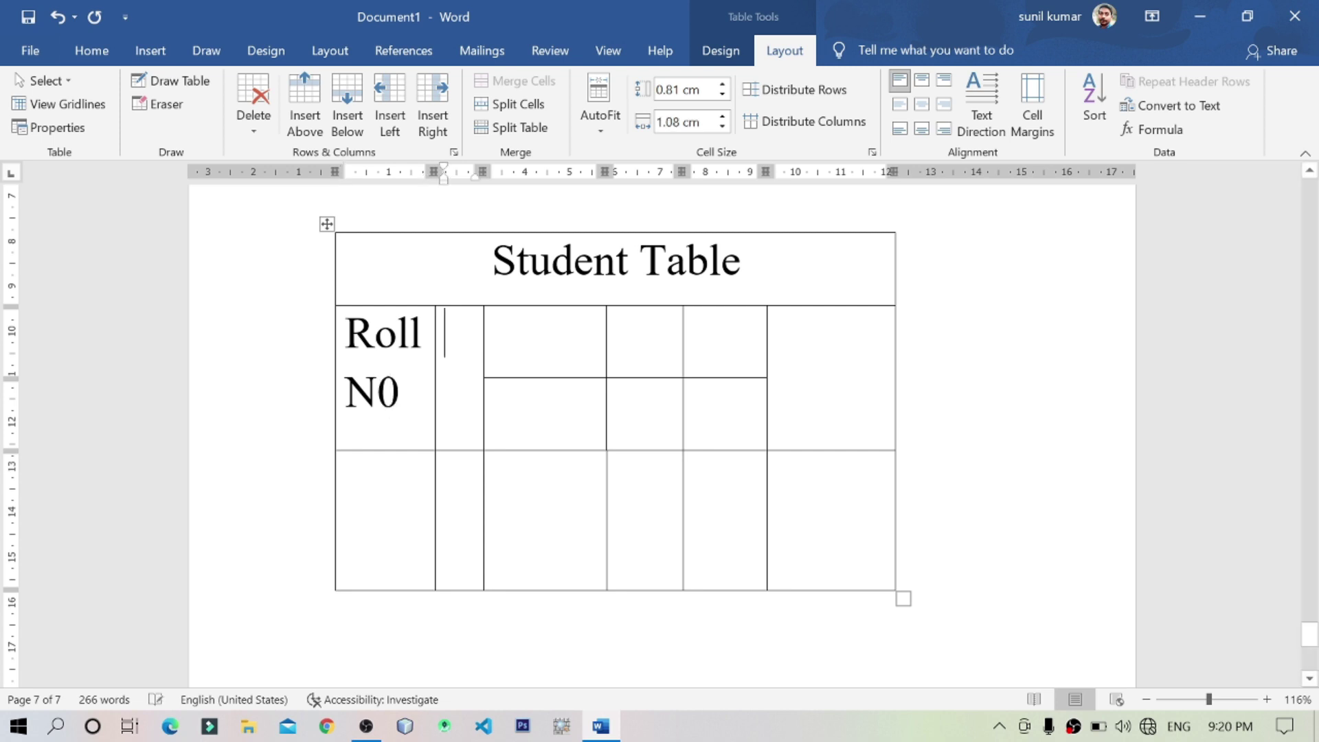
type("Name")
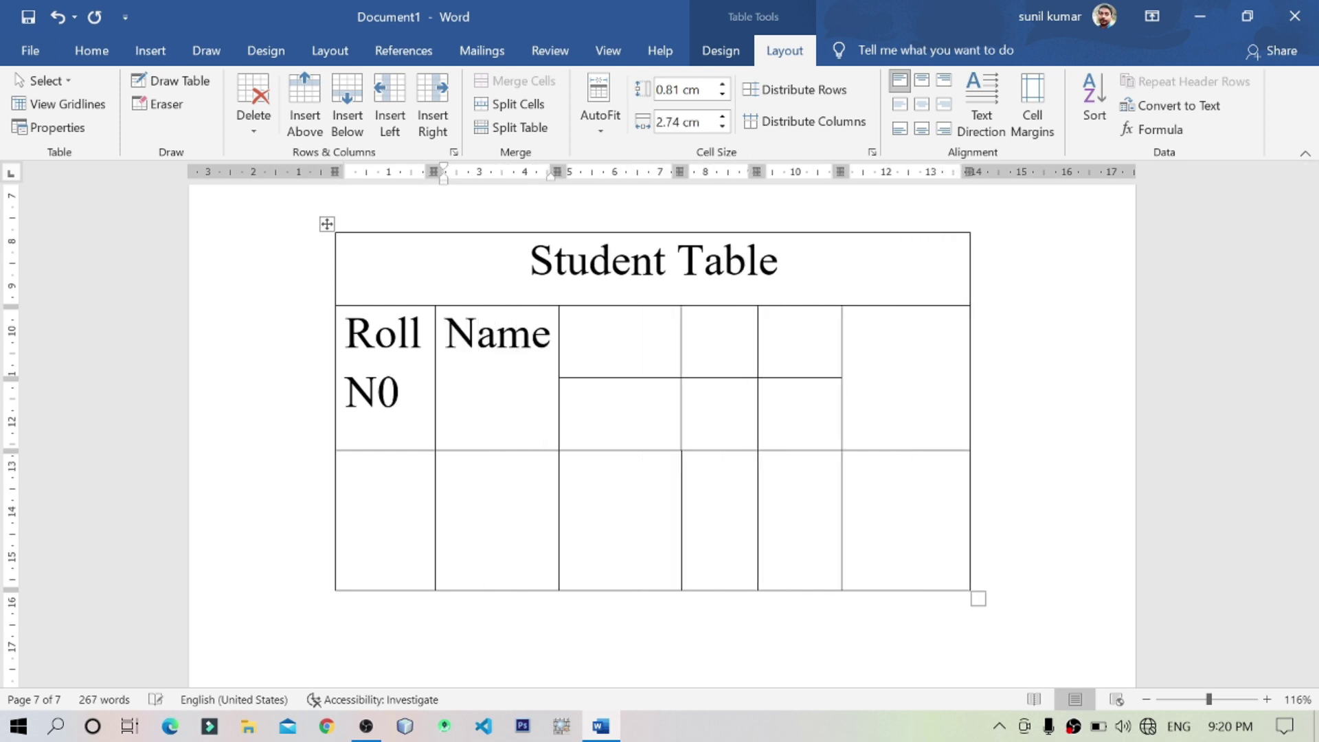
key("Tab")
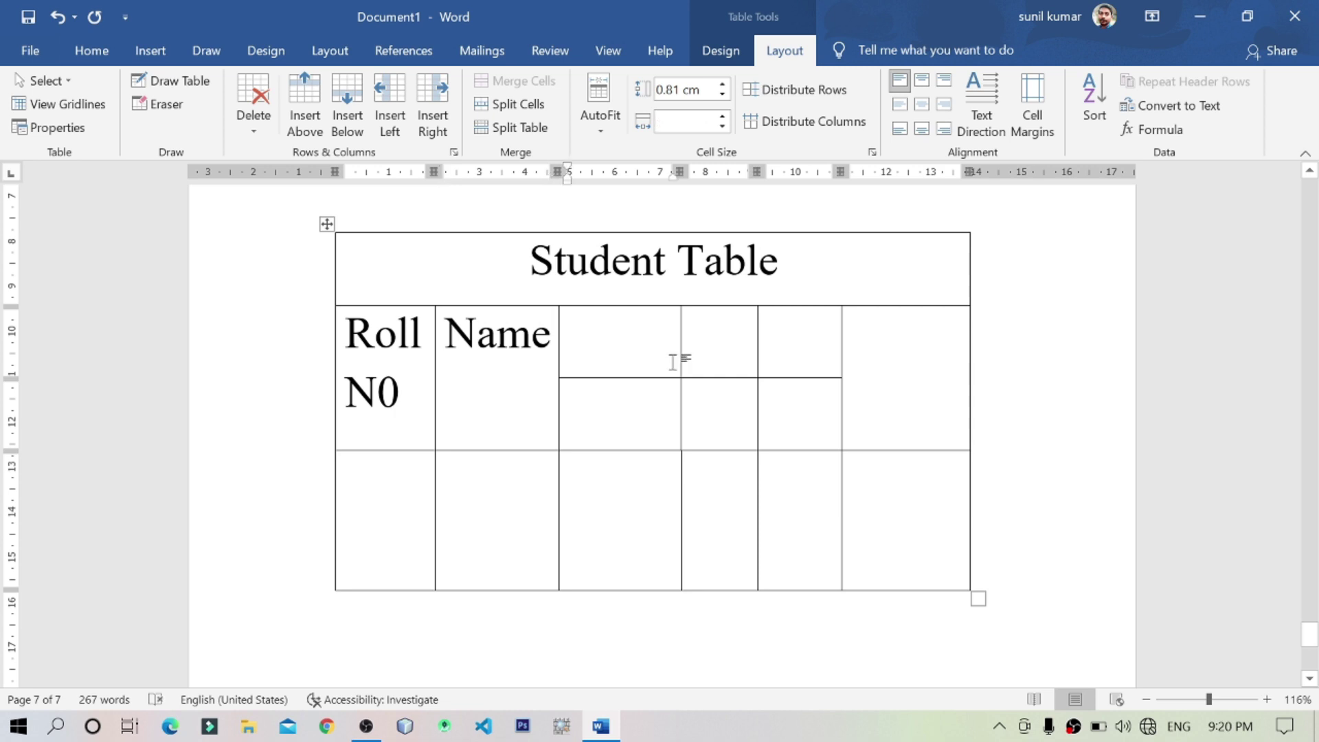
Step: Enter the subject headings "Hindi", "English" and "Math" in the three middle cells of the lower heading row
left_click(644, 409)
type("Hindi")
key("Tab")
type("Engi")
key("Tab")
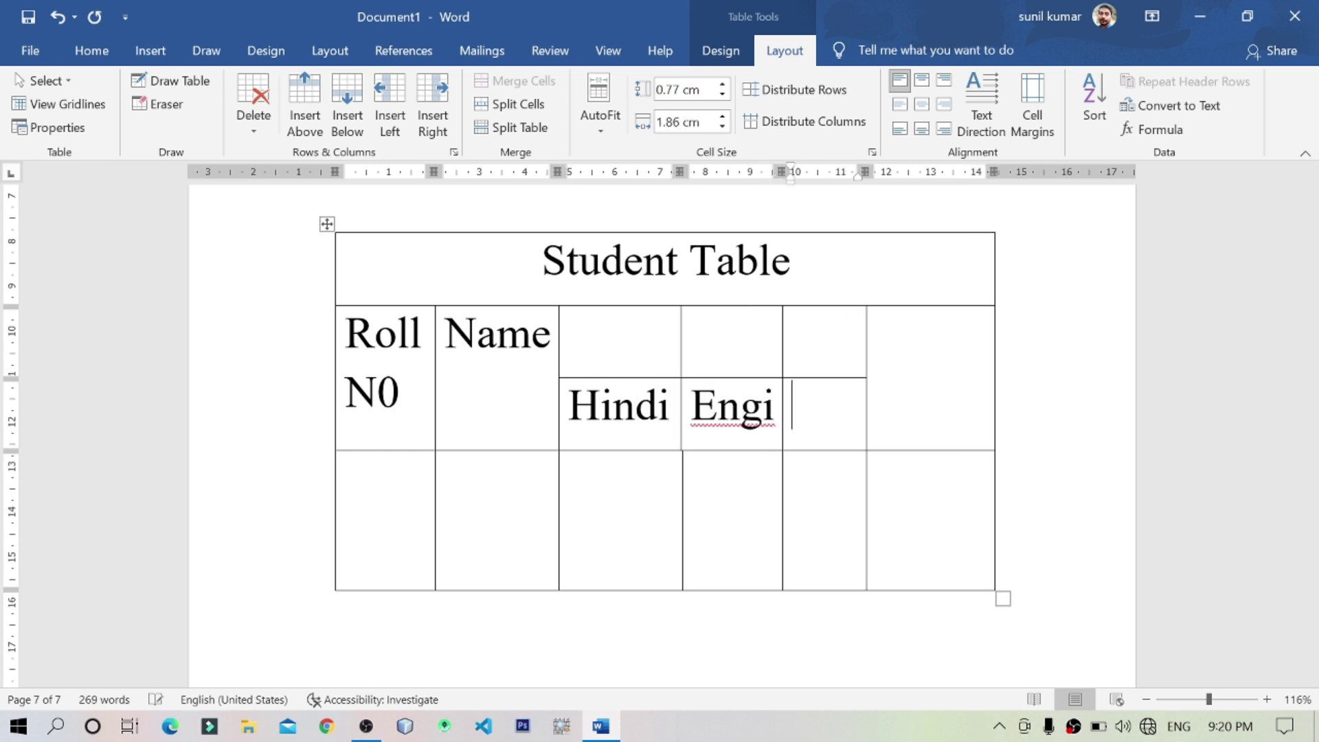
key("shift+Tab")
type("Wn")
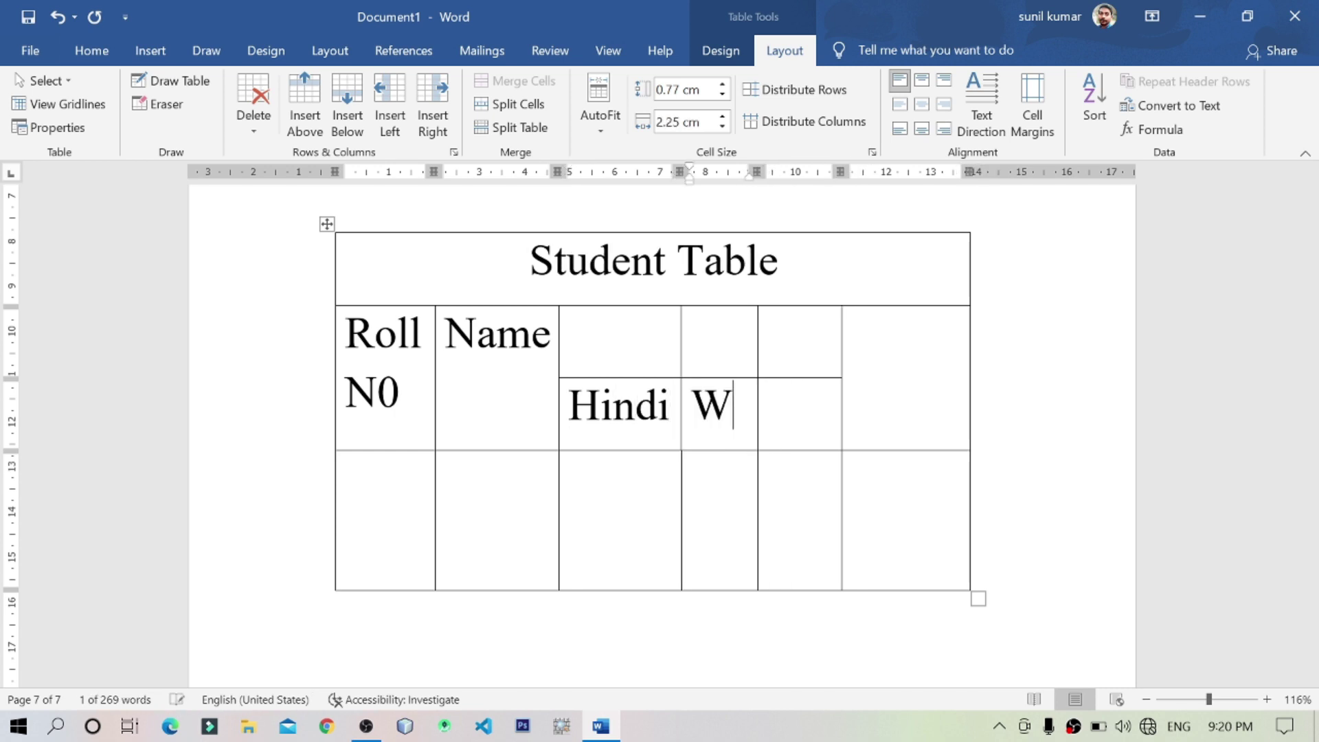
key("BackSpace")
key("BackSpace")
type("English")
key("Tab")
type("Ma")
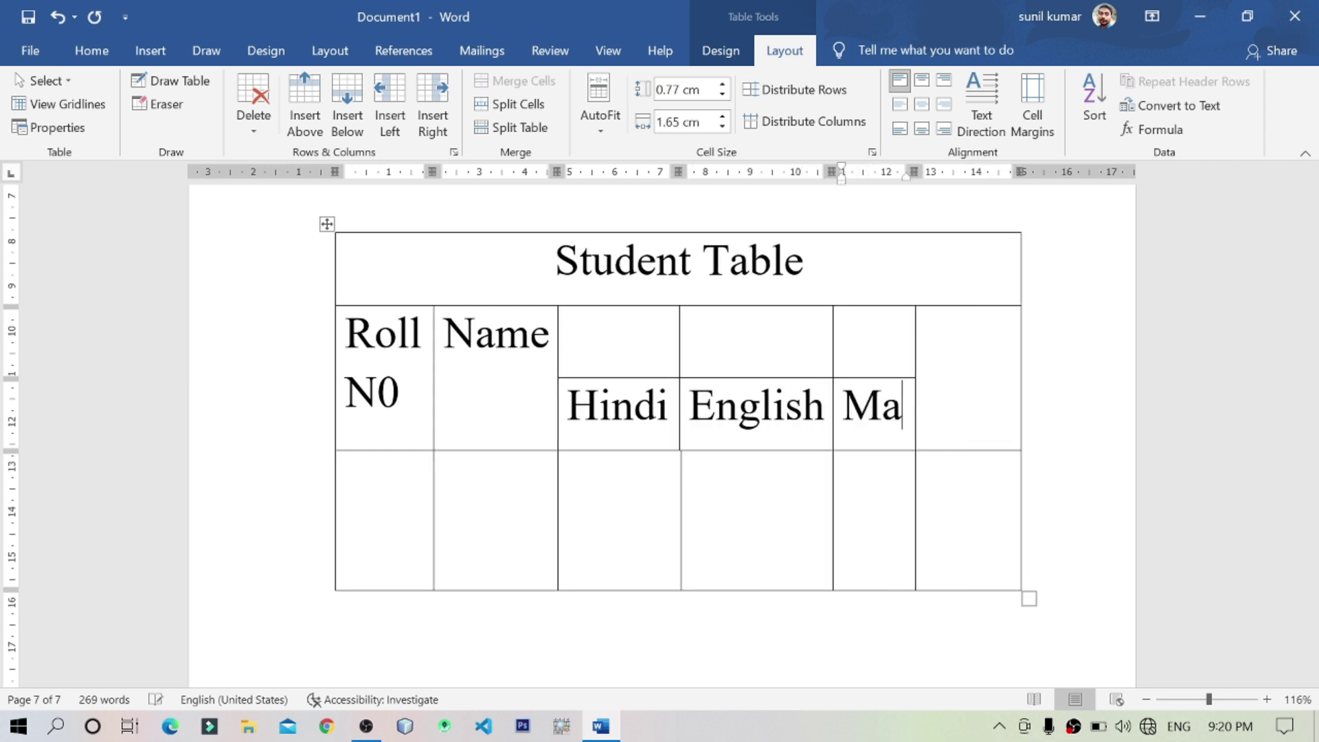
type("th")
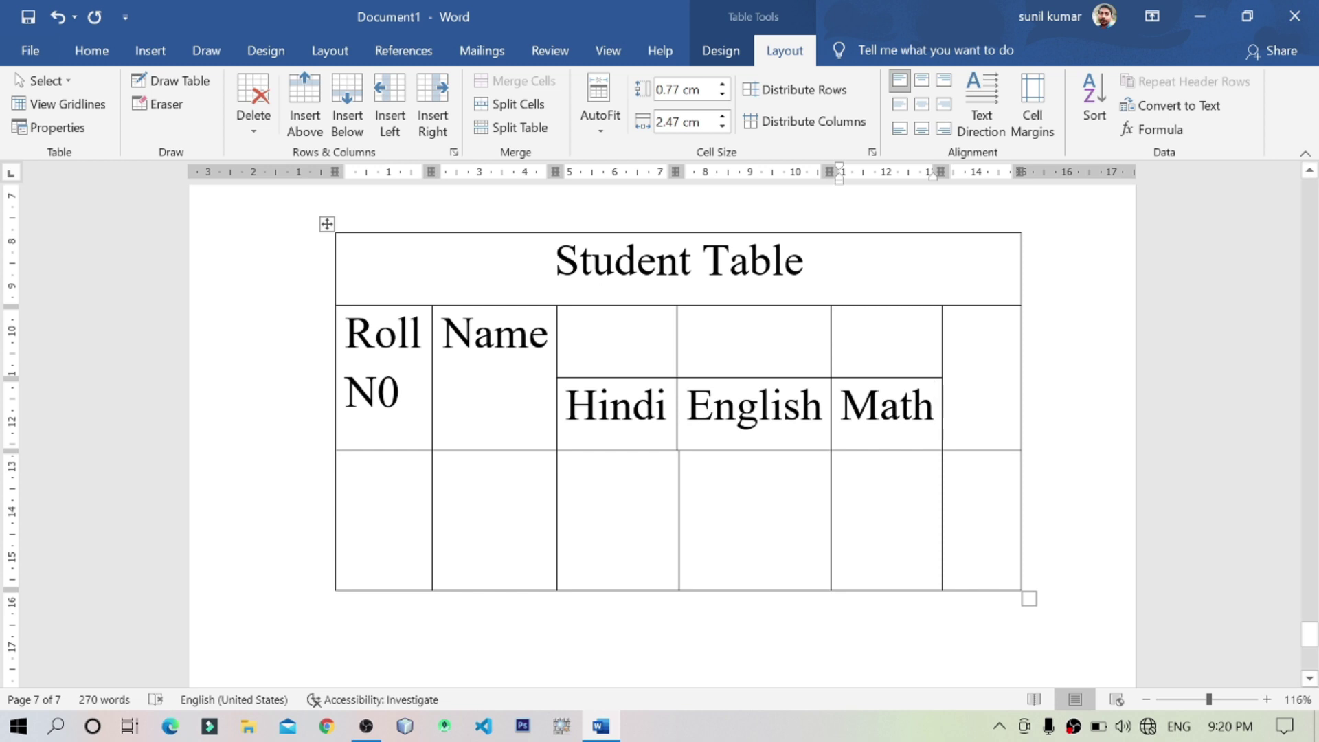
Step: Enter the heading "Total" in the last column and widen the Roll N0 column so its heading fits on one line
left_click(952, 333)
type("Total")
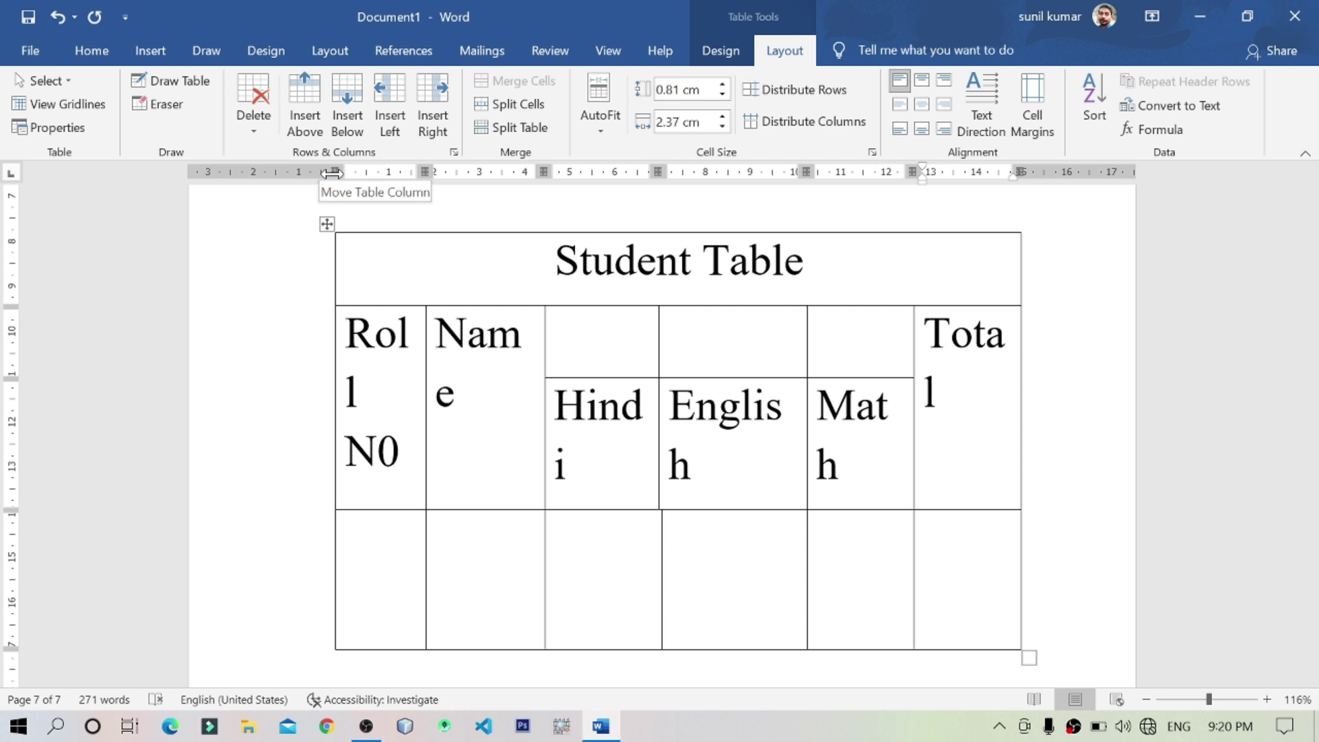
left_click_drag(335, 173, 247, 181)
left_click_drag(334, 171, 440, 171)
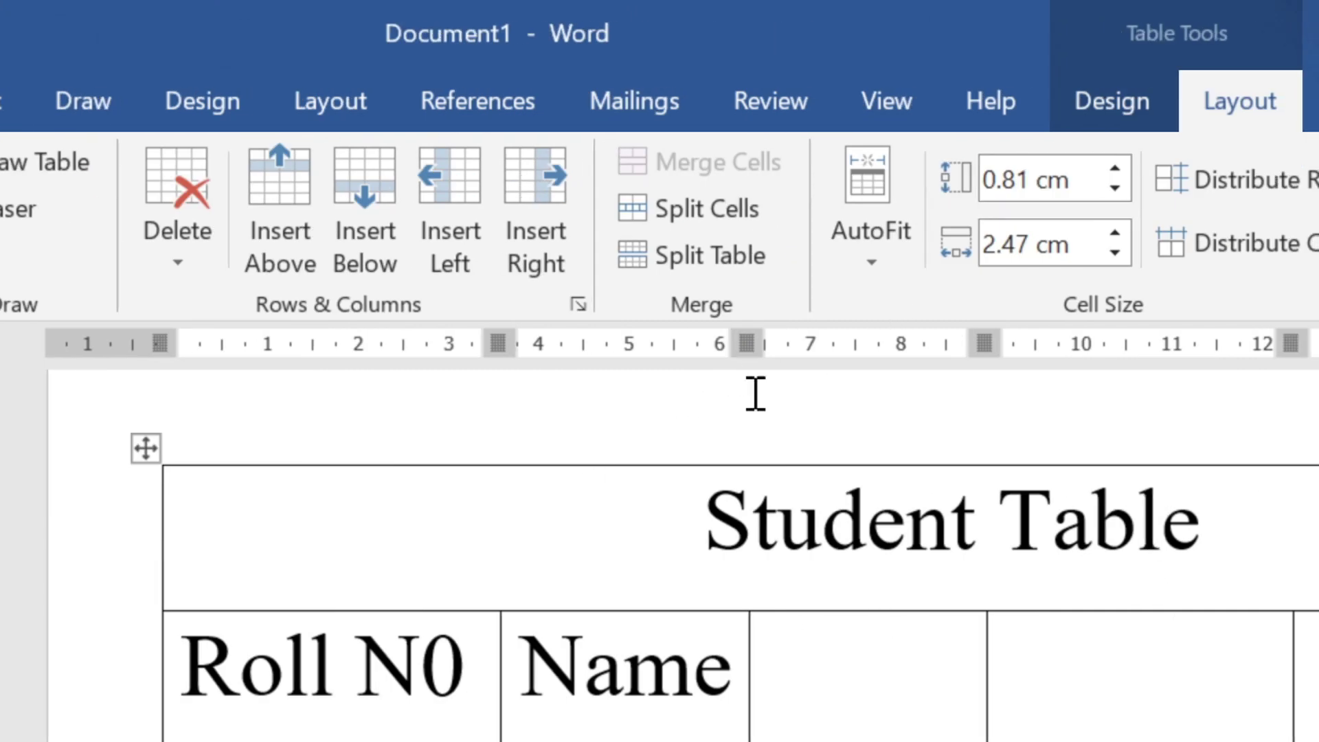
Step: Widen the Hindi, English, Math and Total columns of the student table
left_click_drag(982, 351, 1062, 346)
scroll(867, 550, "down", 3)
scroll(869, 553, "up", 2)
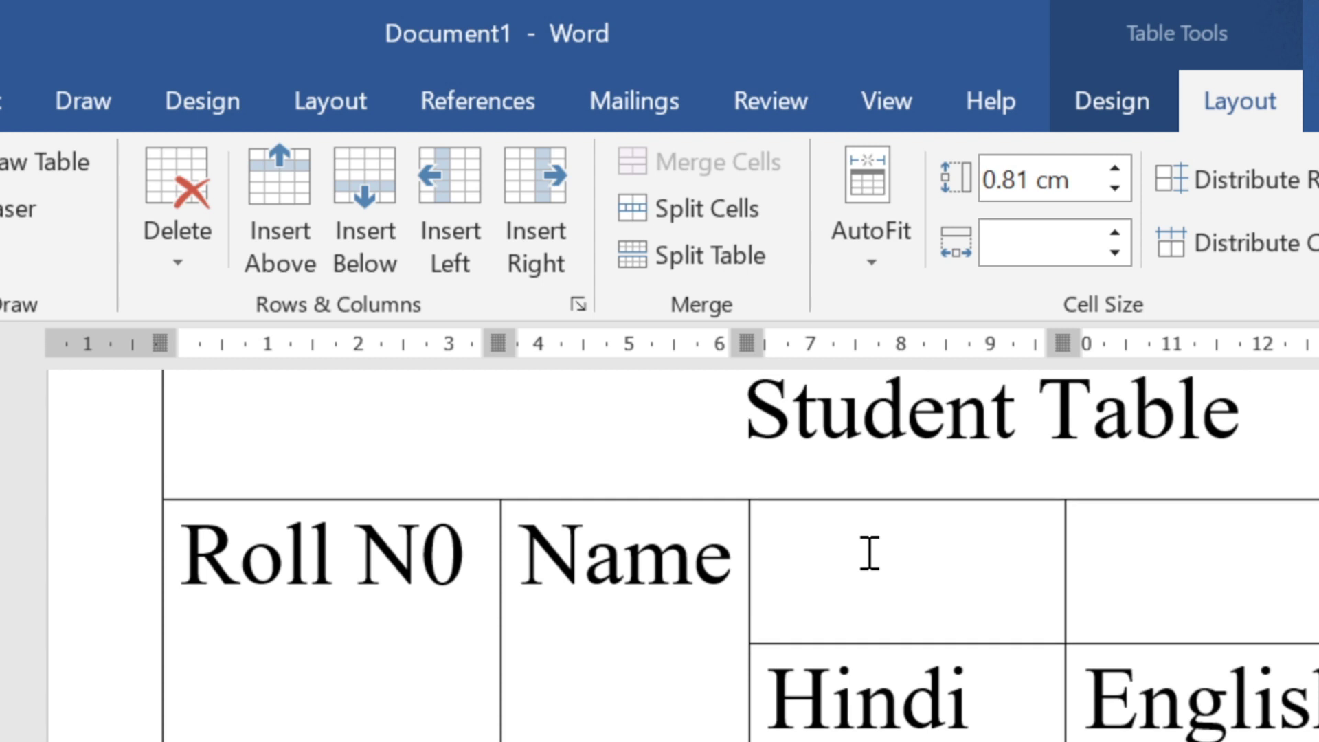
scroll(659, 433, "up", 1)
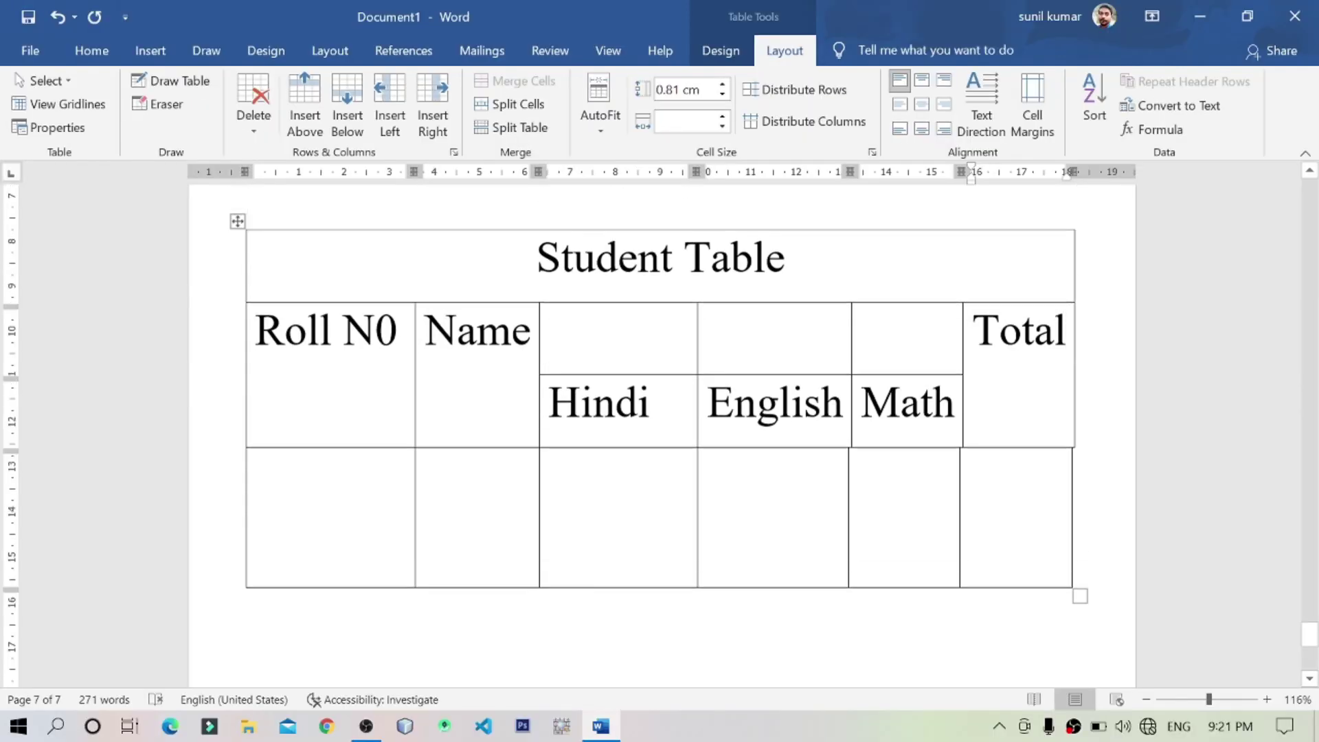
left_click_drag(850, 171, 864, 172)
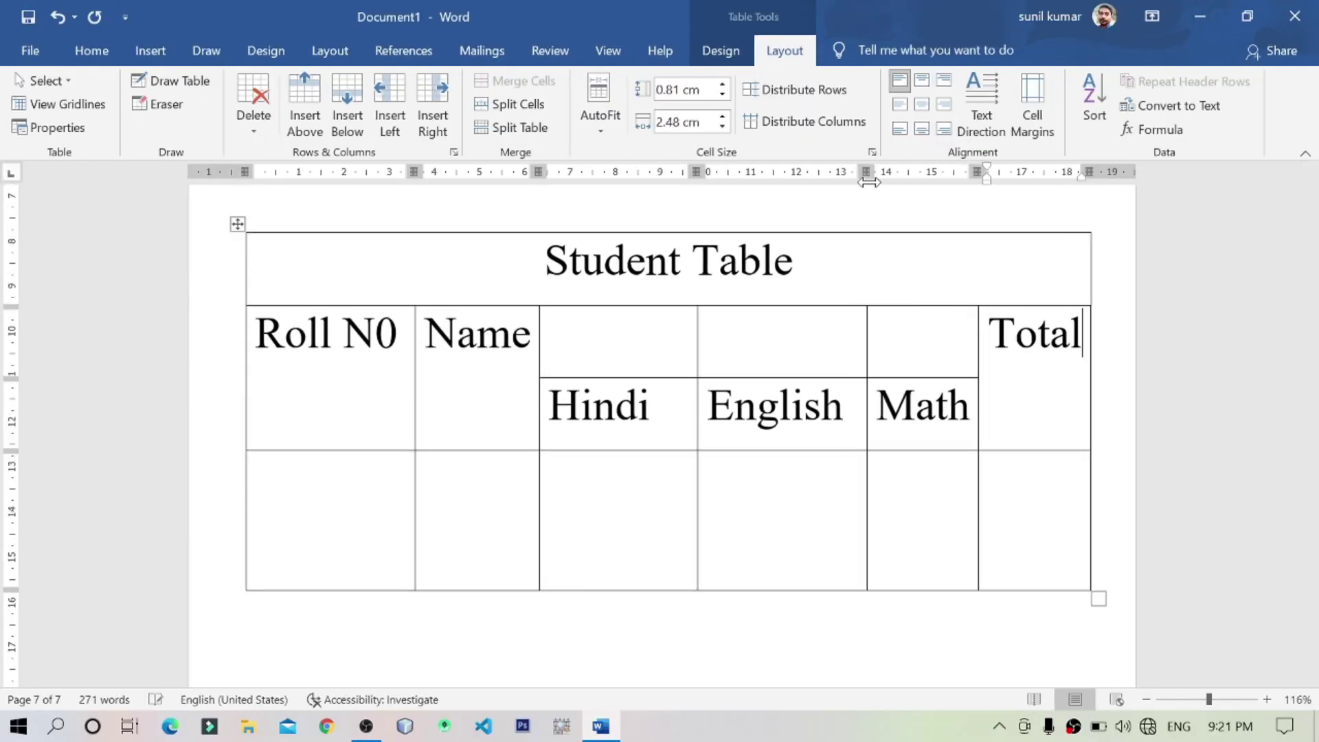
left_click_drag(977, 172, 994, 176)
left_click_drag(1104, 237, 1112, 199)
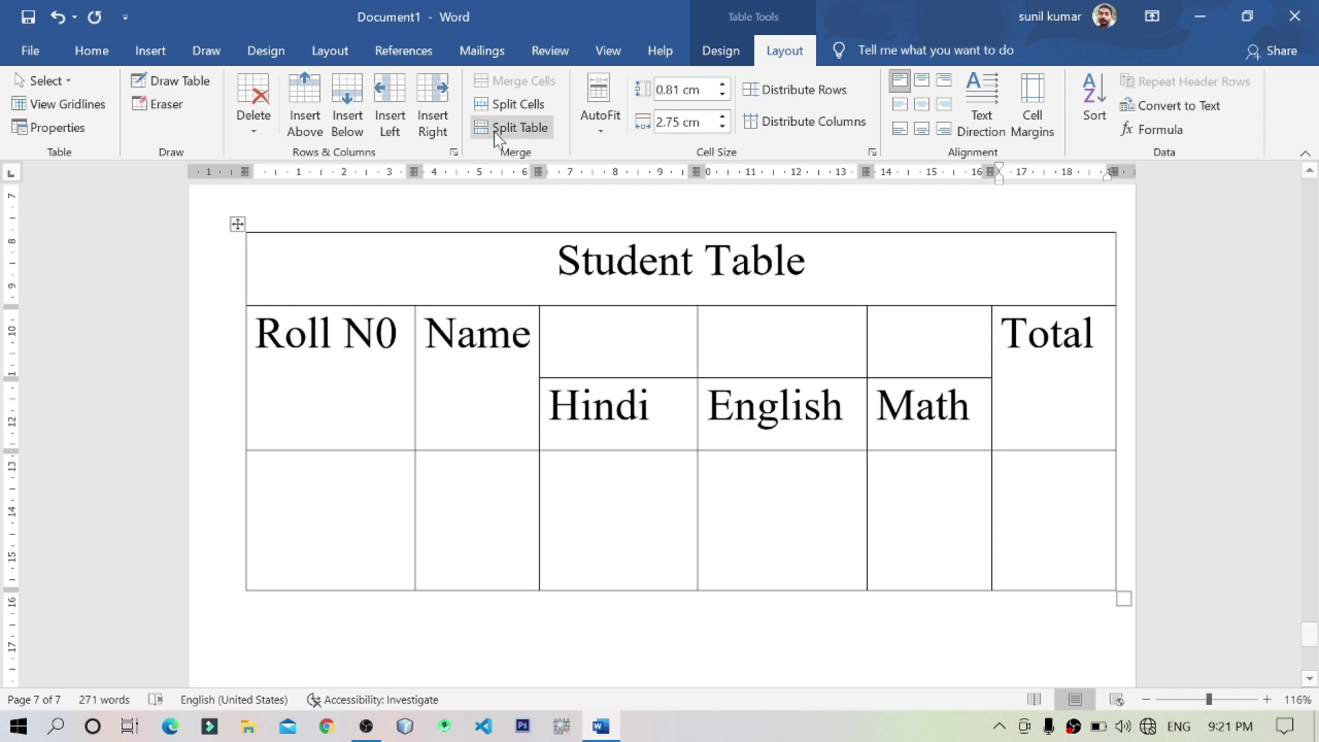
Step: Try to erase the dividers between the three empty cells above the subject headings in one sweep, and undo it
left_click(159, 103)
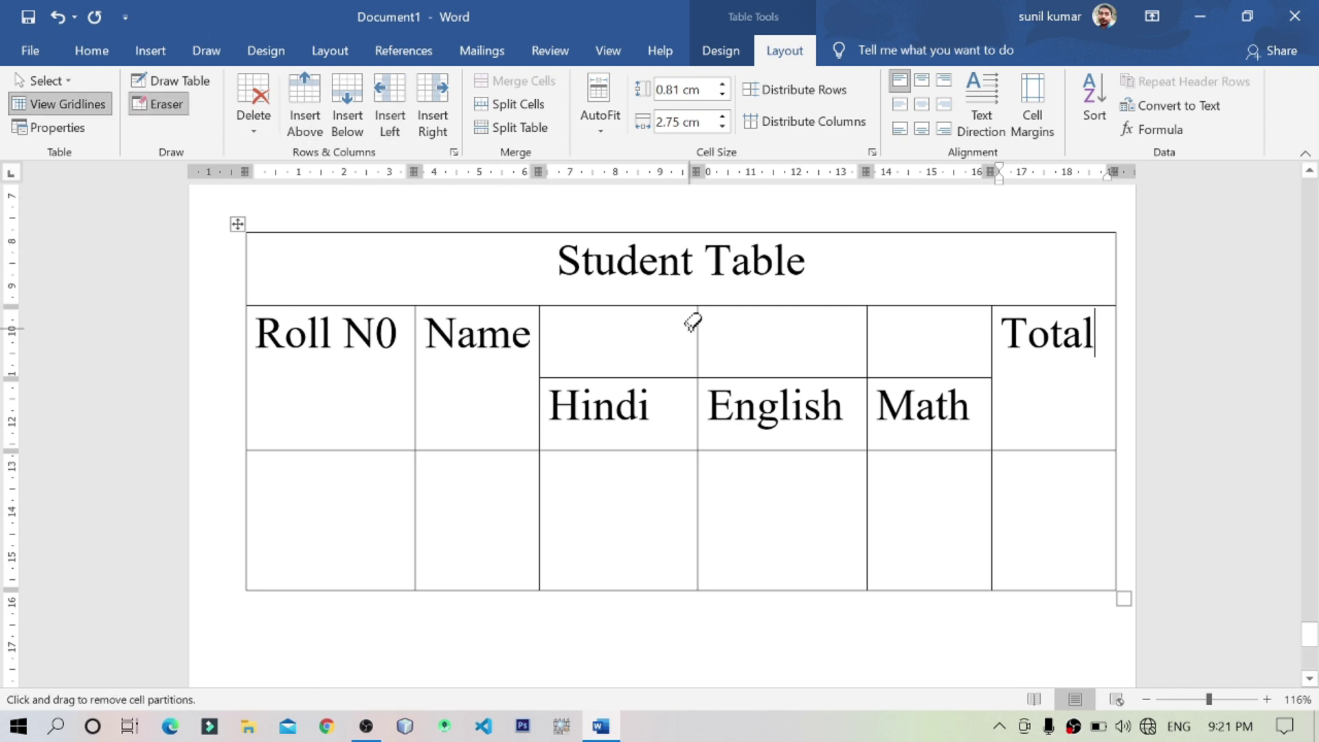
left_click_drag(672, 335, 909, 331)
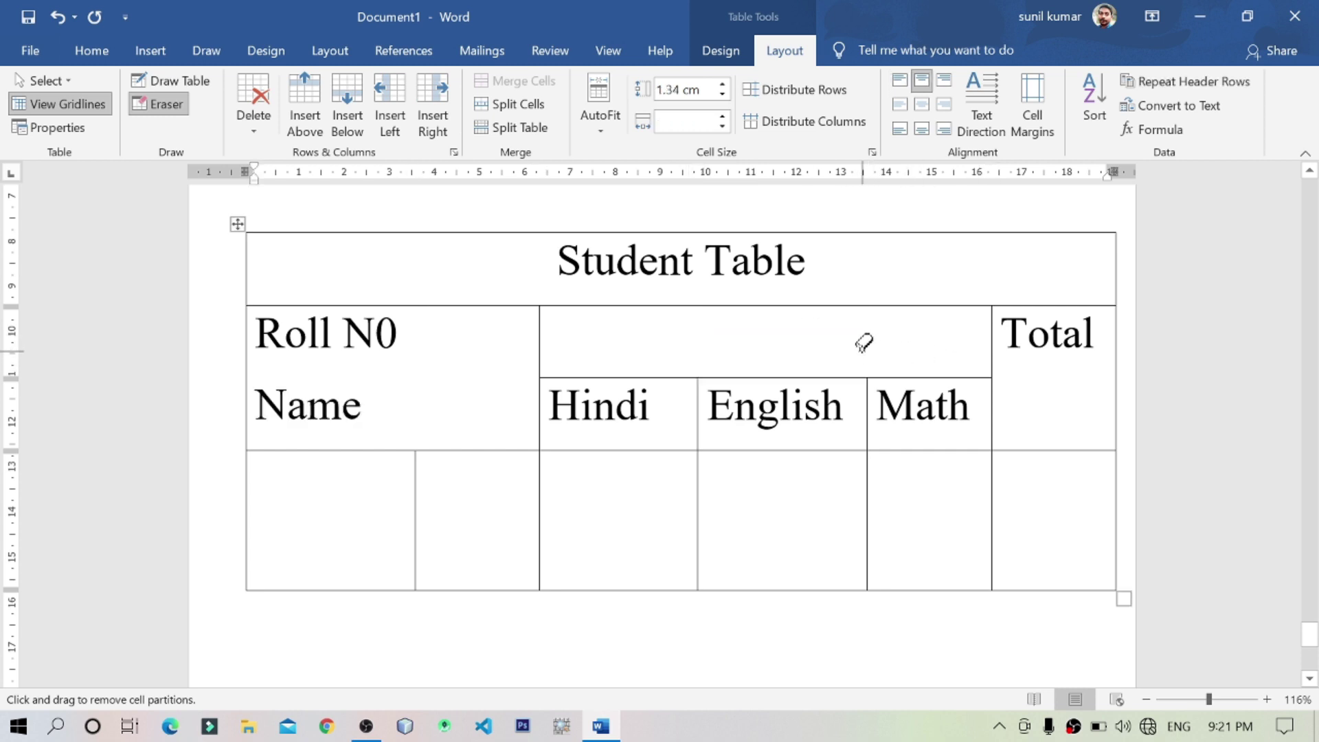
key("ctrl+z")
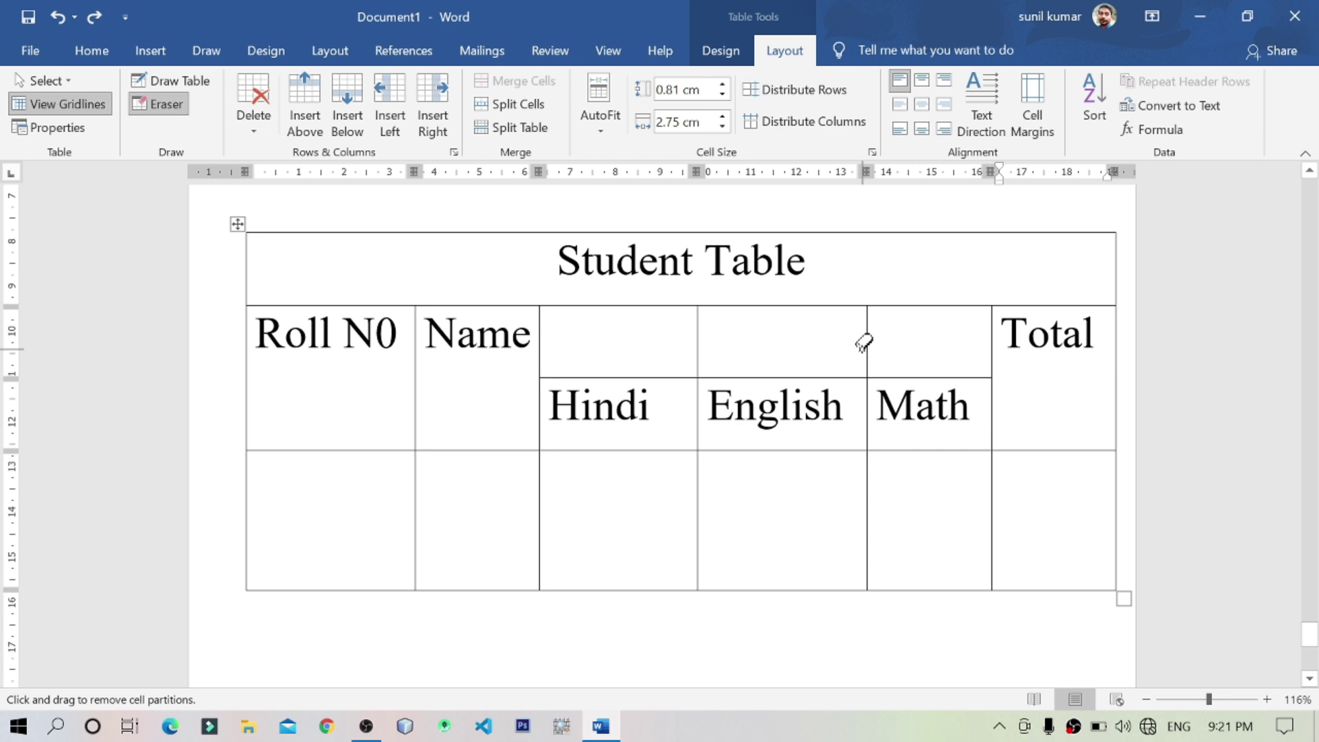
Step: Erase the two dividers between the empty cells above the subject headings one at a time, and undo both erasures
left_click(698, 324)
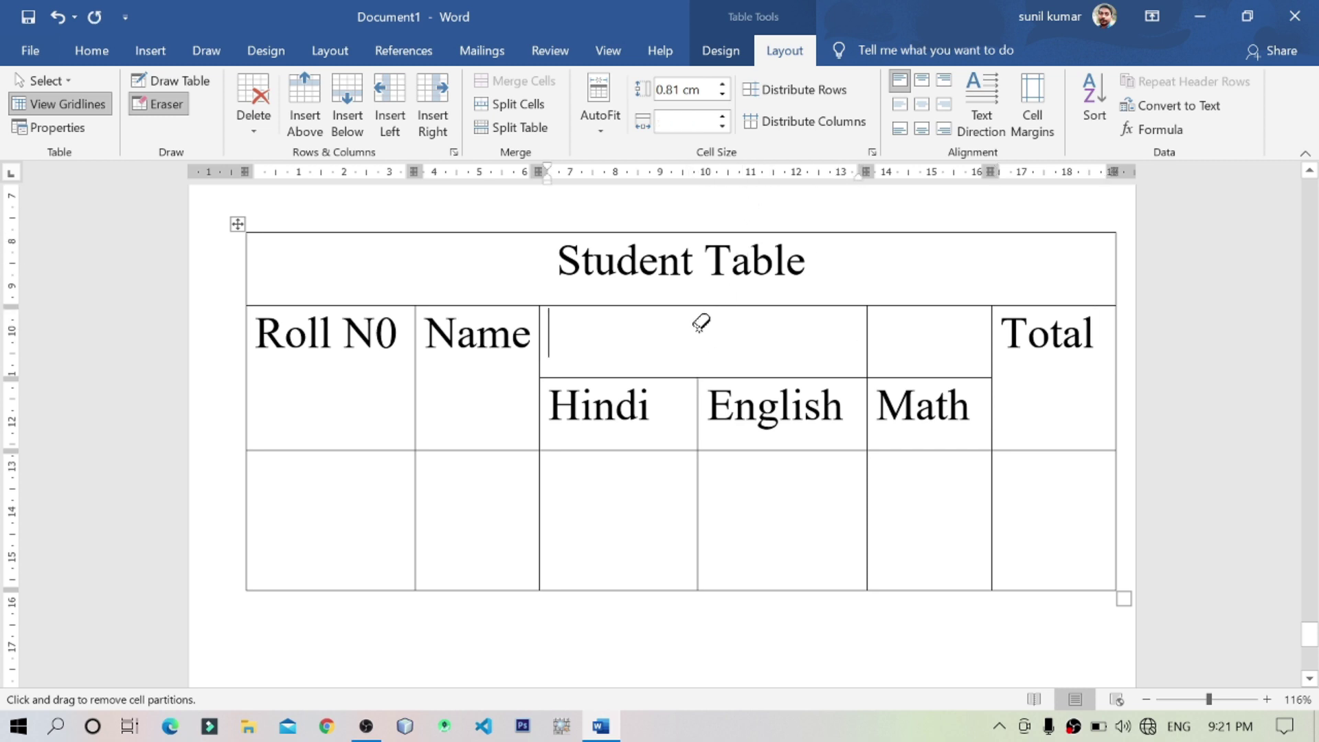
left_click(867, 324)
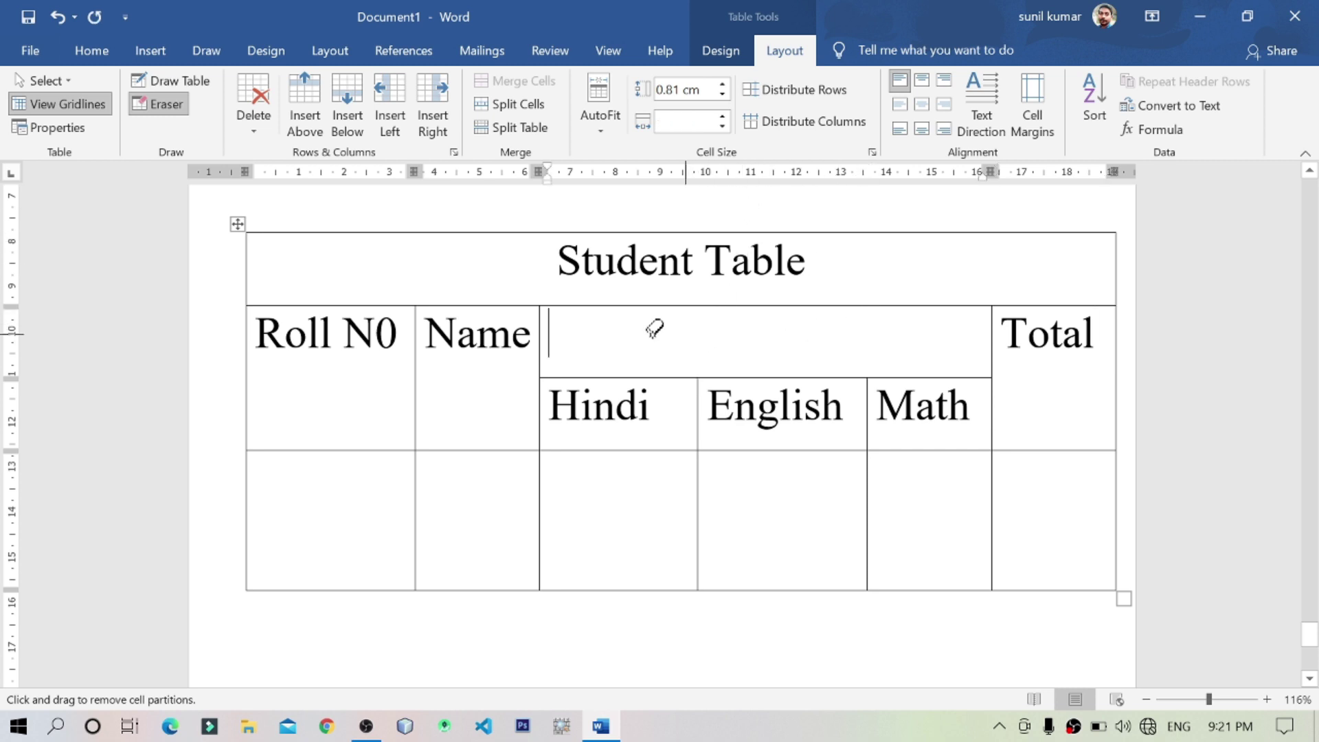
key("ctrl+z")
key("ctrl+z")
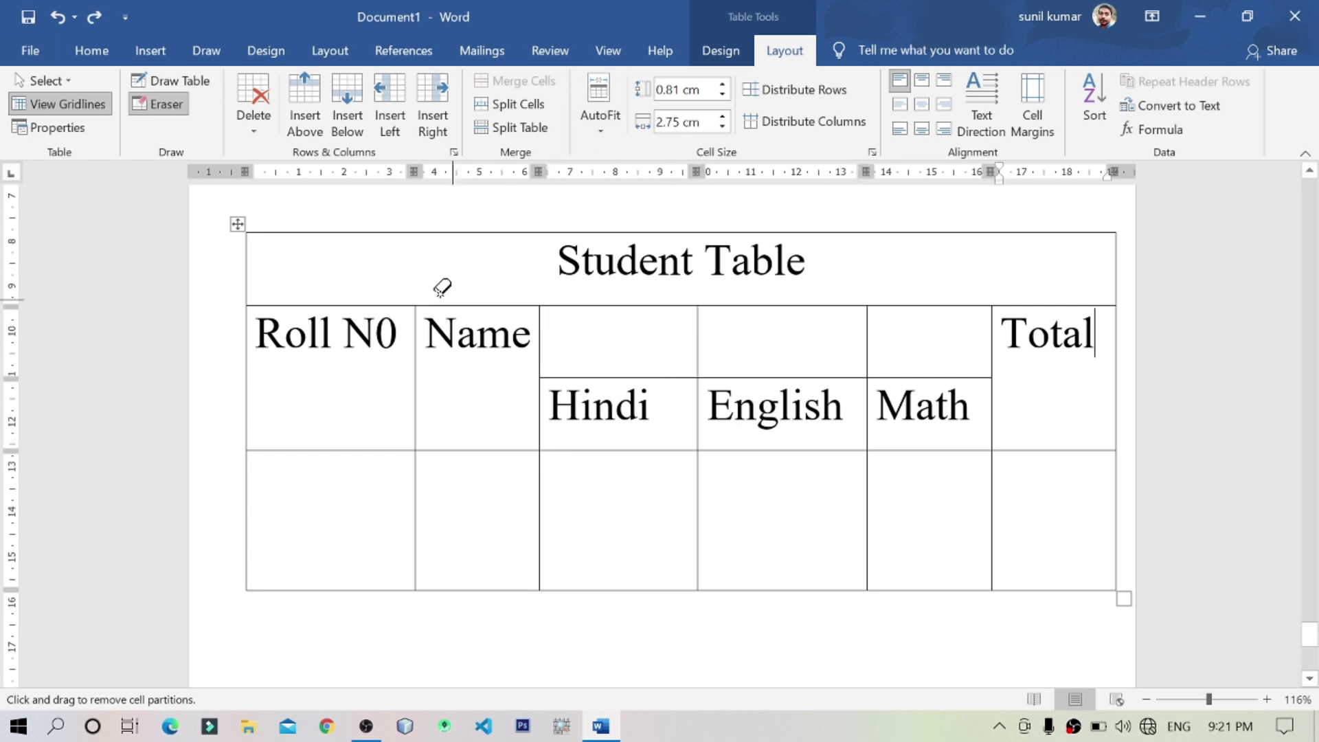
key("Escape")
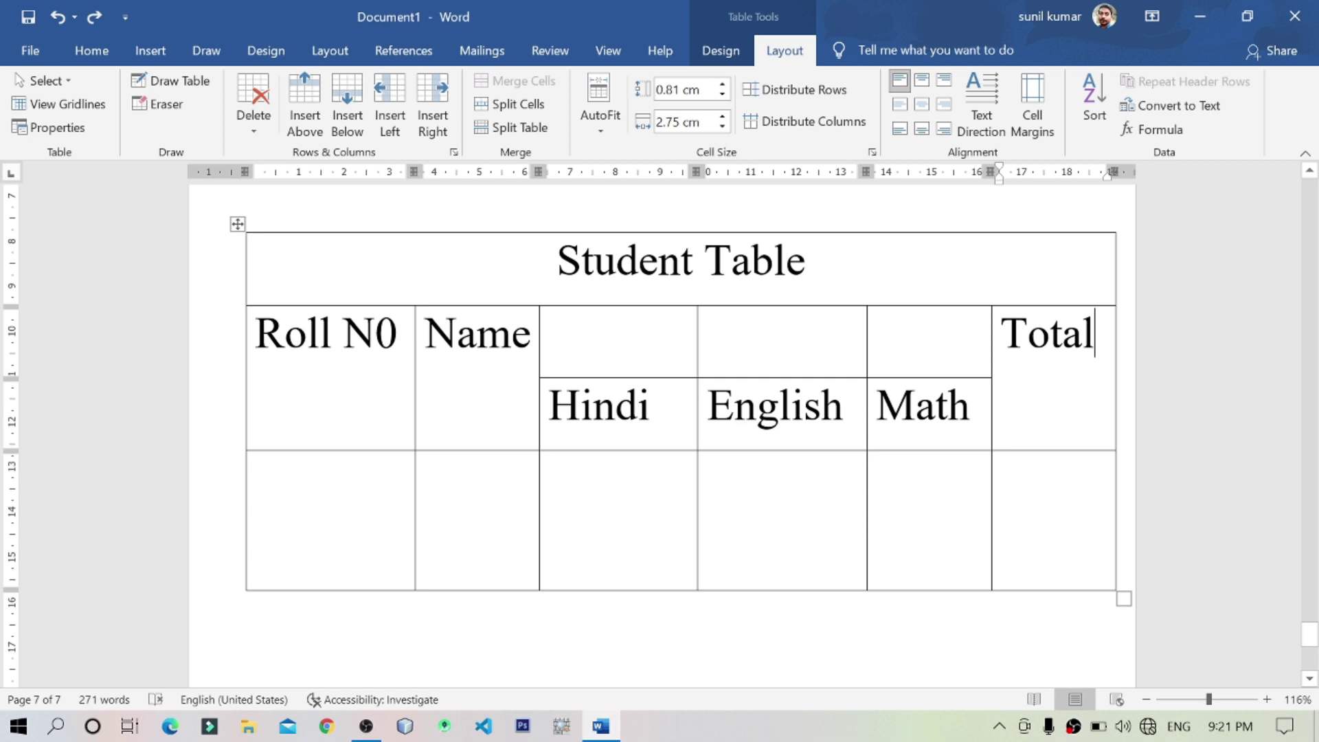
Step: Merge the three empty cells above the Hindi, English and Math headings into one cell
left_click_drag(549, 336, 909, 327)
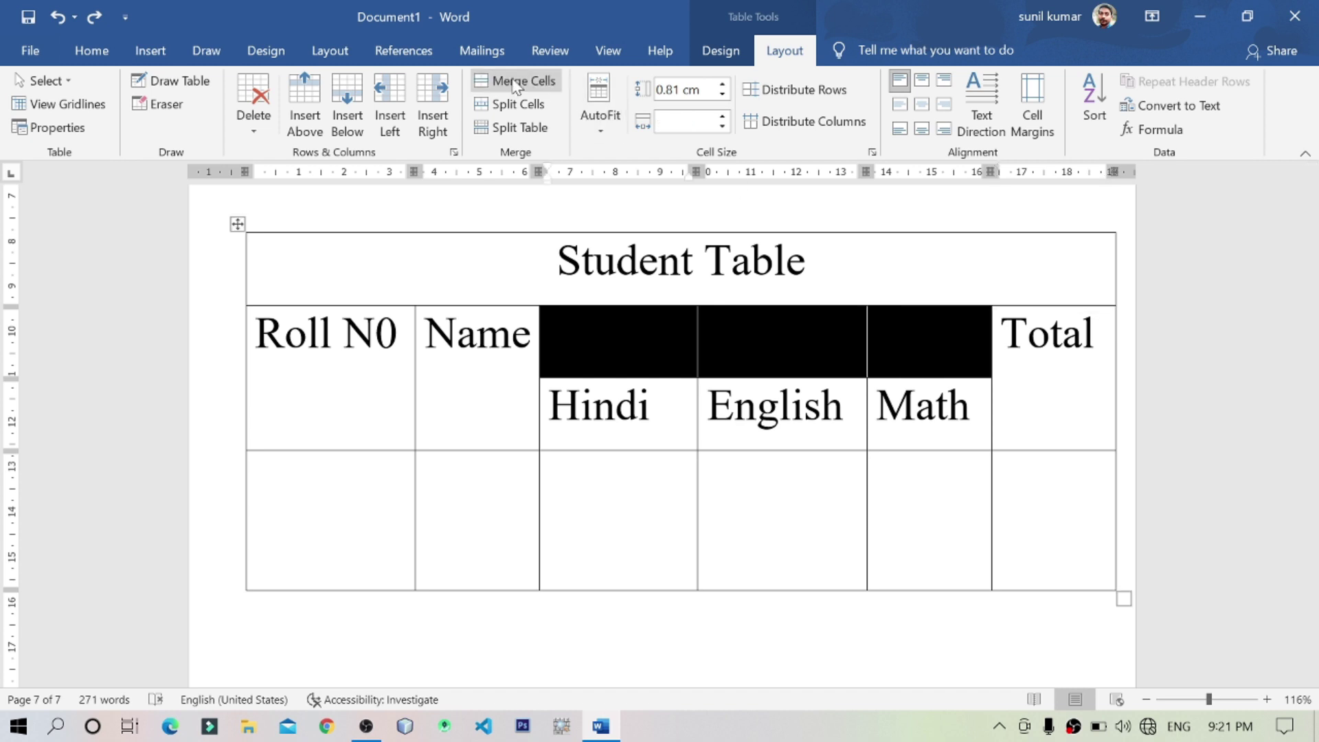
left_click(517, 82)
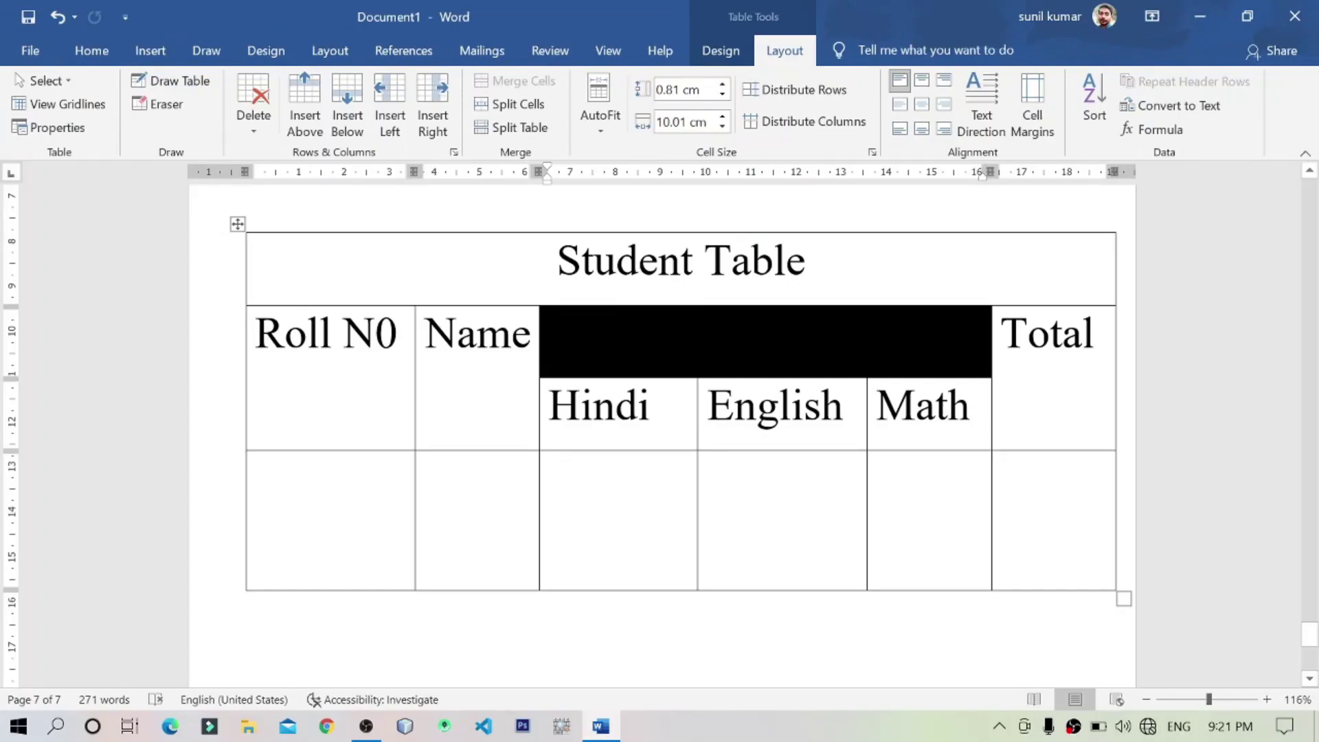
left_click(708, 405)
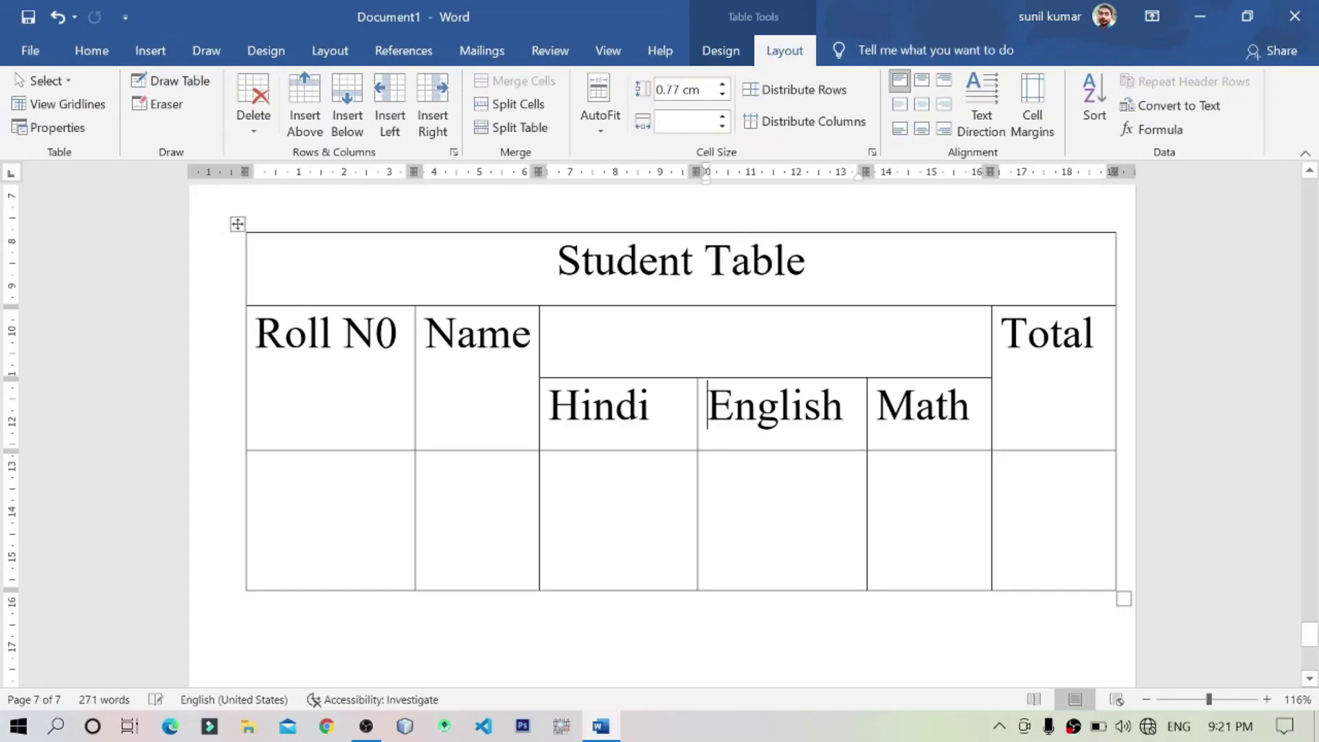
Step: Enter the centred heading "Subject" in the merged cell above Hindi, English and Math
left_click(852, 348)
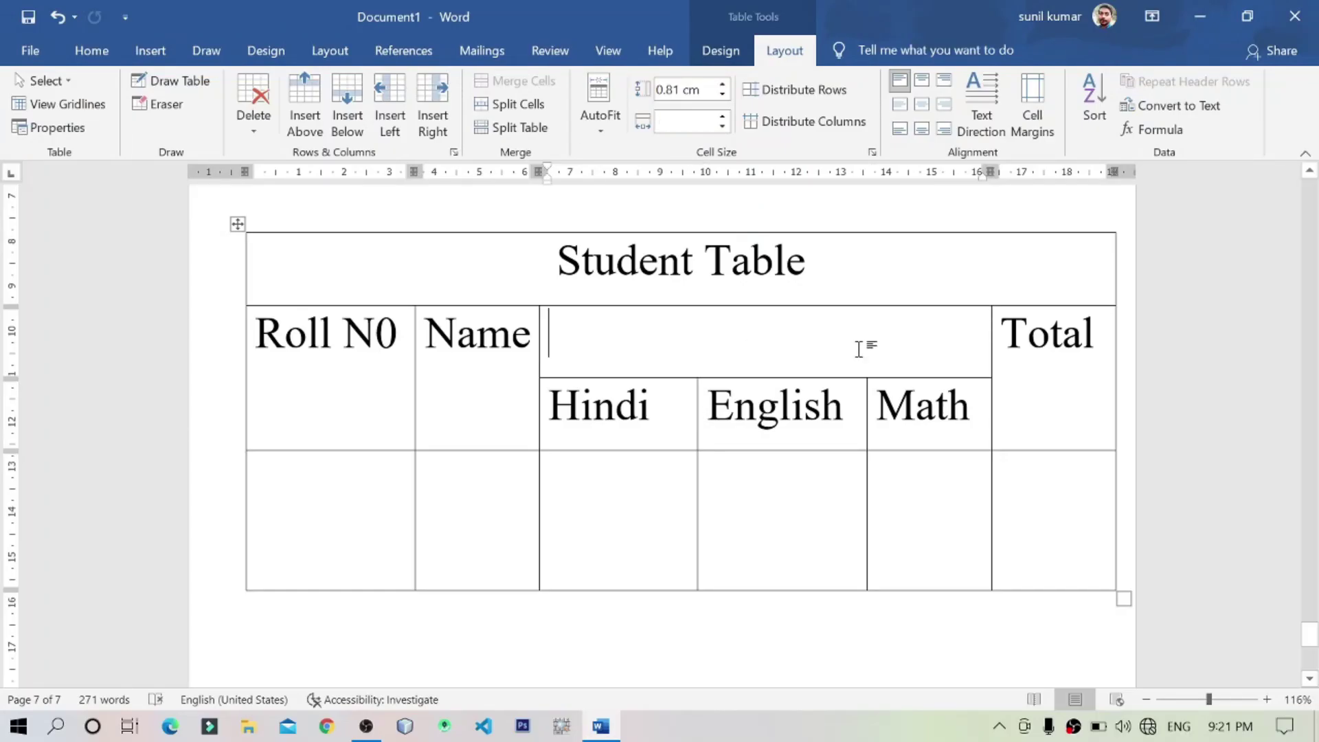
key("ctrl+e")
type("`S")
key("BackSpace")
key("BackSpace")
type("Subject")
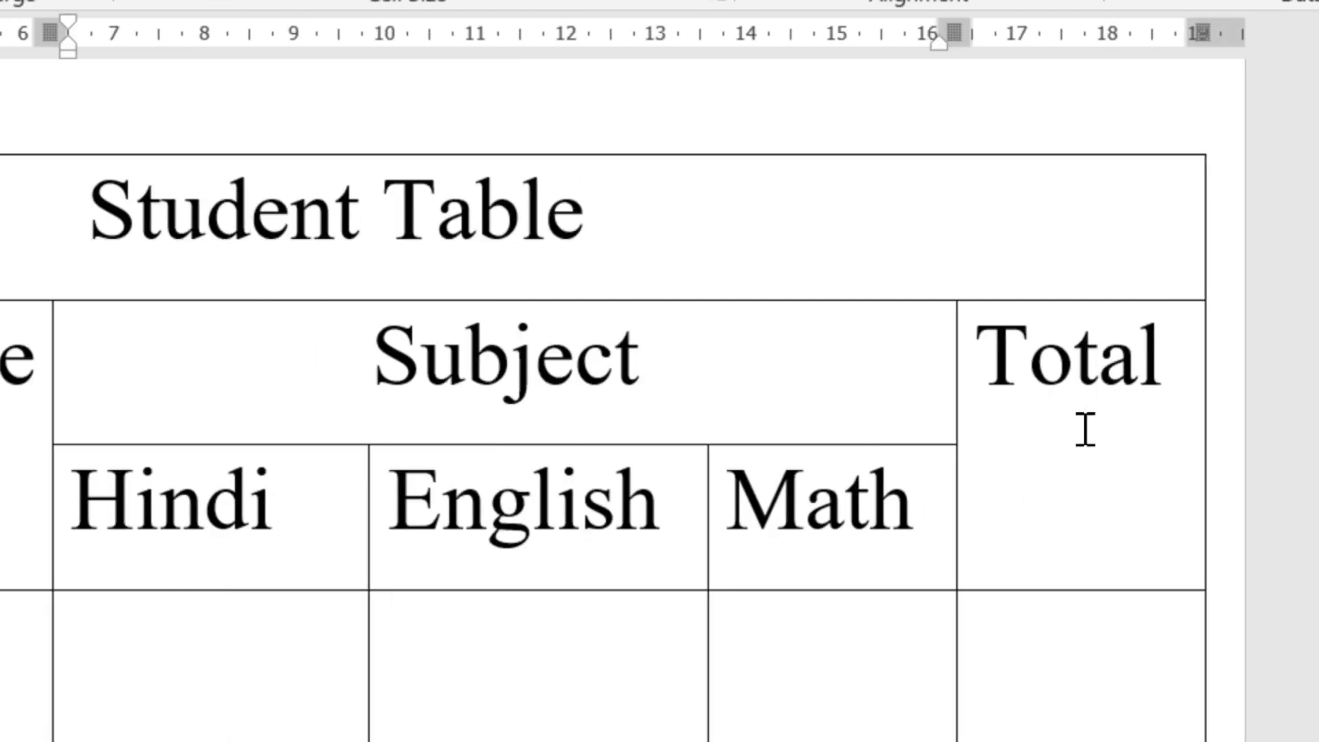
Step: Centre the contents of all cells in the student table both horizontally and vertically
left_click_drag(226, 226, 231, 316)
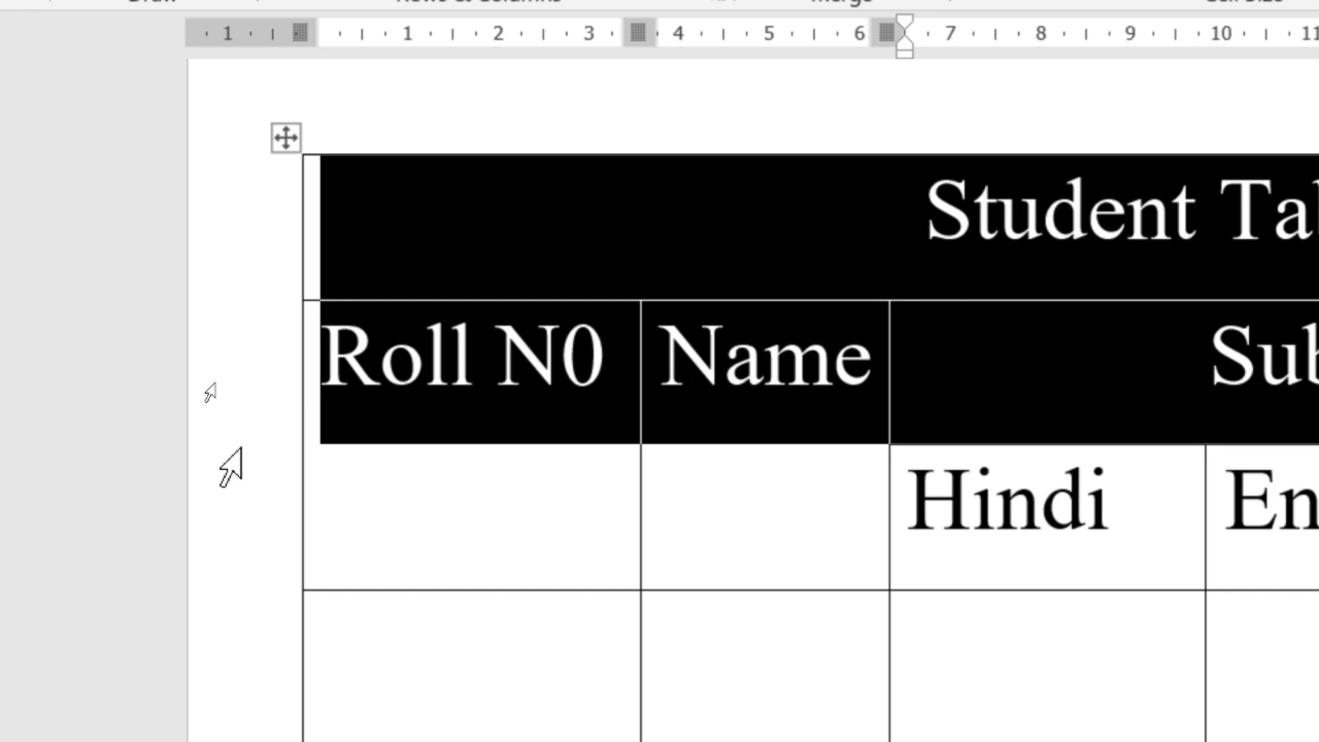
left_click_drag(232, 596, 578, 680)
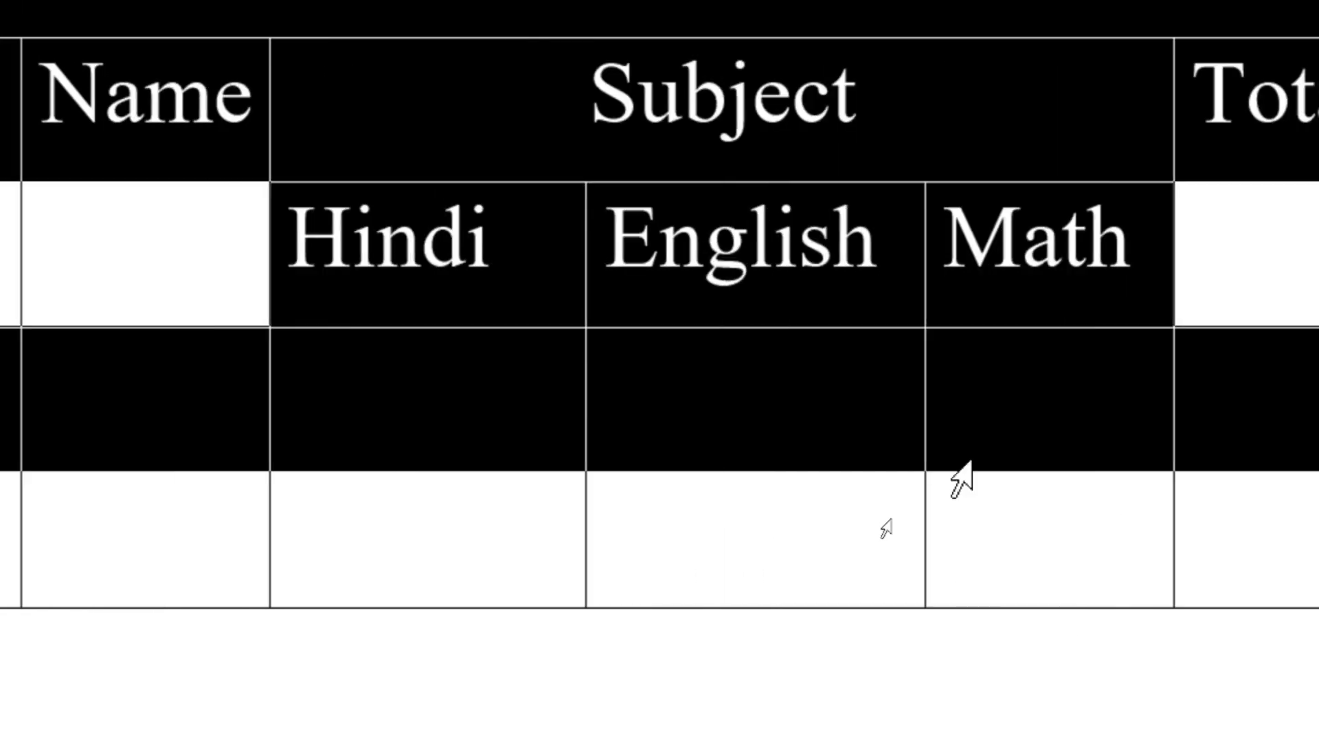
left_click_drag(967, 459, 981, 453)
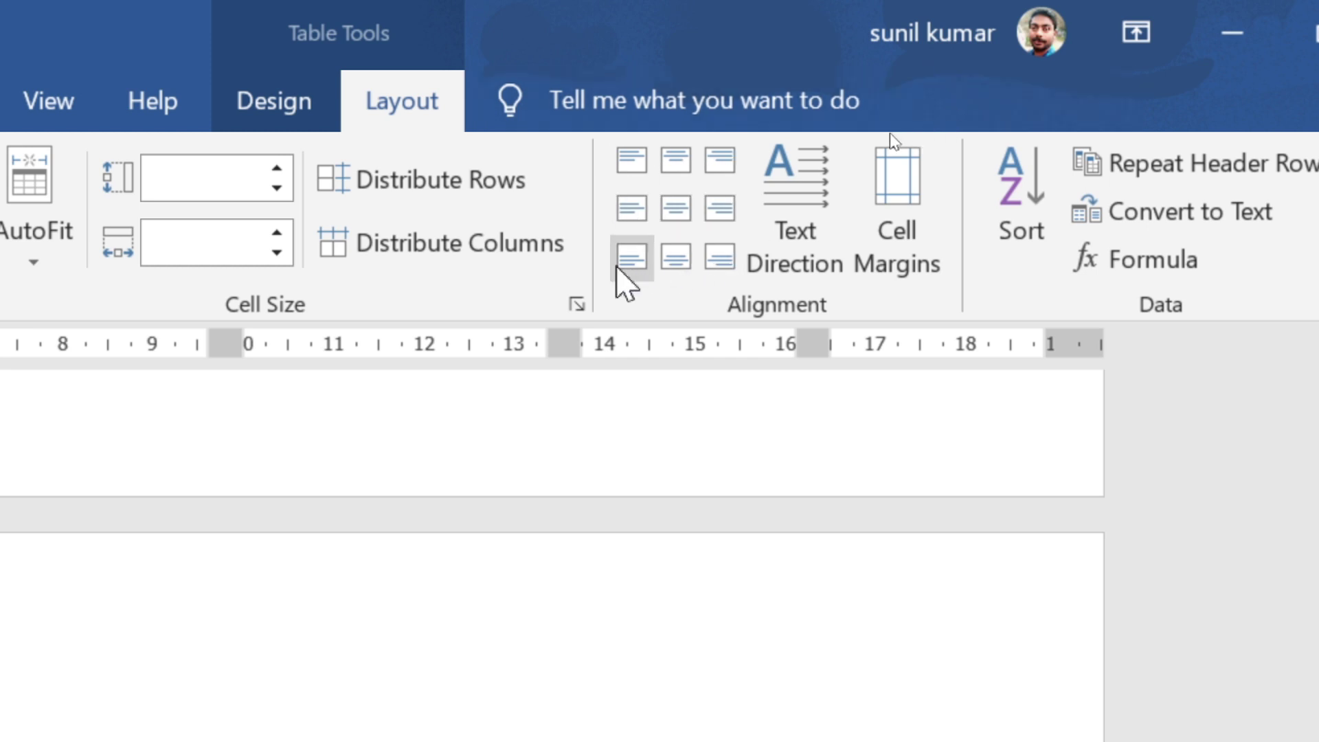
left_click(679, 210)
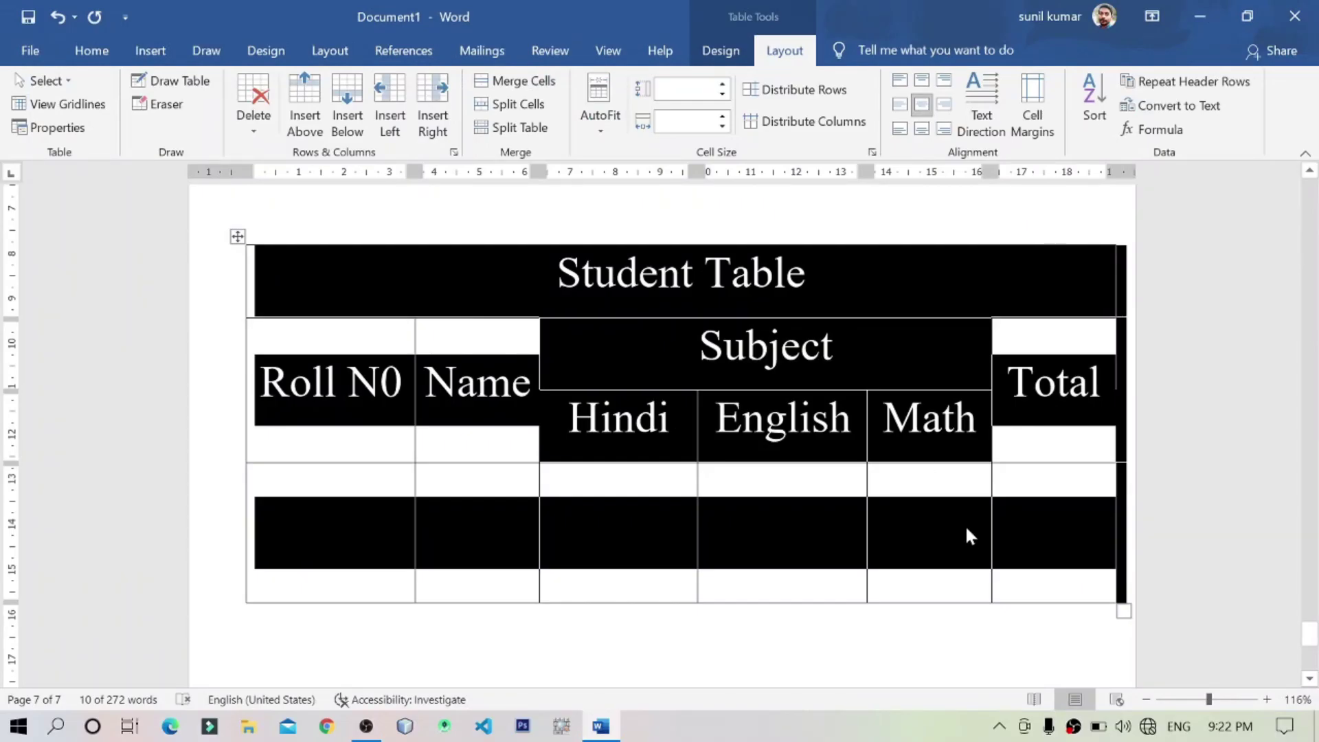
left_click(969, 534)
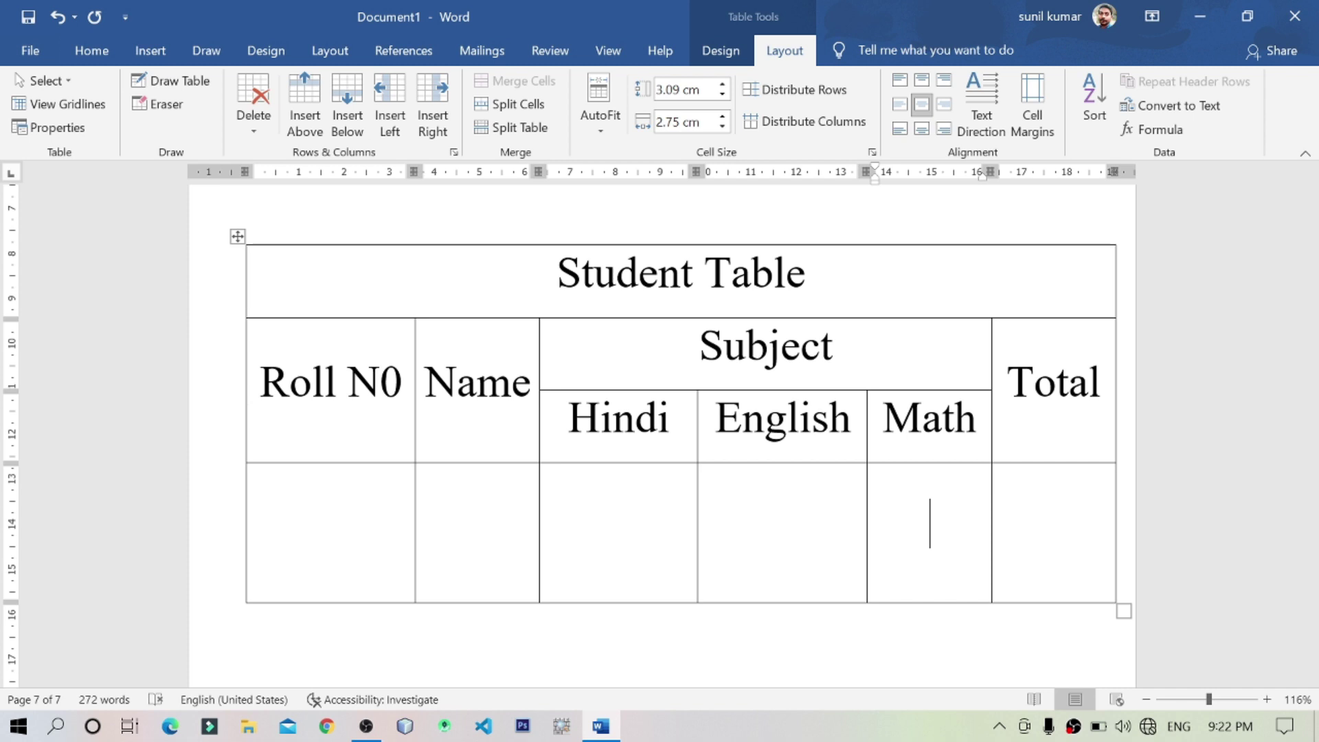
Step: Change the text direction of the "Roll N0" heading so it runs vertically downward
left_click(402, 382)
key("ctrl+shift+Left")
key("ctrl+shift+Left")
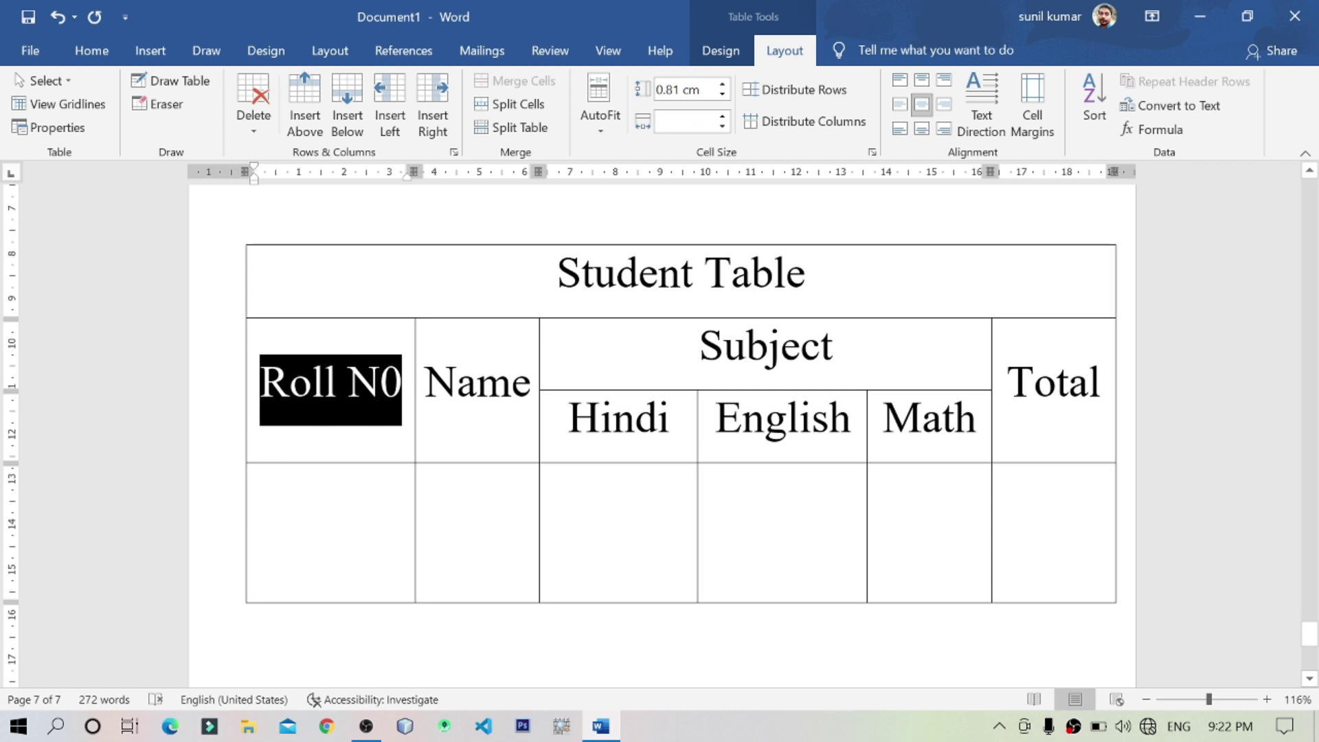
left_click(982, 111)
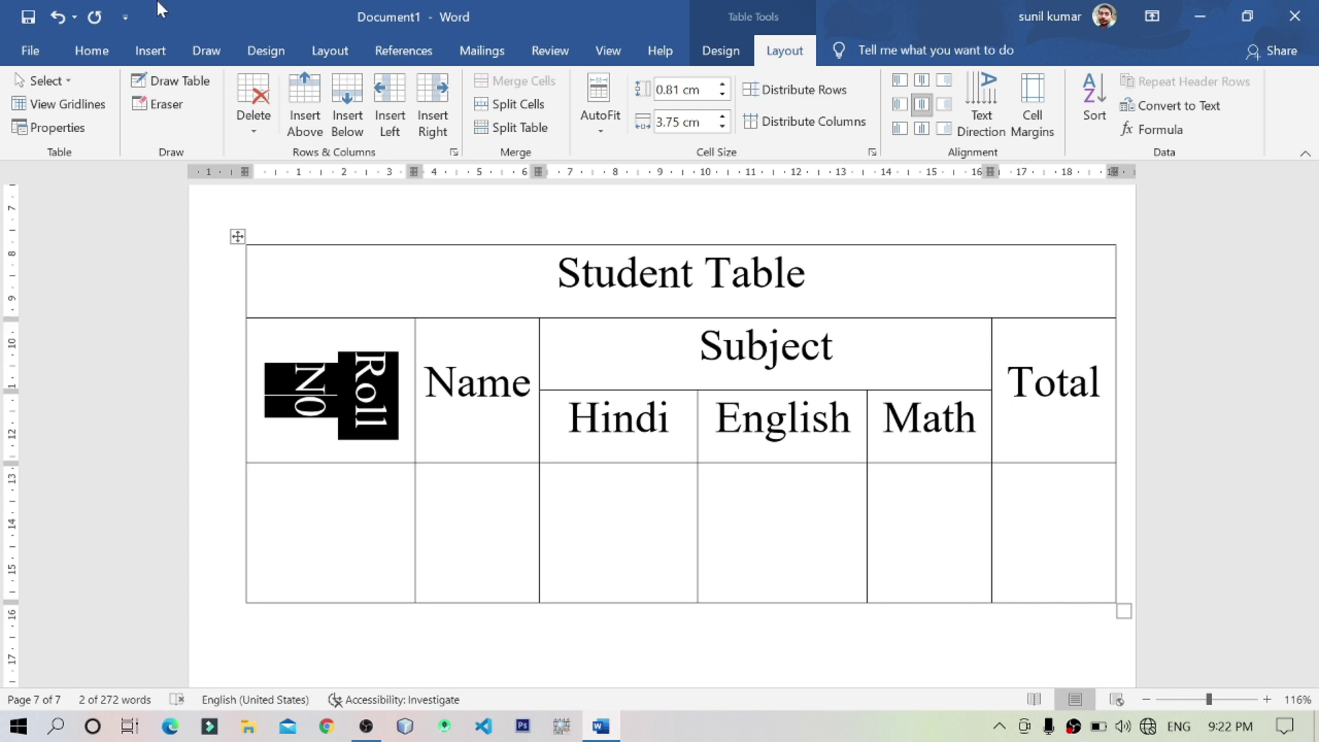
left_click(294, 457)
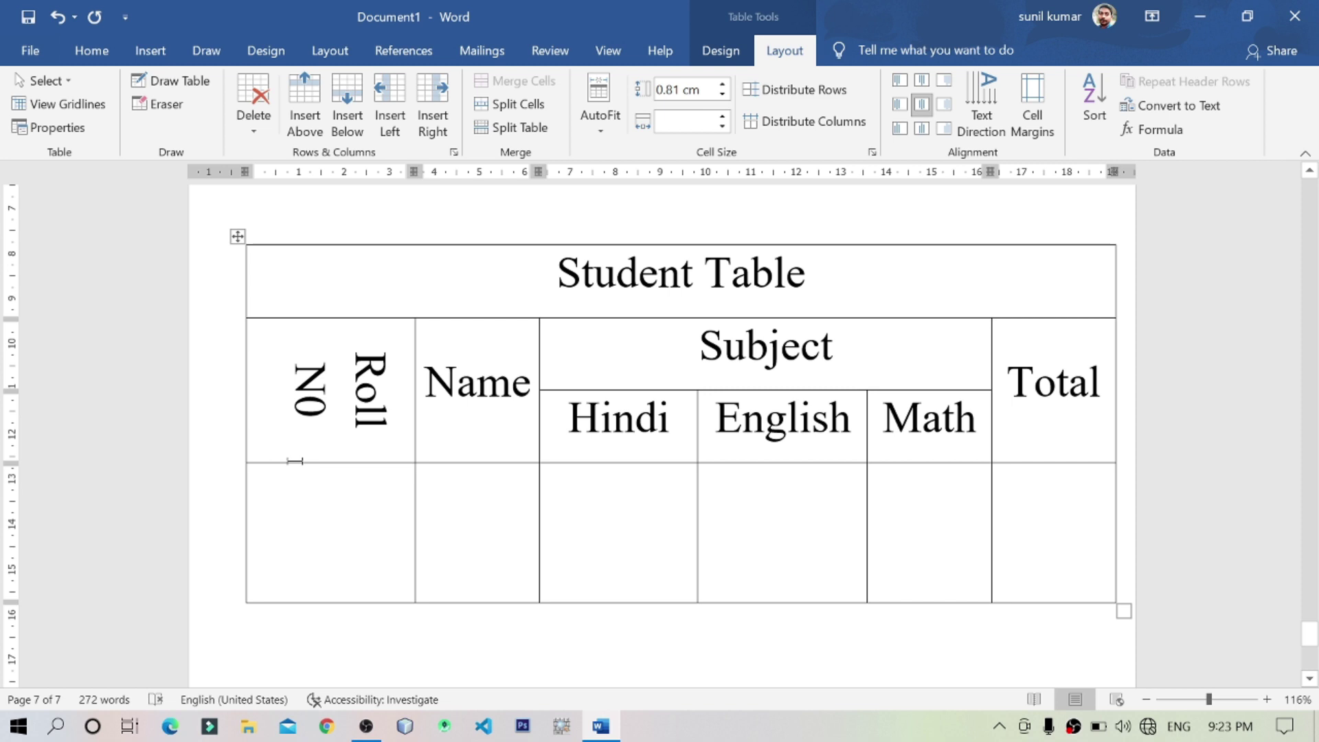
Step: Make the subject heading row taller, narrow the Roll N0 column around its vertical text, and widen the Name column
left_click_drag(294, 465, 288, 524)
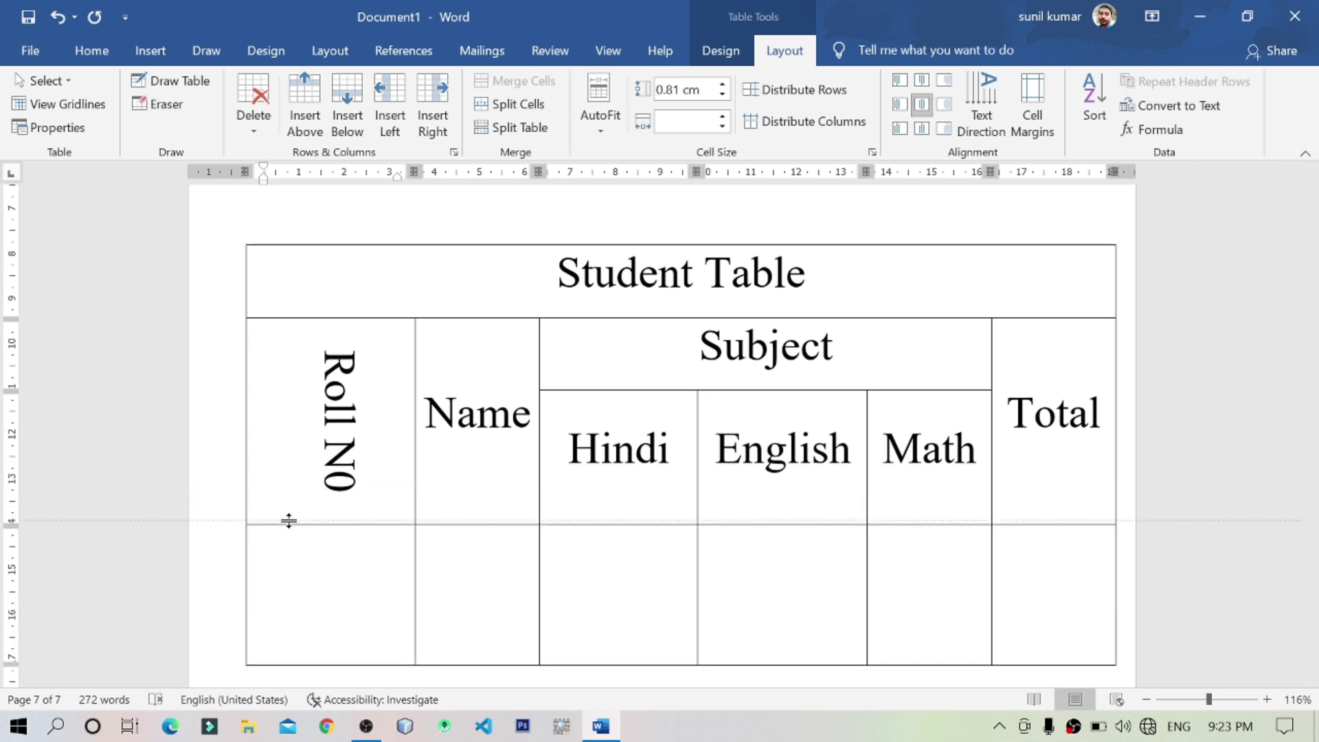
left_click_drag(412, 171, 346, 171)
left_click_drag(460, 171, 474, 181)
scroll(618, 426, "down", 3)
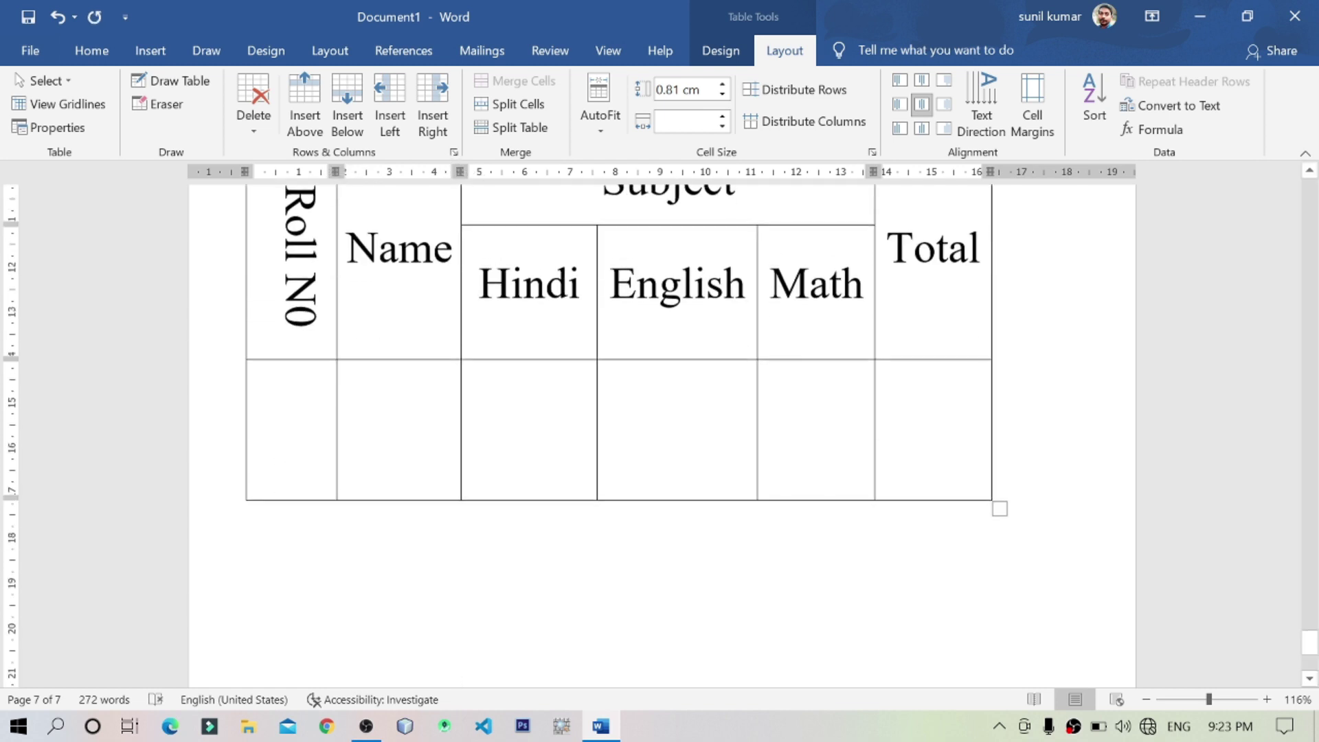
scroll(619, 426, "up", 2)
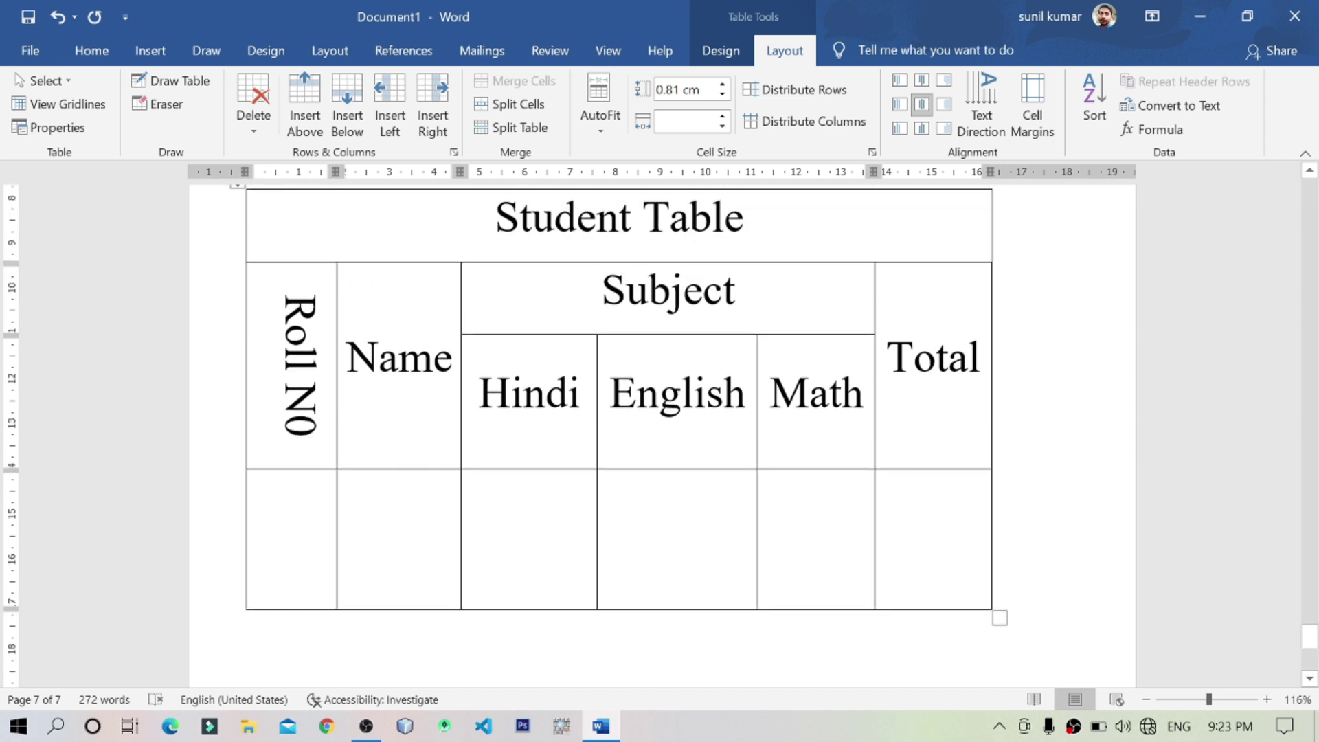
left_click_drag(461, 172, 539, 256)
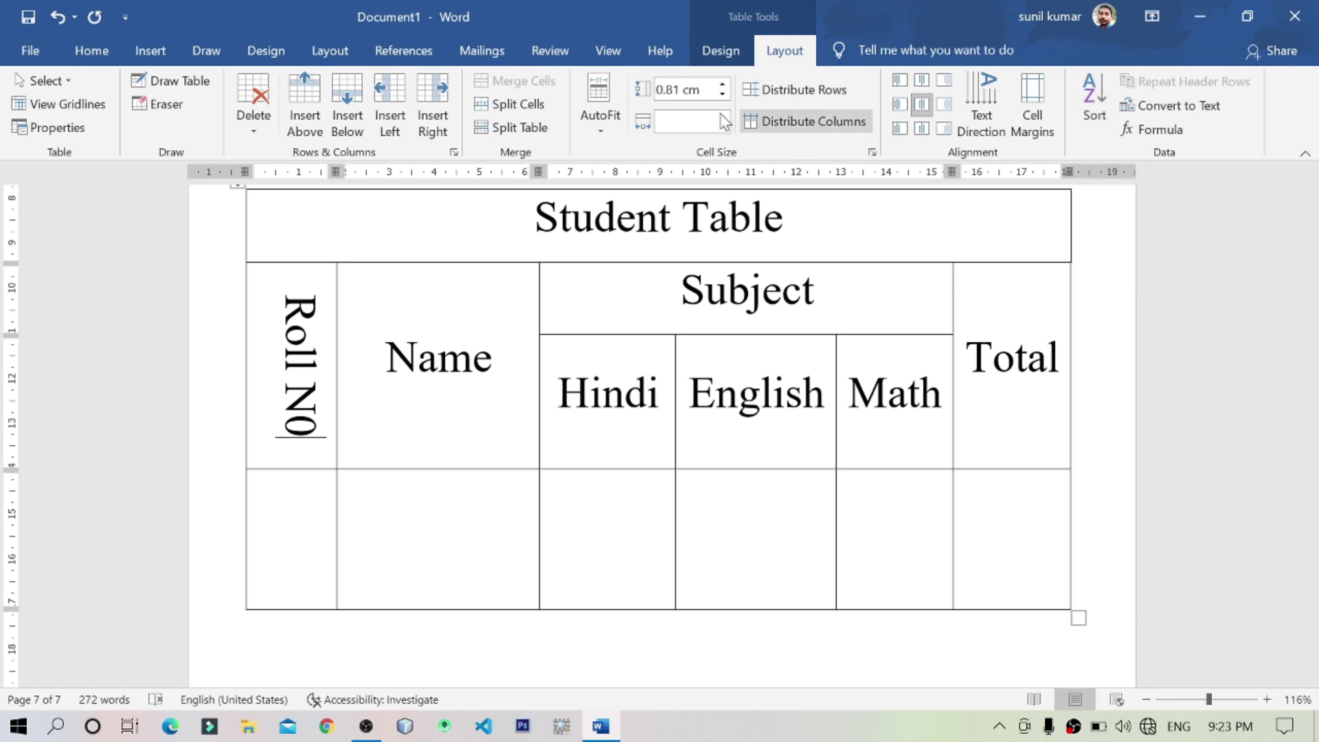
left_click(719, 44)
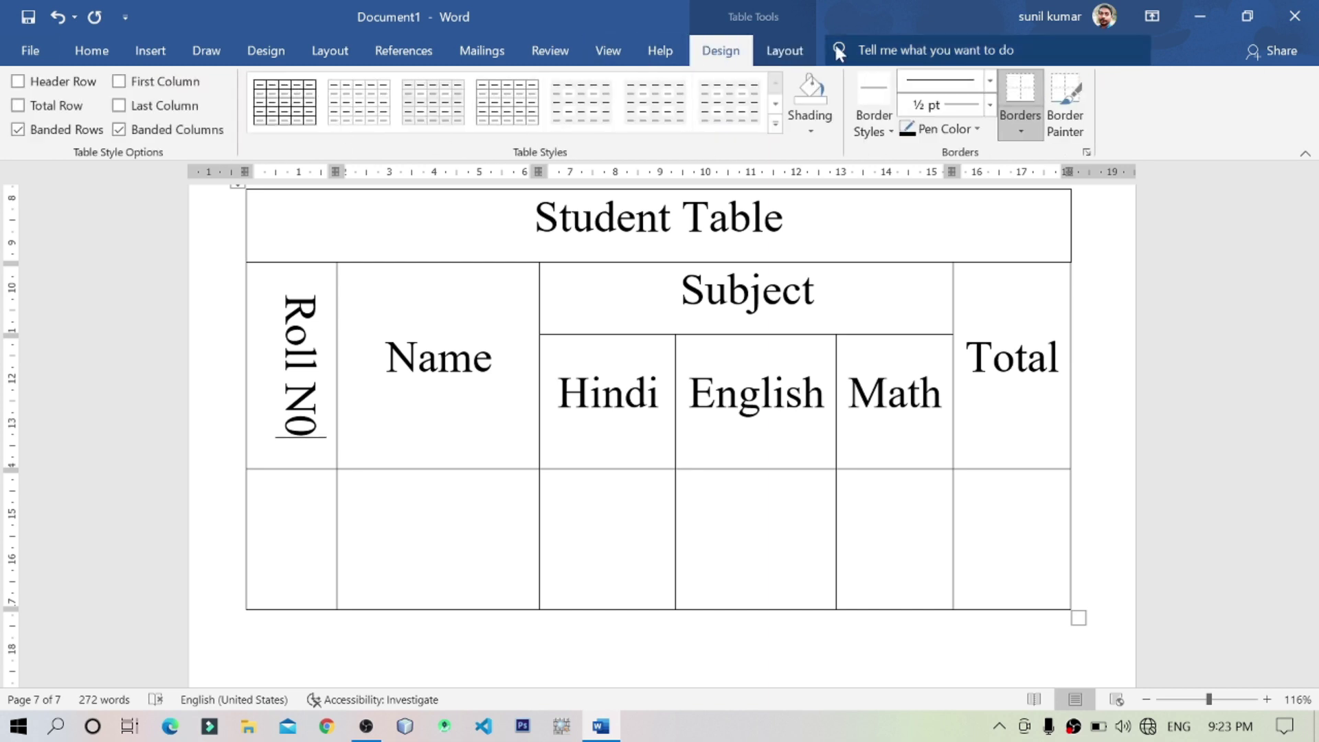
left_click(797, 50)
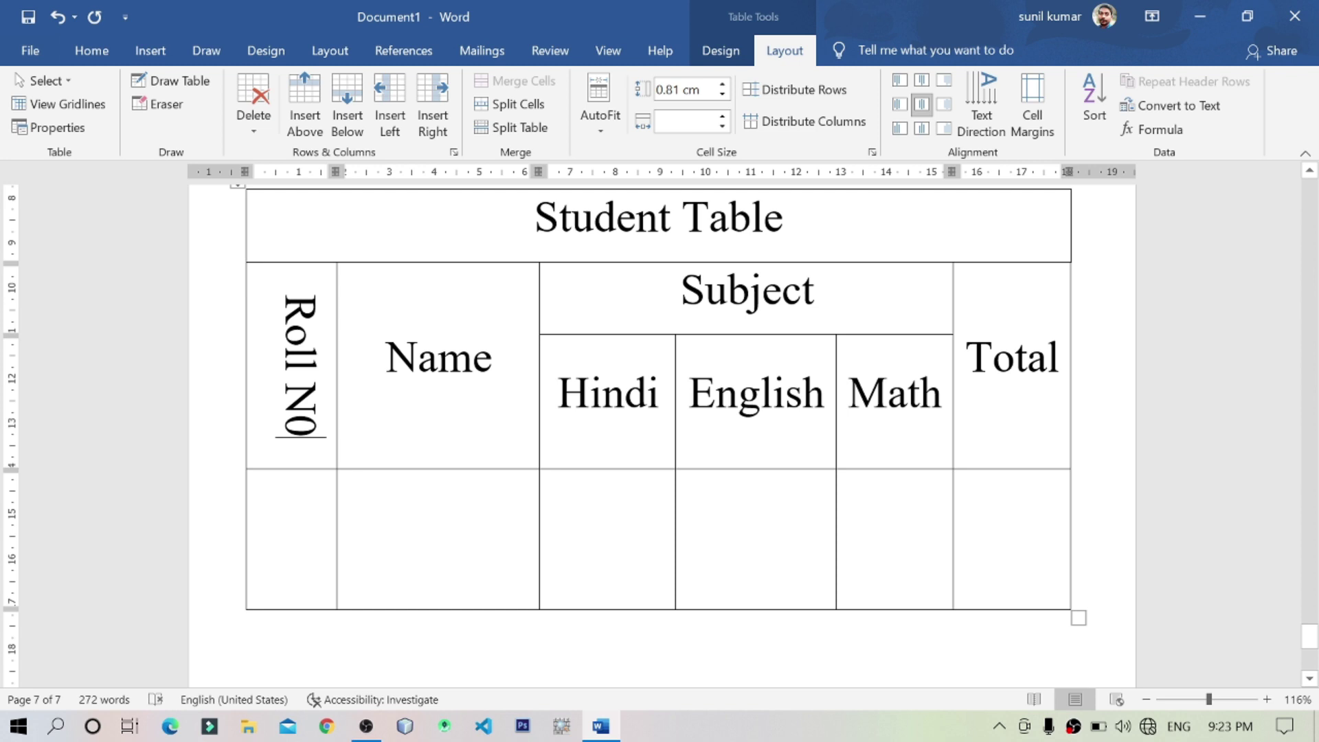
left_click(109, 53)
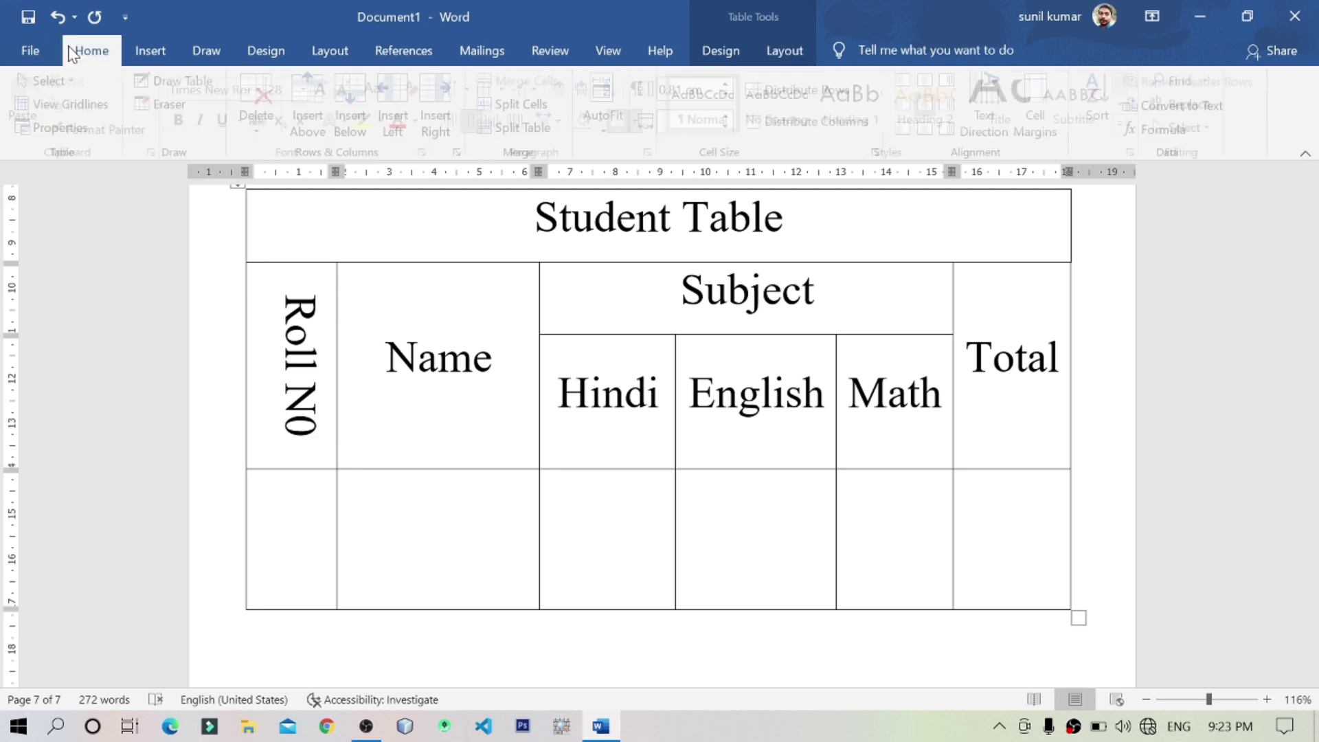
left_click(149, 50)
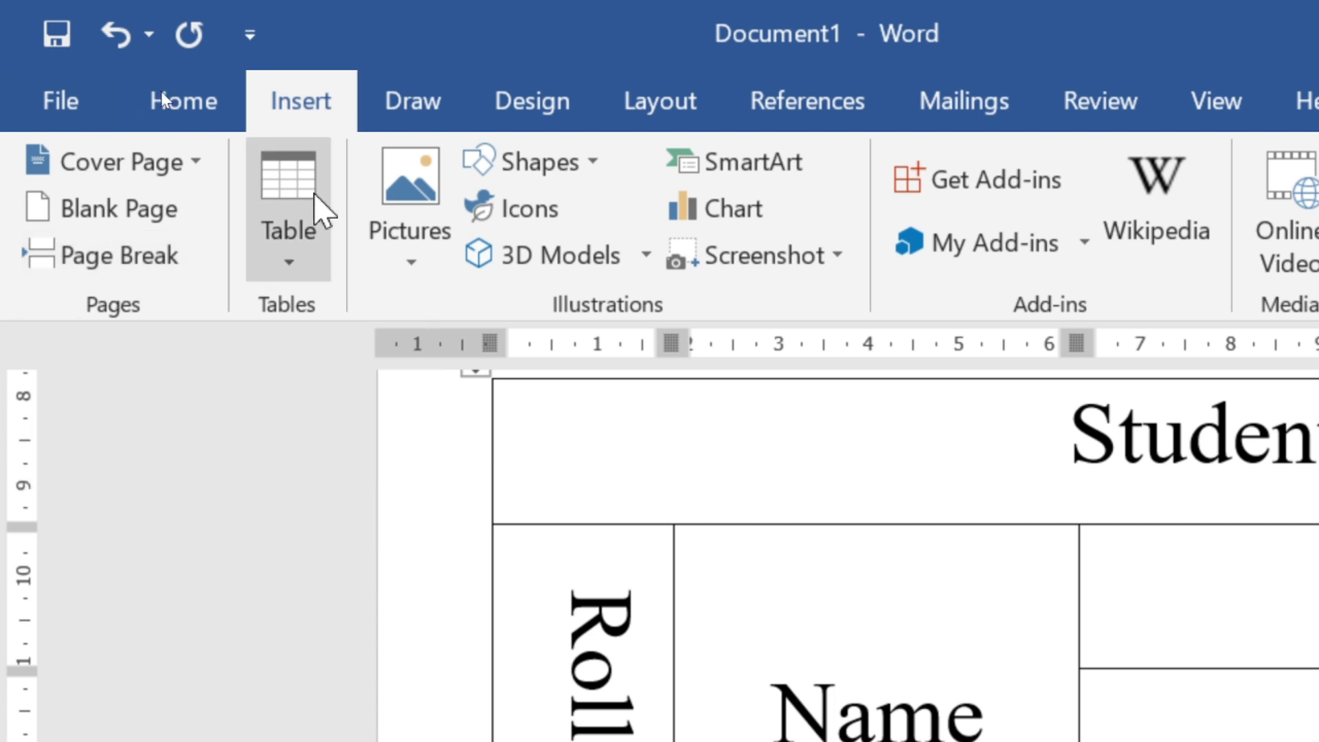
left_click(289, 275)
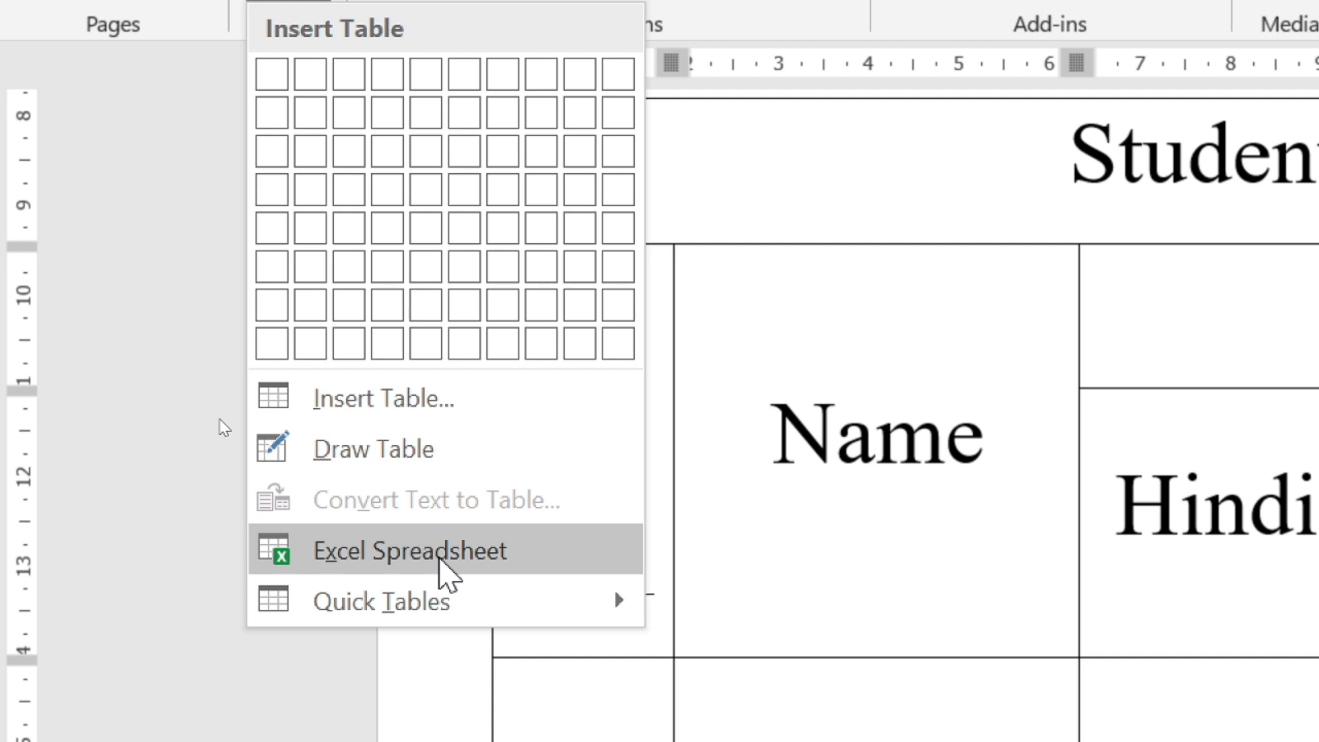
mouse_move(456, 606)
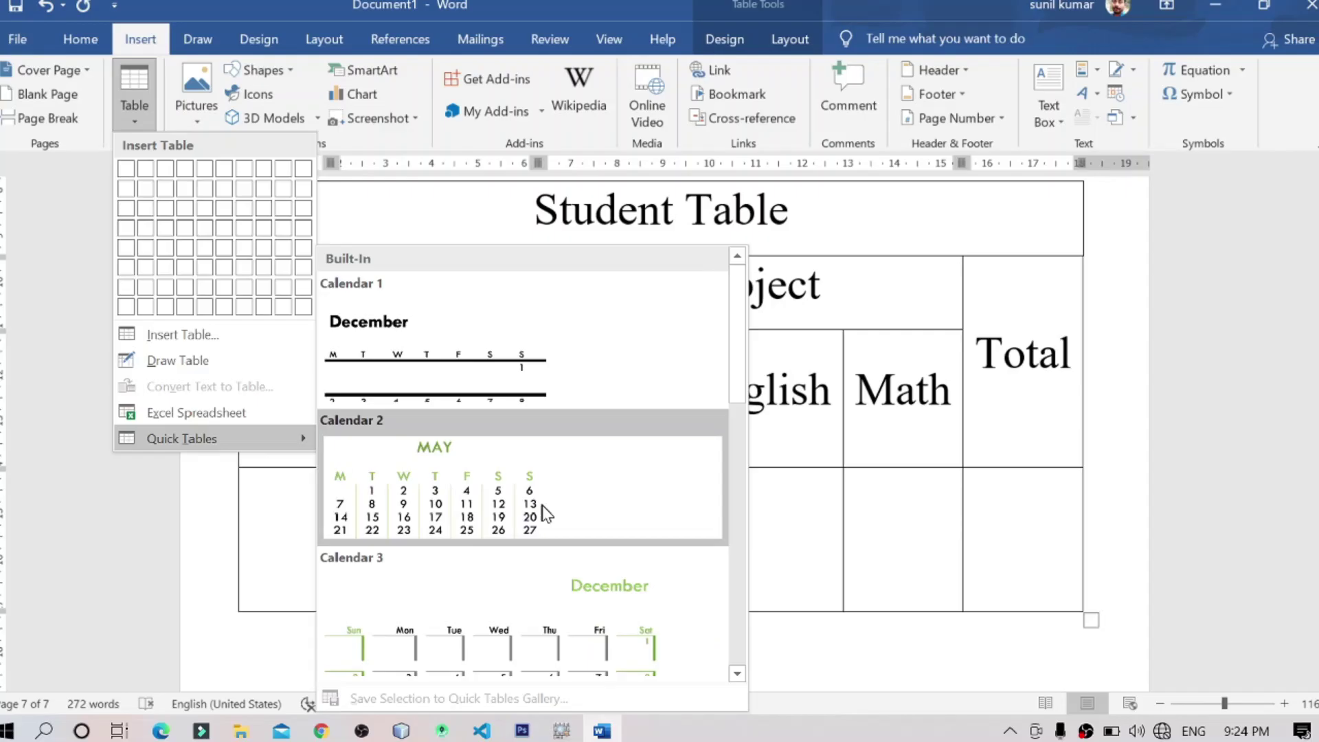
left_click(967, 607)
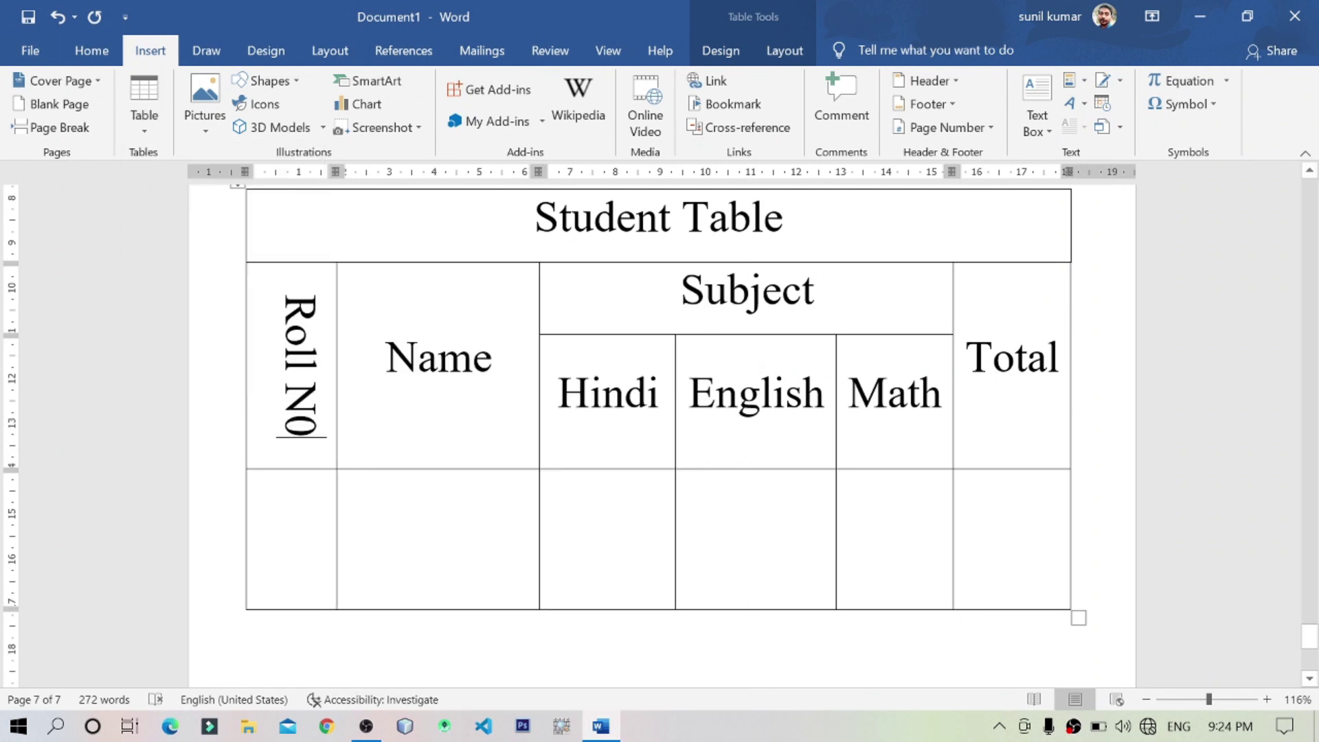
scroll(967, 606, "up", 2)
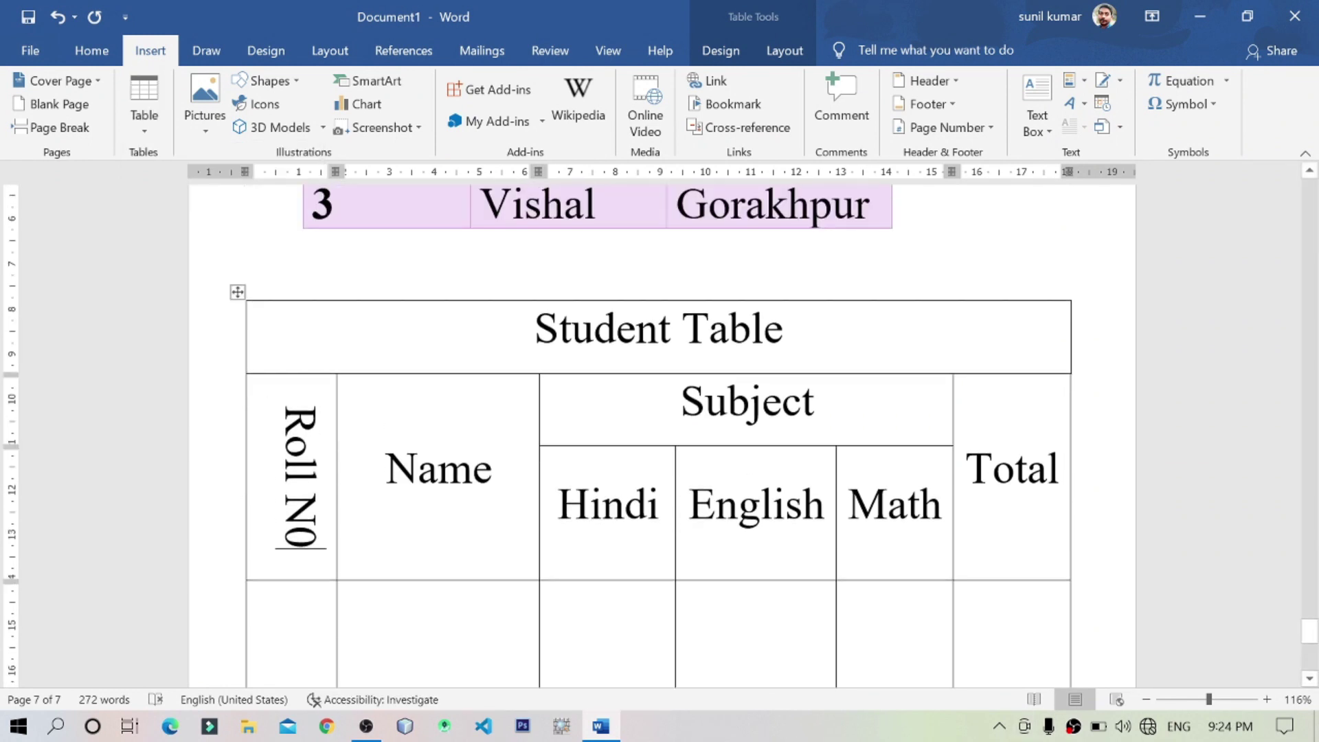
Step: Reduce the height of the empty bottom row of the student table
scroll(658, 436, "down", 1)
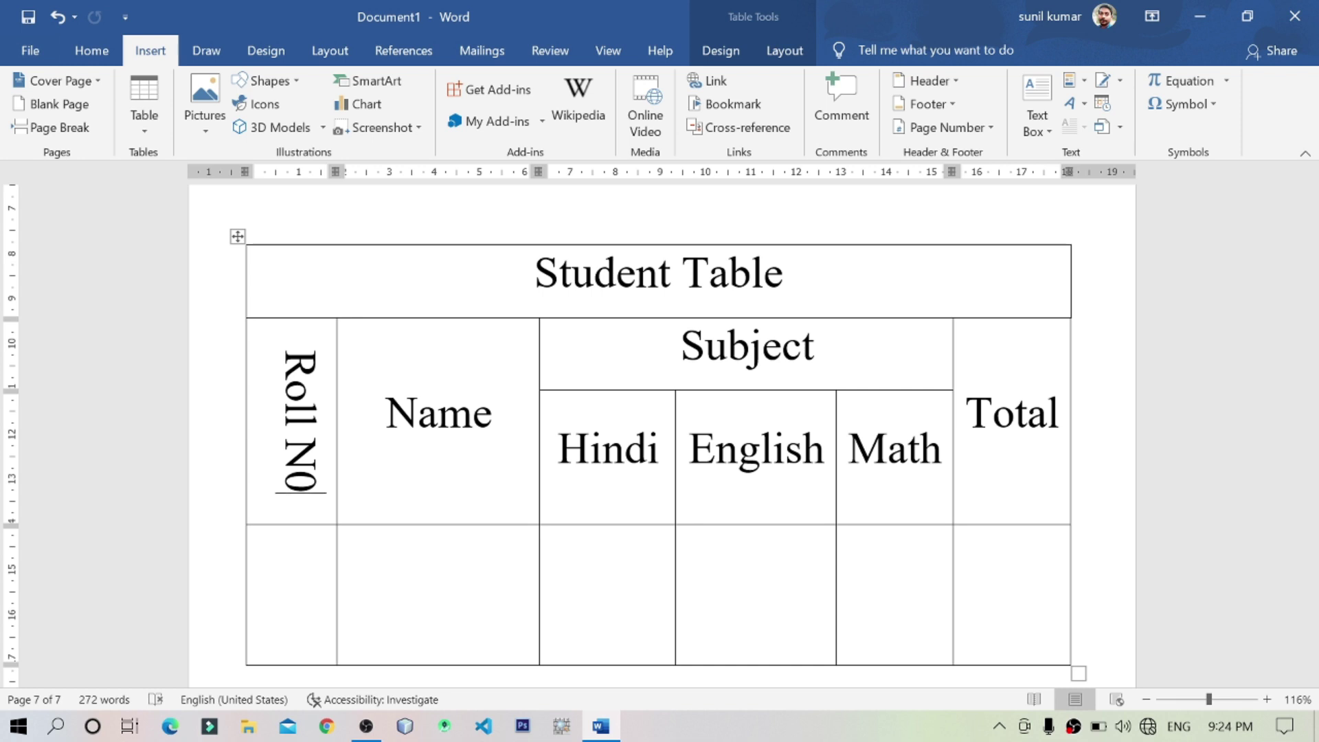
scroll(4, 526, "down", 3)
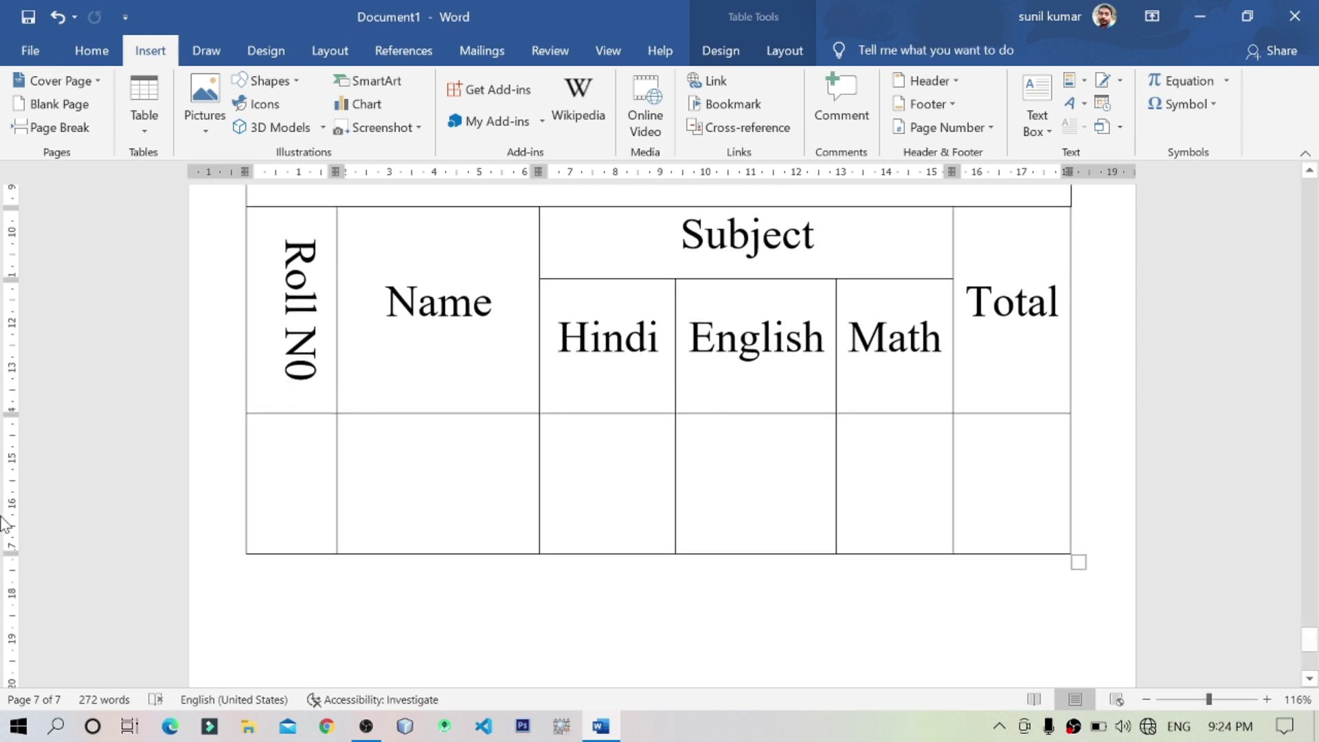
left_click_drag(303, 553, 337, 486)
Step: Fill the bottom row with roll number 1, the student's name, and marks of 45 in Hindi, 55 in English and 65 in Math
key("Down")
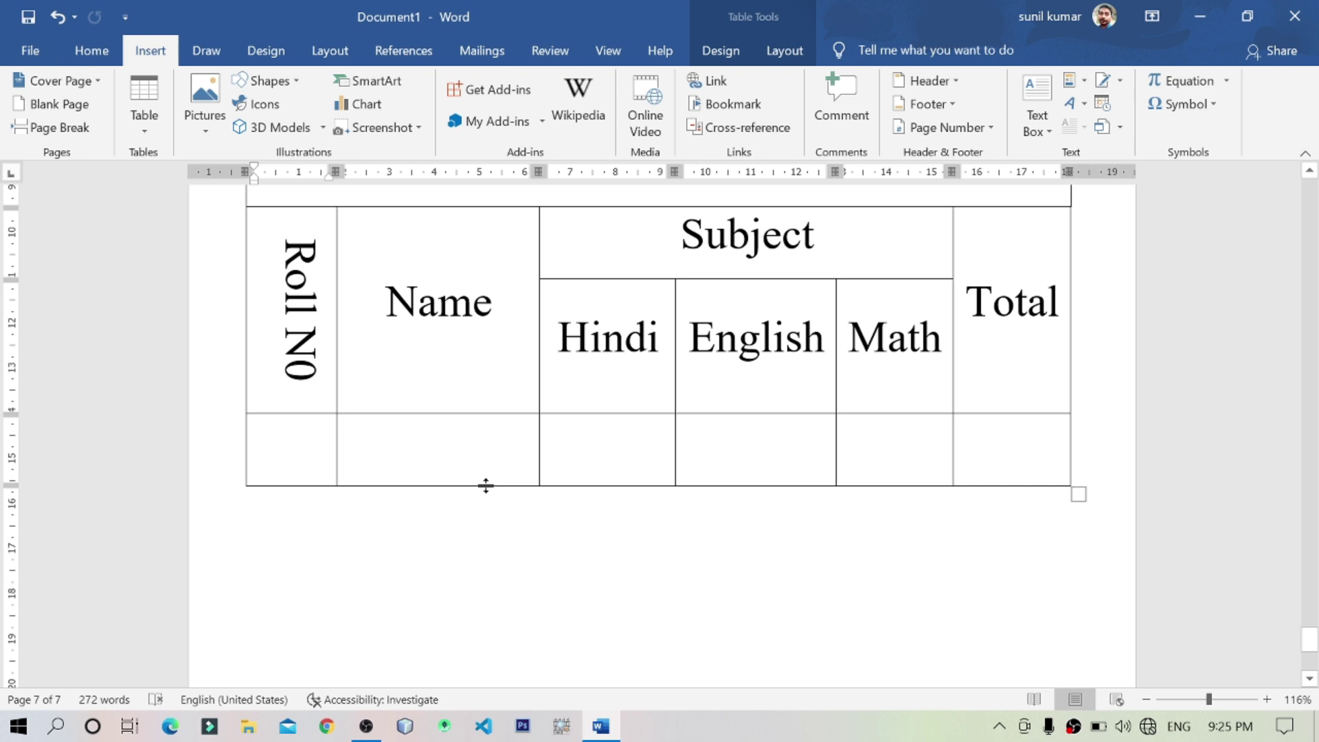
type("1")
key("Tab")
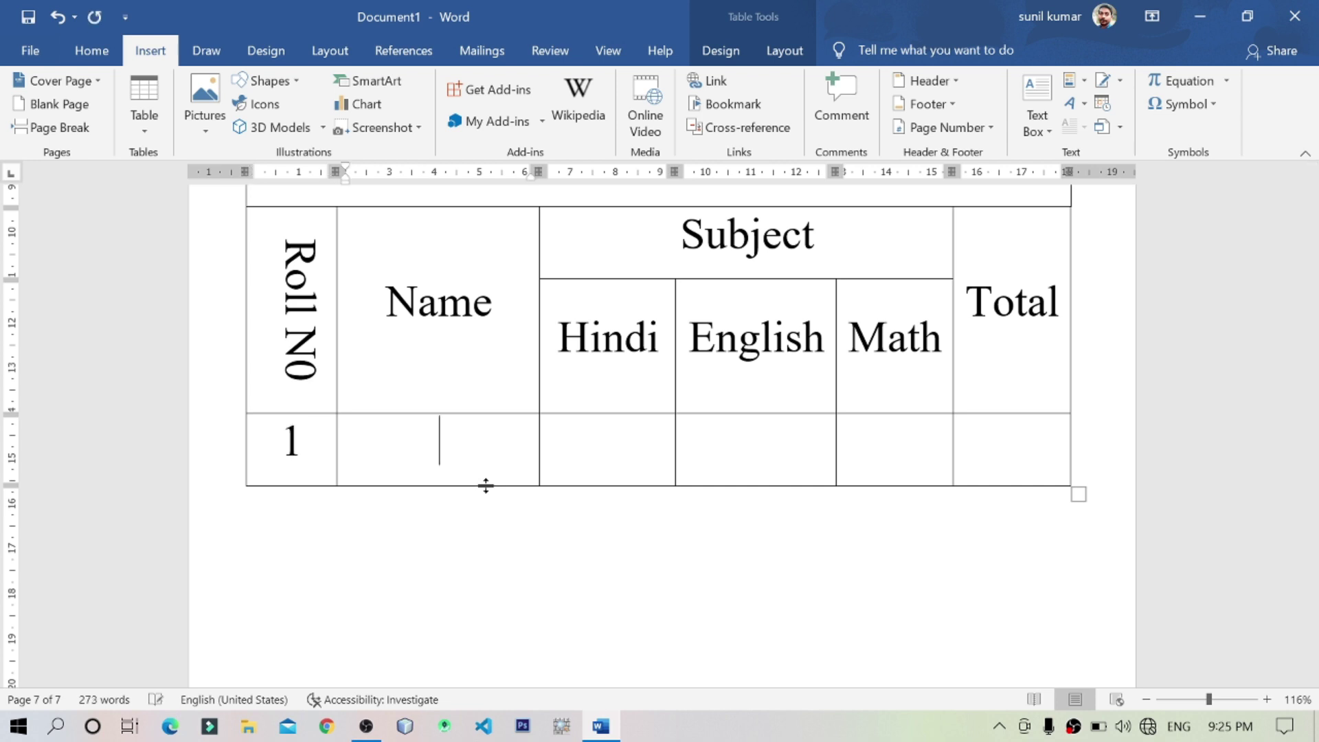
type("Mohan")
key("Tab")
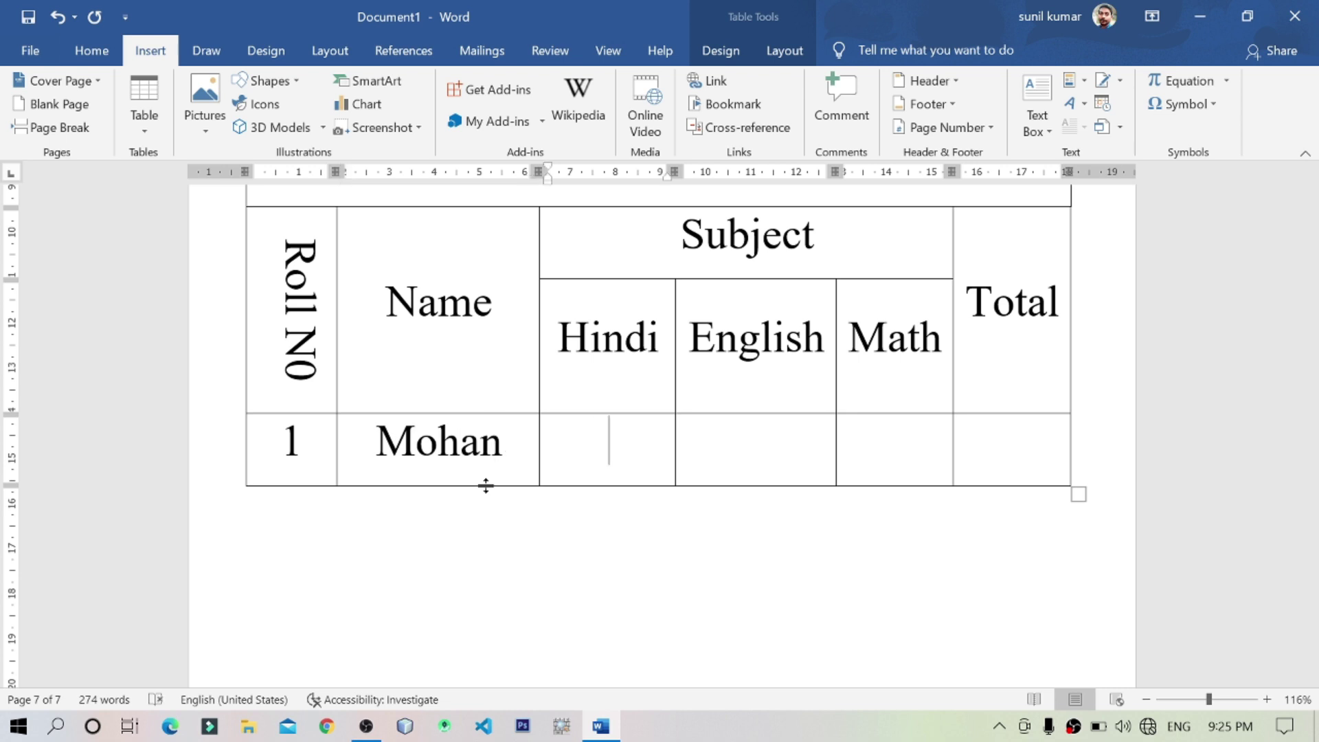
type("45")
key("Tab")
type("55")
key("Tab")
type("65")
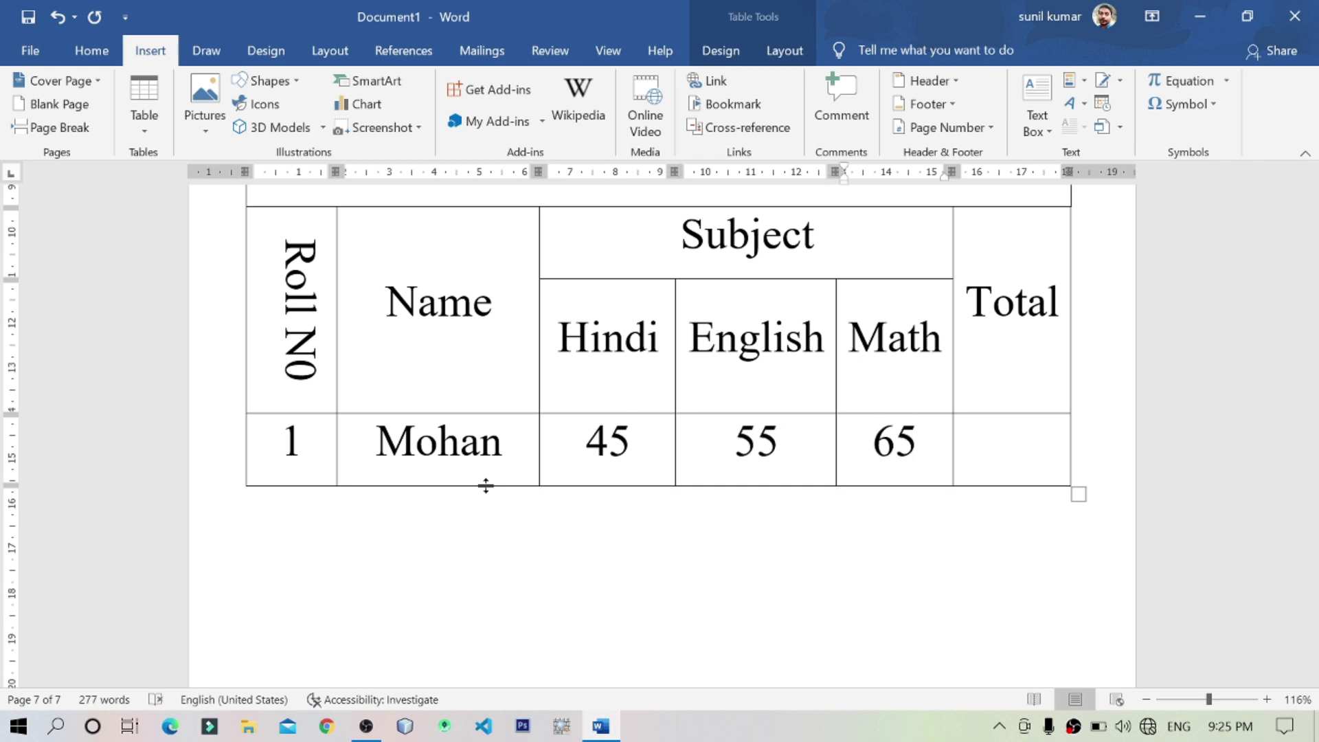
key("Tab")
left_click(787, 50)
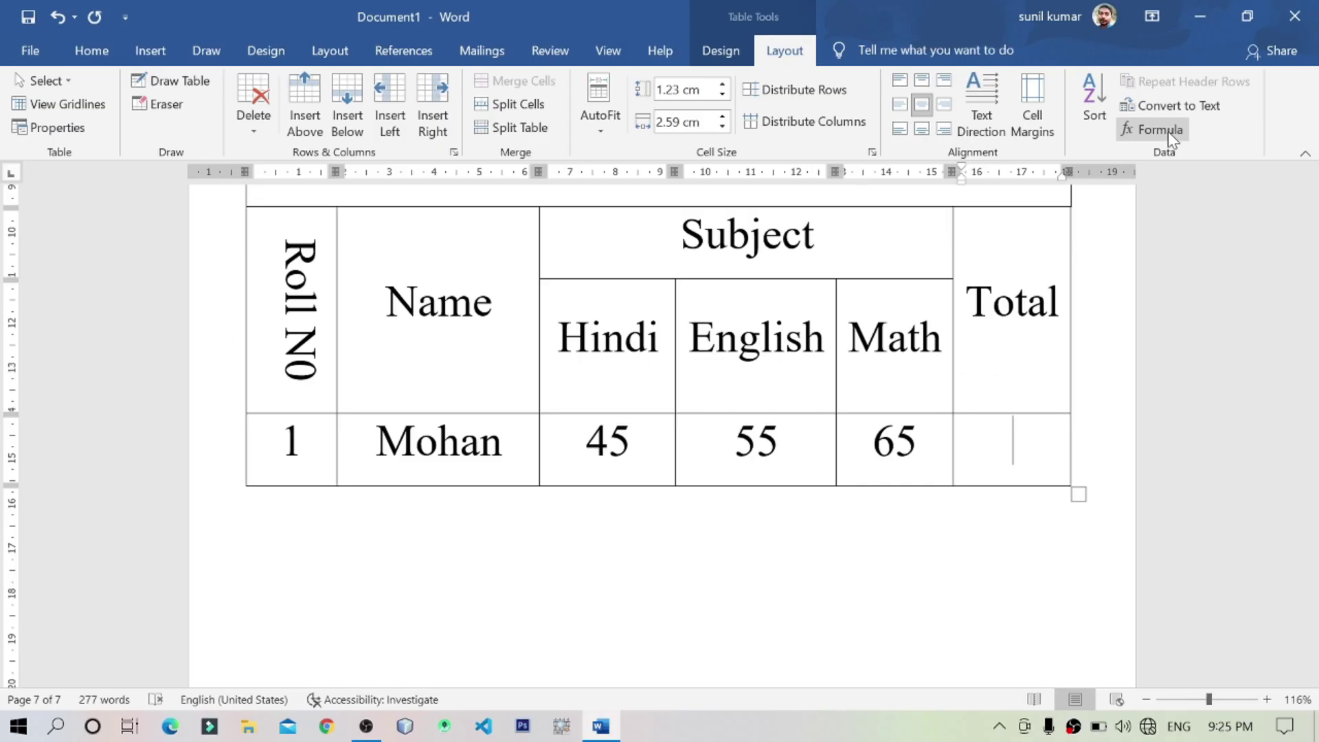
left_click(1167, 131)
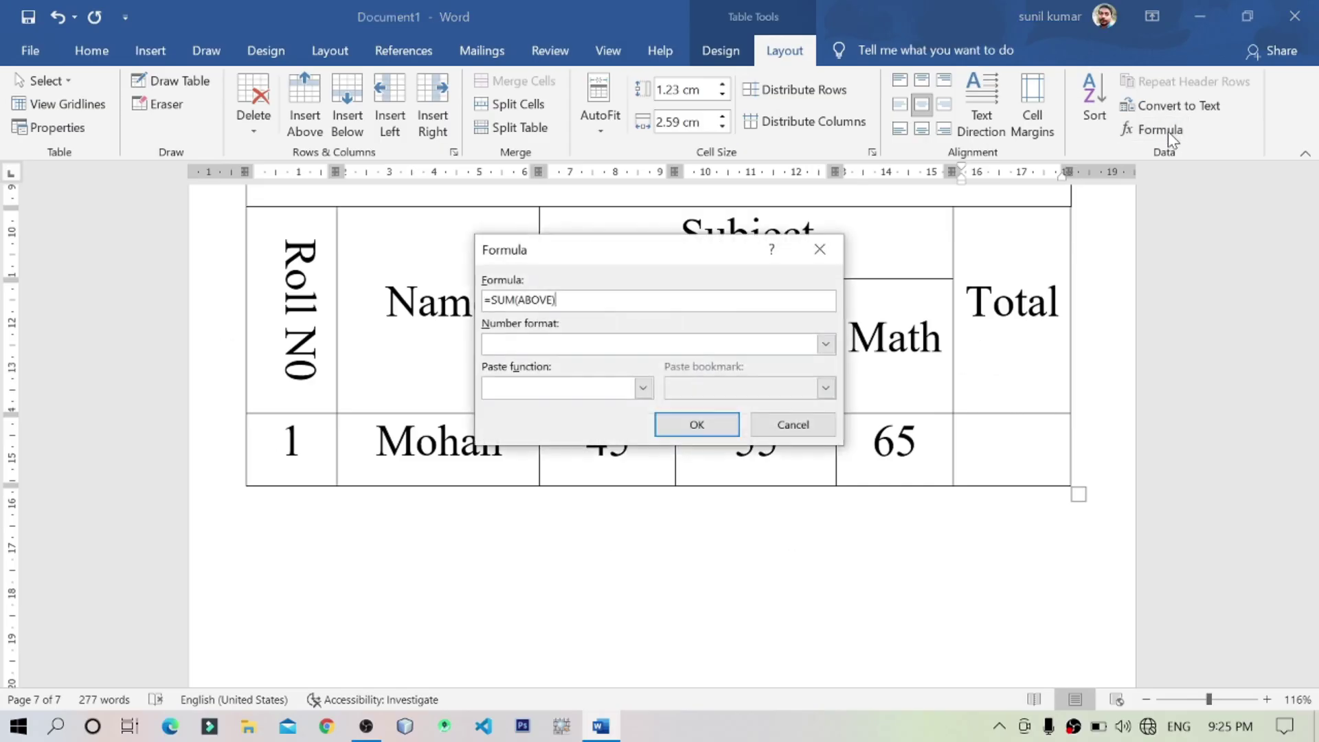
left_click_drag(714, 245, 802, 180)
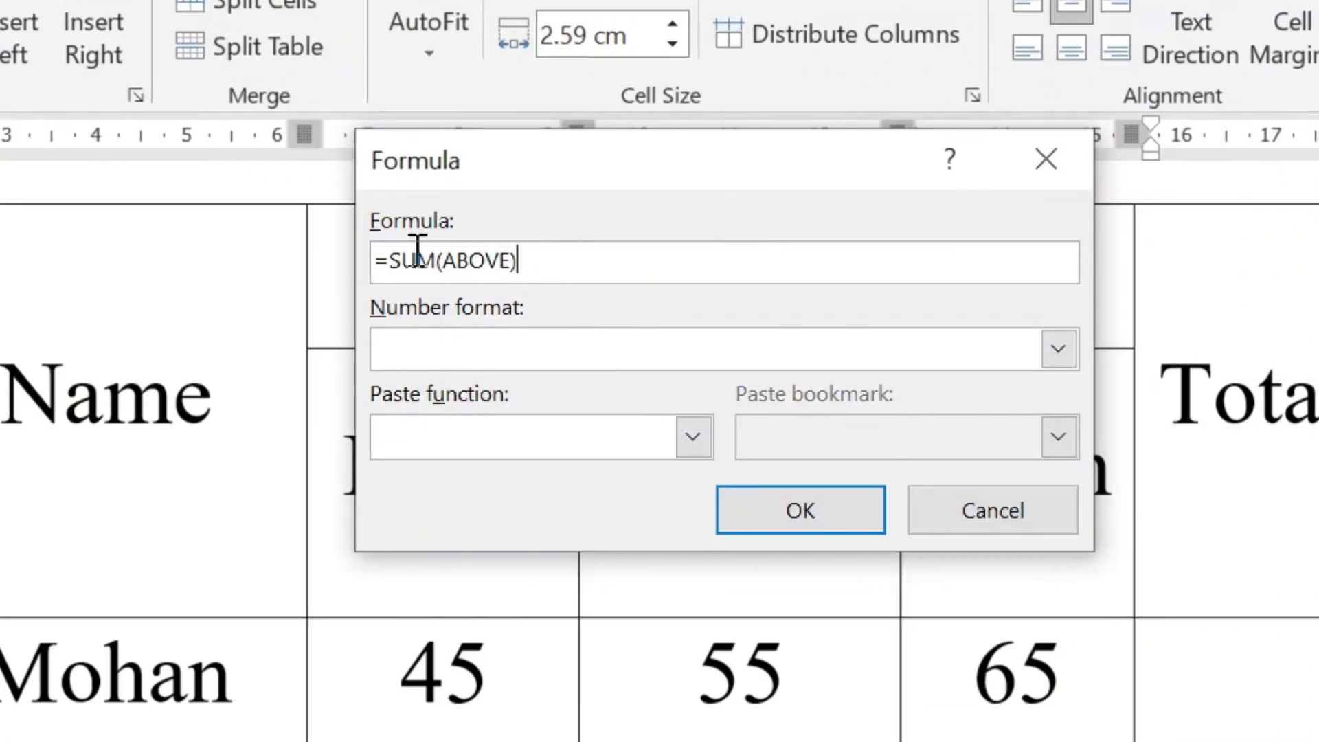
left_click_drag(437, 259, 582, 260)
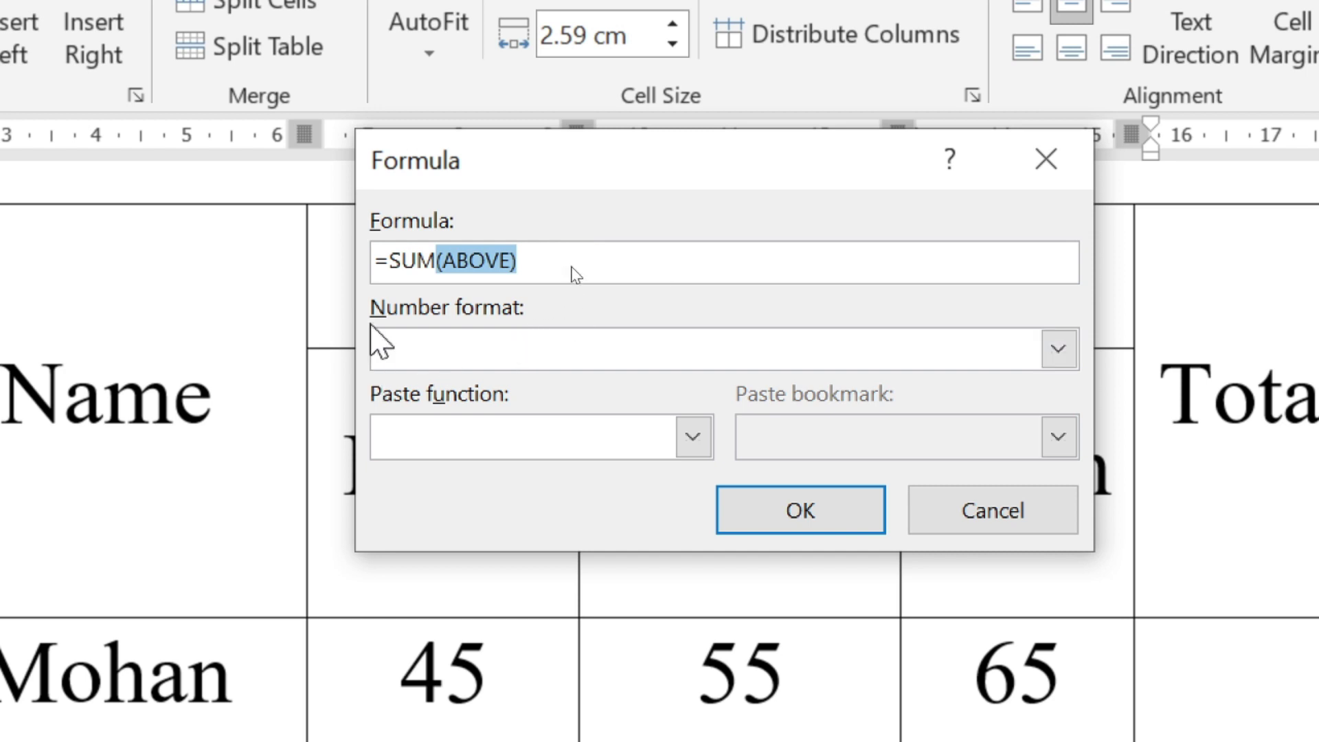
left_click(492, 357)
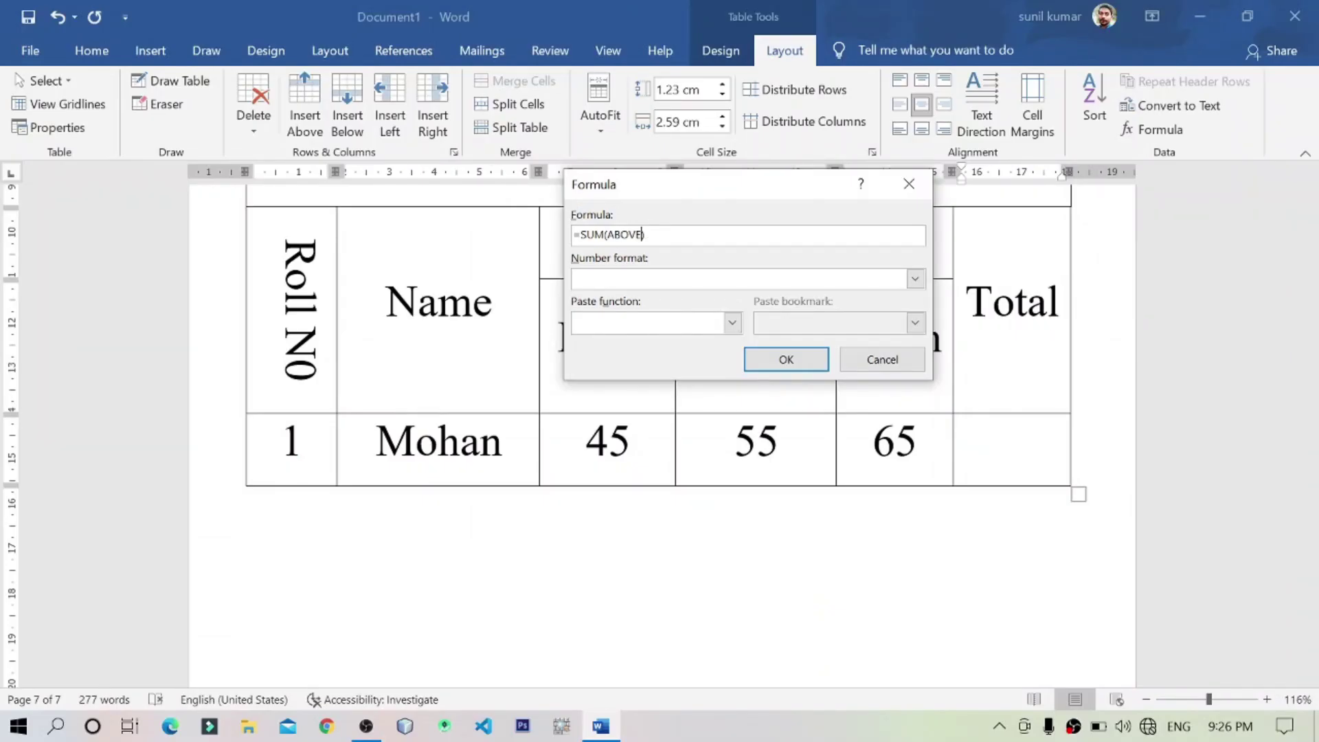
key("Escape")
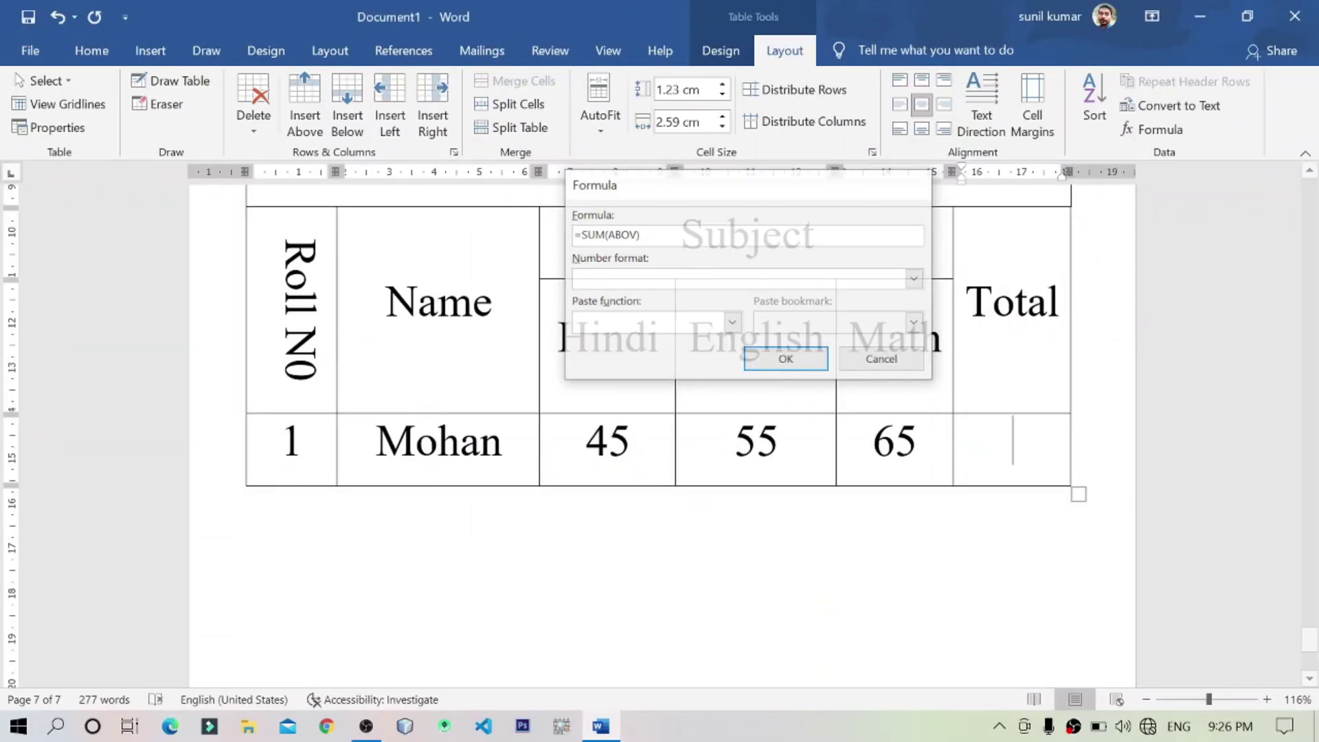
Step: Insert the formula =SUM(left) in the student's Total cell to add up the three subject marks
left_click(1157, 130)
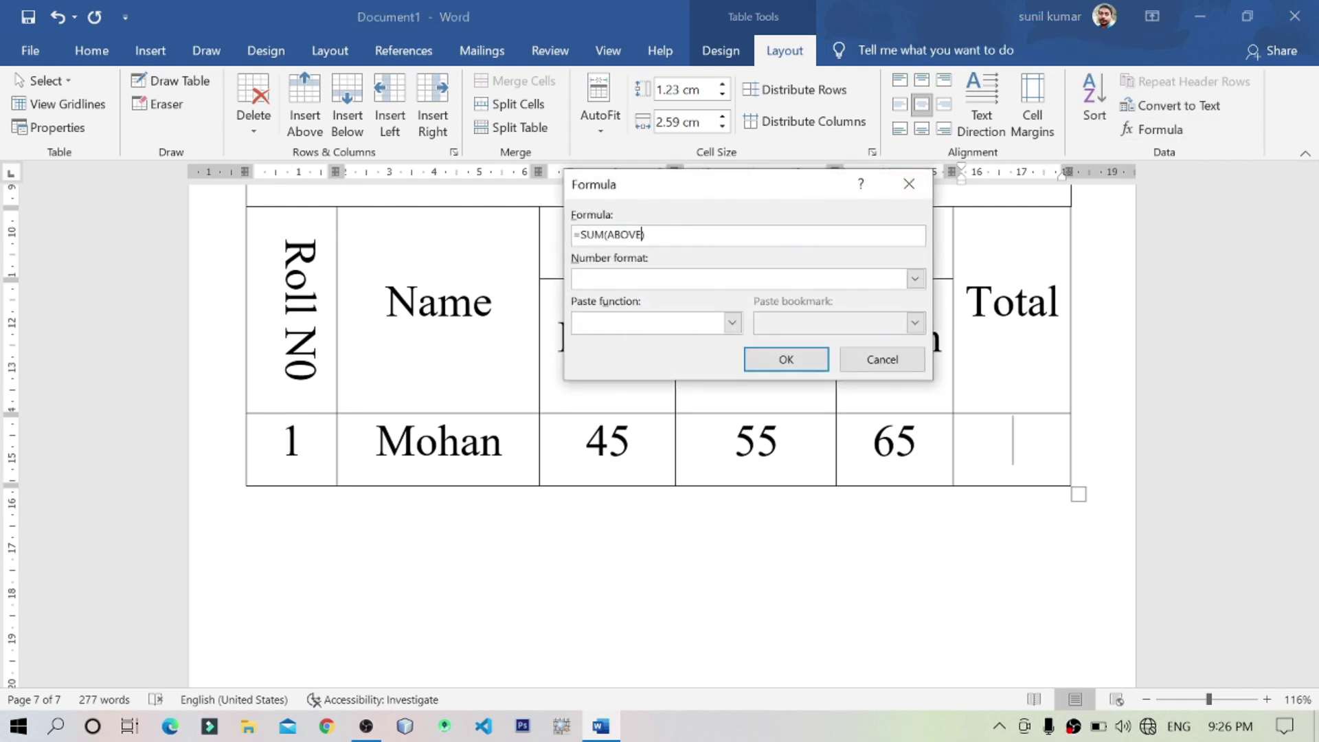
key("BackSpace")
key("BackSpace")
key("BackSpace")
key("BackSpace")
key("BackSpace")
type("left")
left_click(784, 361)
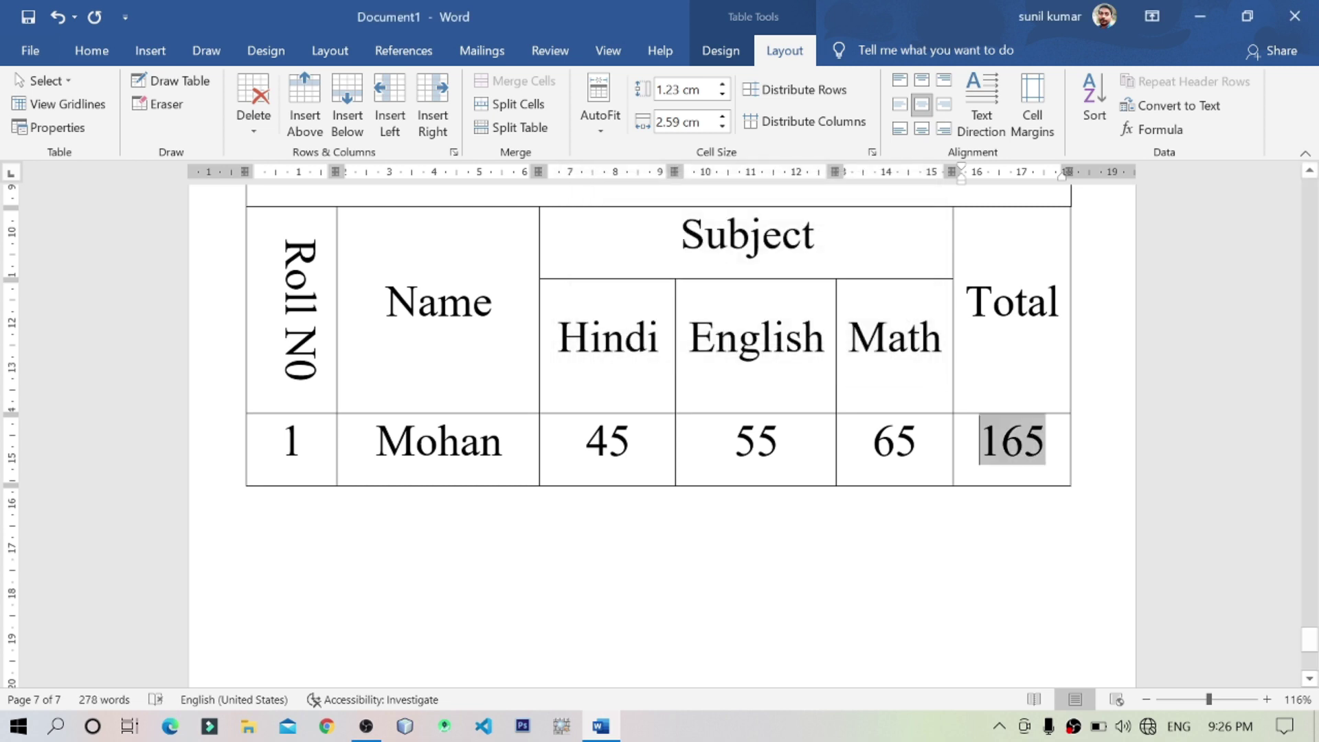
double_click(1011, 441)
left_click(1047, 441)
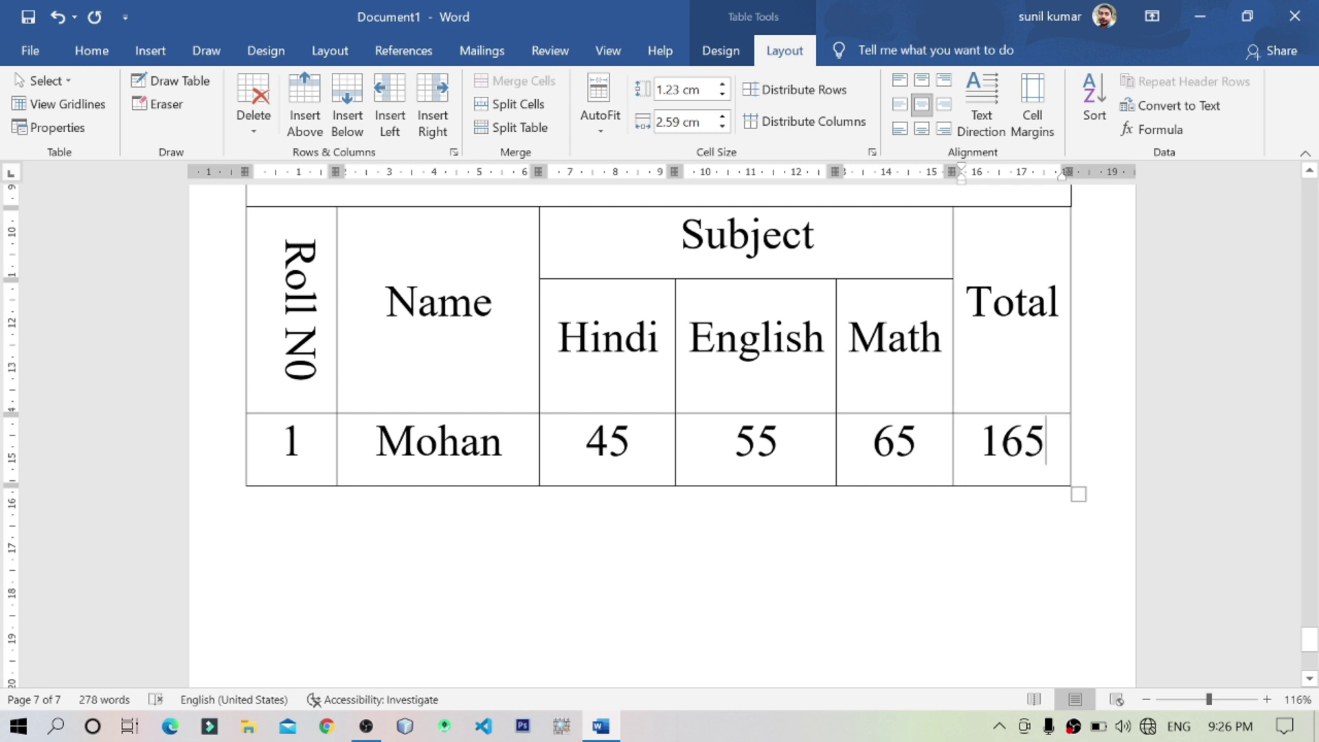
key("shift+Home")
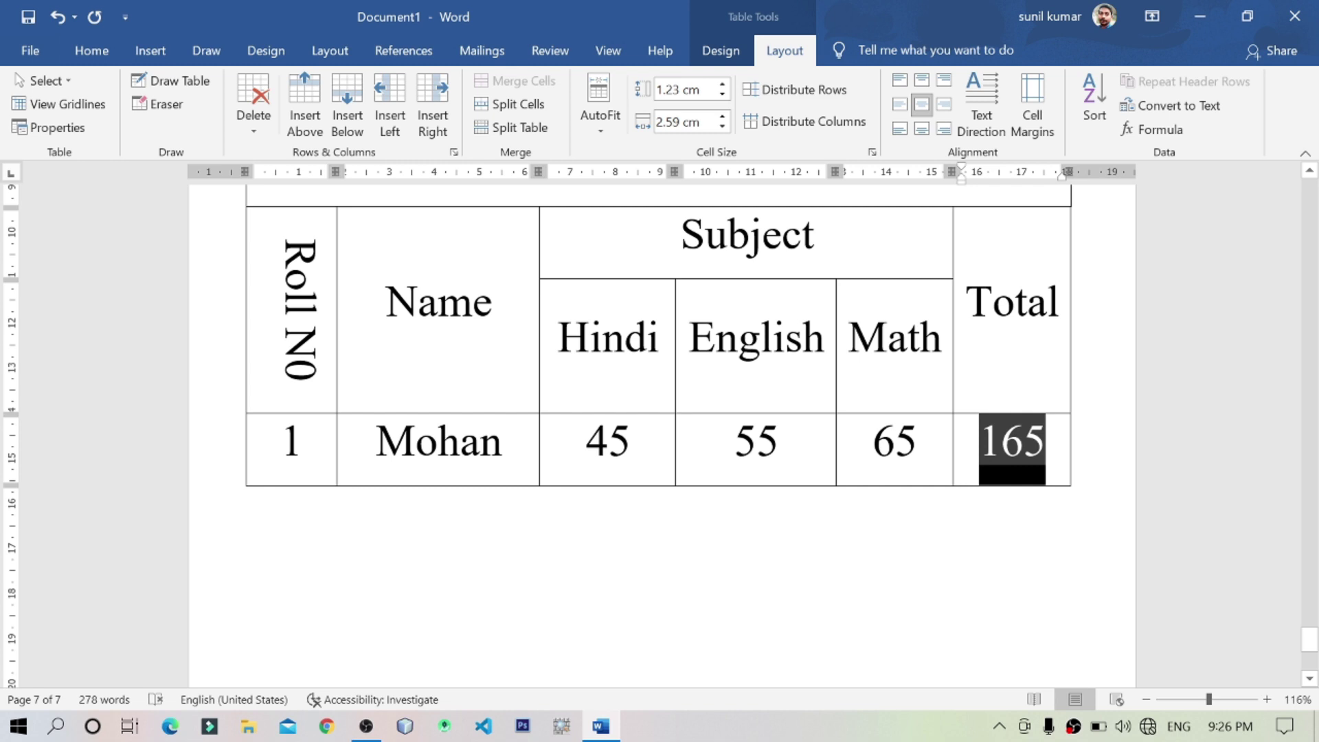
left_click_drag(1046, 441, 987, 450)
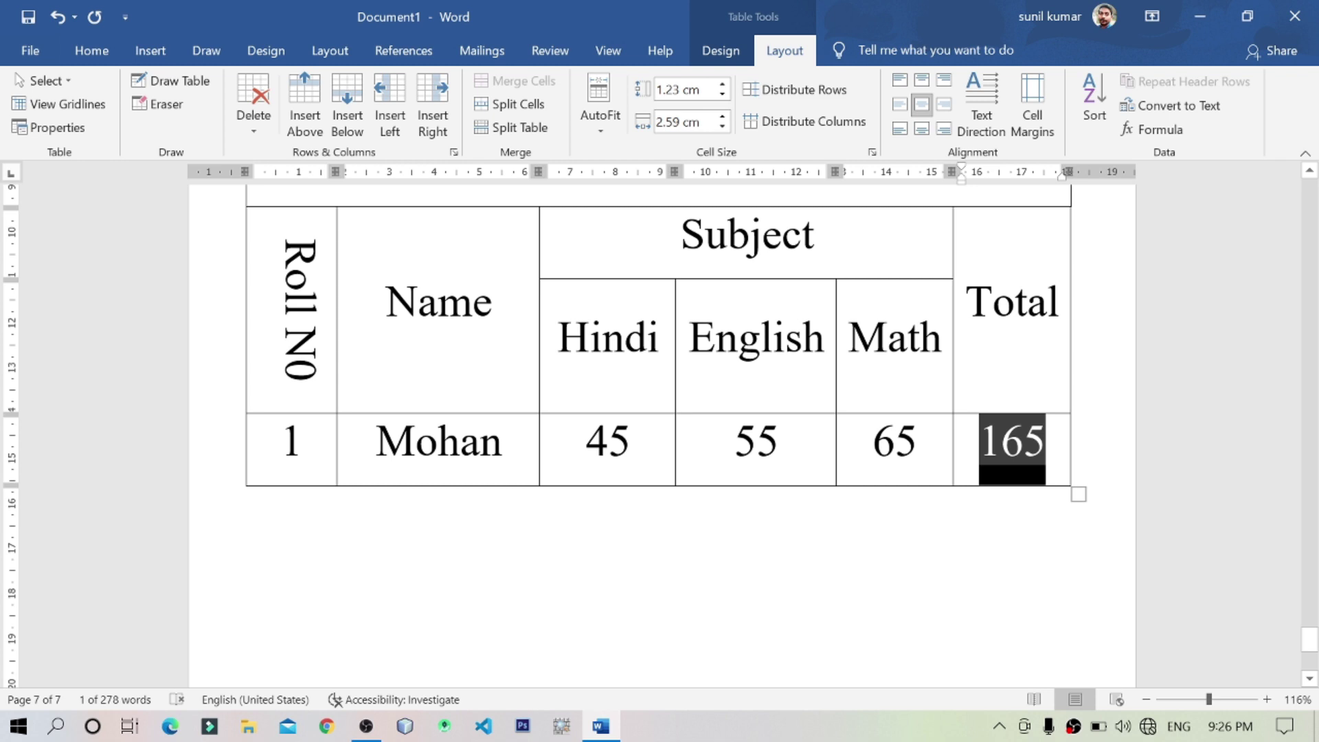
left_click(1024, 455)
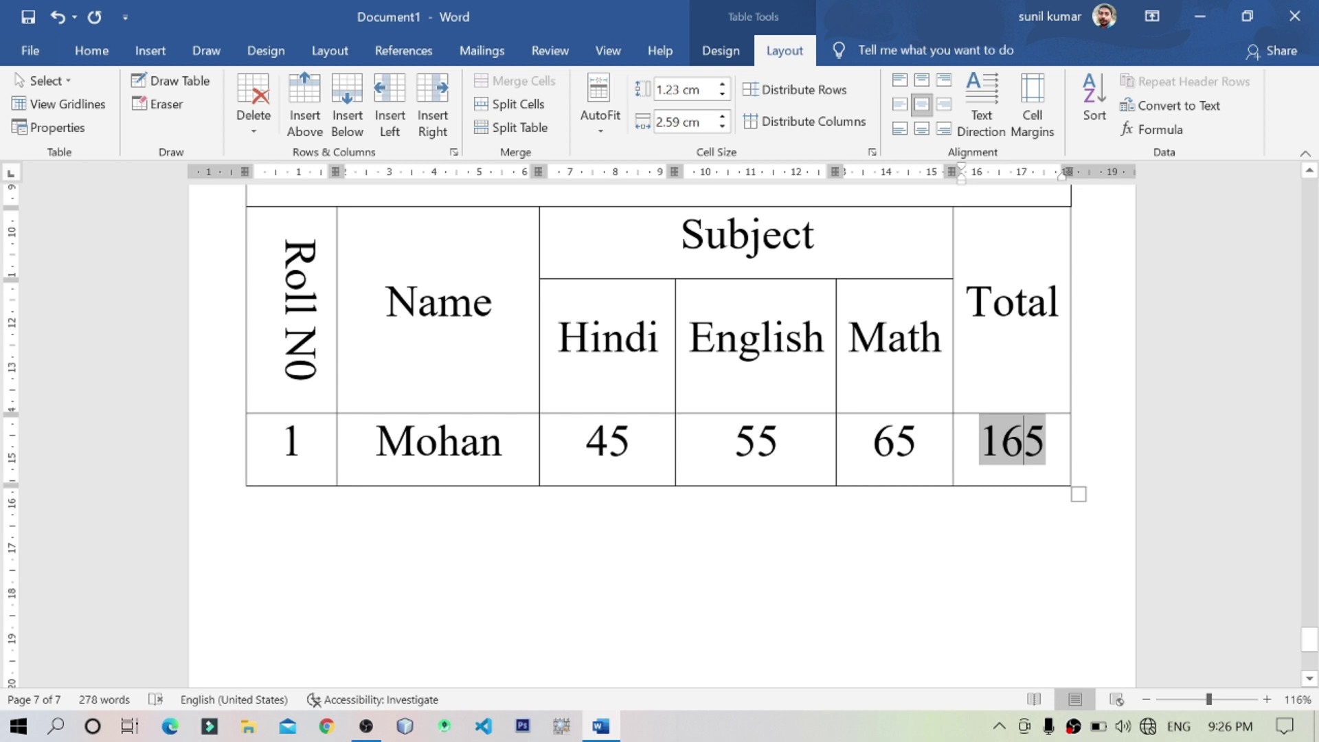
left_click_drag(1050, 450, 1001, 453)
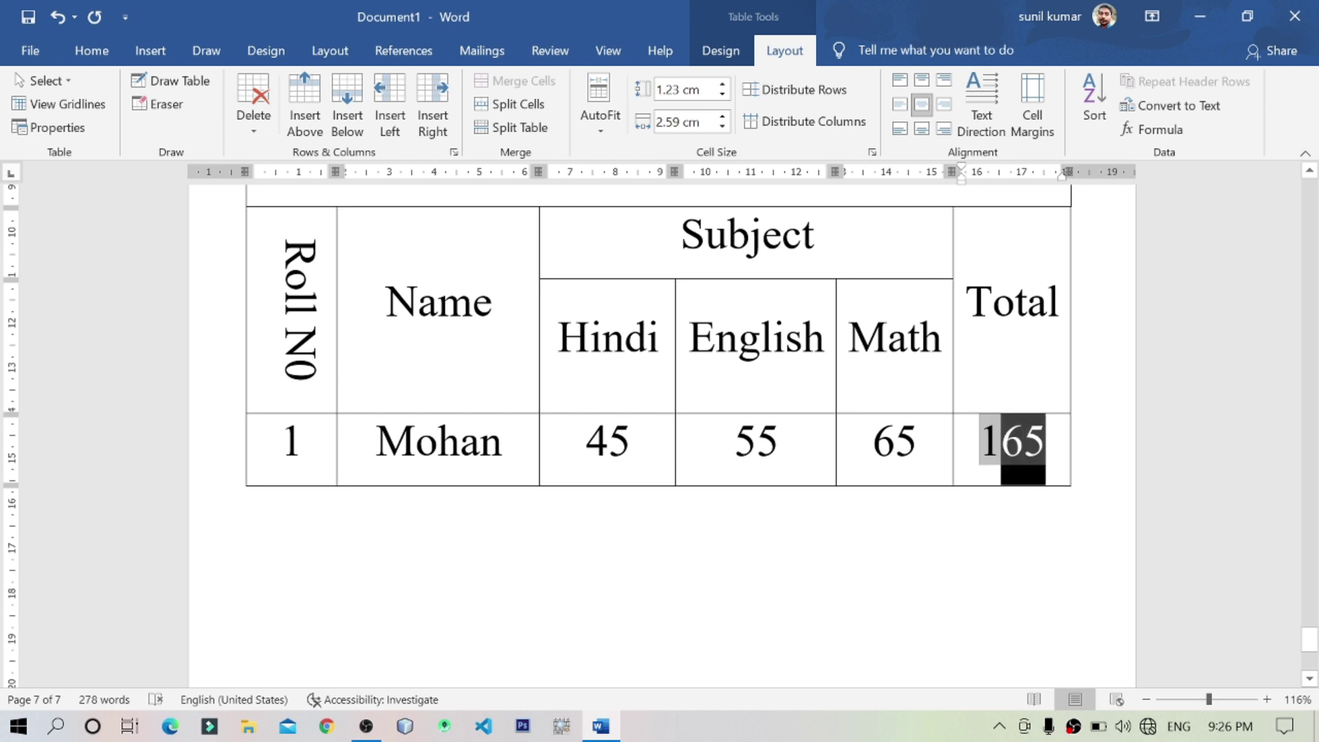
left_click(981, 450)
left_click(1001, 529)
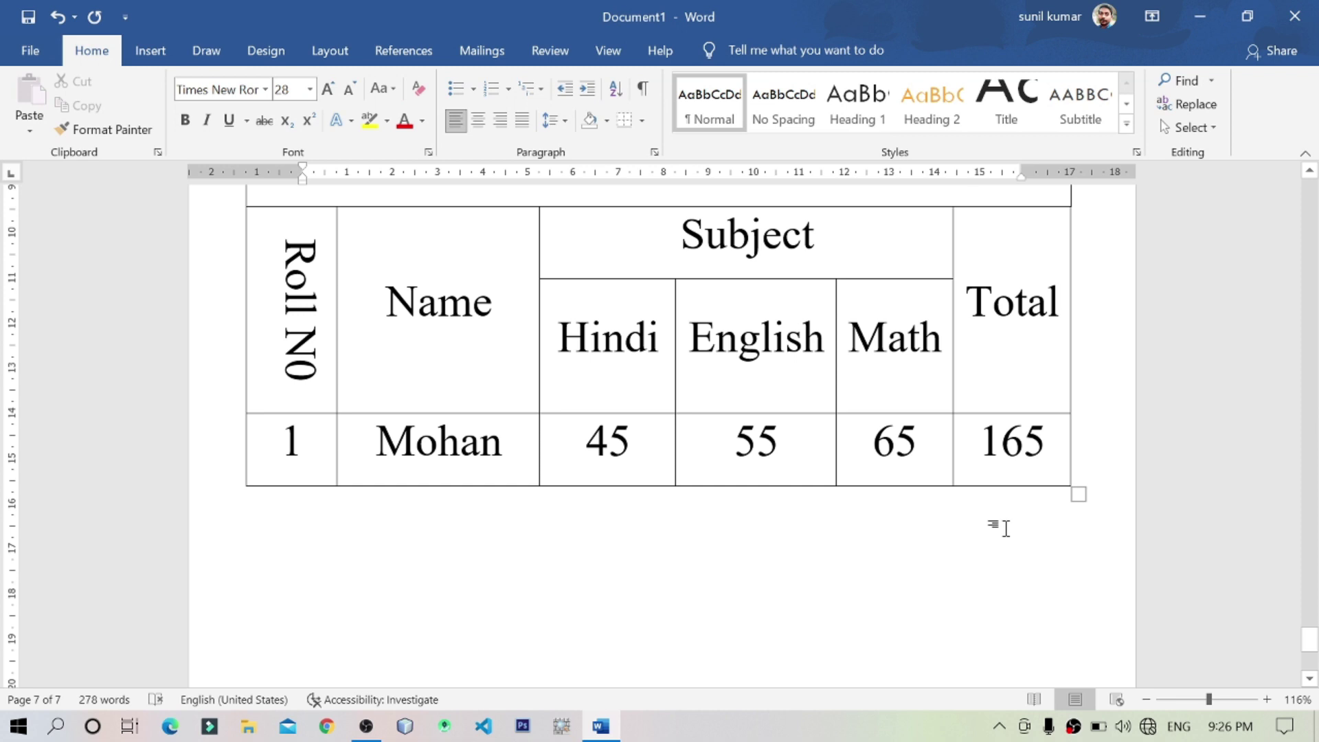
scroll(1000, 524, "up", 3)
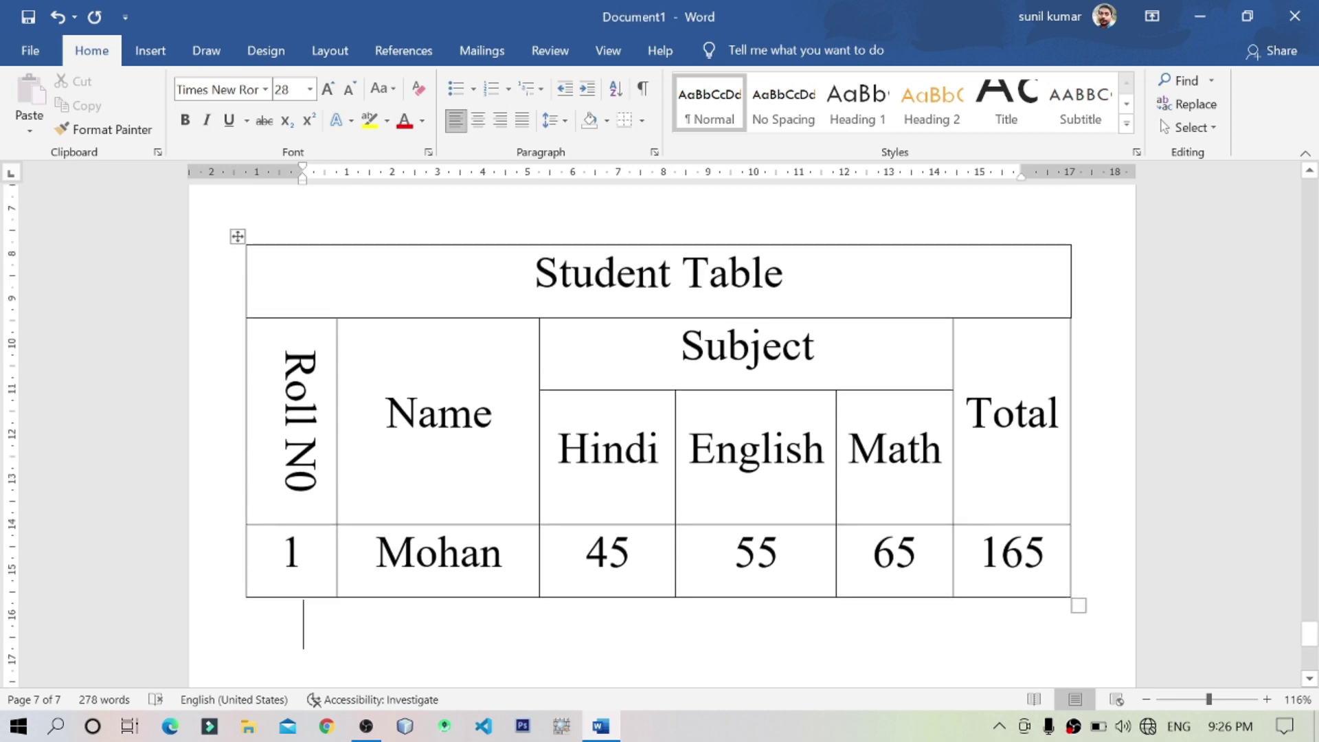